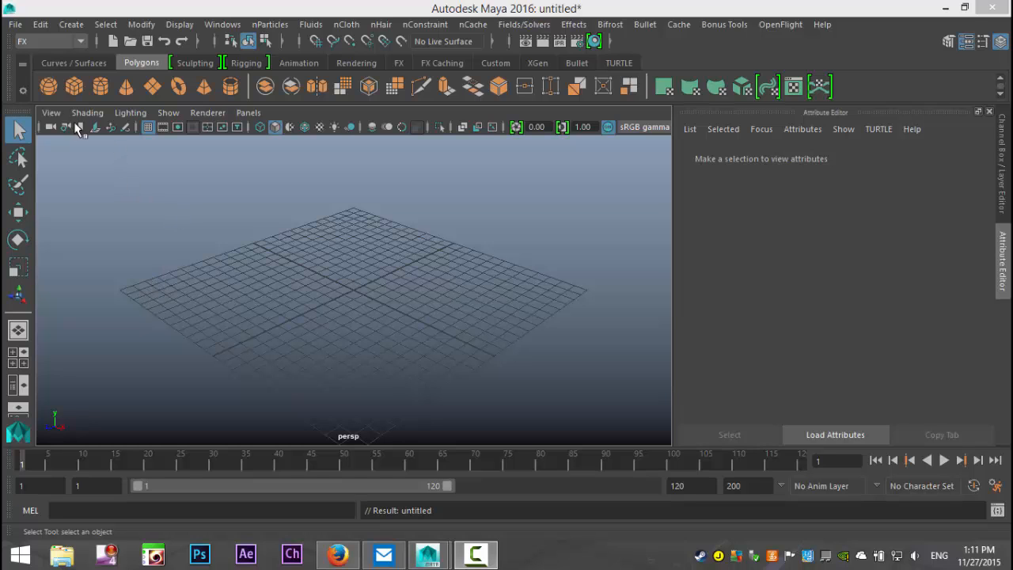
Create a polygon cube at the origin and scale it into a flat square slab about 8.6 units wide
left_click(74, 91)
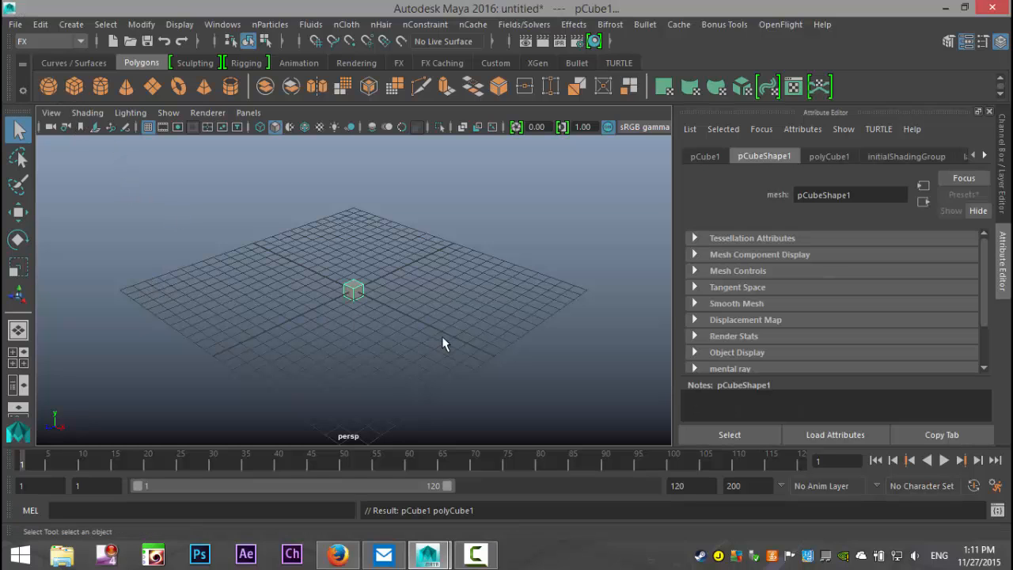
key("r")
left_click_drag(353, 289, 447, 305)
left_click_drag(356, 228, 365, 278)
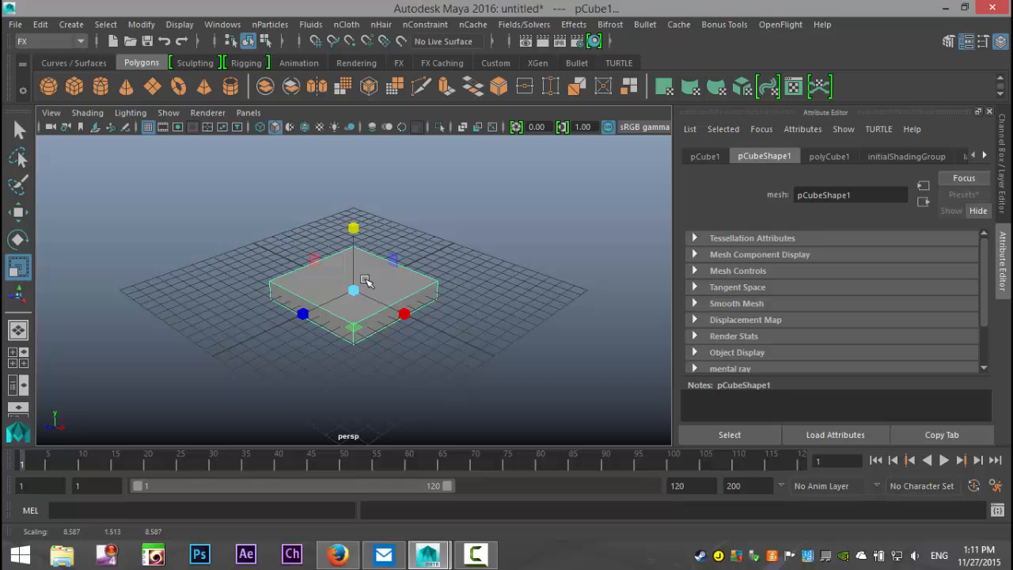
mouse_move(394, 309)
left_mouse_down("alt")
mouse_move(416, 343)
mouse_move(387, 321)
mouse_move(407, 305)
left_mouse_up("alt")
left_click_drag(353, 223, 360, 255)
left_click_drag(368, 362, 436, 368, "alt")
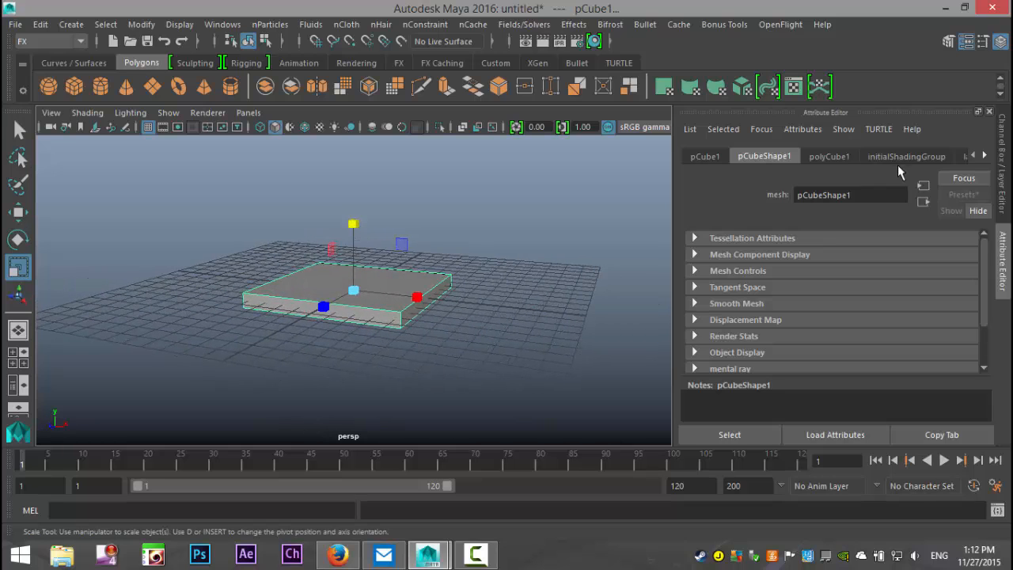
Set the cube's width subdivisions to 20
left_click(831, 157)
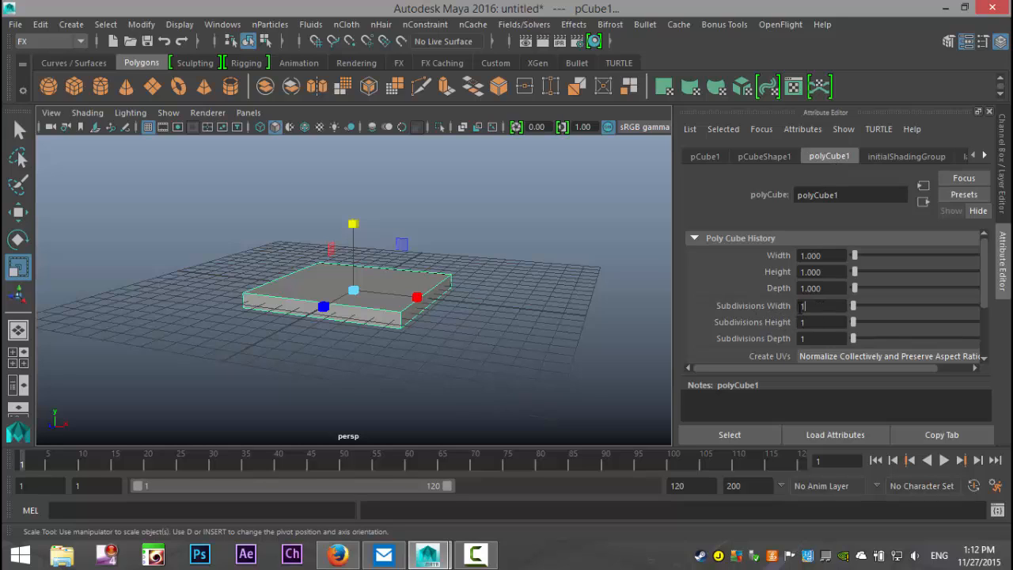
key("Return")
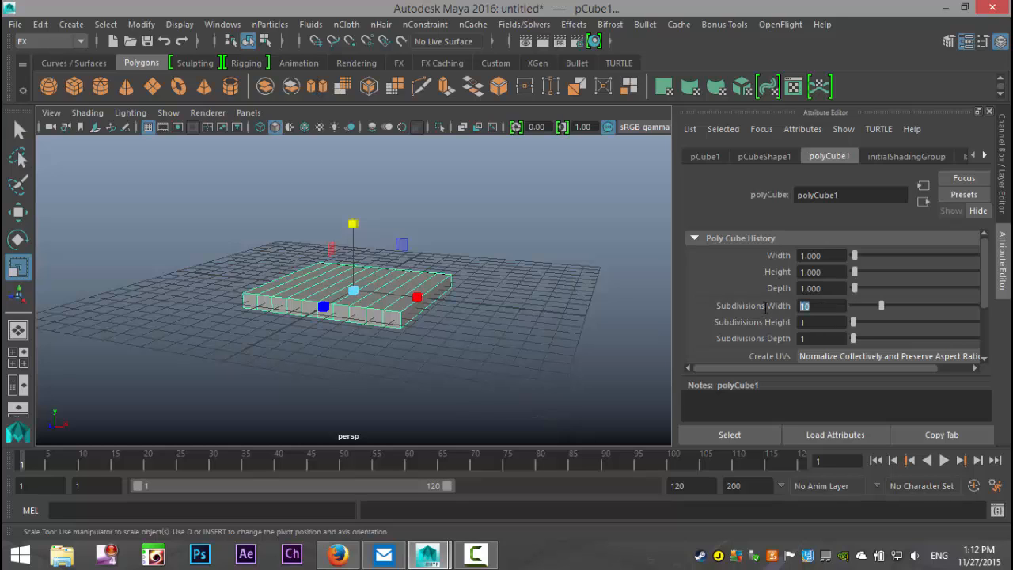
type("20")
Set the cube's height subdivisions to 5 and depth subdivisions to 20
left_click(817, 322)
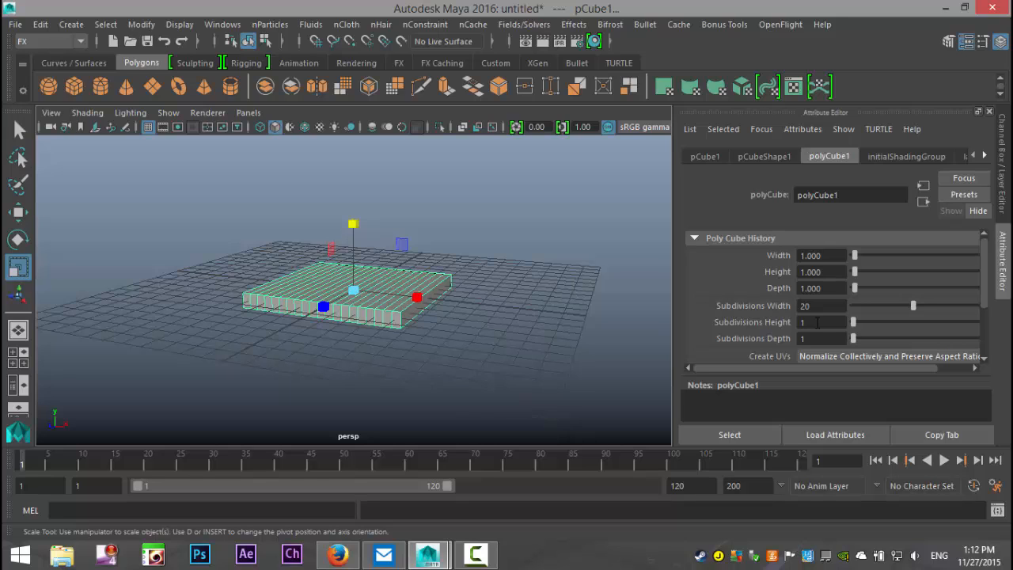
type("20")
left_click(813, 339)
double_click(813, 322)
type("1")
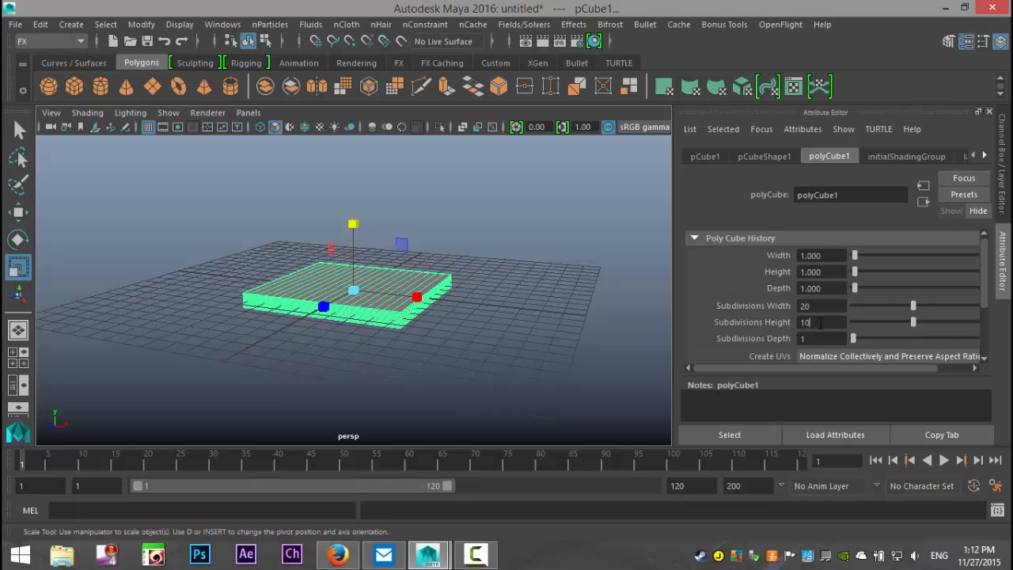
left_click(818, 338)
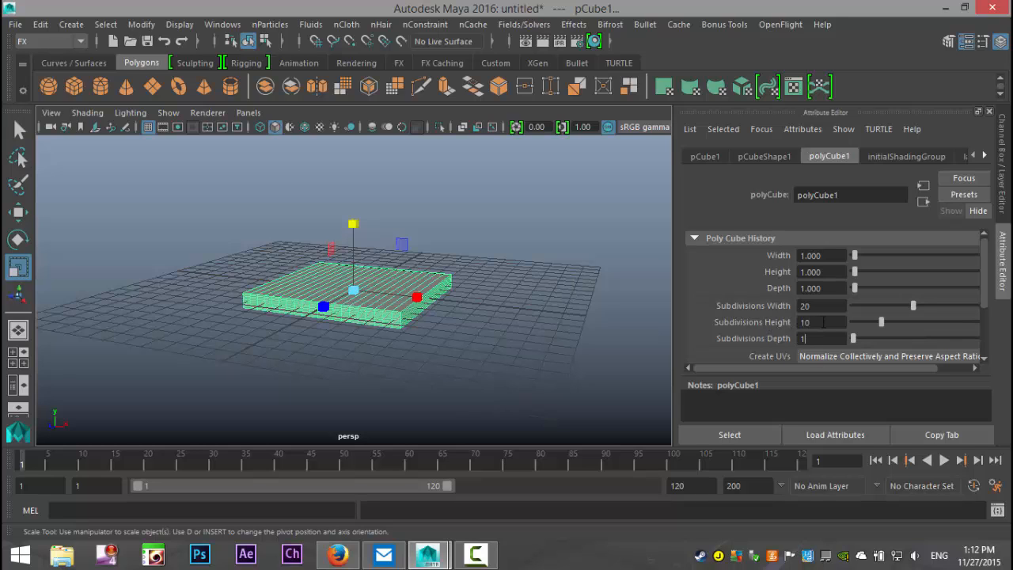
type("5")
left_click(818, 338)
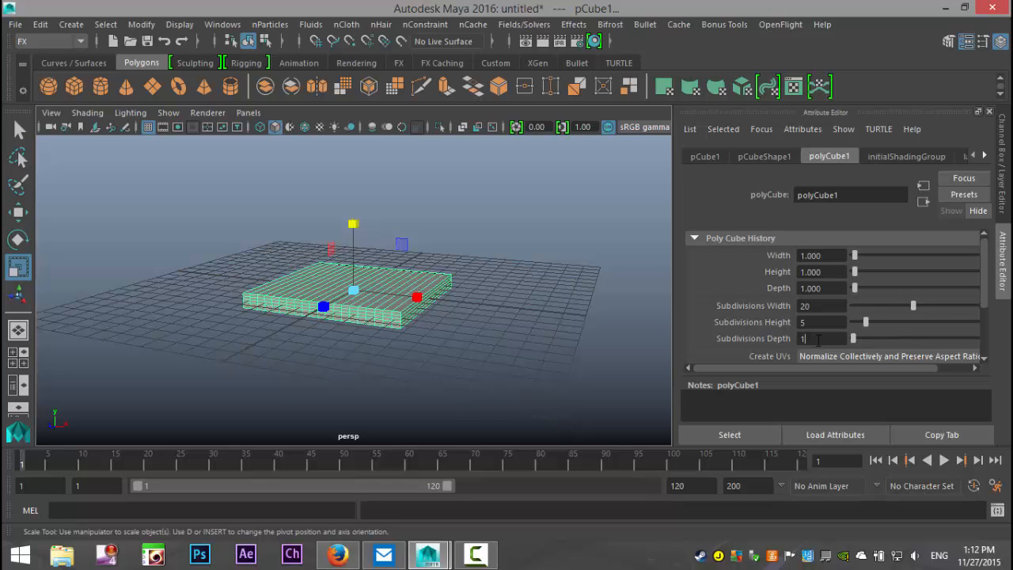
type("2")
left_click(825, 322)
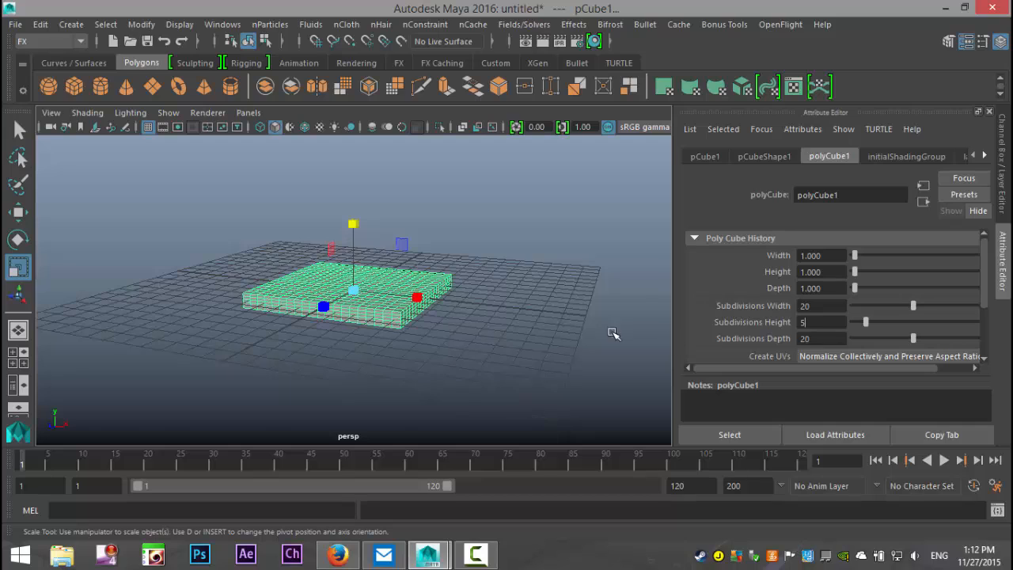
Select all the border edges around the slab's top face in edge mode
scroll(548, 330, "up", 3)
left_click_drag(465, 375, 497, 344, "alt")
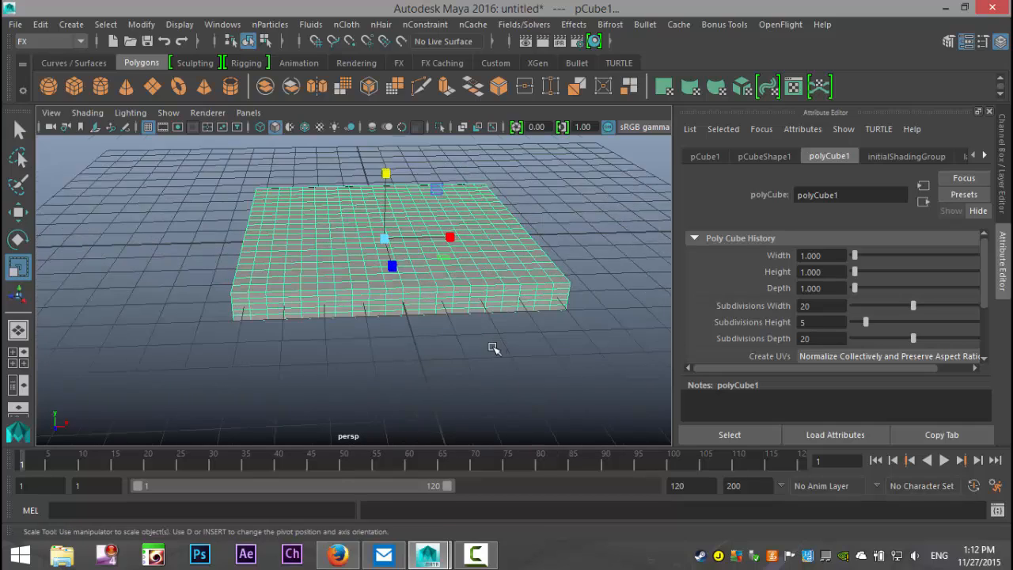
scroll(493, 345, "up", 3)
right_click_drag(371, 292, 368, 34)
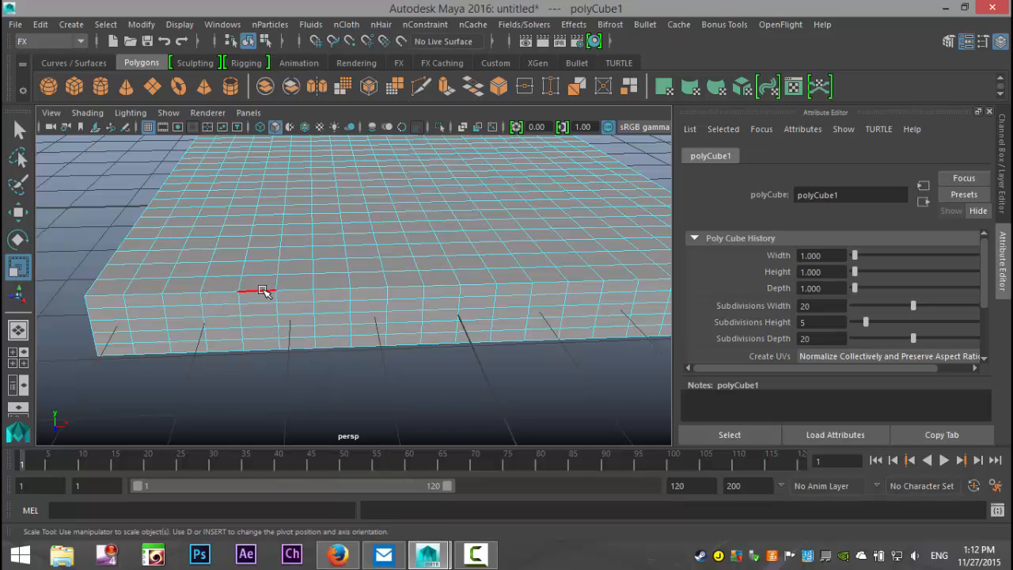
double_click(263, 289)
left_click_drag(260, 293, 353, 330, "alt")
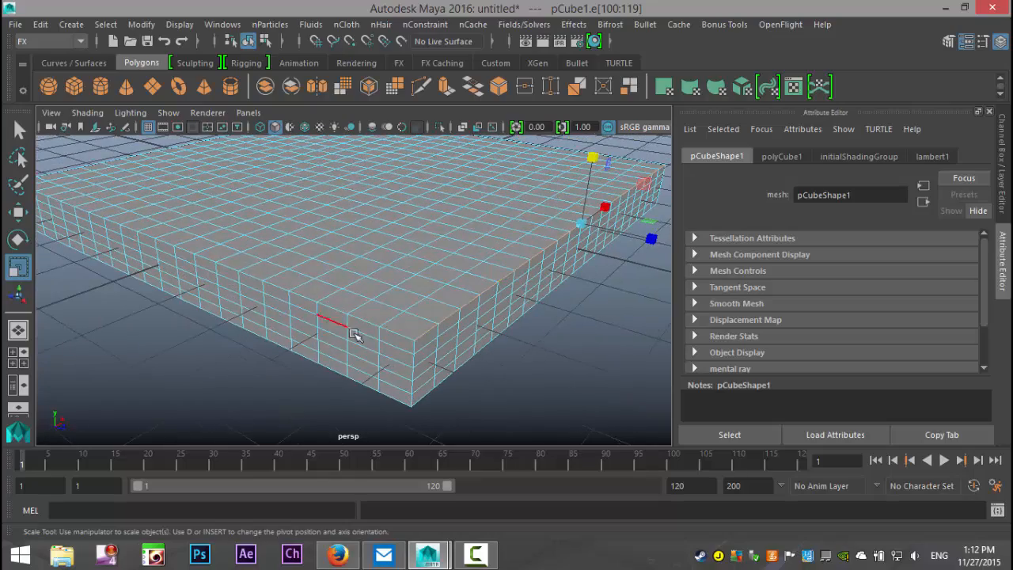
double_click(391, 331, "shift")
left_click_drag(282, 330, 434, 319, "alt")
left_click_drag(253, 320, 387, 312, "alt")
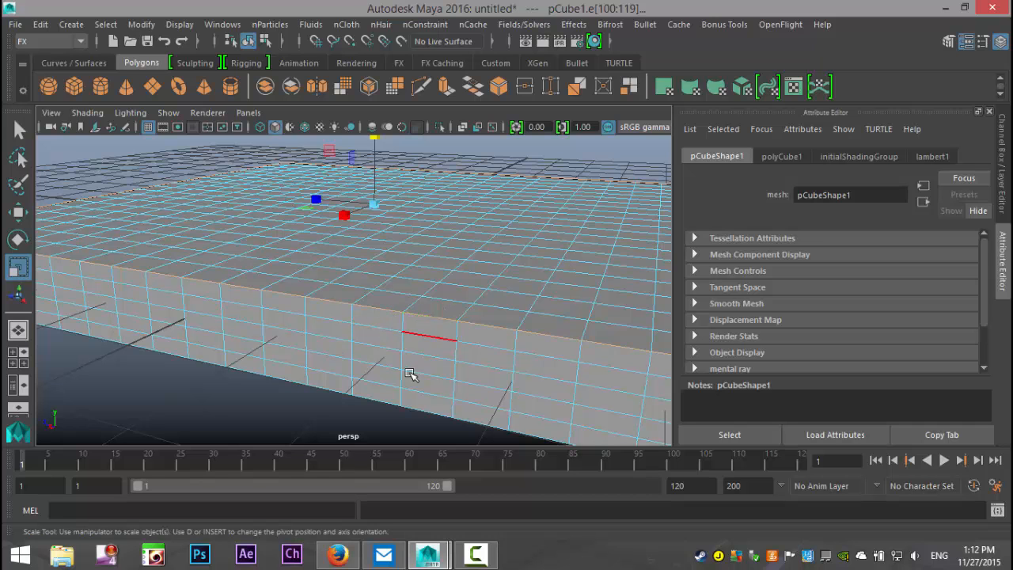
Add the border edges around the slab's bottom face to the edge selection
double_click(386, 397, "shift")
left_click_drag(450, 365, 380, 351, "alt")
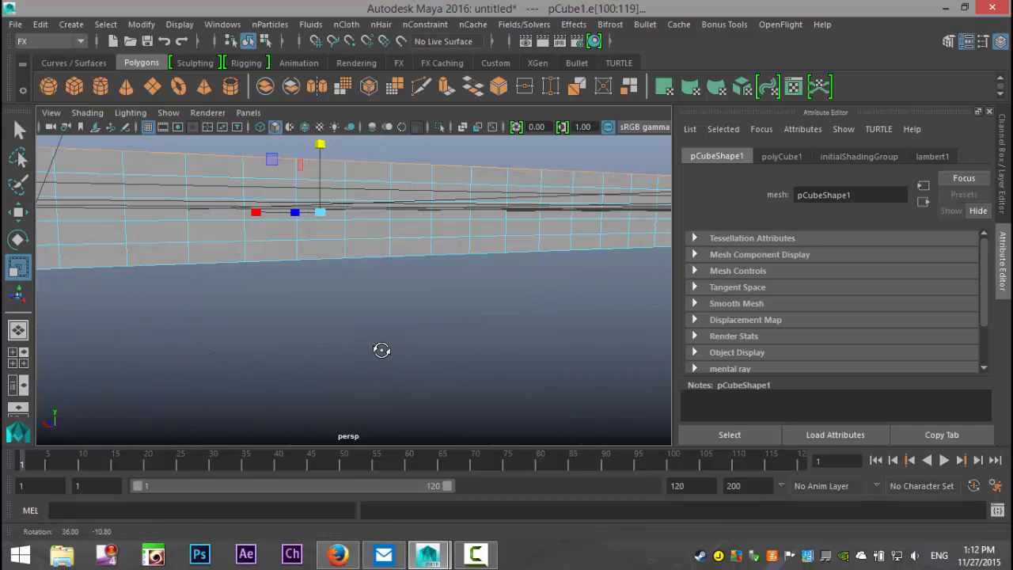
left_click_drag(449, 318, 276, 287, "alt")
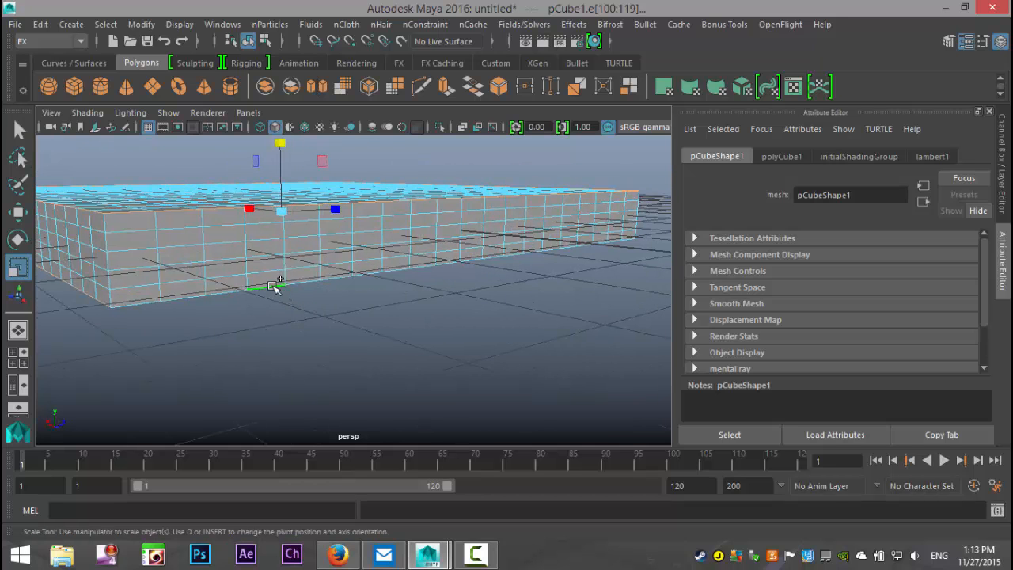
left_click_drag(480, 328, 285, 364, "alt")
double_click(314, 286)
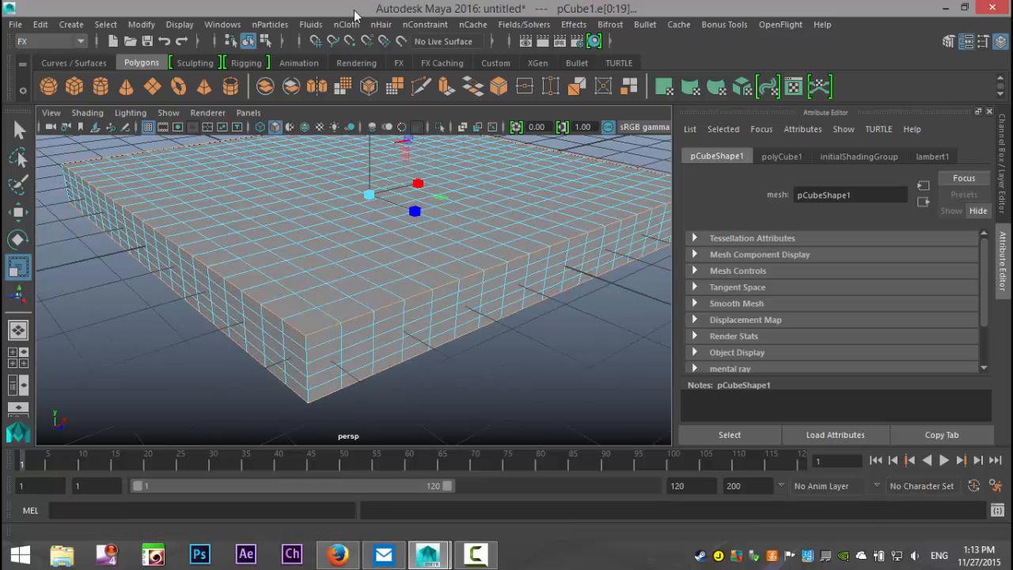
Switch to the Modeling menu set and bevel the selected border edges with a fraction of 1
left_click(38, 41)
left_click(47, 58)
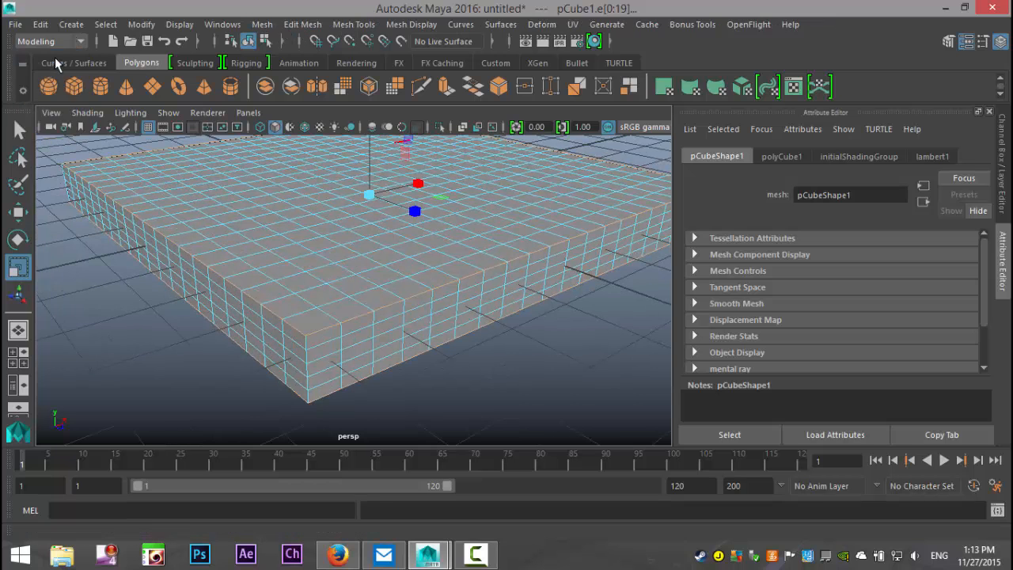
left_click(304, 24)
left_click(338, 75)
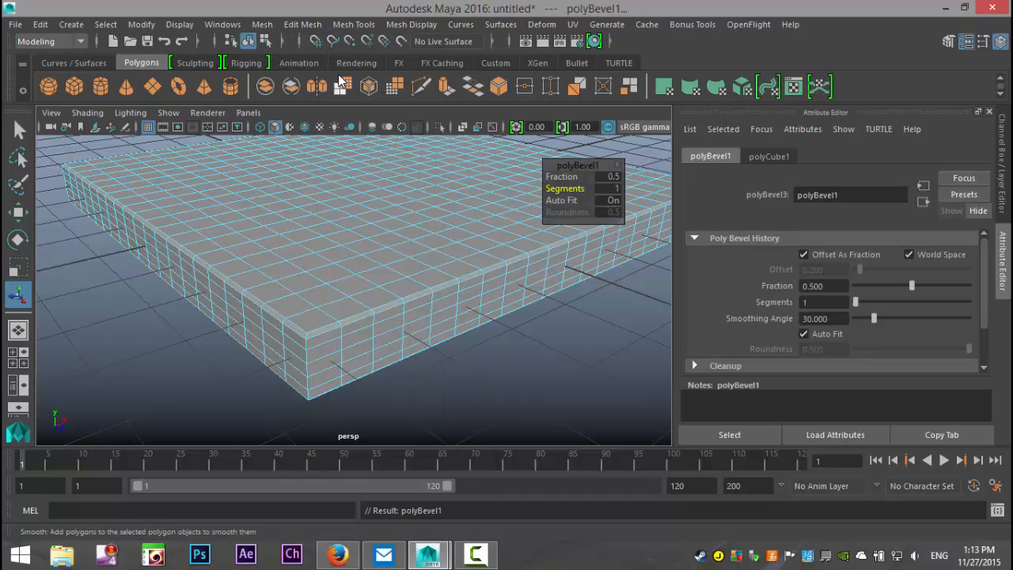
middle_click_drag(505, 343, 499, 378, "alt")
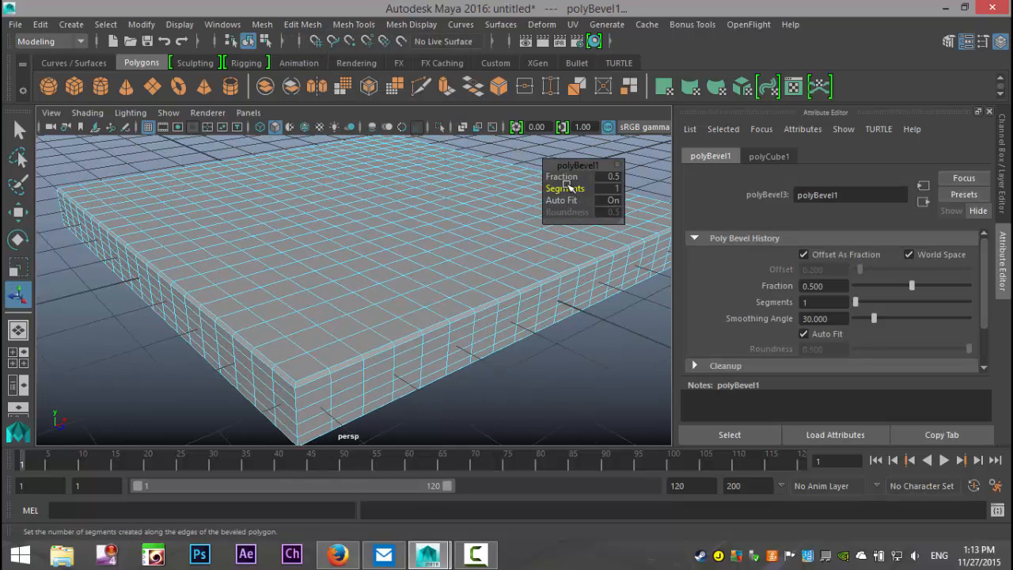
left_click_drag(570, 177, 573, 180)
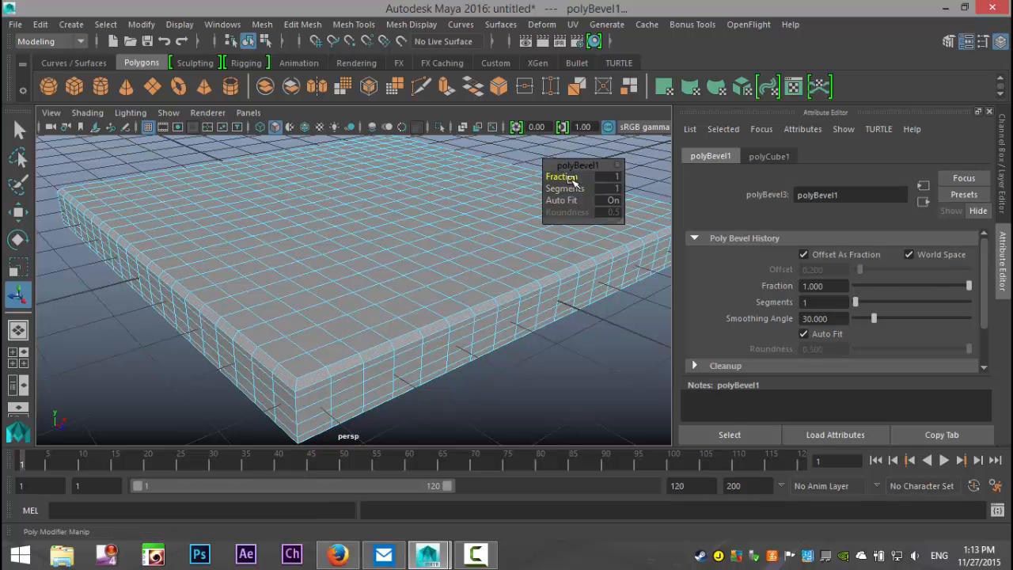
mouse_move(576, 324)
left_mouse_down("alt")
mouse_move(577, 287)
mouse_move(581, 324)
left_mouse_up("alt")
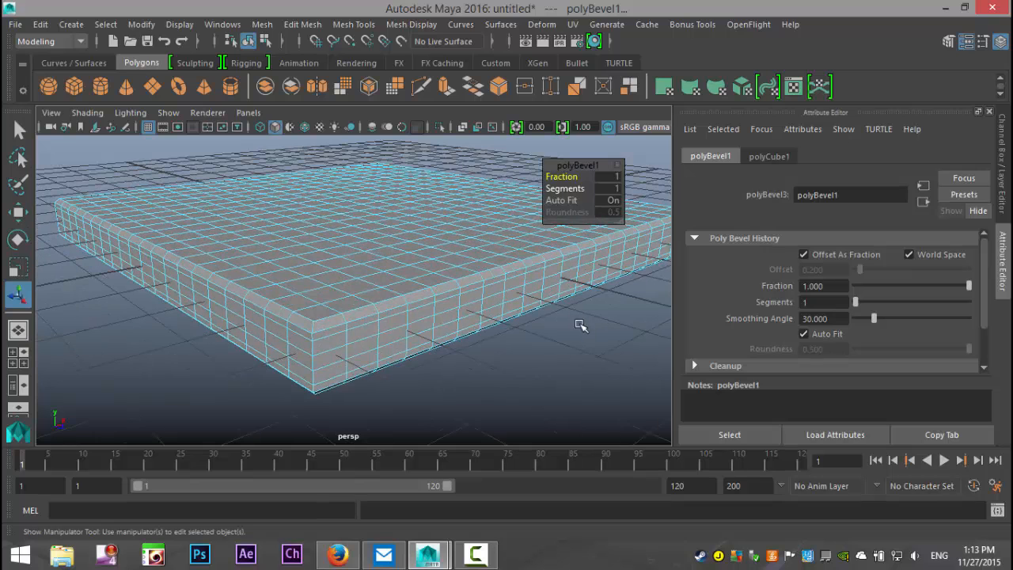
left_click(589, 339)
key("q")
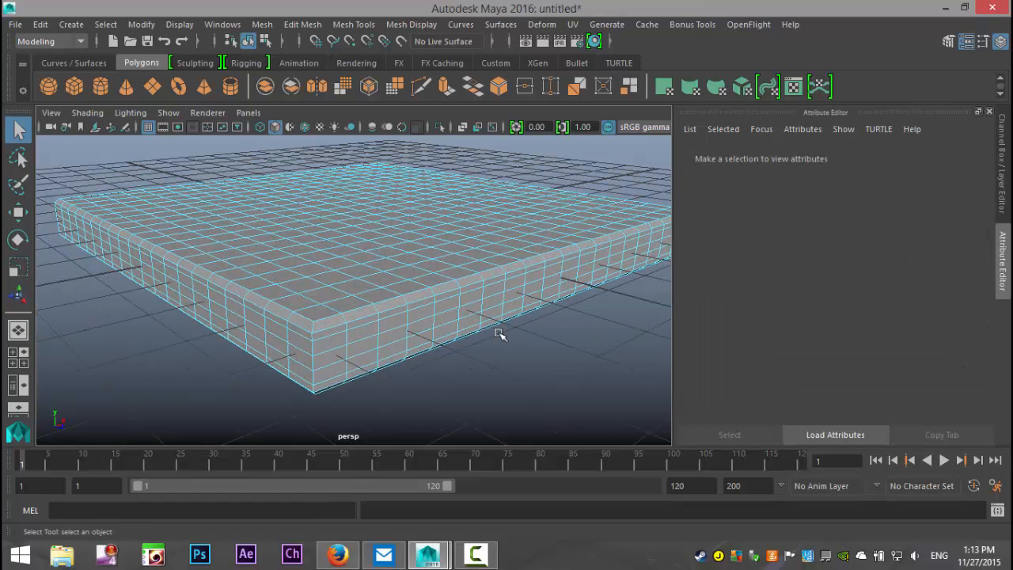
Select the loops of narrow beveled faces around the slab's top and bottom borders in face mode
right_click_drag(332, 322, 331, 169)
left_click(331, 323)
double_click(361, 315)
left_click_drag(364, 407, 351, 265, "alt")
left_click_drag(356, 320, 357, 294, "alt")
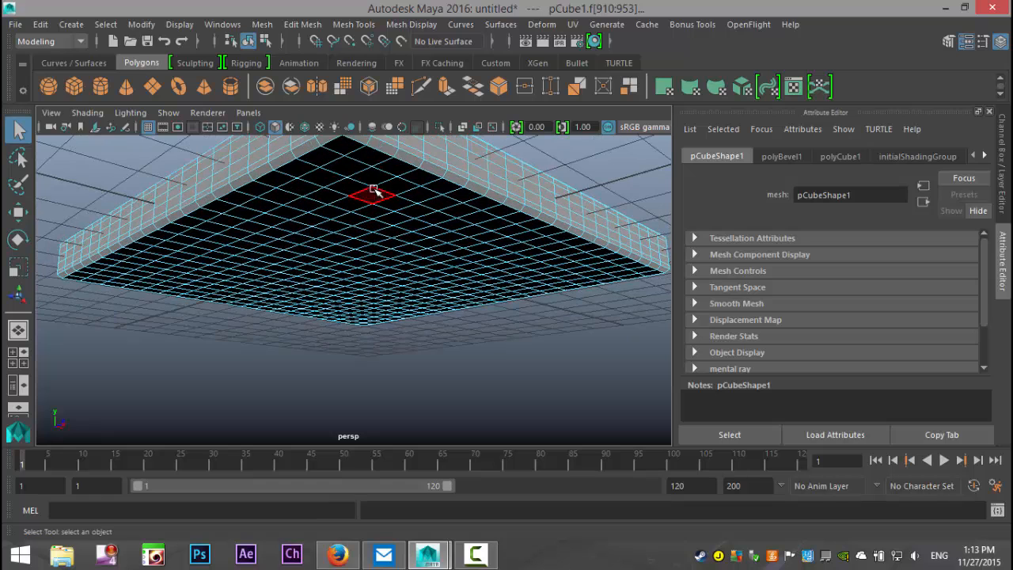
left_click(387, 151)
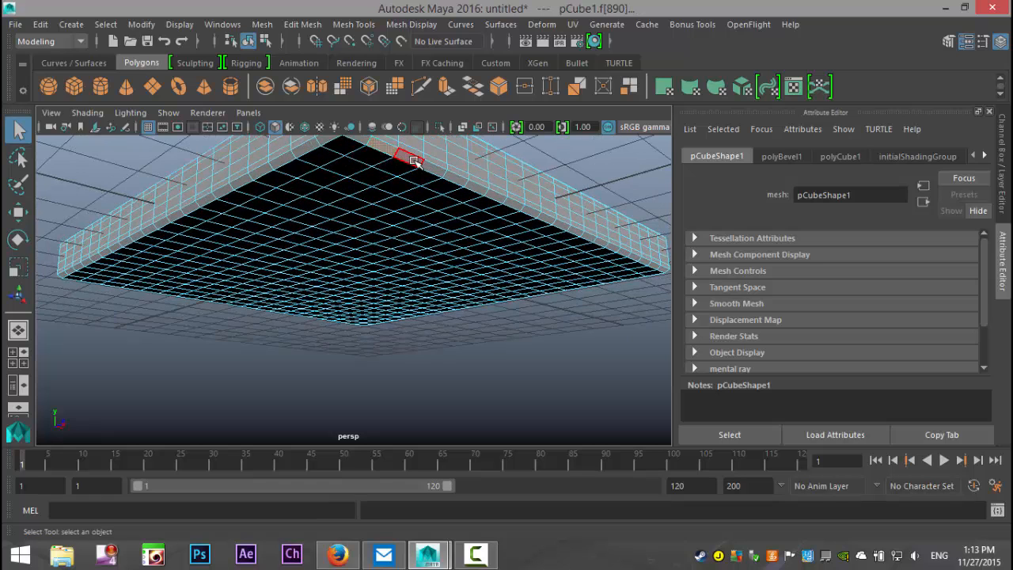
double_click(415, 161, "shift")
left_click_drag(430, 278, 456, 281, "alt")
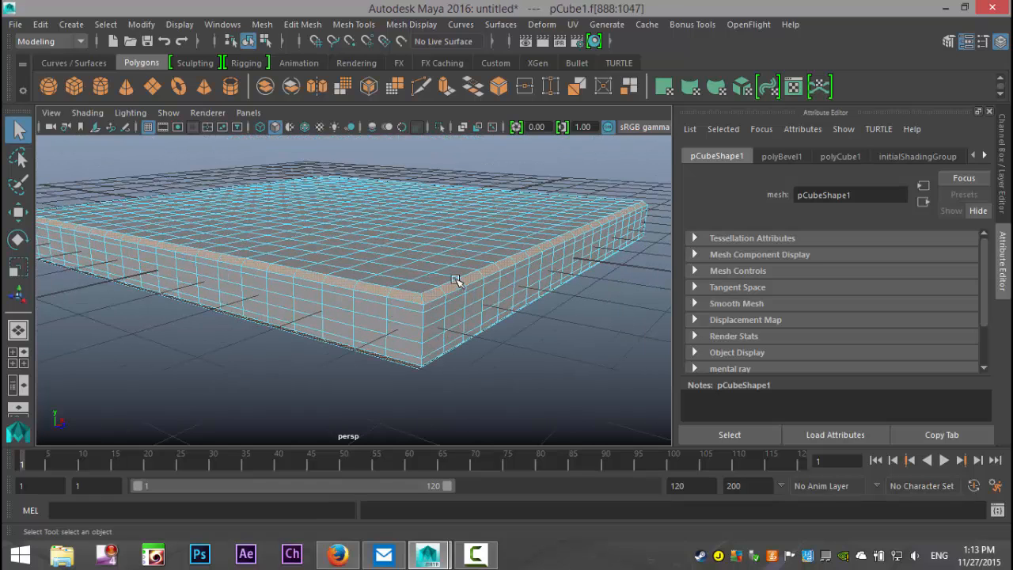
Extrude the selected bevel faces outward with a thickness of 0.05
left_click(302, 24)
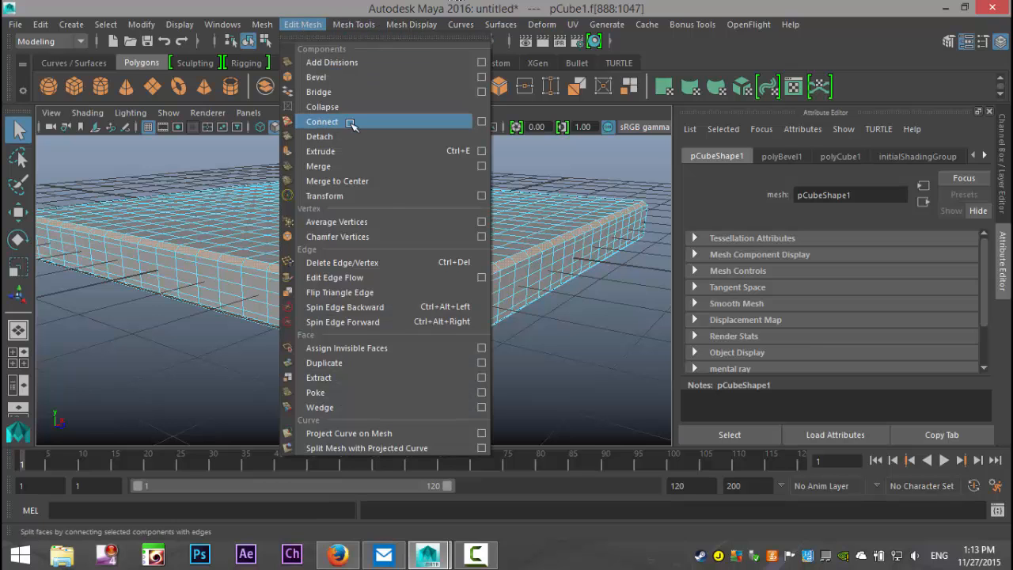
left_click(353, 154)
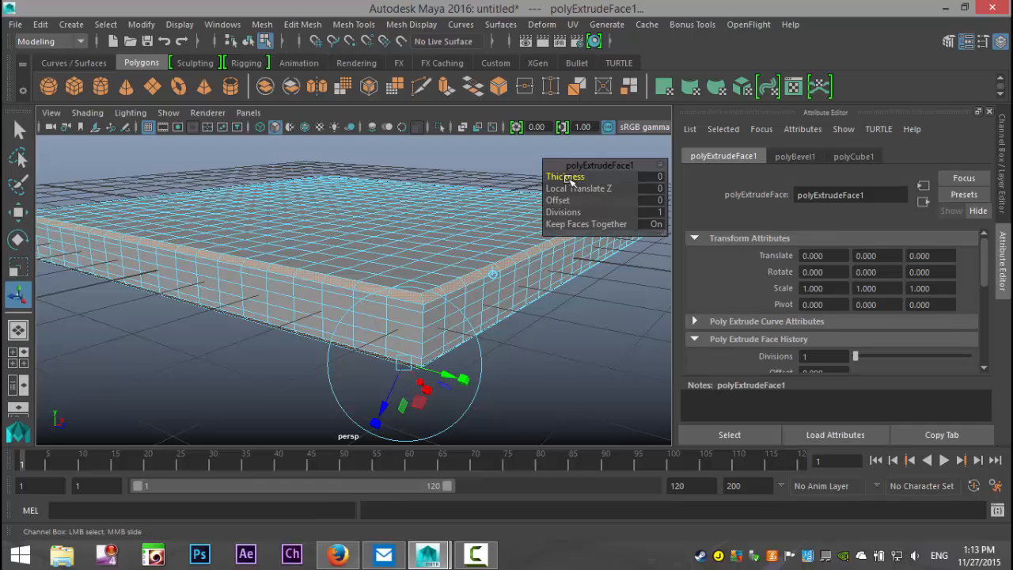
left_click_drag(572, 180, 572, 181)
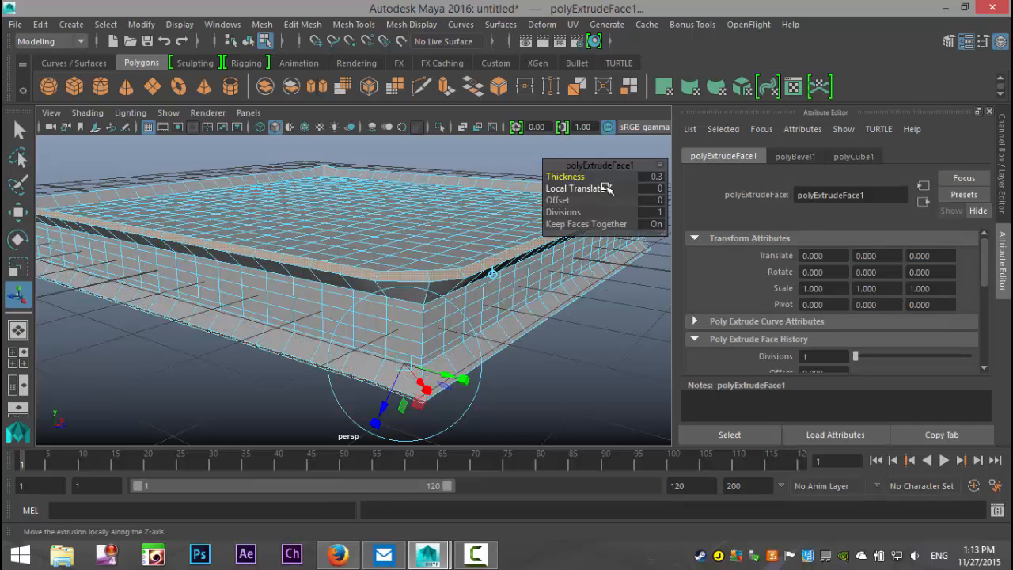
left_click(651, 177)
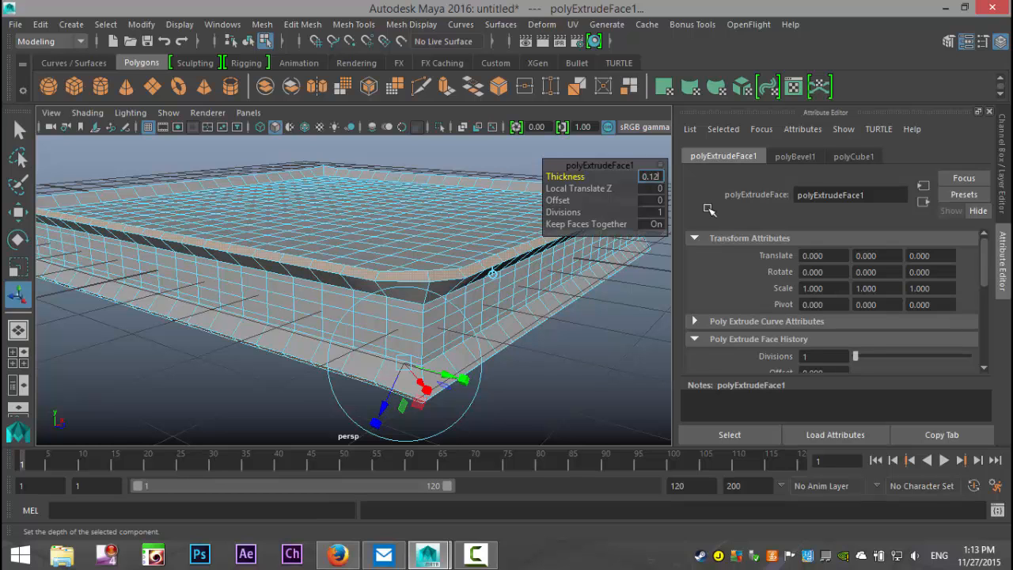
key("Return")
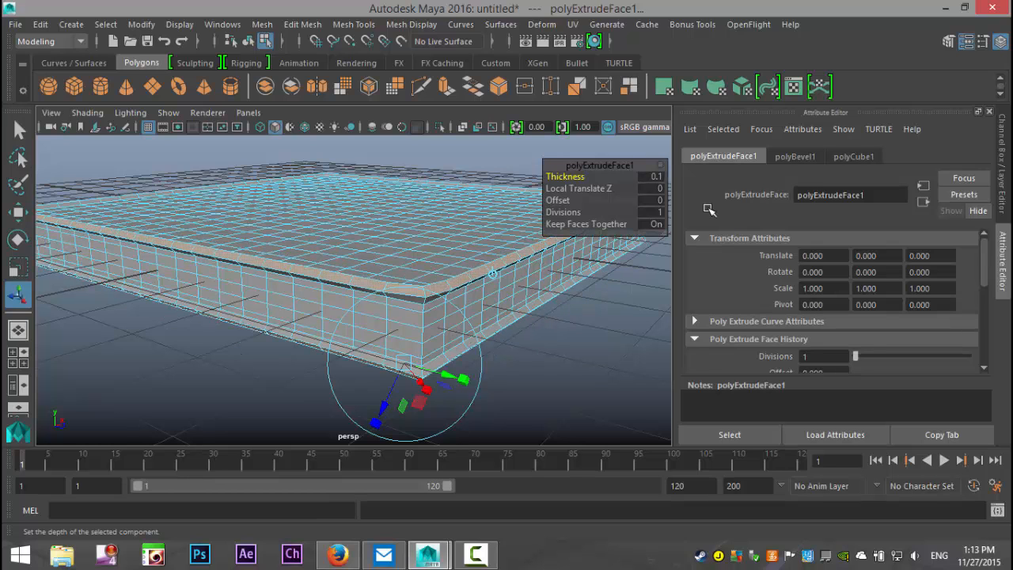
left_click_drag(526, 361, 599, 267, "alt")
left_click(649, 177)
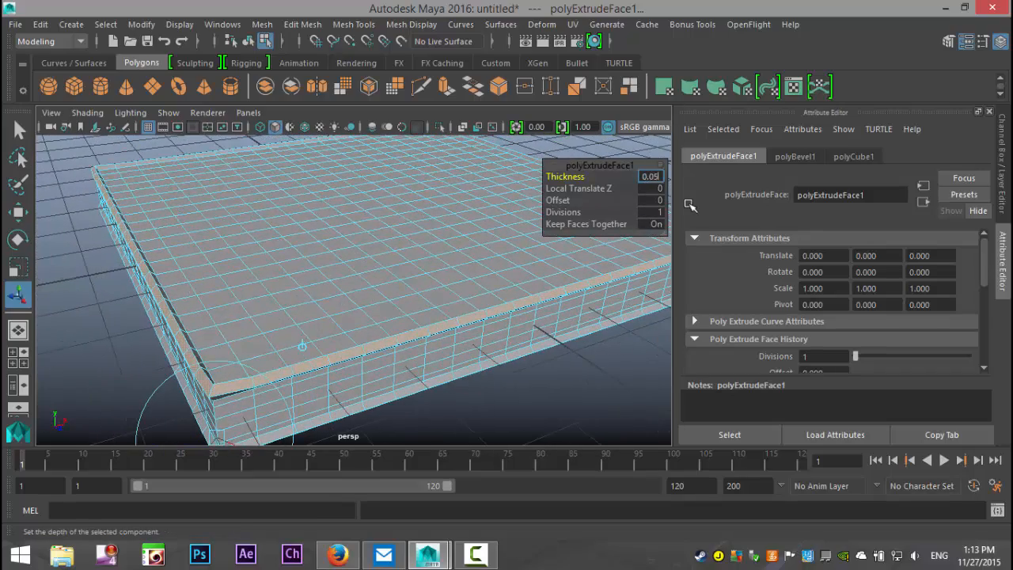
key("Return")
Return to object mode with the whole slab selected and switch to the FX menu set
left_click_drag(474, 348, 520, 366, "alt")
left_click(589, 370)
right_click_drag(412, 264, 418, 228)
left_click(417, 229)
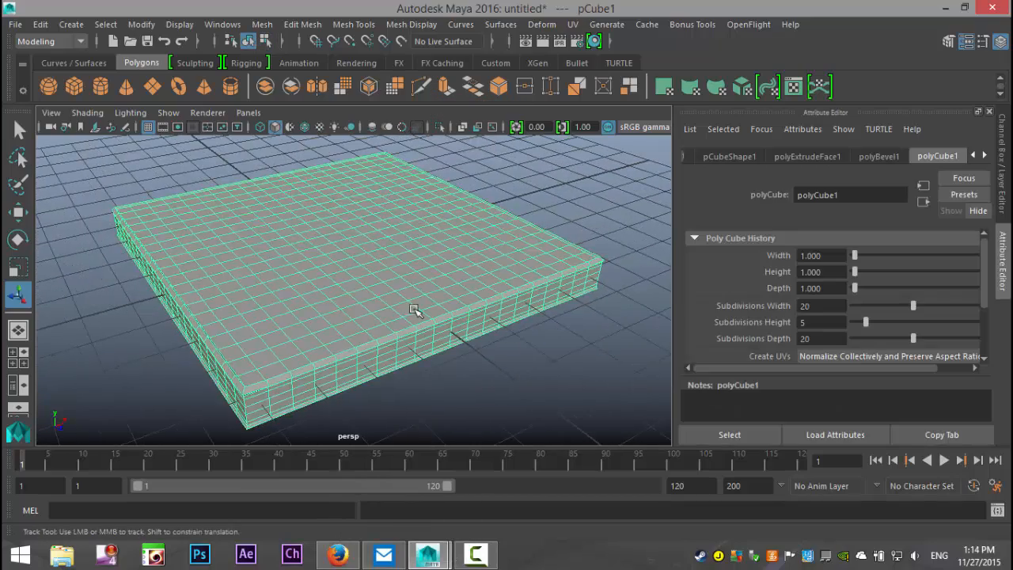
middle_click_drag(407, 301, 493, 309, "alt")
left_click(60, 42)
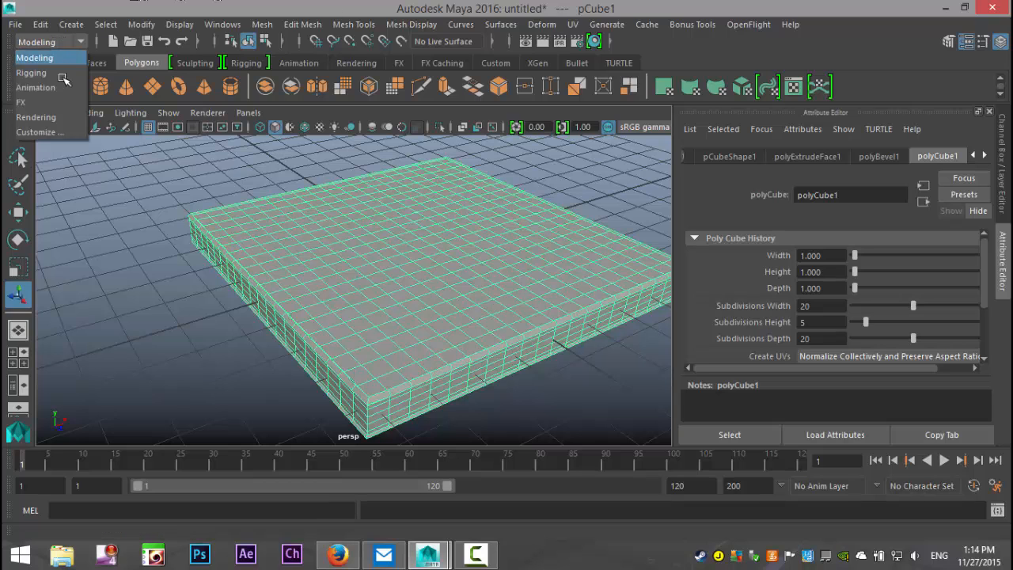
left_click(63, 104)
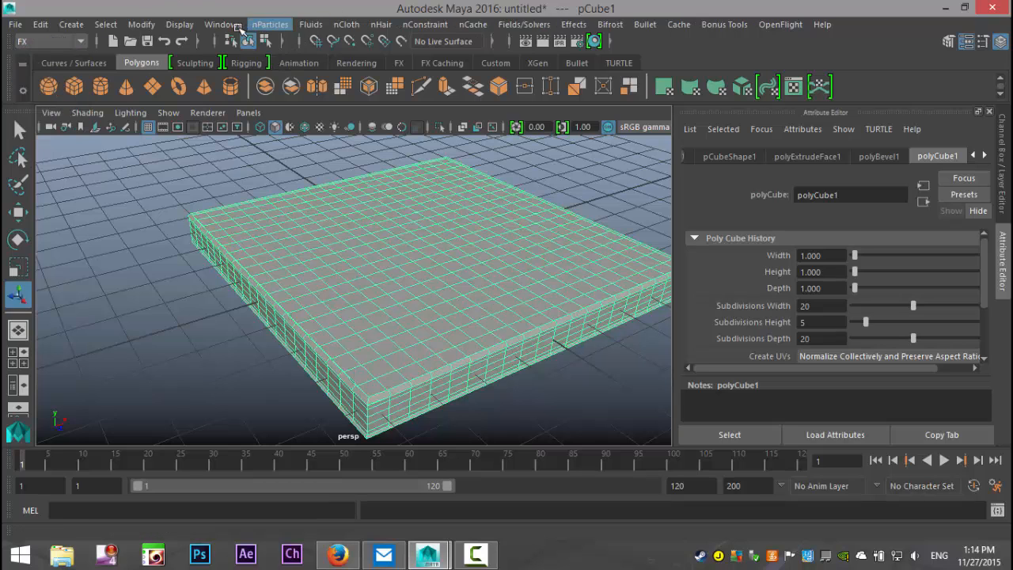
Convert the selected slab into an nCloth object
left_click(353, 26)
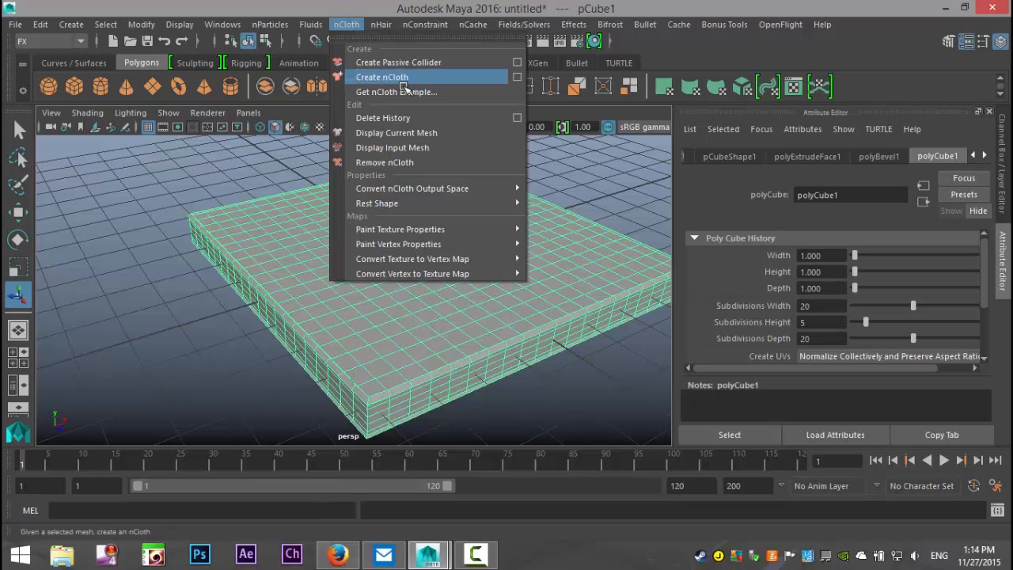
left_click(406, 77)
left_click_drag(426, 233, 389, 232, "alt")
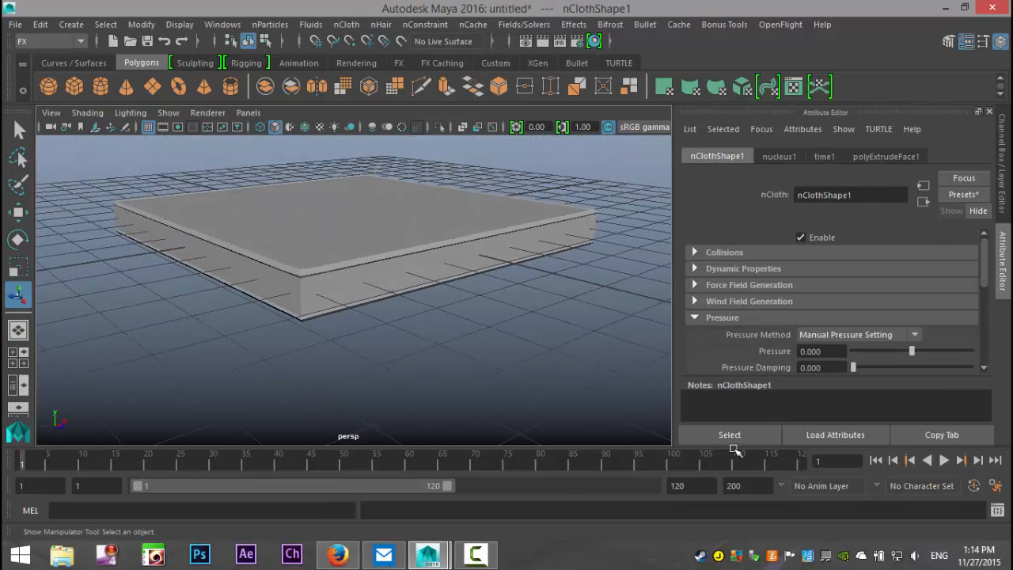
Play the cloth simulation briefly as a test and rewind it to frame 1
left_click(947, 460)
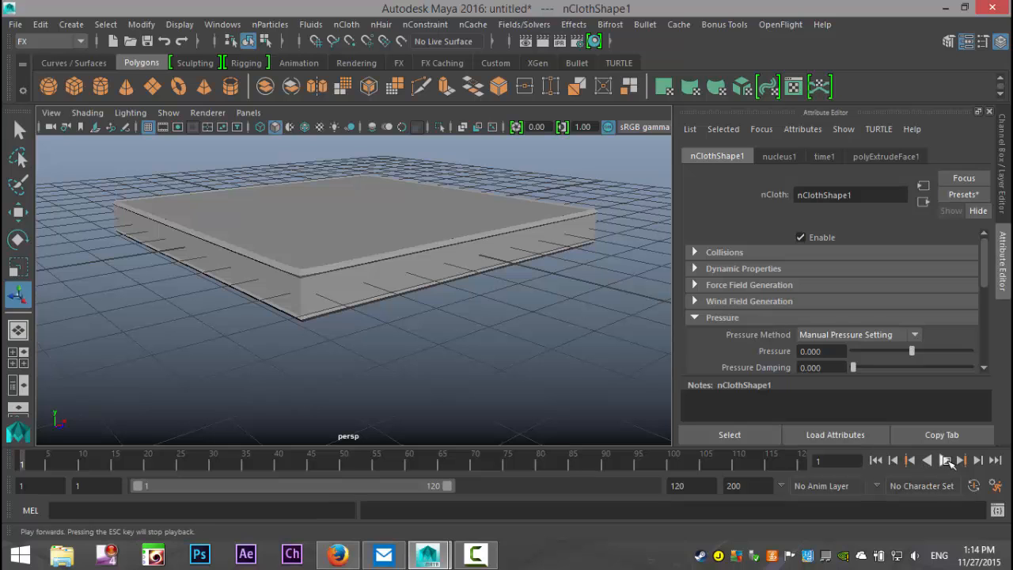
left_click(946, 461)
left_click(875, 461)
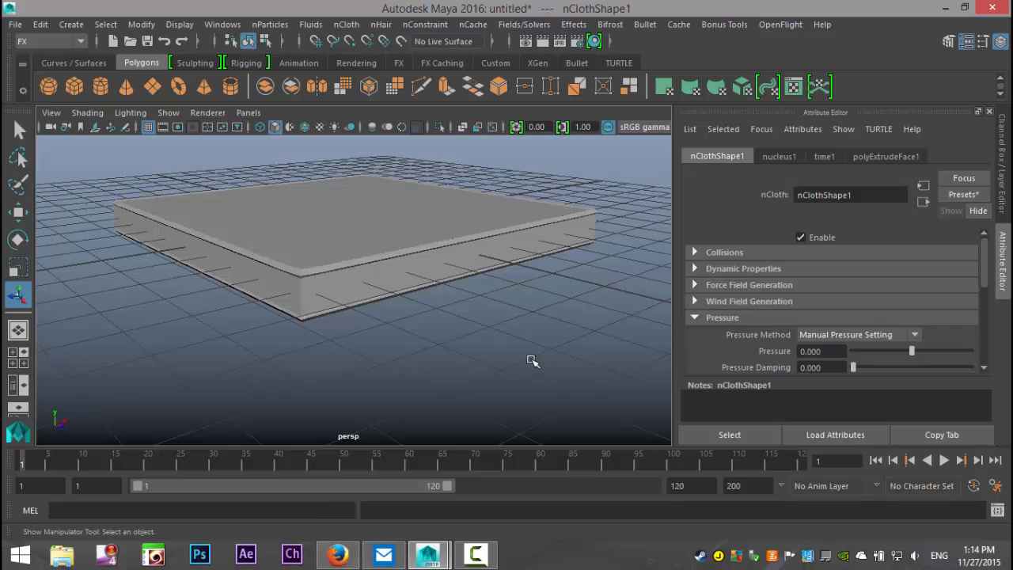
left_click_drag(518, 378, 526, 394, "alt")
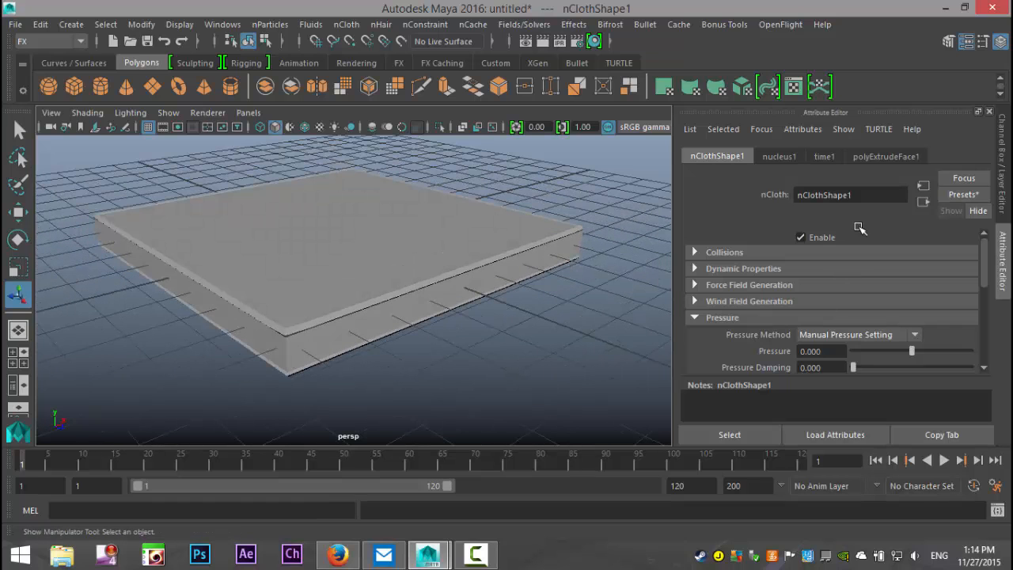
Select the slab and examine the attributes of its nCloth transform and nCloth shape nodes
scroll(885, 278, "down", 2)
scroll(880, 305, "up", 2)
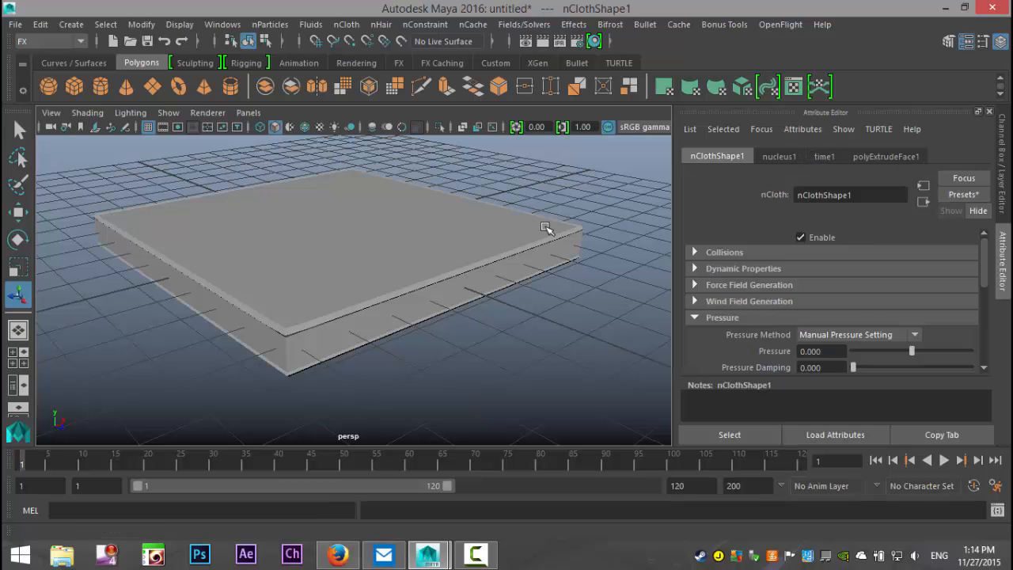
left_click(400, 233)
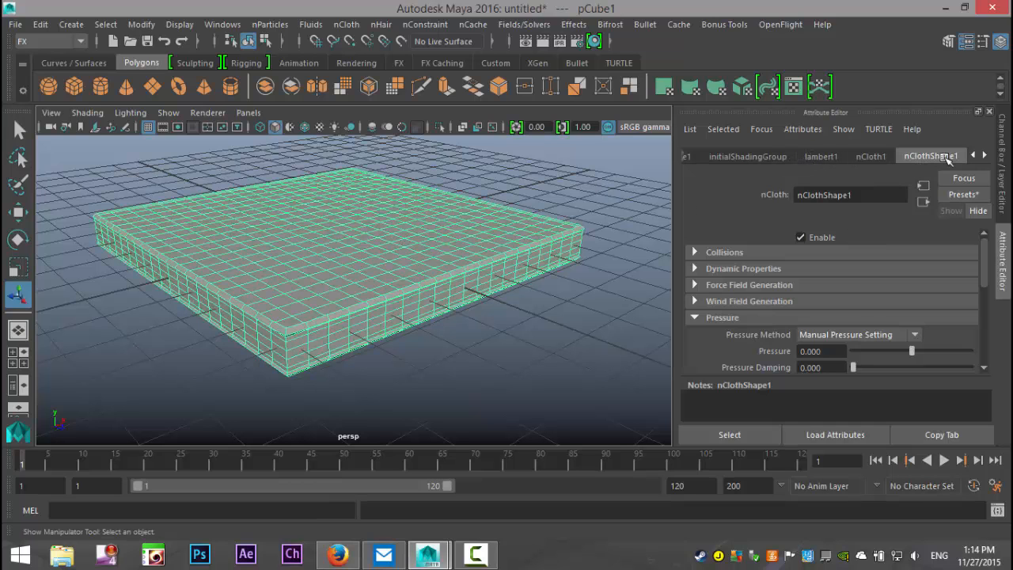
left_click(871, 156)
scroll(878, 239, "down", 4)
scroll(877, 278, "up", 4)
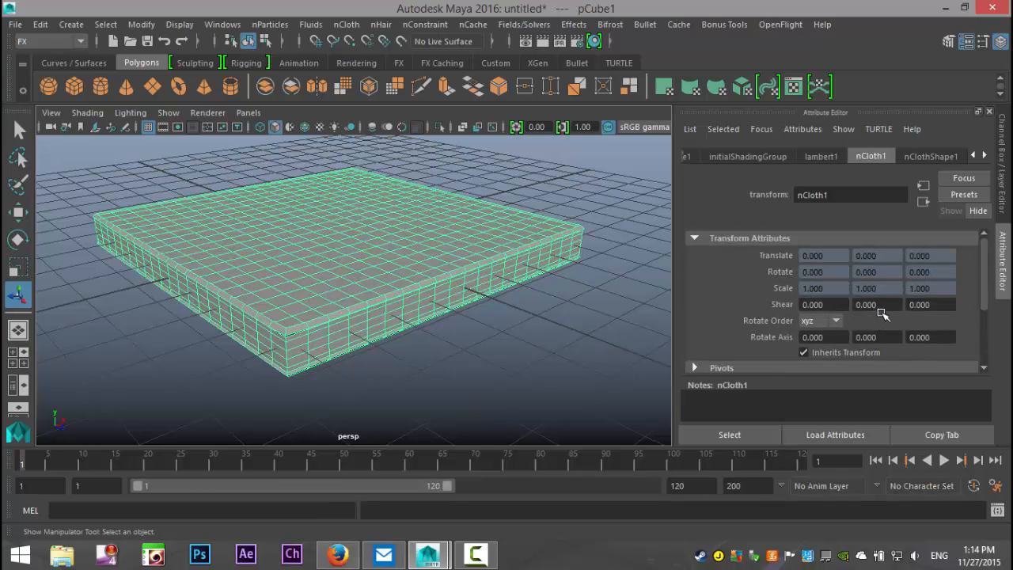
left_click(928, 158)
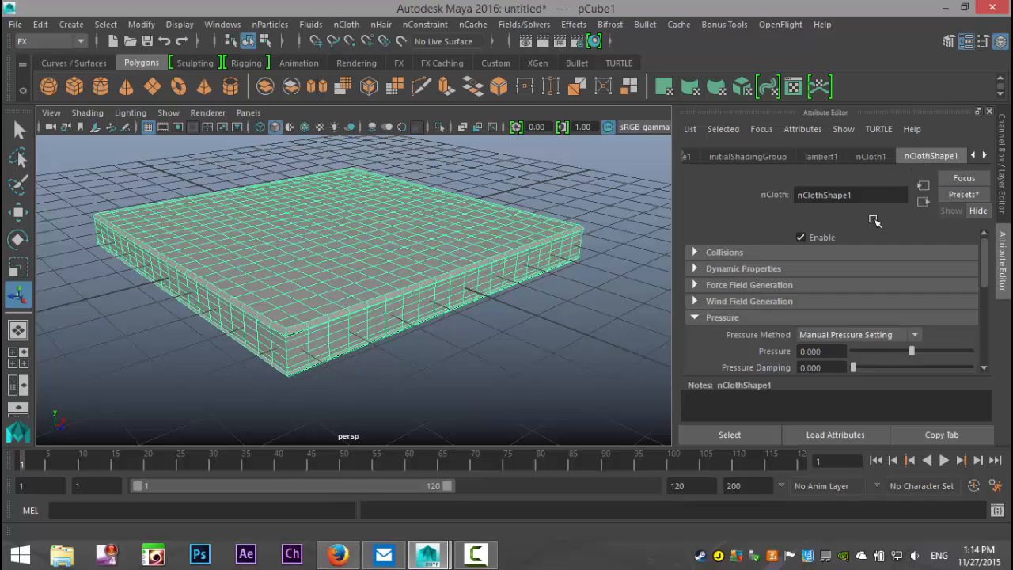
scroll(867, 237, "down", 5)
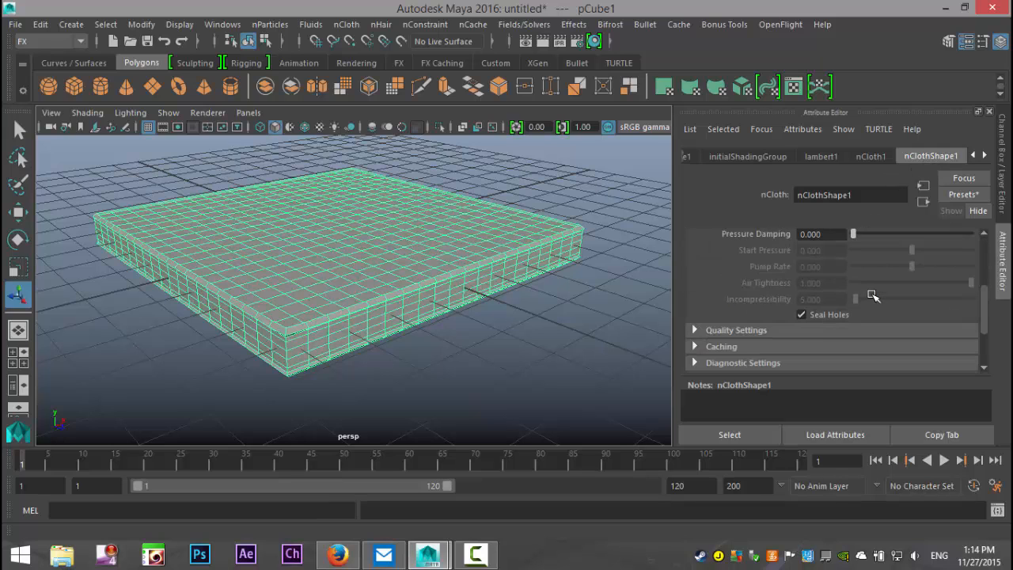
scroll(872, 294, "up", 5)
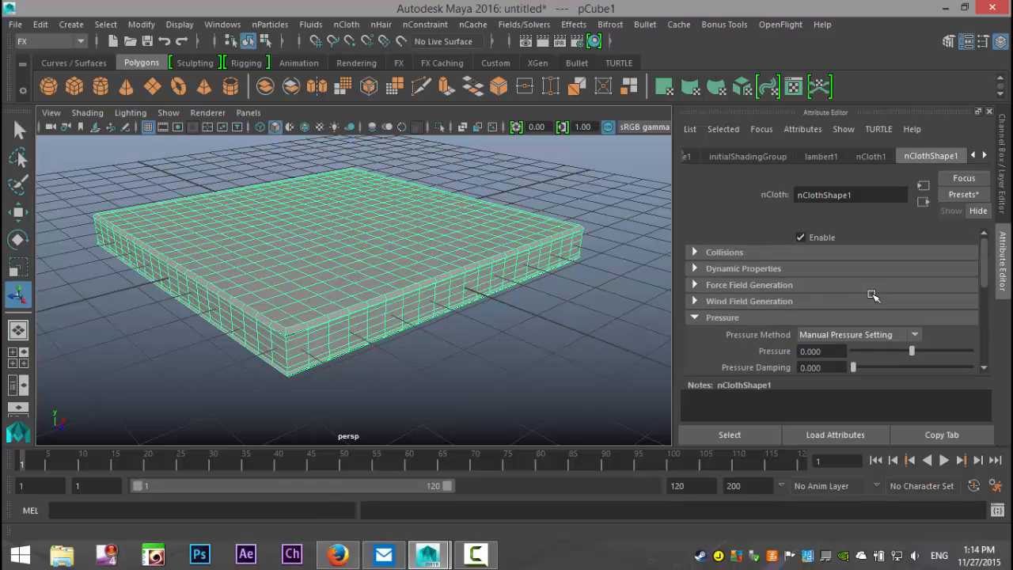
Set the nCloth pressure to 1 with the manual pressure setting and play the simulation to inflate the slab
scroll(872, 300, "down", 2)
scroll(871, 296, "down", 1)
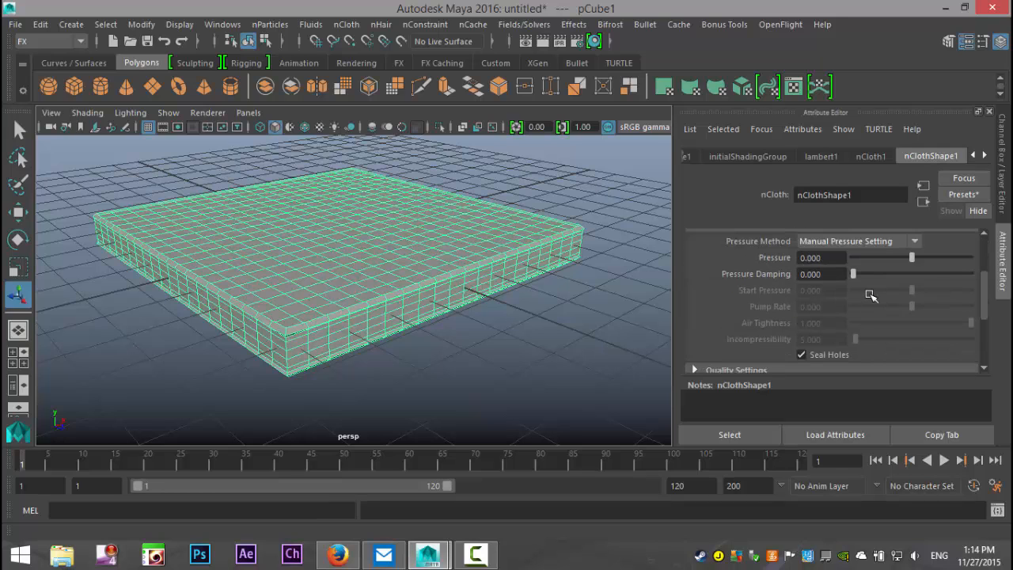
scroll(881, 309, "up", 1)
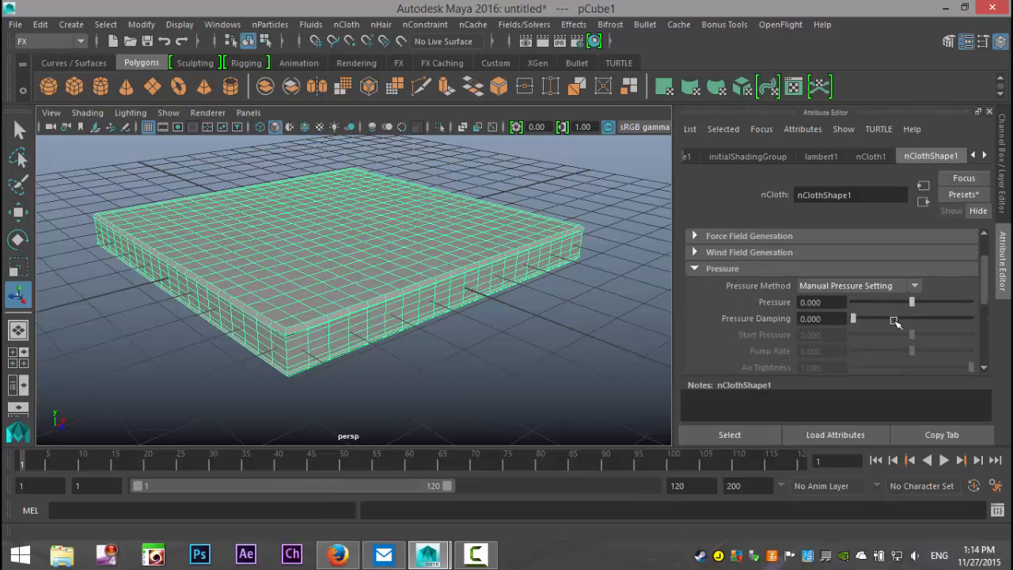
left_click_drag(915, 305, 928, 304)
left_click_drag(834, 302, 738, 298)
key("Return")
left_click(943, 460)
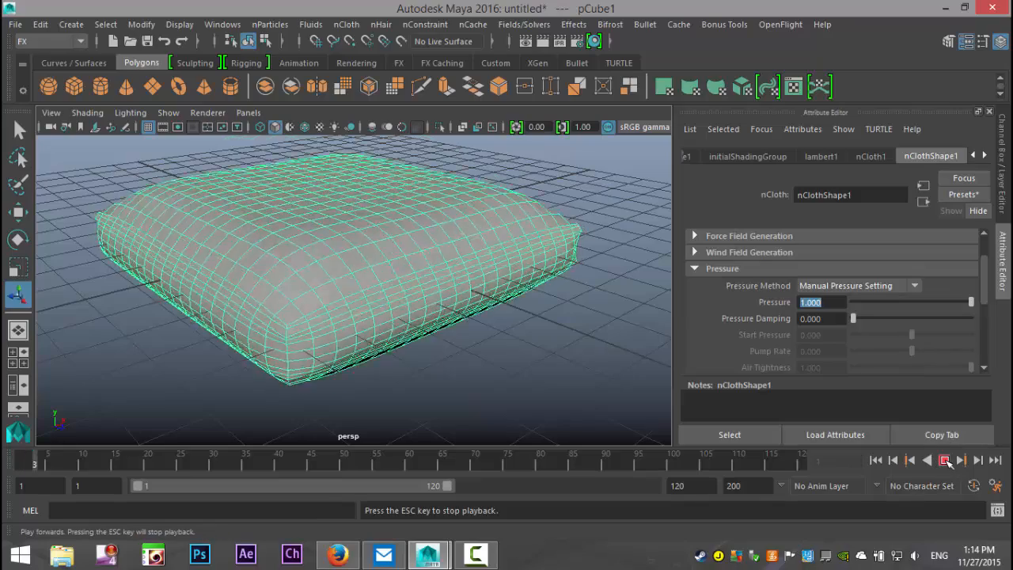
mouse_move(558, 388)
left_mouse_down("alt")
mouse_move(547, 394)
mouse_move(597, 375)
mouse_move(571, 397)
left_mouse_up("alt")
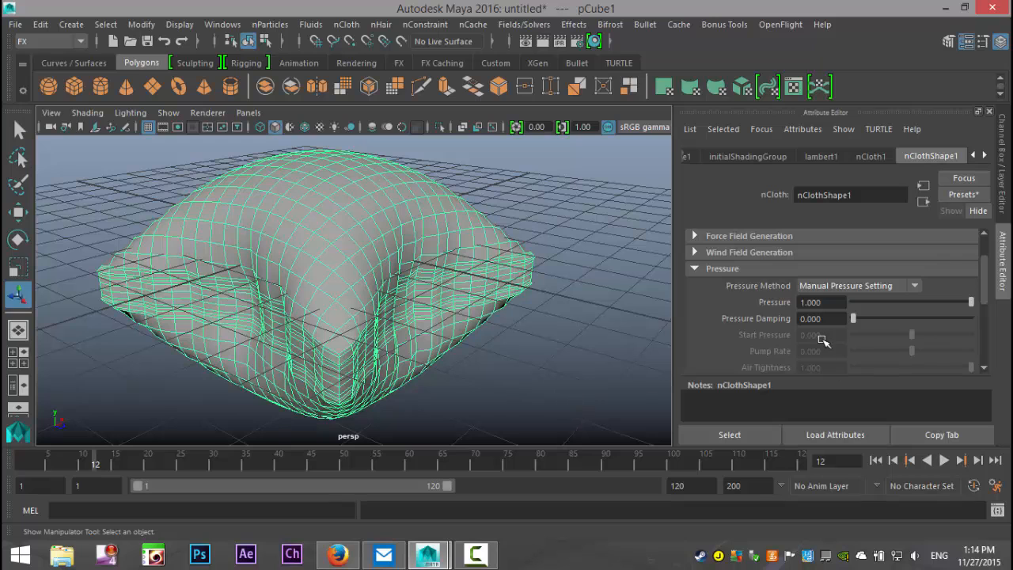
Rewind, set the nCloth pressure to 0.3, play the simulation to check the inflation, and return to frame 1
left_click(877, 461)
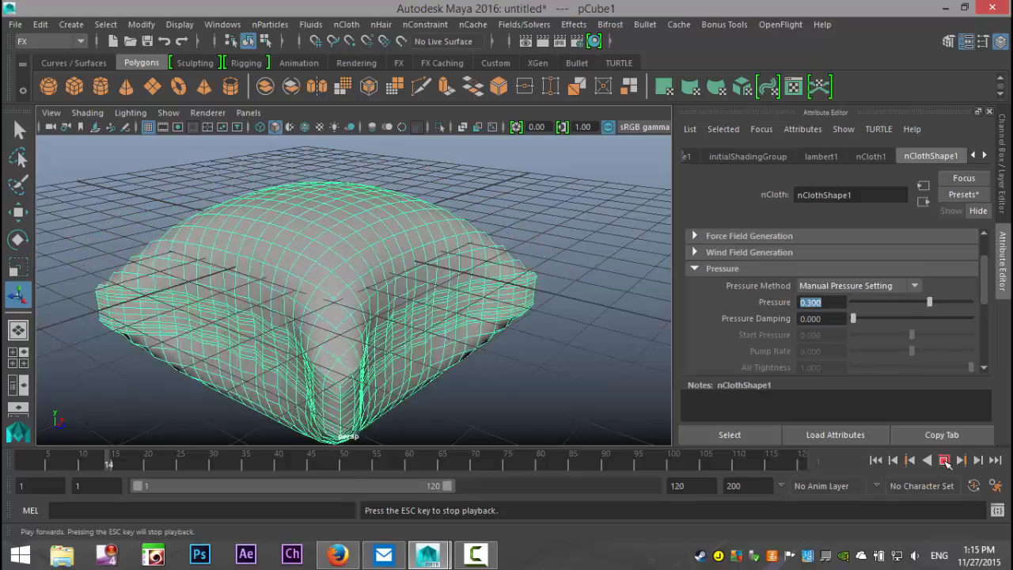
left_click(941, 461)
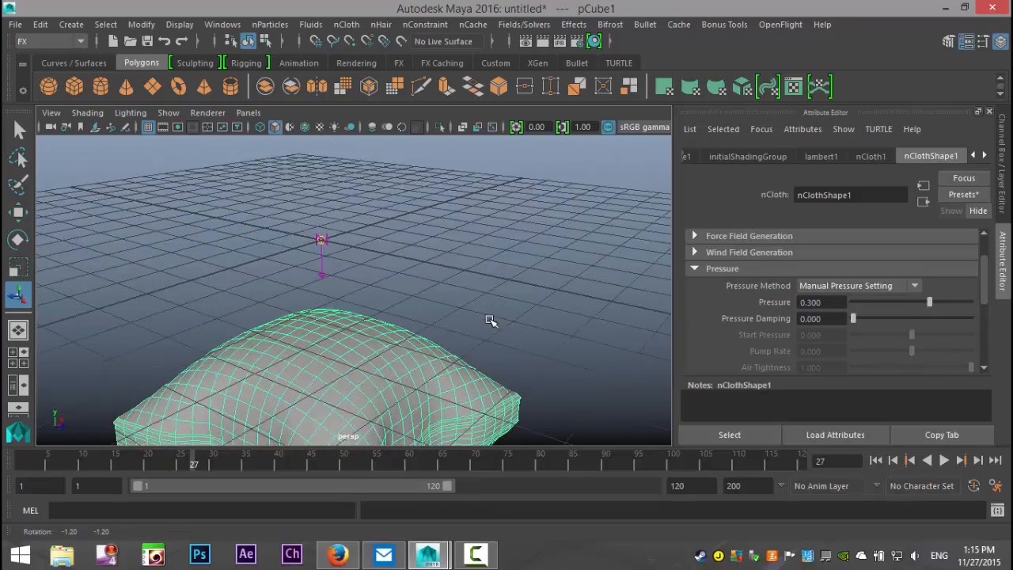
middle_click_drag(489, 319, 525, 209, "alt")
scroll(516, 231, "down", 2)
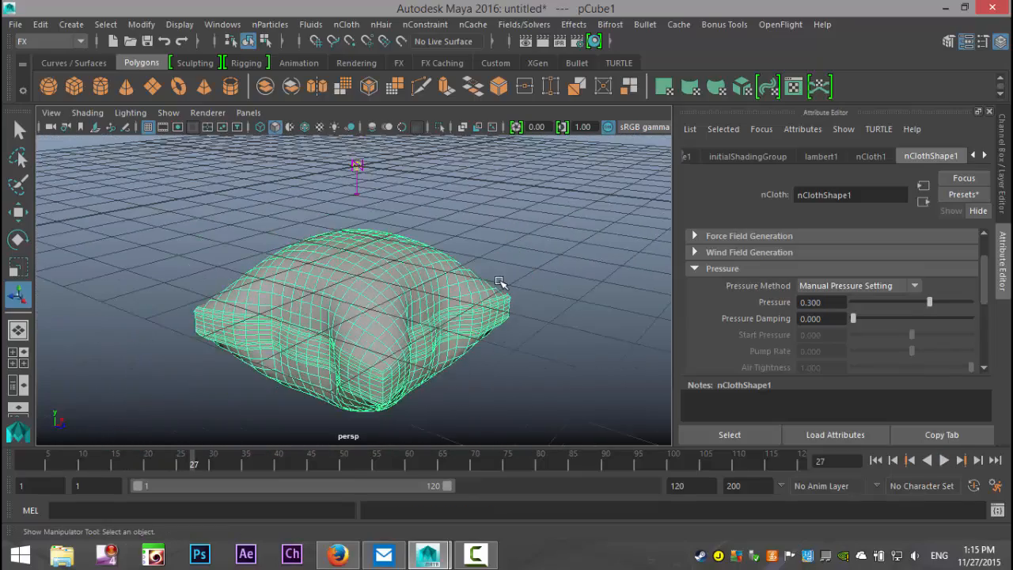
scroll(501, 281, "up", 2)
left_click(878, 461)
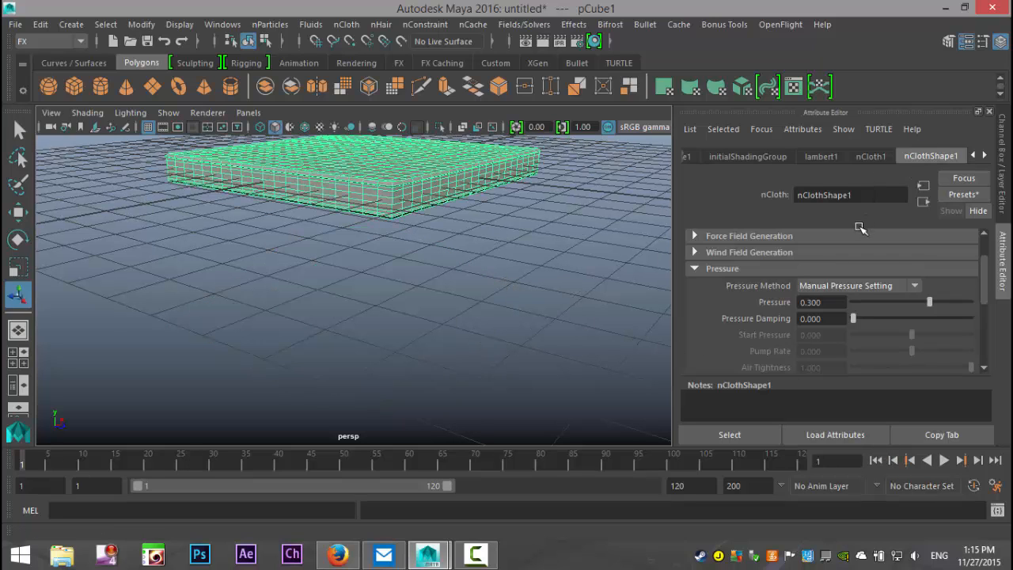
Look through the nCloth transform and shape attributes, including the Force Field Generation section, for a gravity setting
left_click(874, 156)
scroll(804, 291, "down", 3)
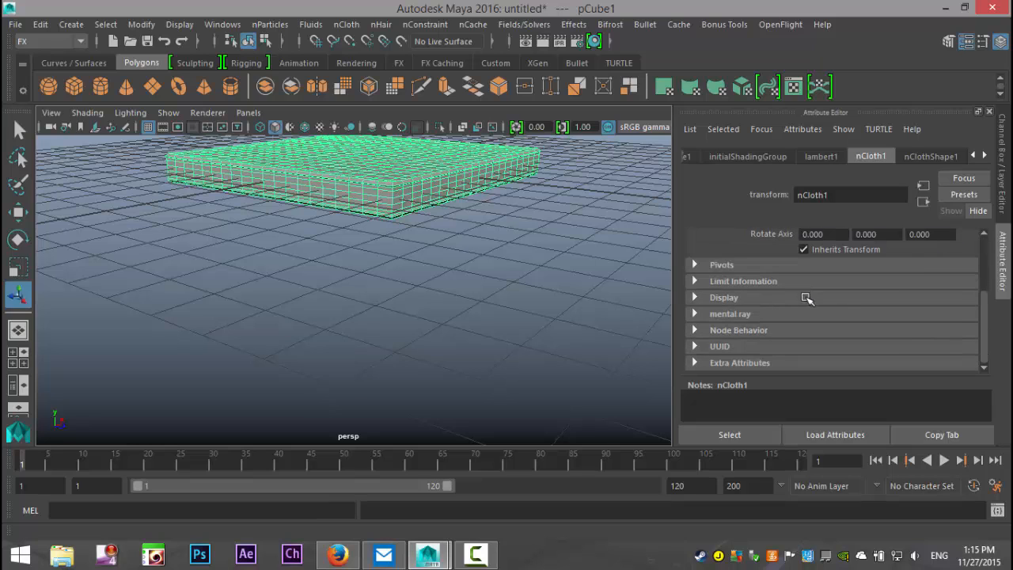
left_click(931, 157)
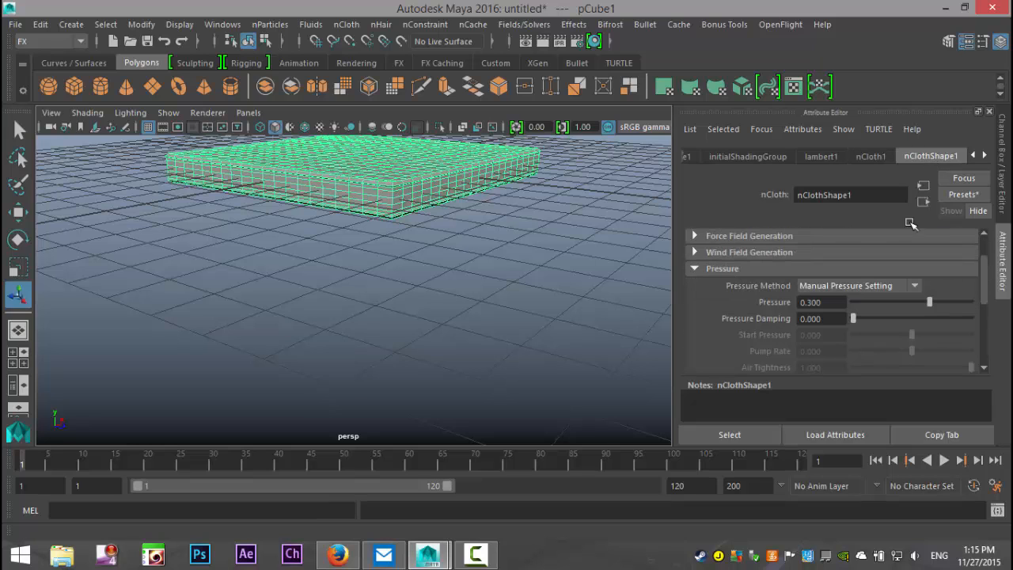
left_click(690, 236)
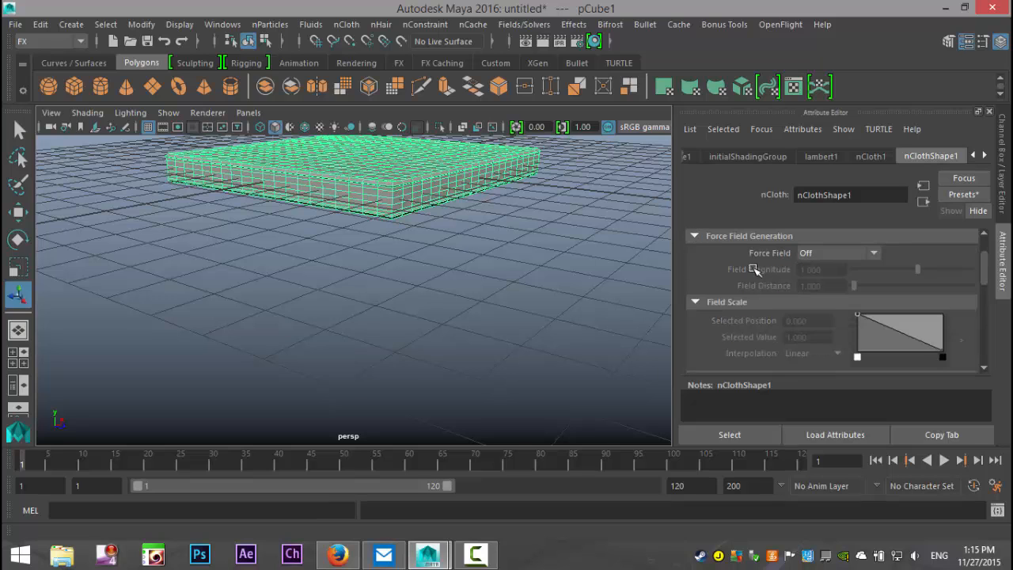
scroll(770, 316, "down", 5)
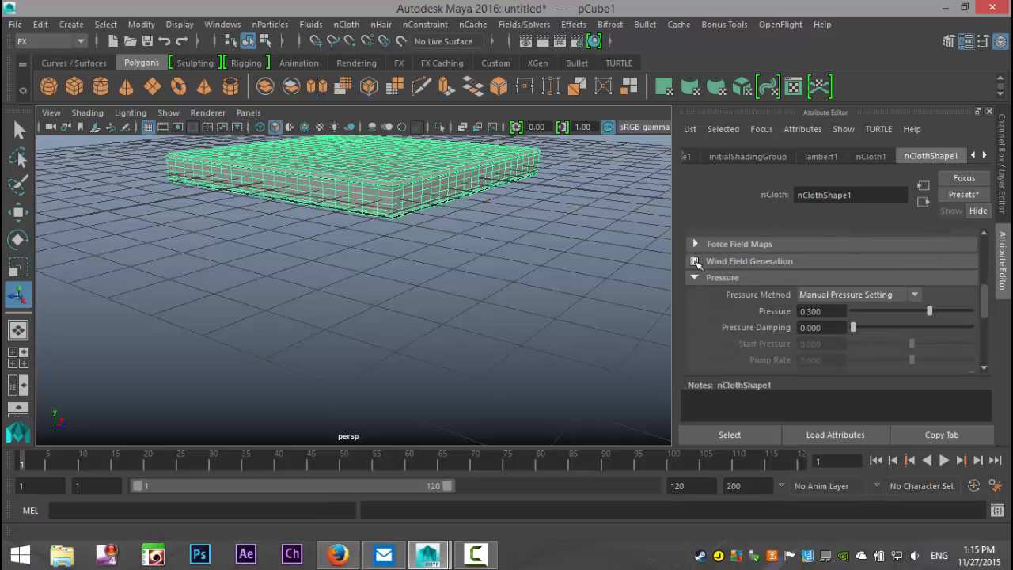
scroll(799, 309, "down", 5)
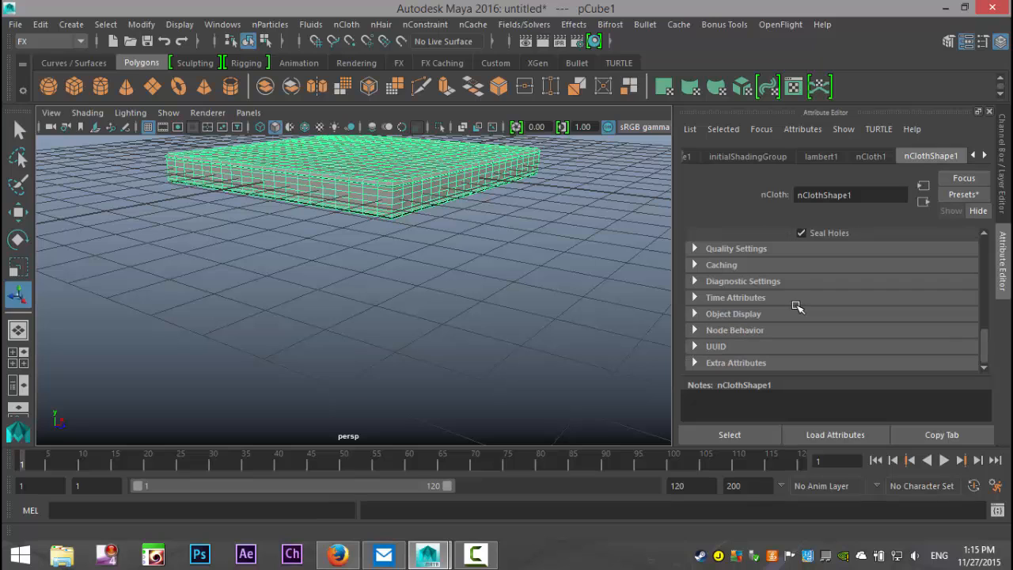
Select the nucleus solver and set its gravity to 0
scroll(798, 307, "up", 5)
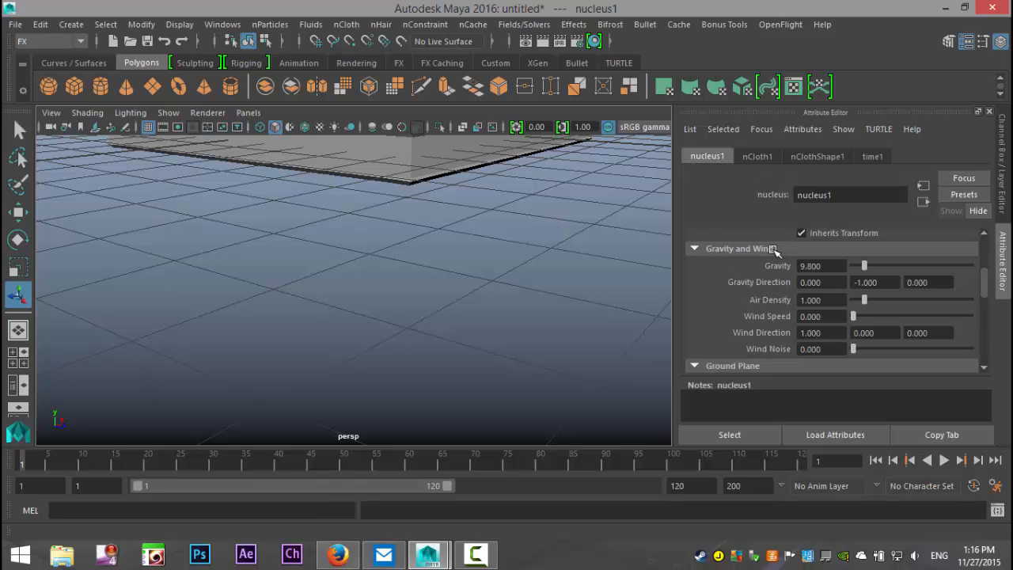
left_click(823, 266)
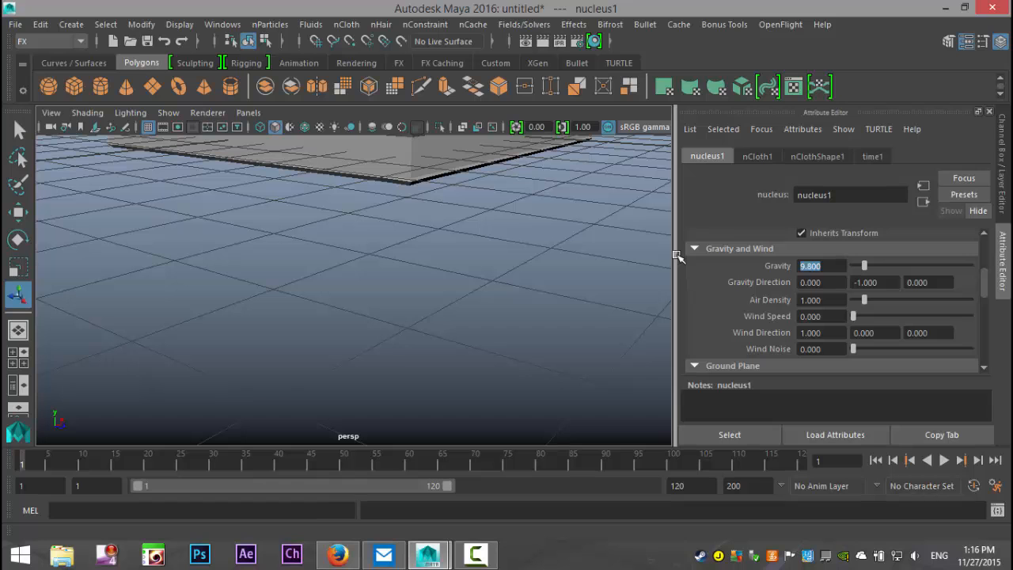
type("0")
key("Return")
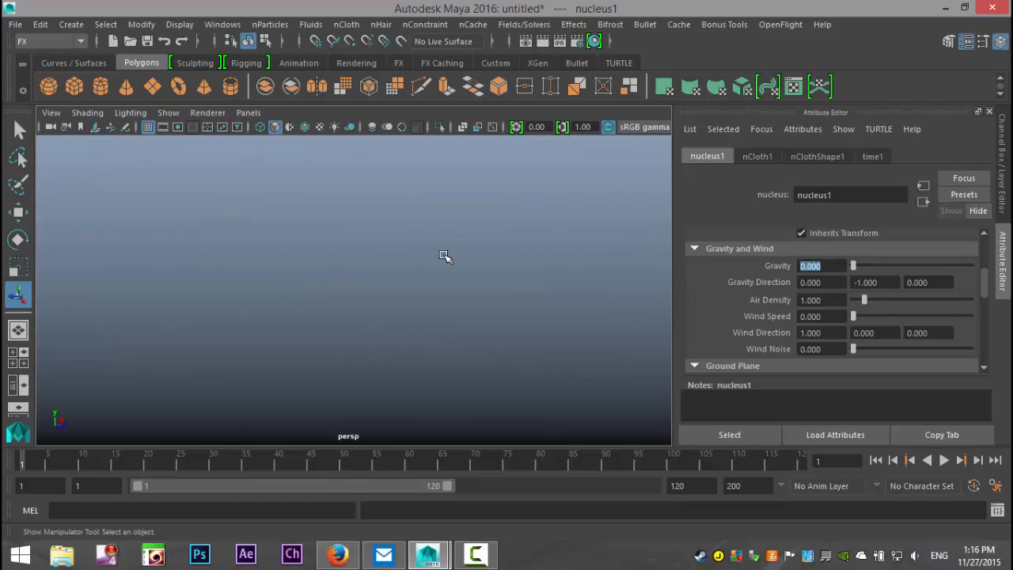
left_click_drag(473, 222, 491, 306, "alt")
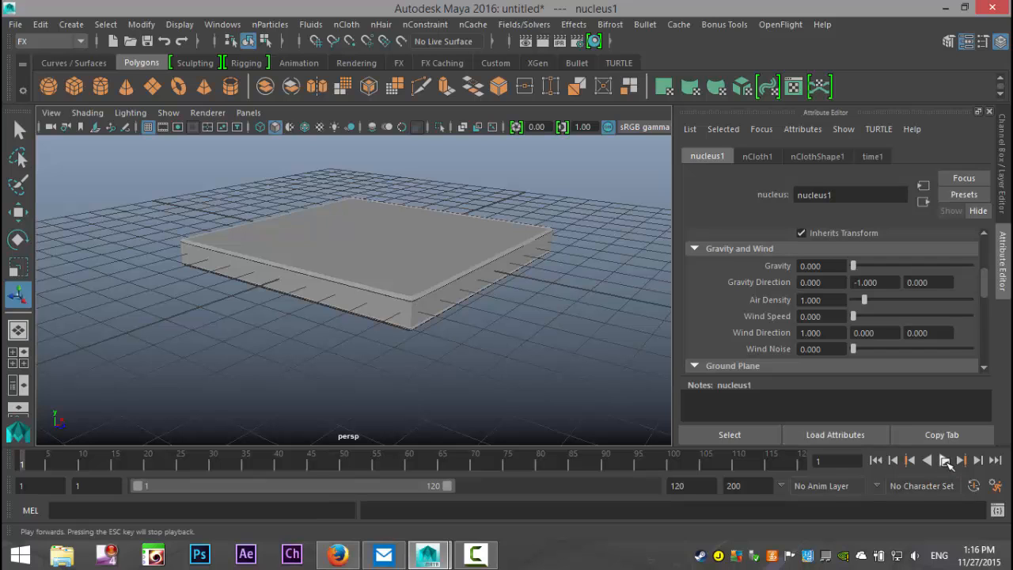
Play the simulation without gravity, stop it at frame 36, and inspect the inflated pillow's corner up close
left_click(945, 461)
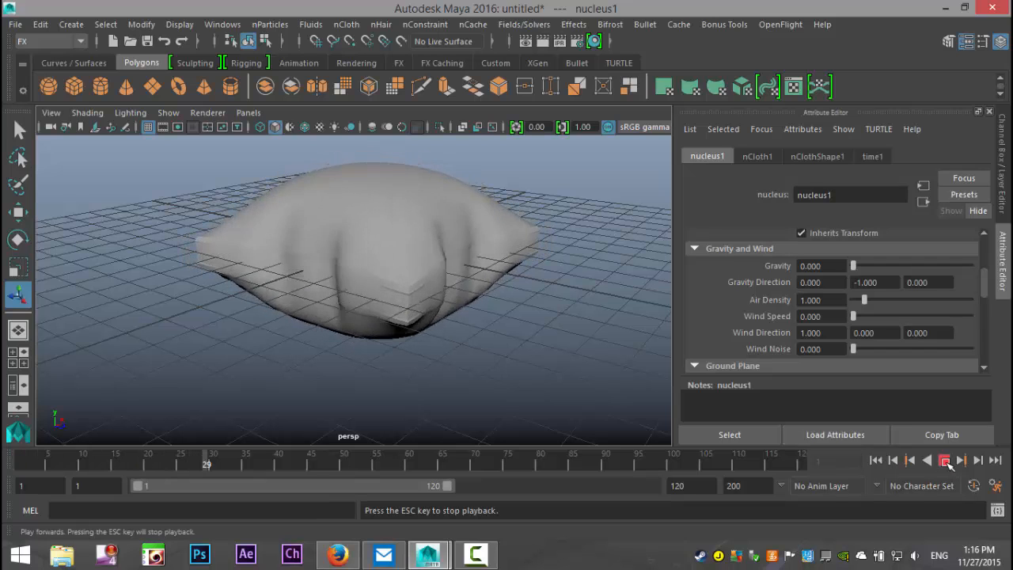
left_click(945, 461)
left_click_drag(391, 398, 417, 405, "alt")
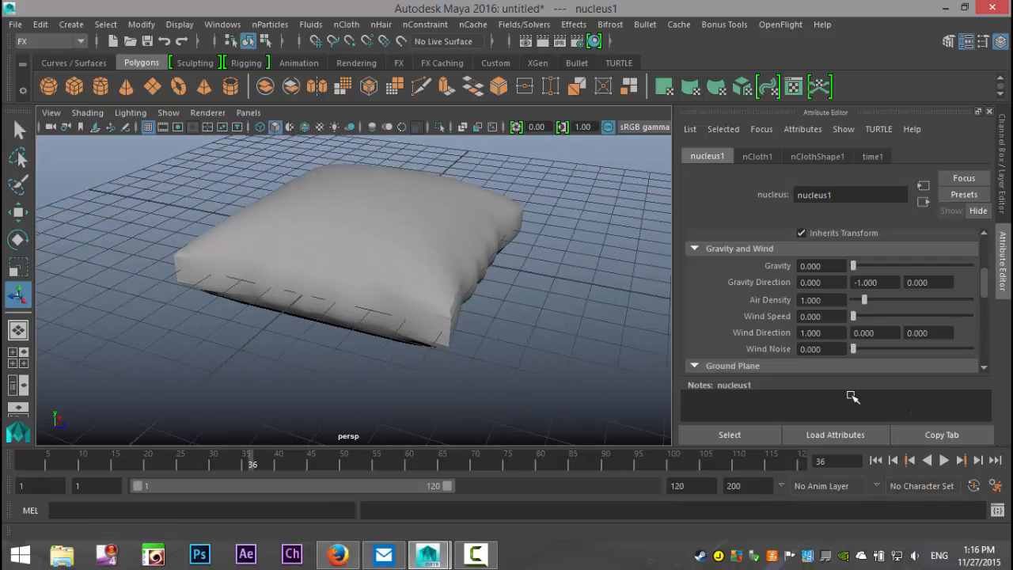
scroll(499, 353, "up", 3)
left_click_drag(524, 358, 504, 350, "alt")
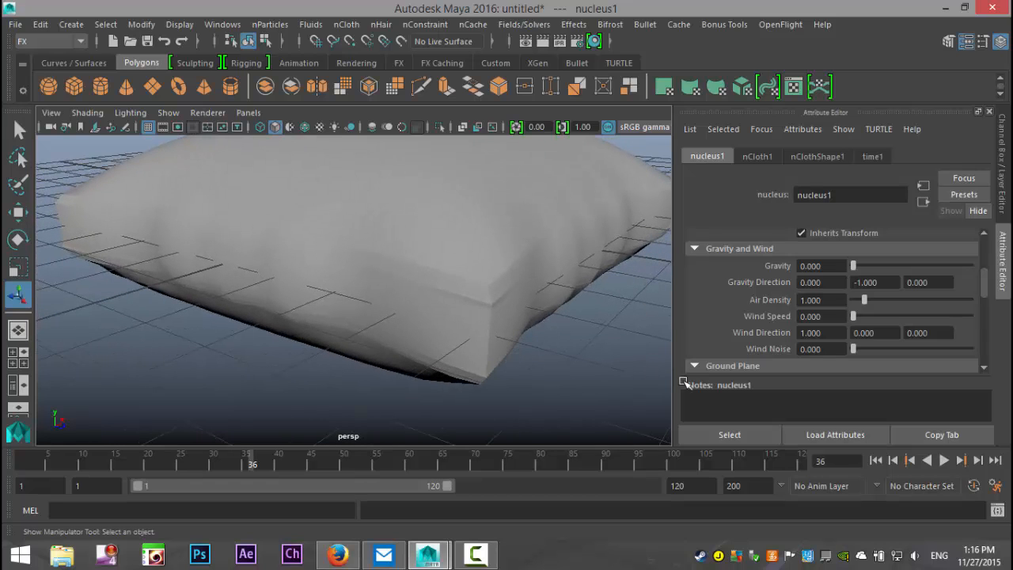
Replay the simulation from frame 1, stop it at frame 42, and inspect the whole inflated pillow
left_click(876, 462)
mouse_move(547, 391)
left_mouse_down("alt")
mouse_move(536, 367)
mouse_move(536, 381)
mouse_move(515, 385)
mouse_move(559, 391)
left_mouse_up("alt")
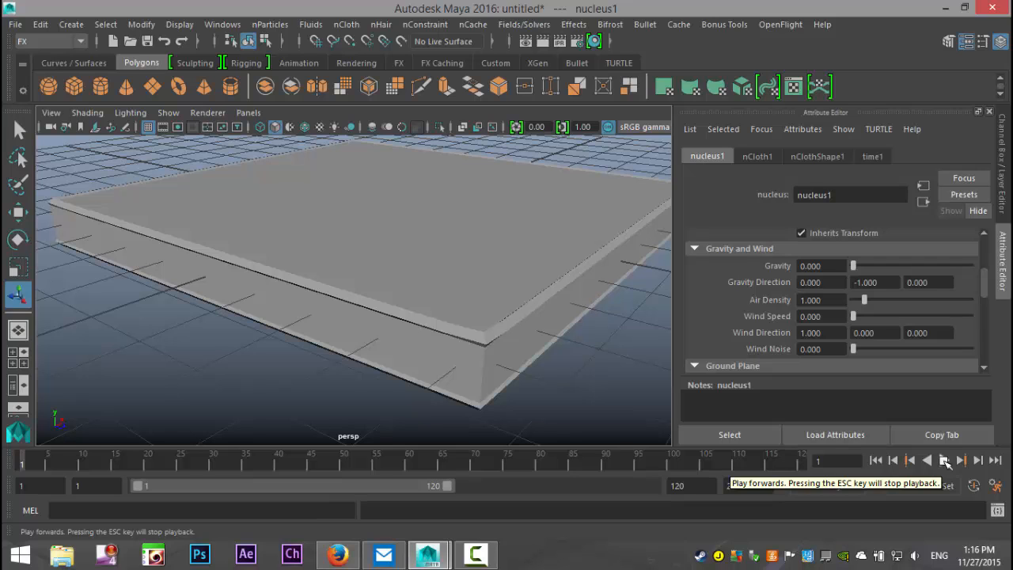
left_click(945, 462)
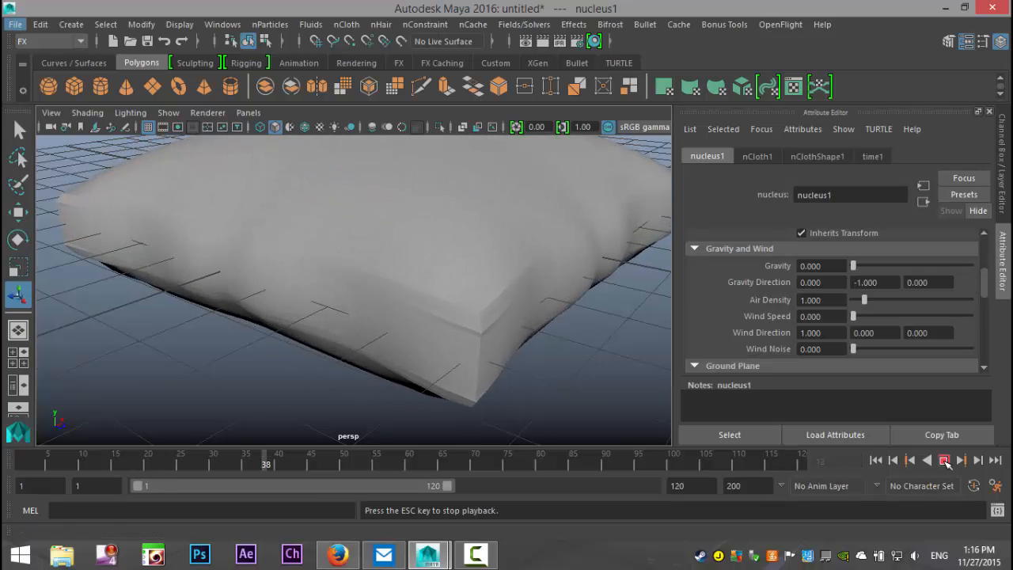
left_click(944, 461)
left_click_drag(369, 340, 435, 346, "alt")
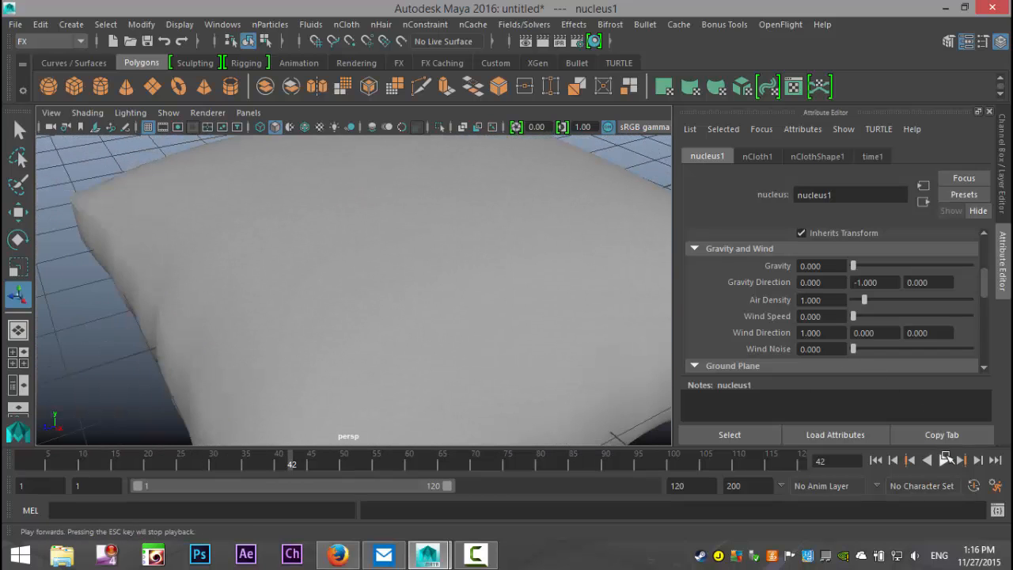
scroll(472, 331, "down", 5)
left_click_drag(468, 340, 436, 265, "alt")
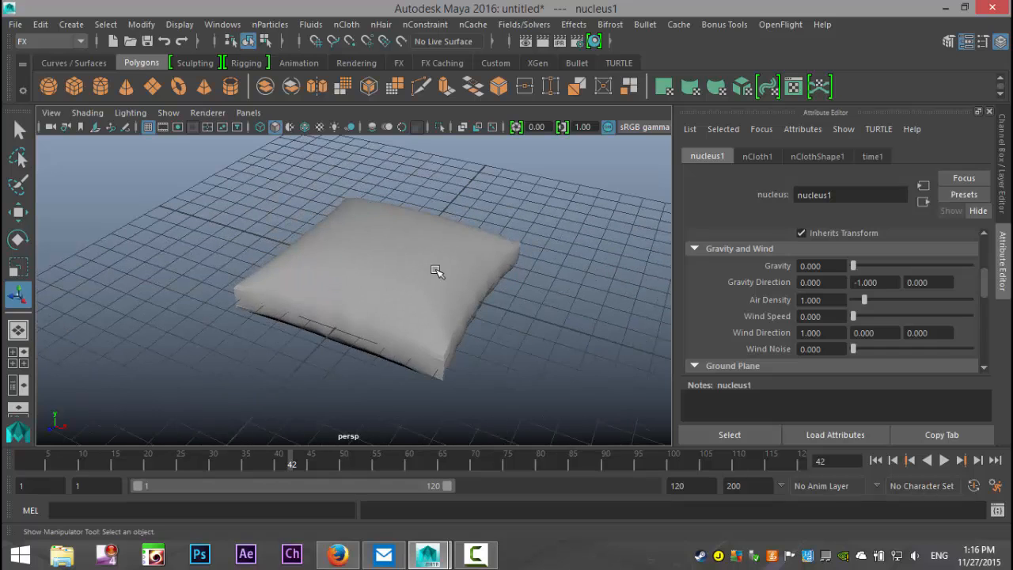
Delete the inflated pillow's construction history at frame 42 and freeze its transformations
left_click(437, 266)
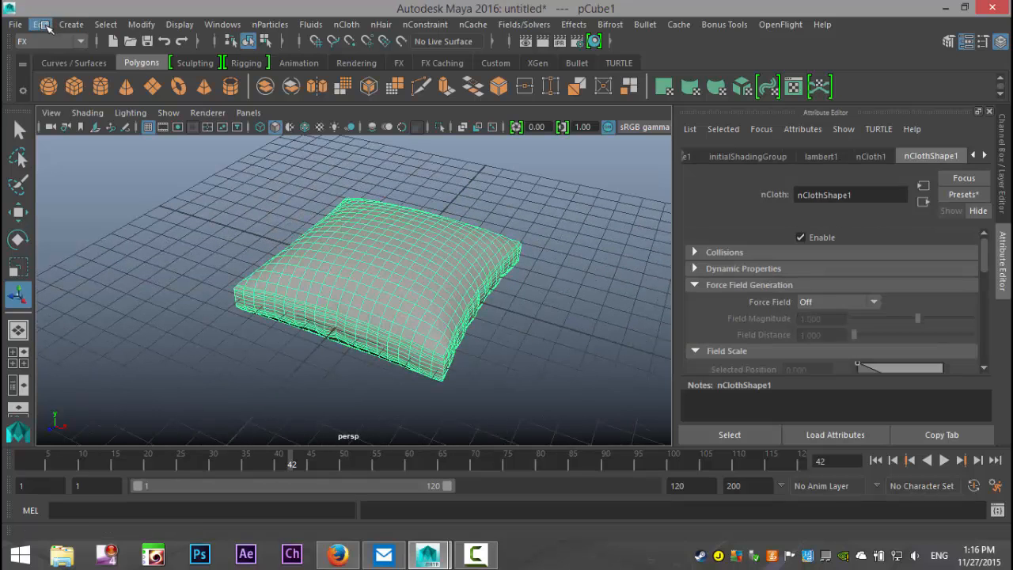
left_click(39, 25)
mouse_move(156, 200)
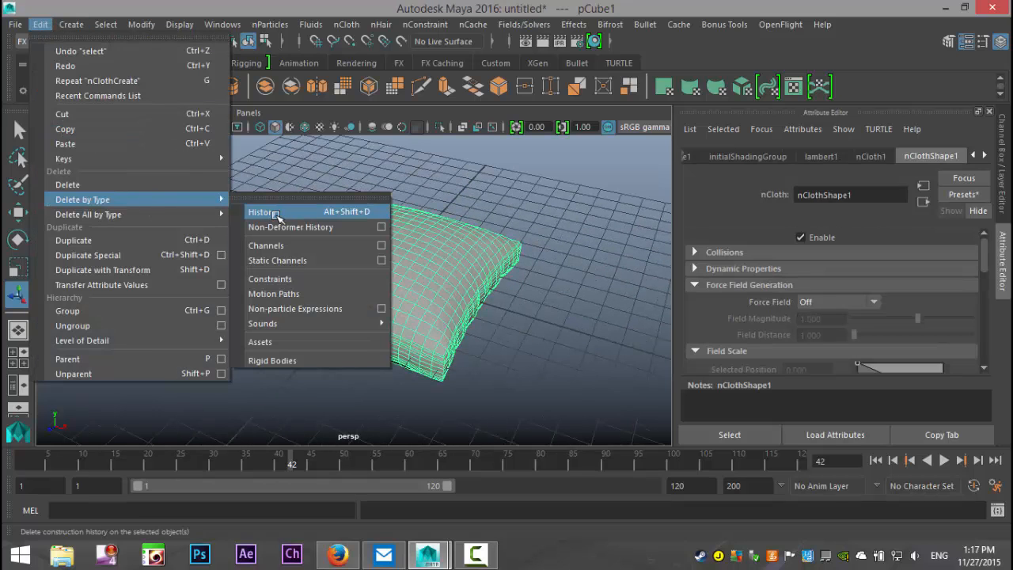
left_click(263, 211)
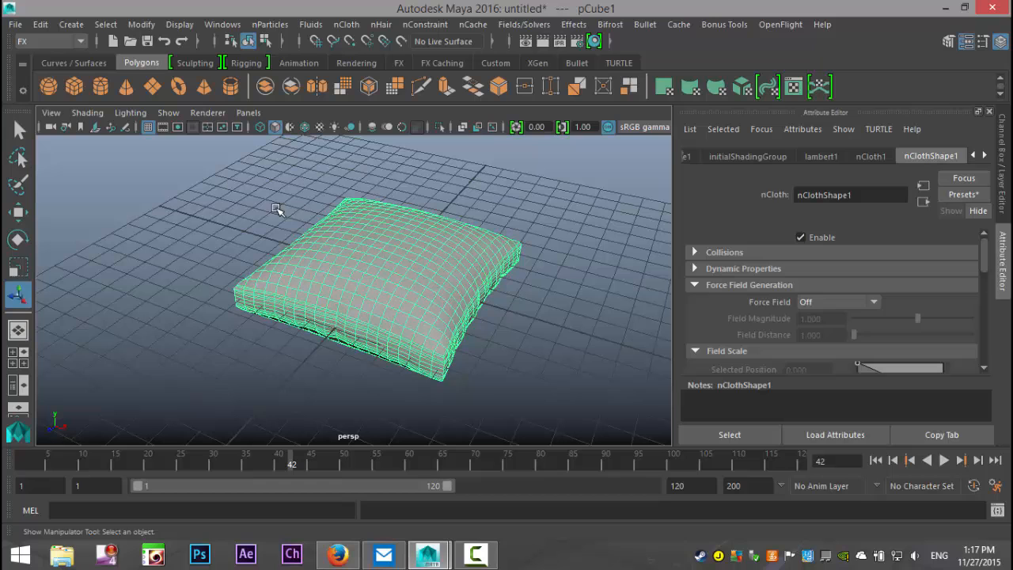
left_click(142, 24)
mouse_move(200, 216)
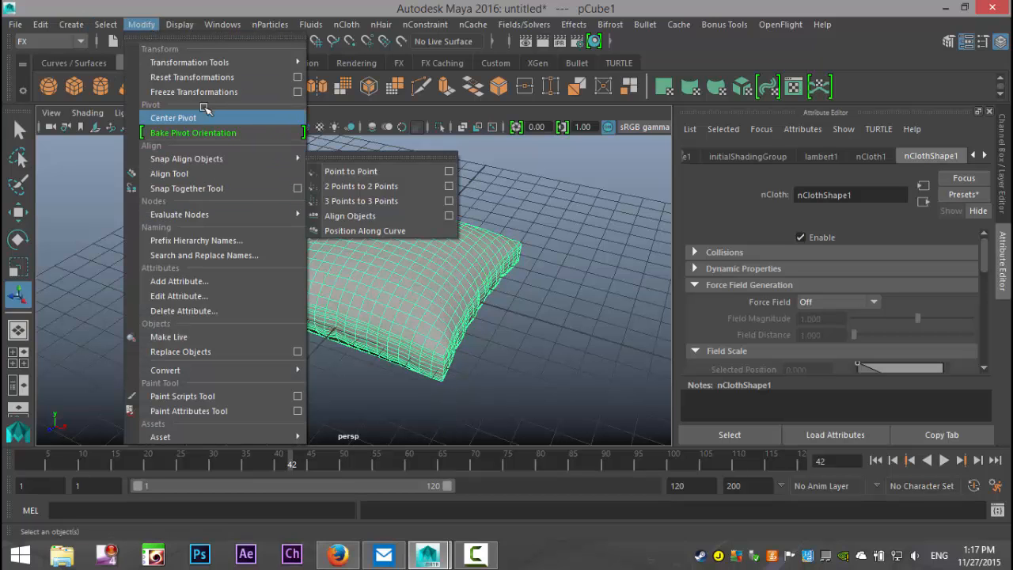
left_click(216, 94)
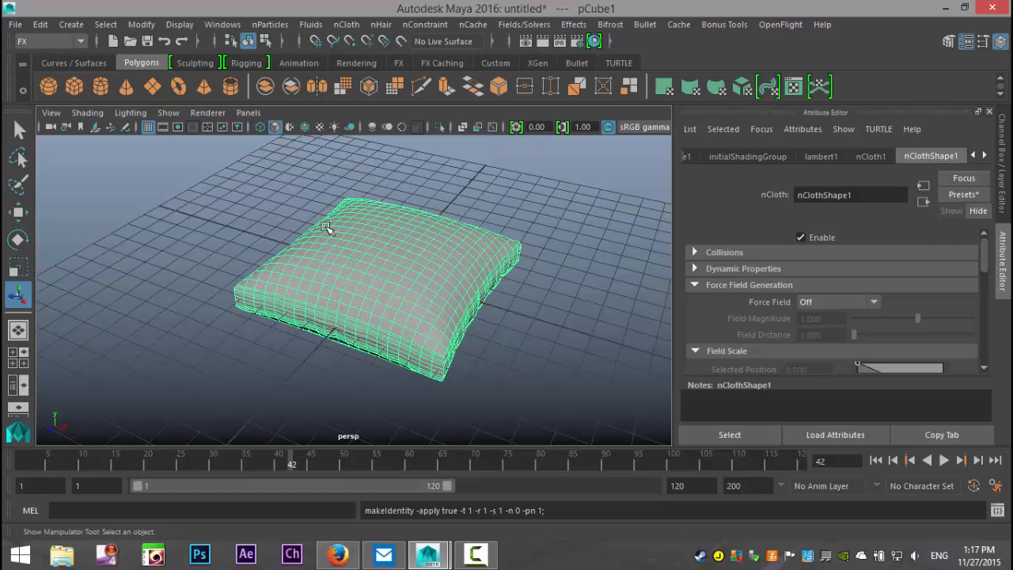
Play the timeline from frame 1 and stop it to check whether the pillow keeps its inflated shape
left_click(875, 460)
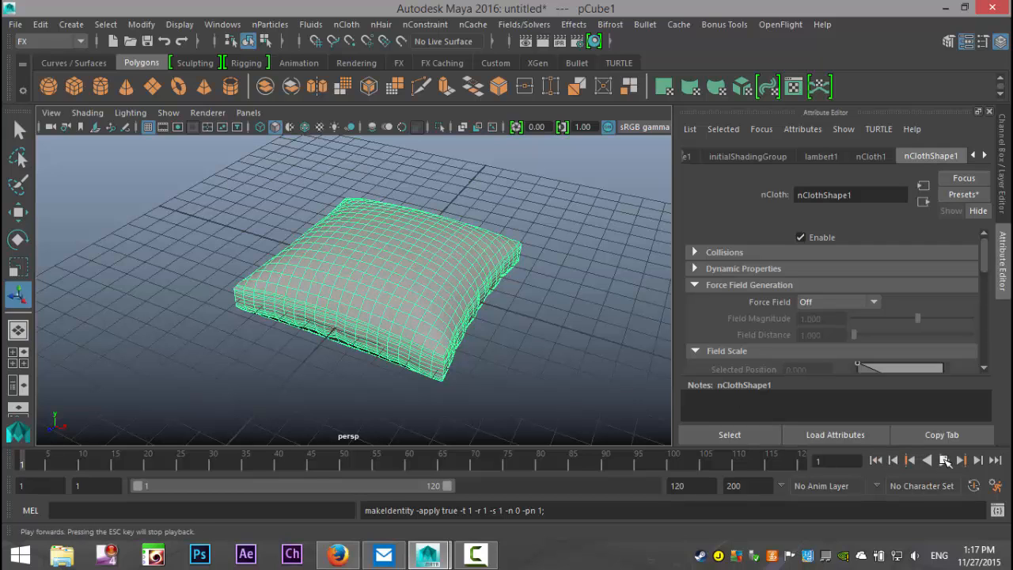
left_click(944, 460)
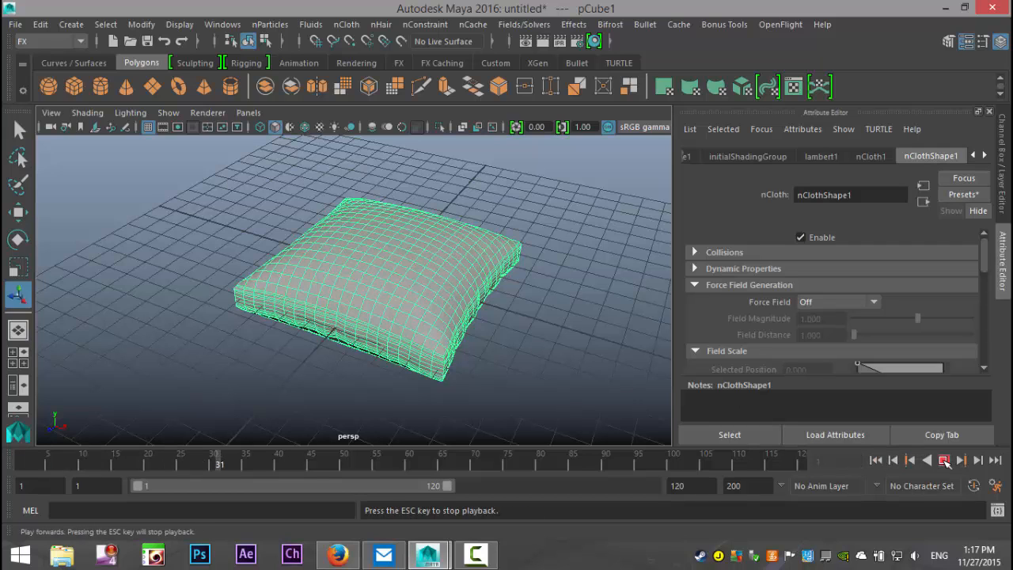
left_click(944, 460)
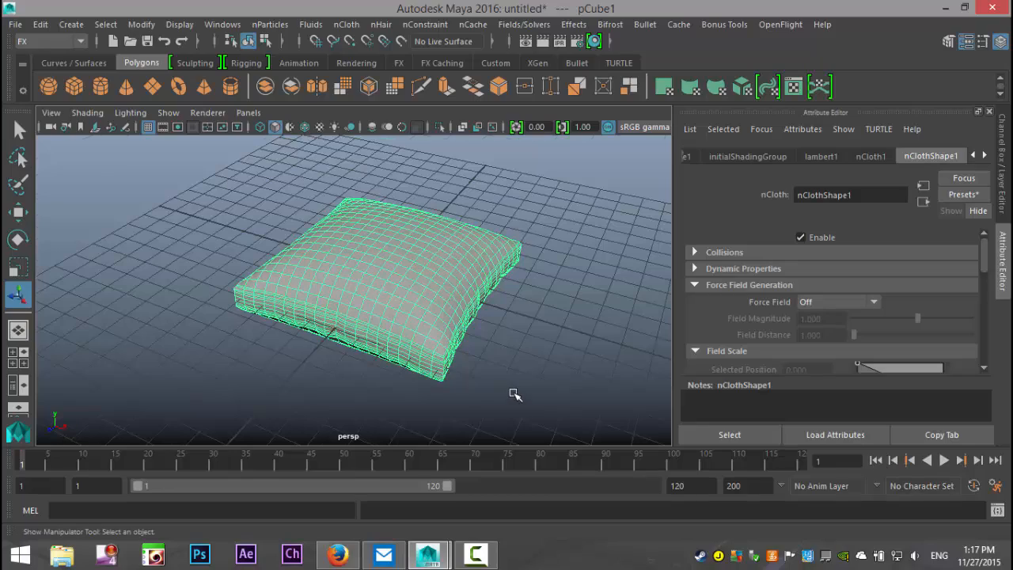
Switch the pillow to face selection and select the thin face loop along its upper border seam
scroll(514, 393, "up", 3)
left_click_drag(401, 350, 464, 342, "alt")
middle_click_drag(458, 347, 427, 331, "alt")
scroll(422, 326, "up", 3)
left_click_drag(400, 330, 369, 344, "alt")
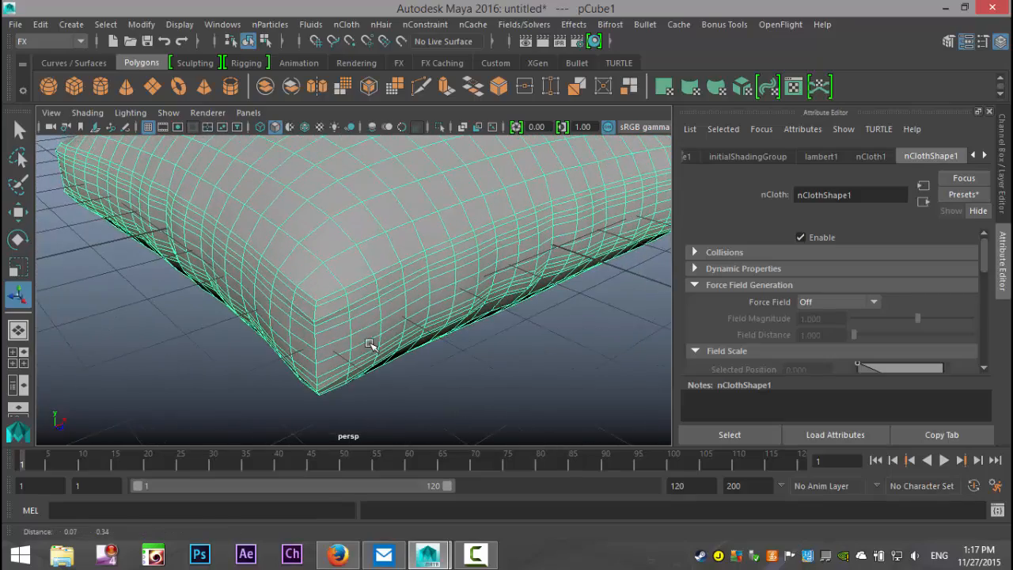
scroll(383, 346, "up", 2)
left_click_drag(452, 351, 391, 380, "alt")
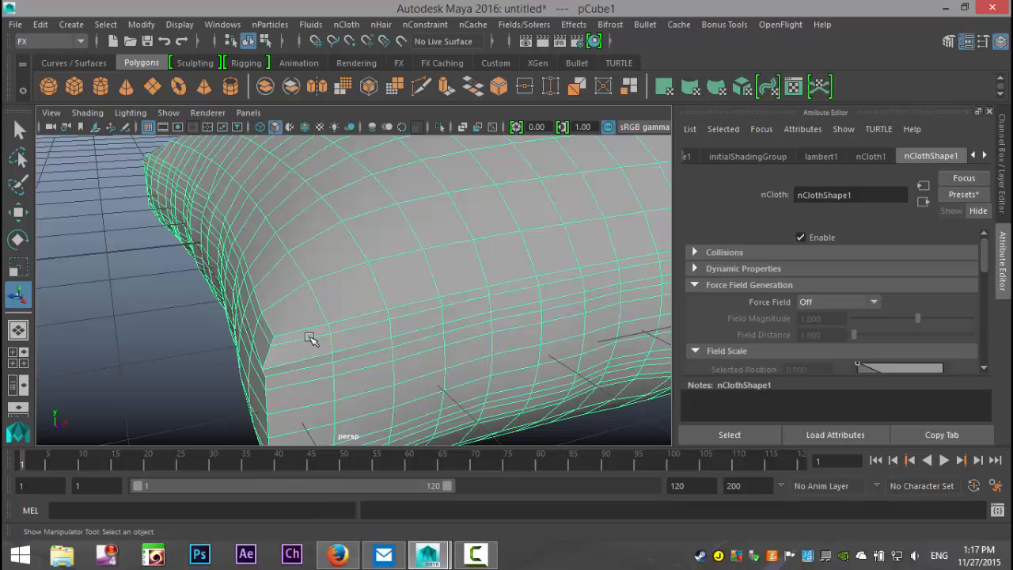
mouse_move(313, 141)
right_mouse_down()
mouse_move(309, 168)
mouse_move(316, 125)
right_mouse_up()
left_click(324, 332)
double_click(352, 327)
Add the matching thin face loop along the pillow's lower border seam to the selection
left_click_drag(429, 393, 408, 393, "alt")
middle_click_drag(407, 393, 406, 406, "alt")
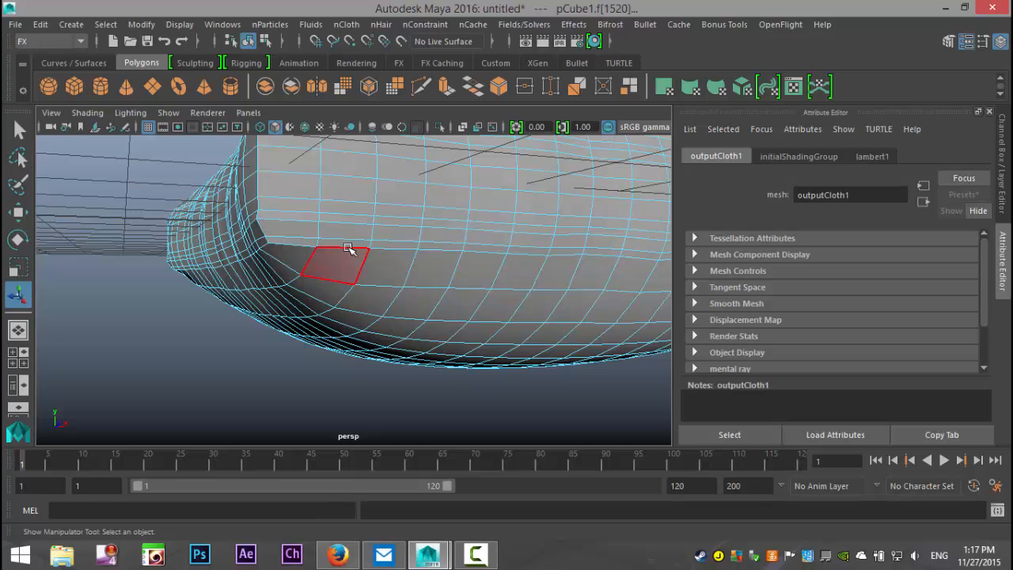
double_click(395, 245)
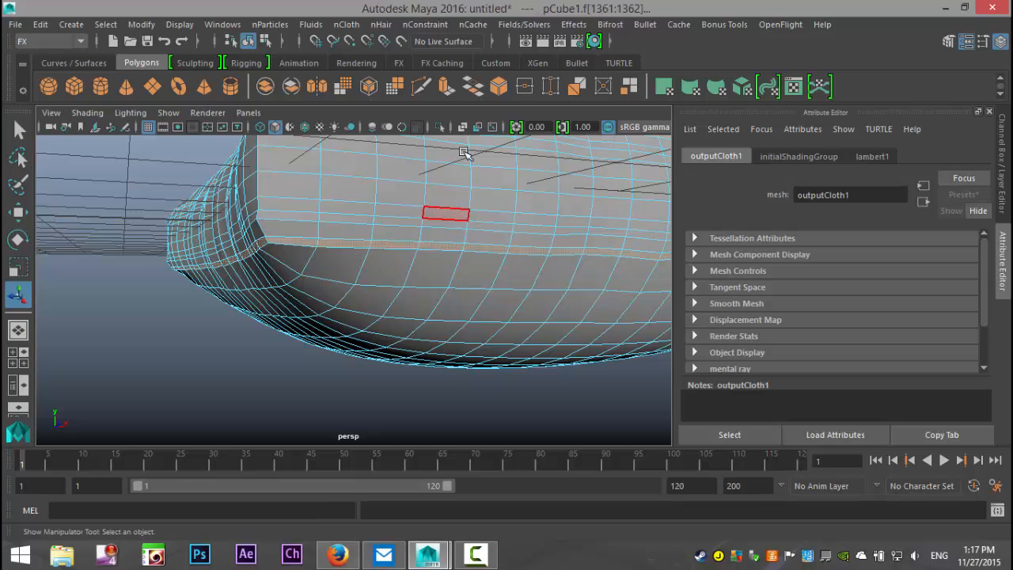
Switch to the Modeling menu set and extrude both seam face loops with a thickness of 0.04
left_click(49, 41)
left_click(55, 62)
left_click(303, 24)
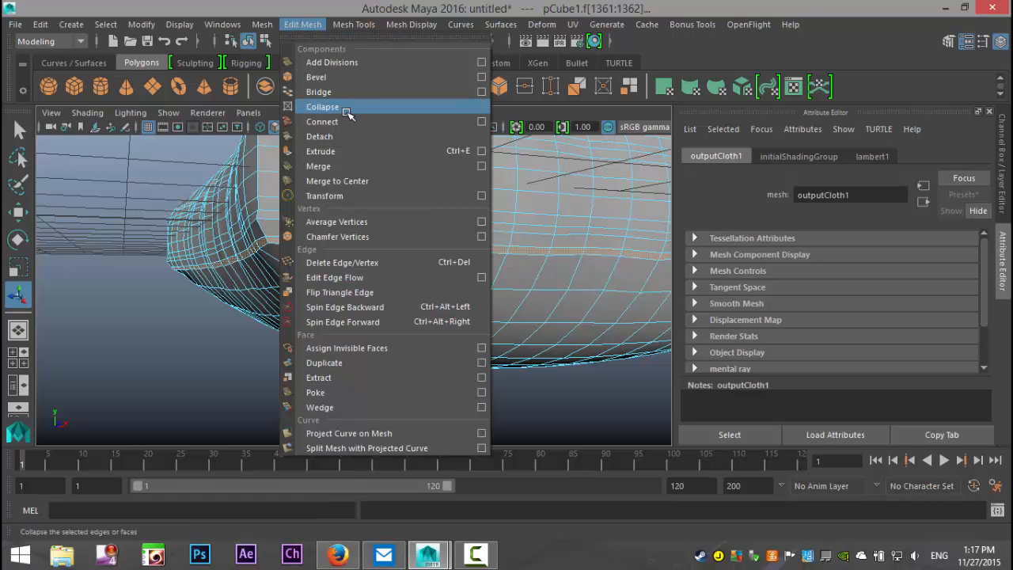
left_click(350, 151)
left_click_drag(340, 244, 356, 264, "alt")
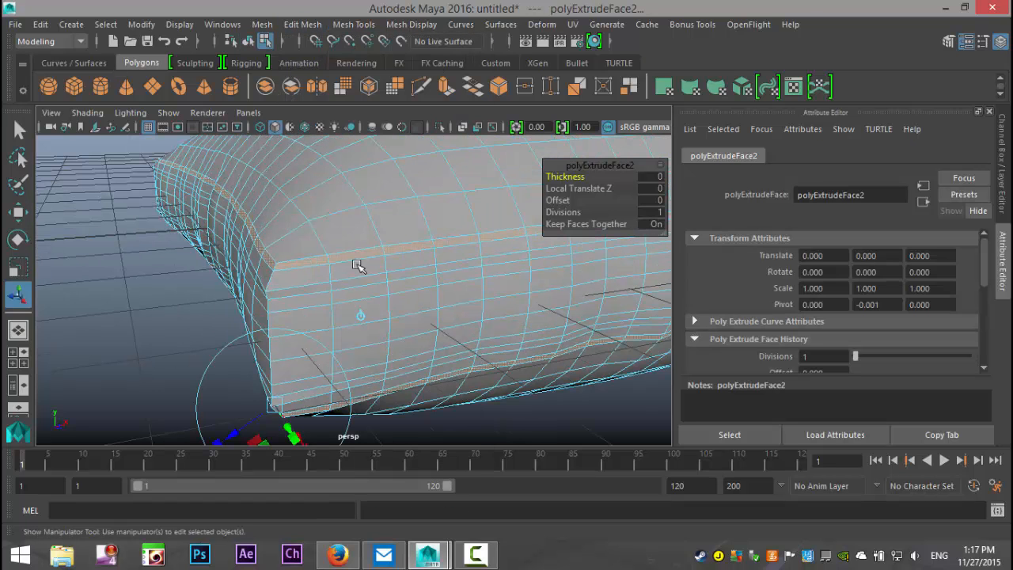
left_click_drag(570, 178, 571, 179)
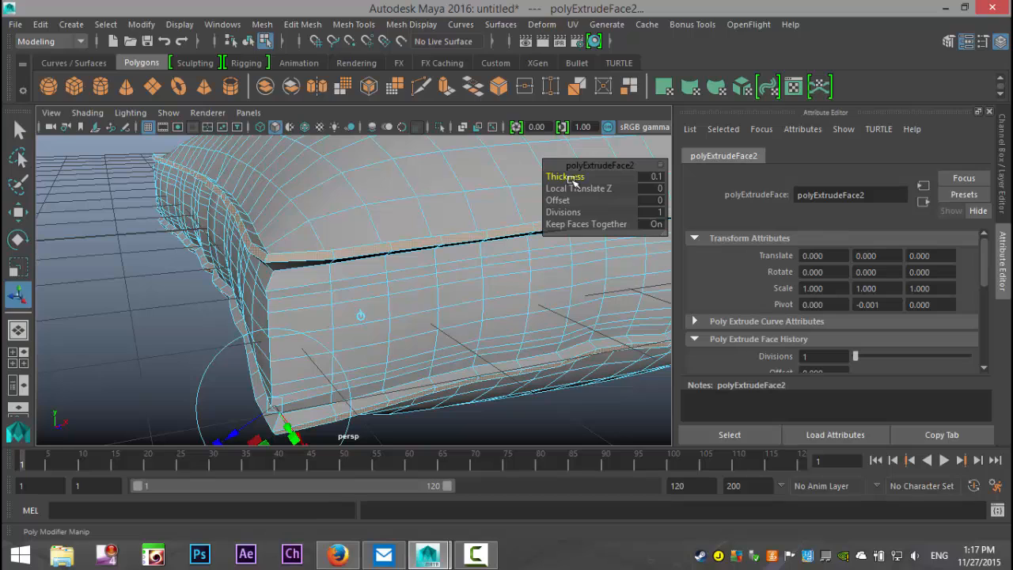
left_click(649, 177)
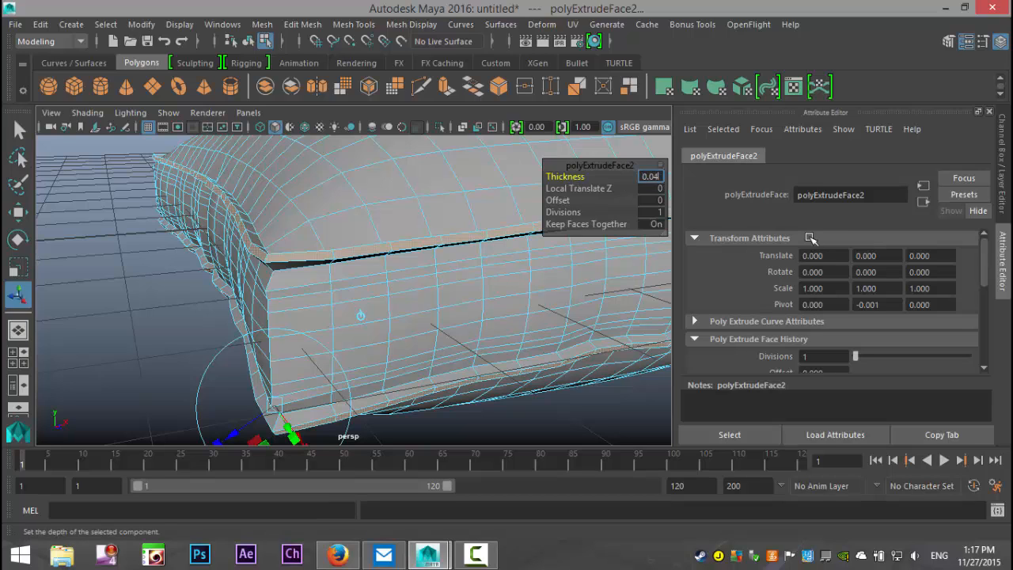
key("Return")
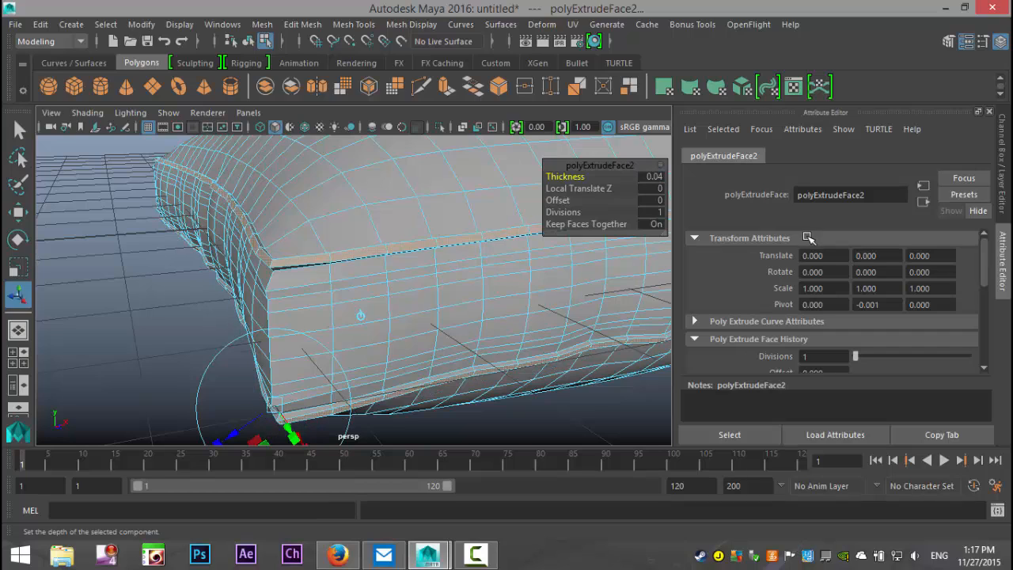
Return to object selection, turn on the pillow's smooth preview and inspect the extruded seams
left_click_drag(200, 276, 236, 263, "alt")
left_click(157, 266)
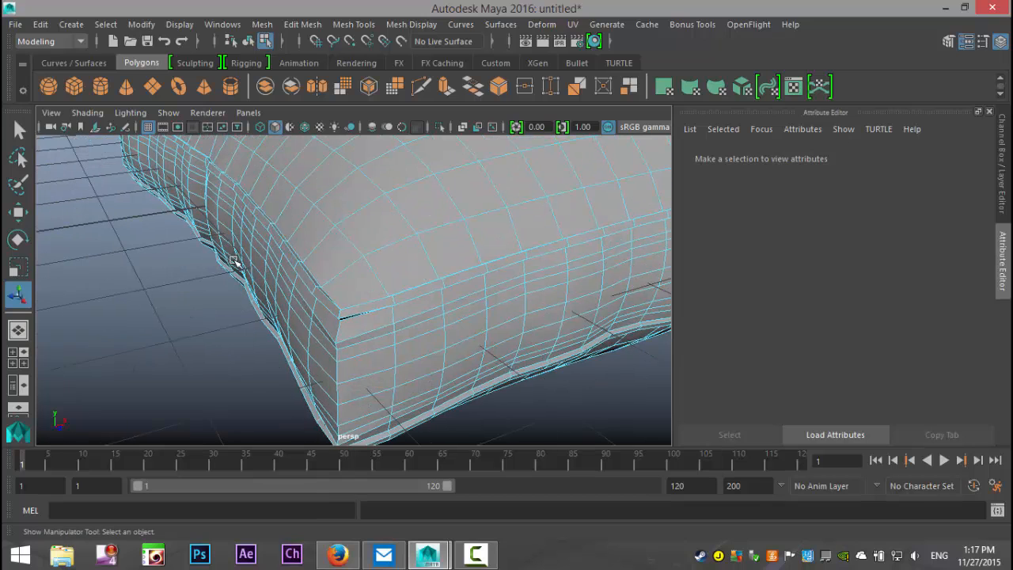
right_click_drag(346, 215, 408, 105)
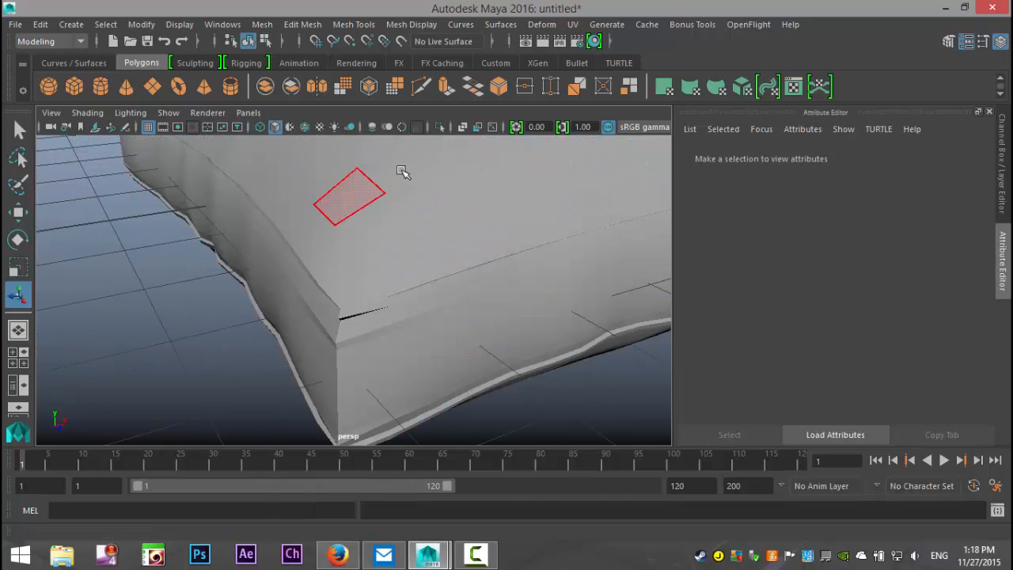
left_click(446, 237)
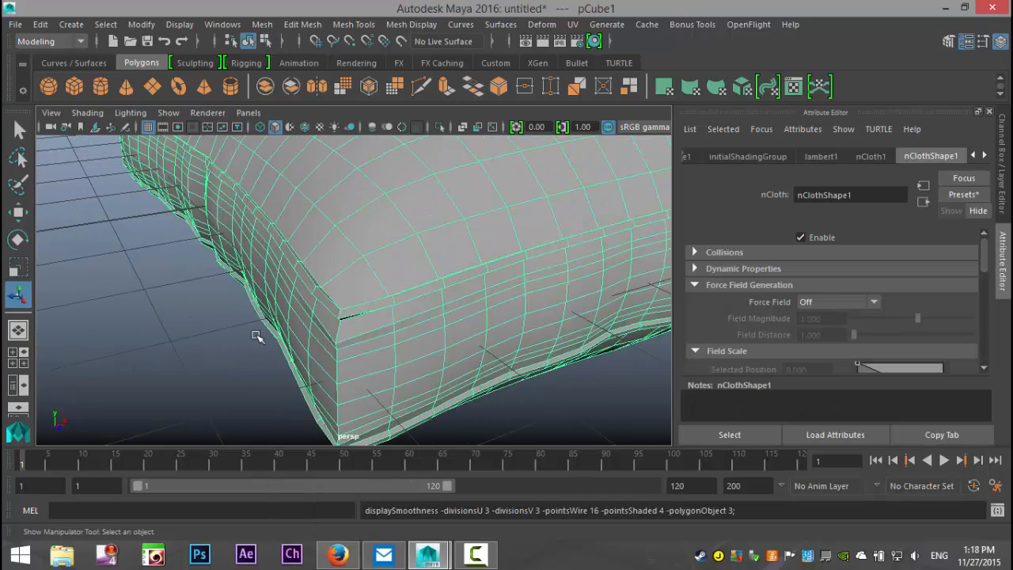
left_click(178, 339)
scroll(187, 340, "down", 10)
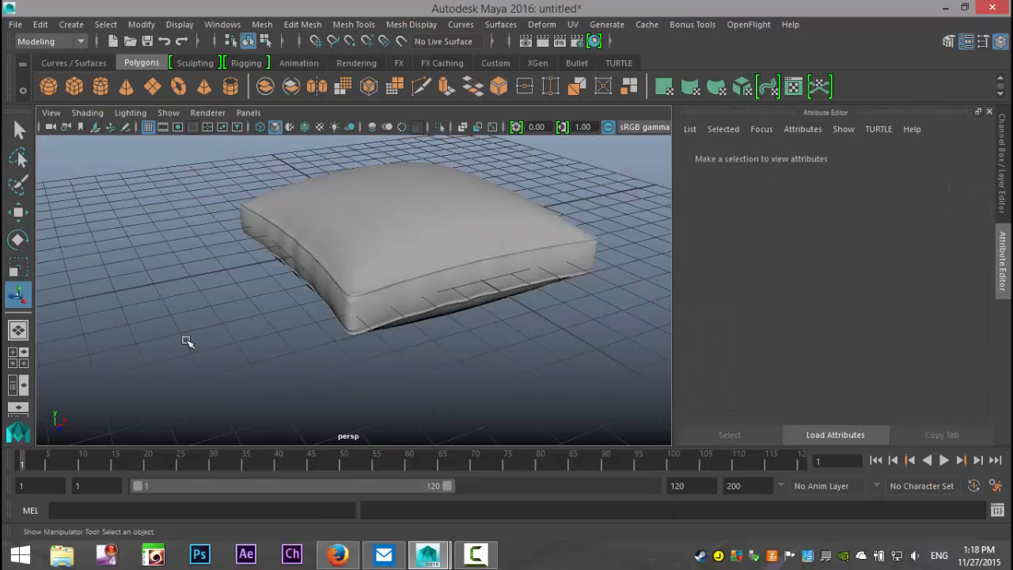
scroll(187, 341, "up", 10)
left_click_drag(161, 320, 371, 274, "alt")
Turn off the pillow's smooth preview and apply a mesh Smooth with 1 division
left_click(396, 237)
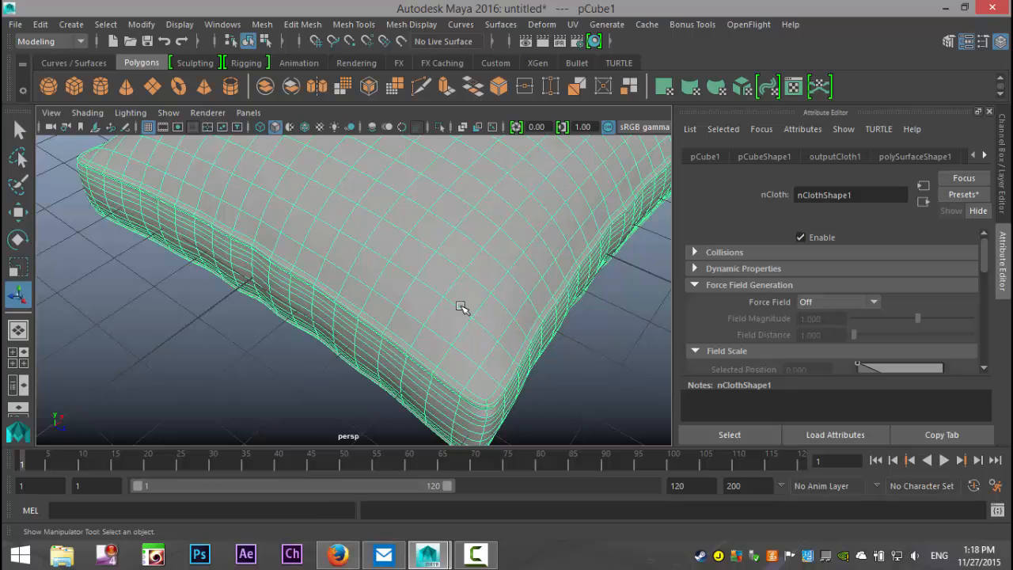
key("1")
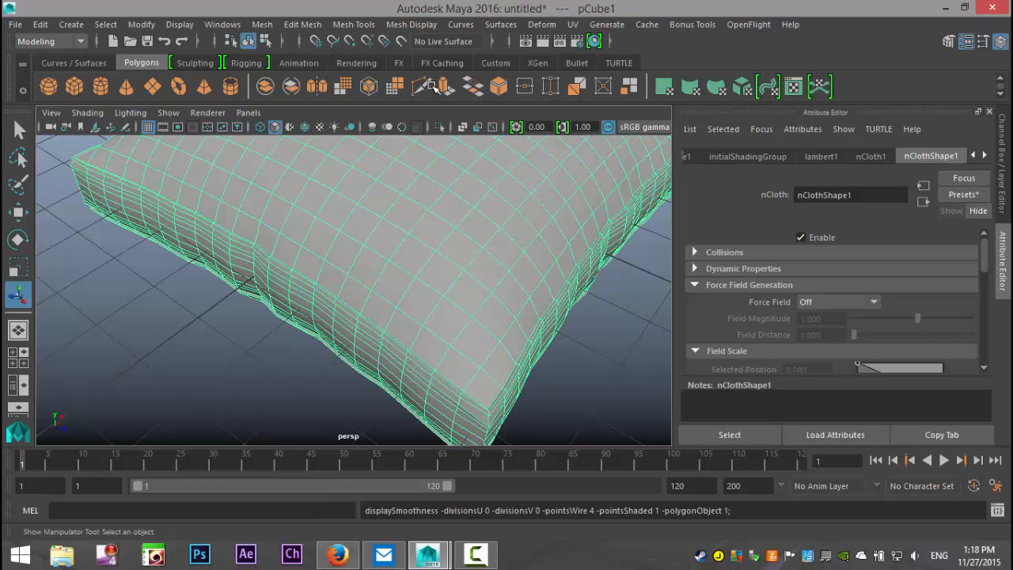
left_click(262, 24)
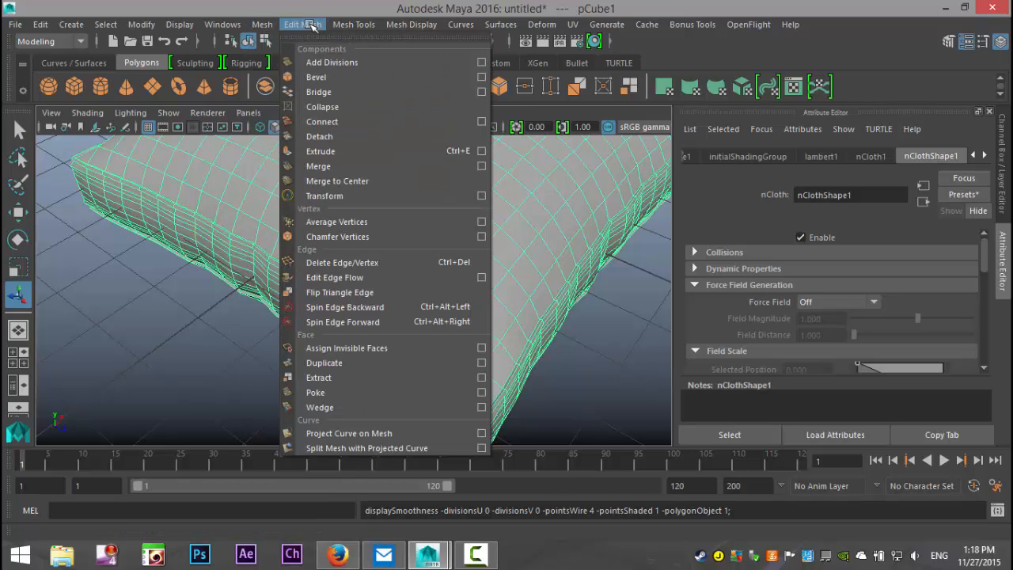
left_click(312, 24)
left_click(263, 25)
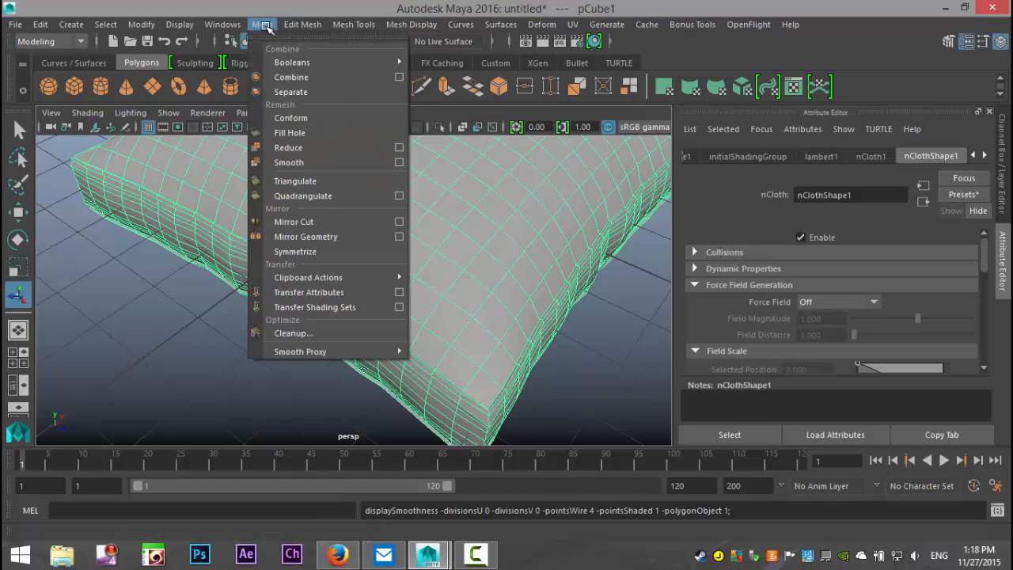
left_click(301, 163)
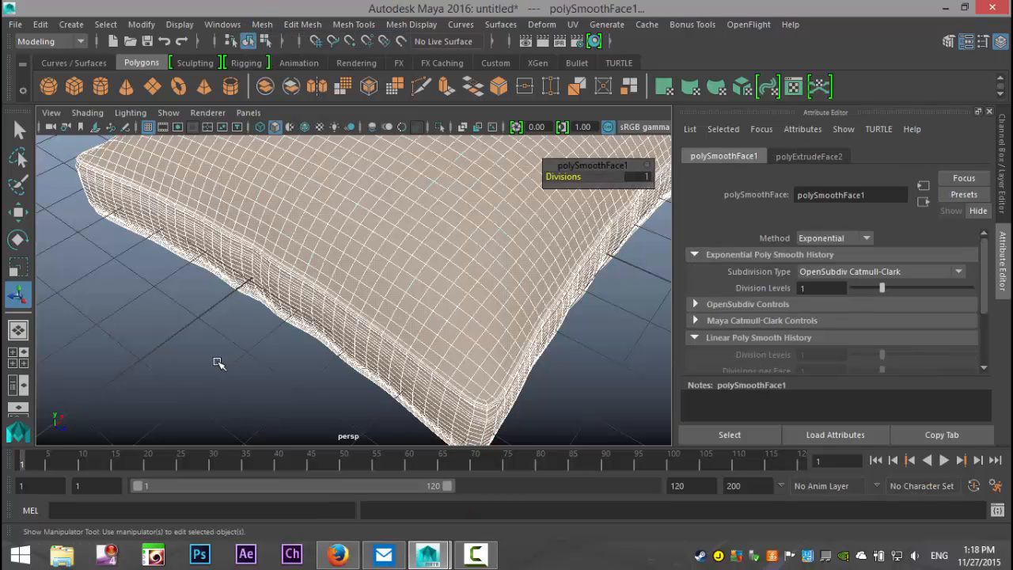
Deselect the smoothed pillow and inspect its seams and sides from several angles
left_click(220, 363)
key("f")
scroll(222, 364, "up", 5)
left_click_drag(220, 342, 297, 329, "alt")
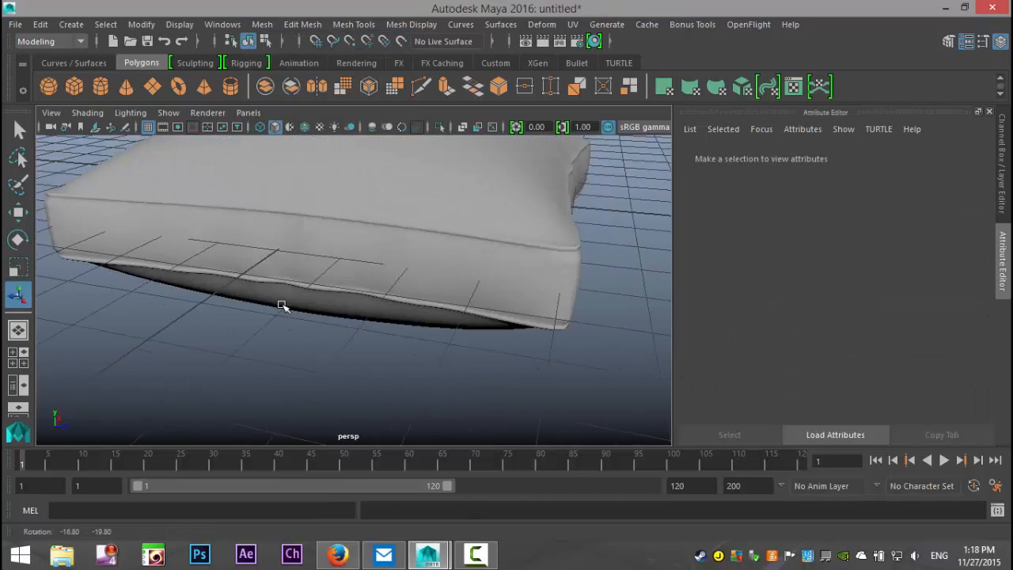
scroll(312, 369, "down", 4)
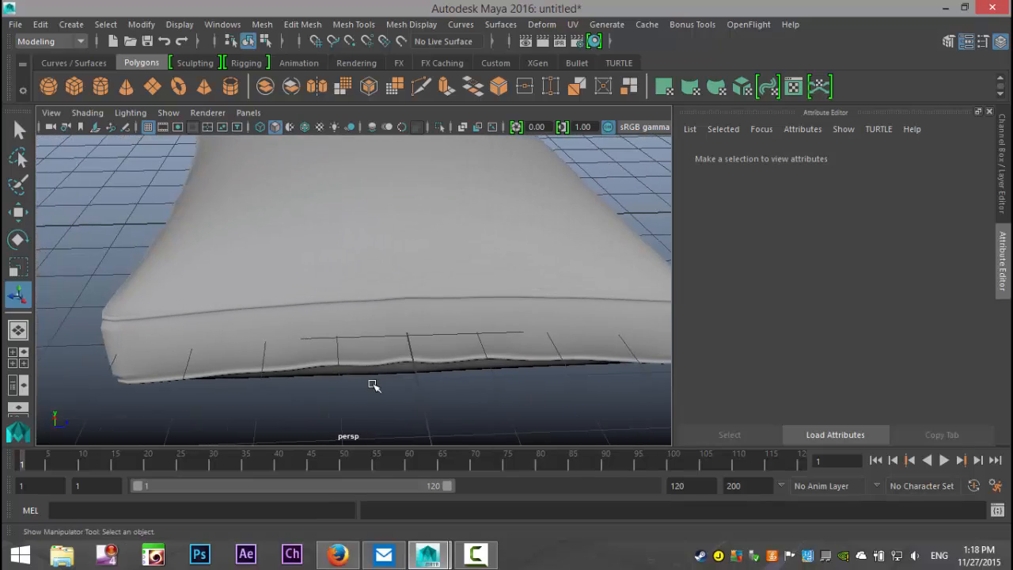
left_click_drag(322, 385, 351, 374, "alt")
scroll(361, 379, "up", 5)
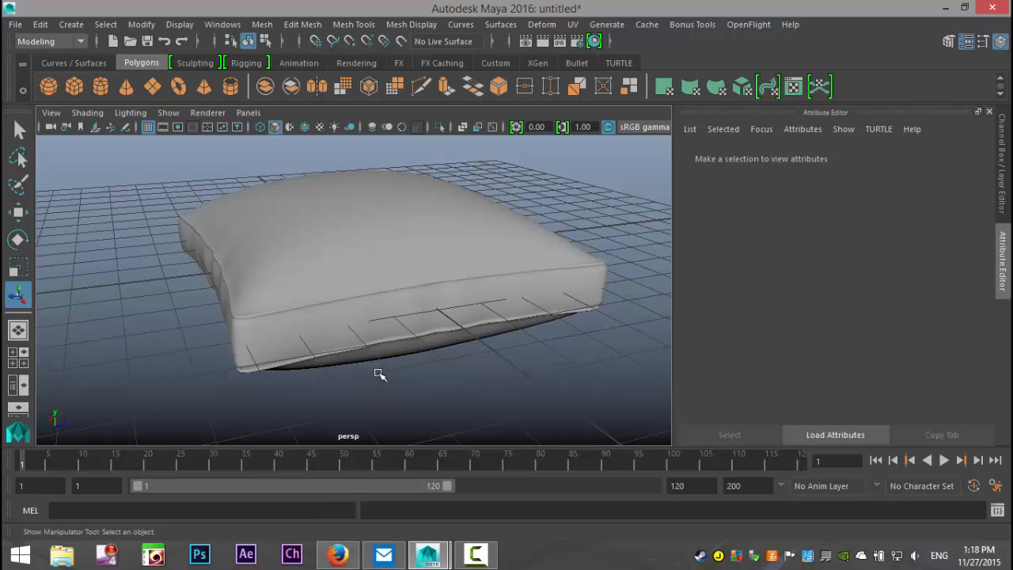
left_click_drag(418, 352, 426, 372, "alt")
Apply Automatic UV mapping to the smoothed pillow
left_click(409, 223)
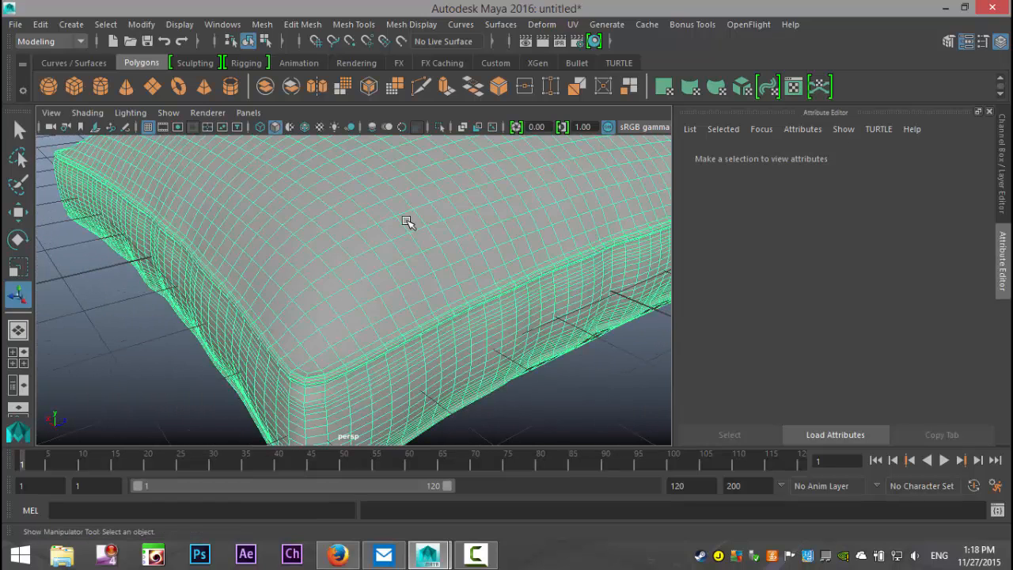
key("f")
left_click_drag(405, 224, 396, 250, "alt")
left_click(576, 24)
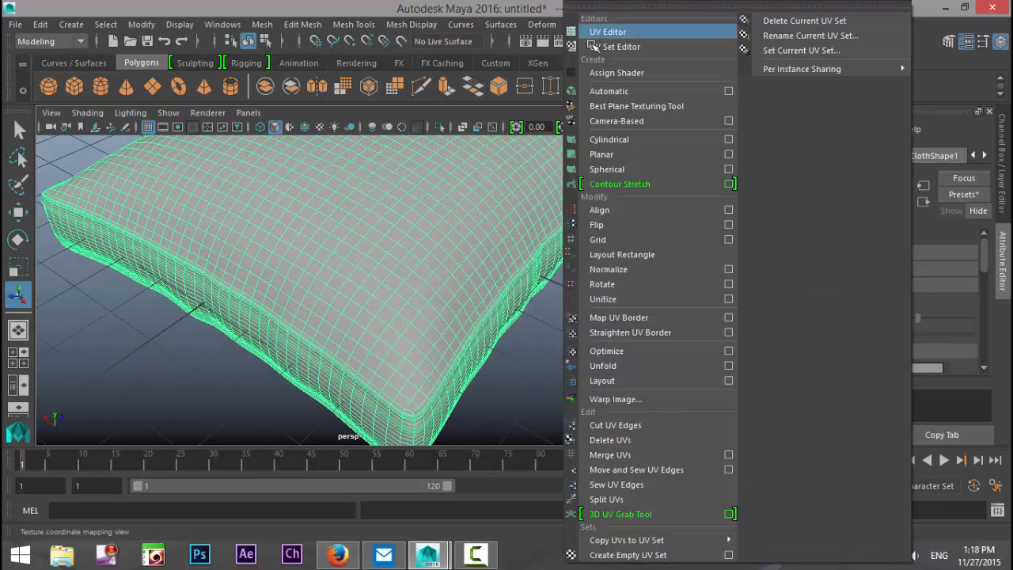
left_click(629, 91)
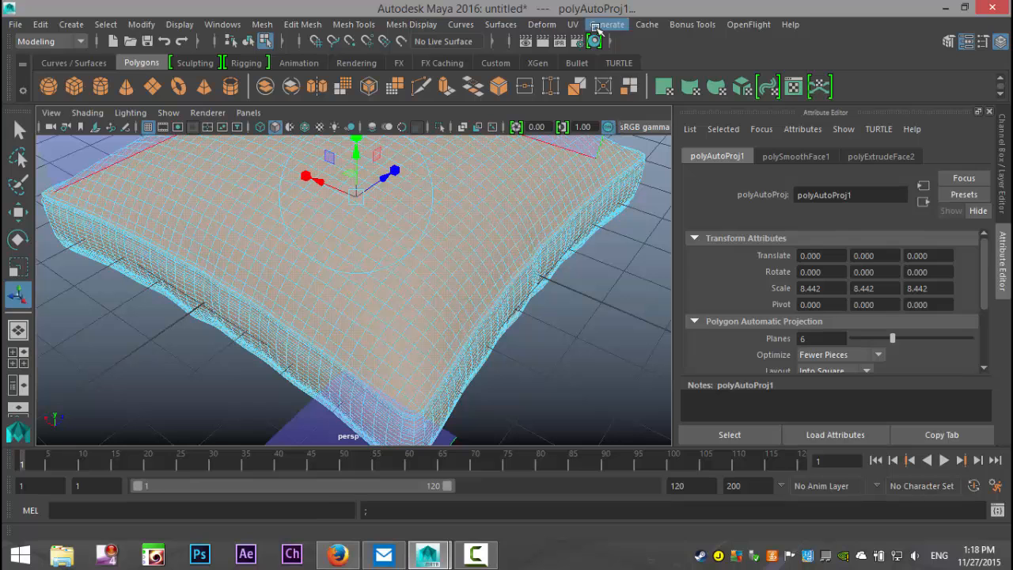
Open the UV Editor, switch to shell selection and select the UV shell of the pillow's top surface
left_click(573, 24)
left_click(625, 31)
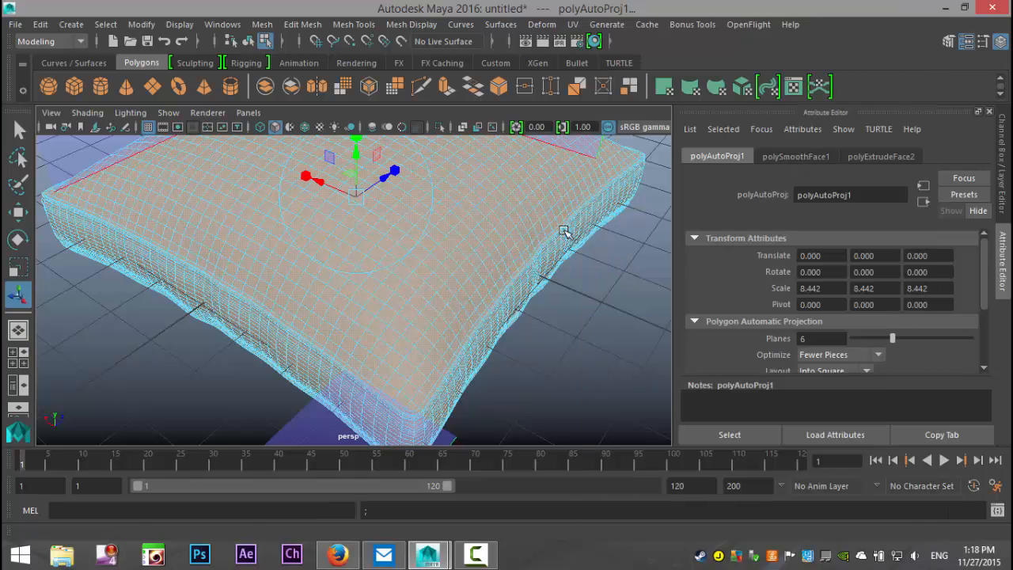
scroll(554, 269, "down", 3)
middle_click_drag(679, 328, 676, 291, "alt")
right_click(694, 316)
right_click_drag(694, 316, 639, 294)
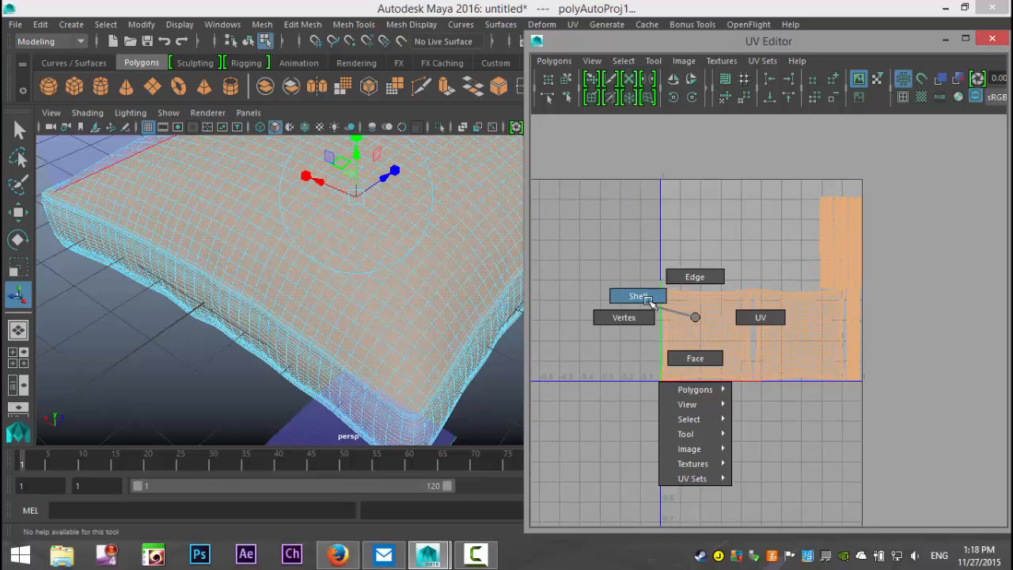
left_click(684, 324)
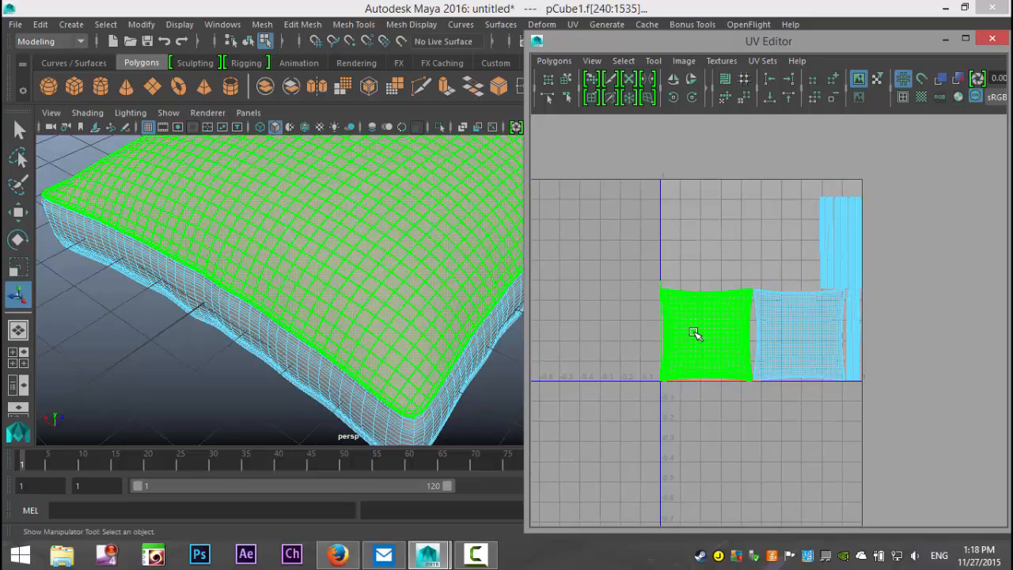
Examine where the UV shell borders of the top surface and sides run along the pillow's seam, using shell selections
left_click_drag(354, 331, 343, 283, "alt")
scroll(328, 333, "up", 5)
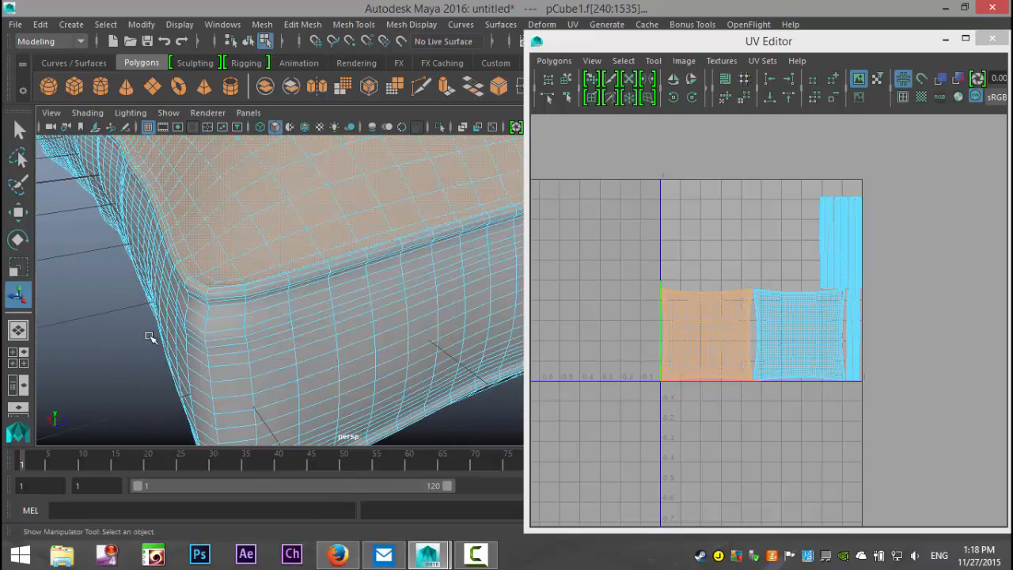
scroll(183, 337, "up", 5)
scroll(183, 338, "down", 2)
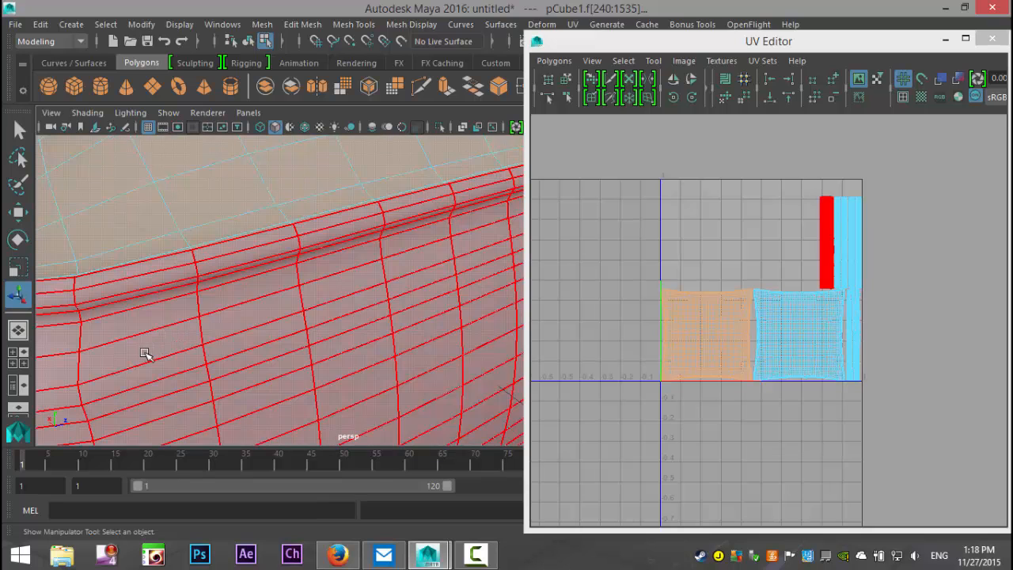
left_click_drag(156, 358, 167, 357, "alt")
scroll(166, 355, "down", 3)
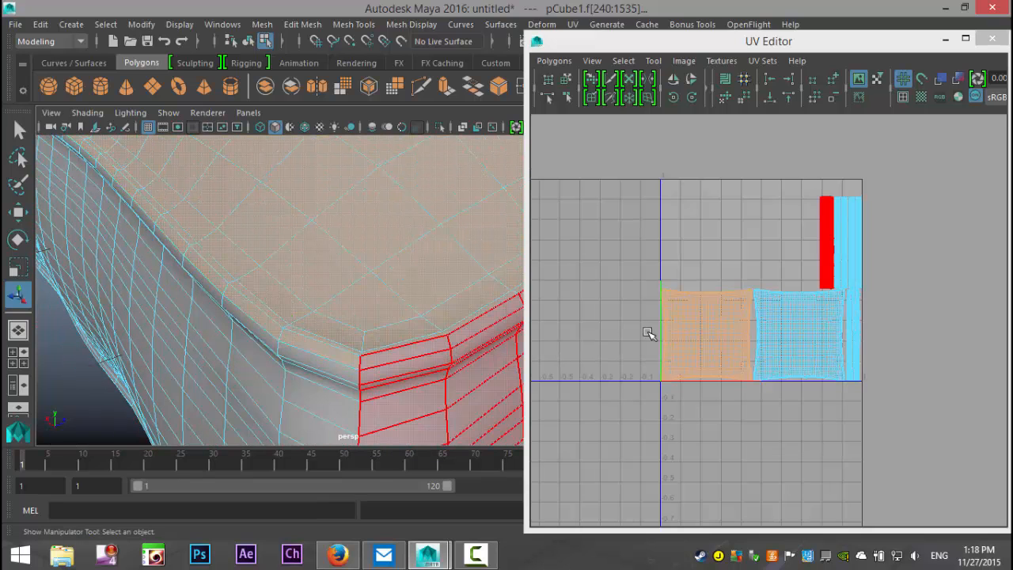
right_click_drag(679, 311, 679, 311)
left_click(680, 313)
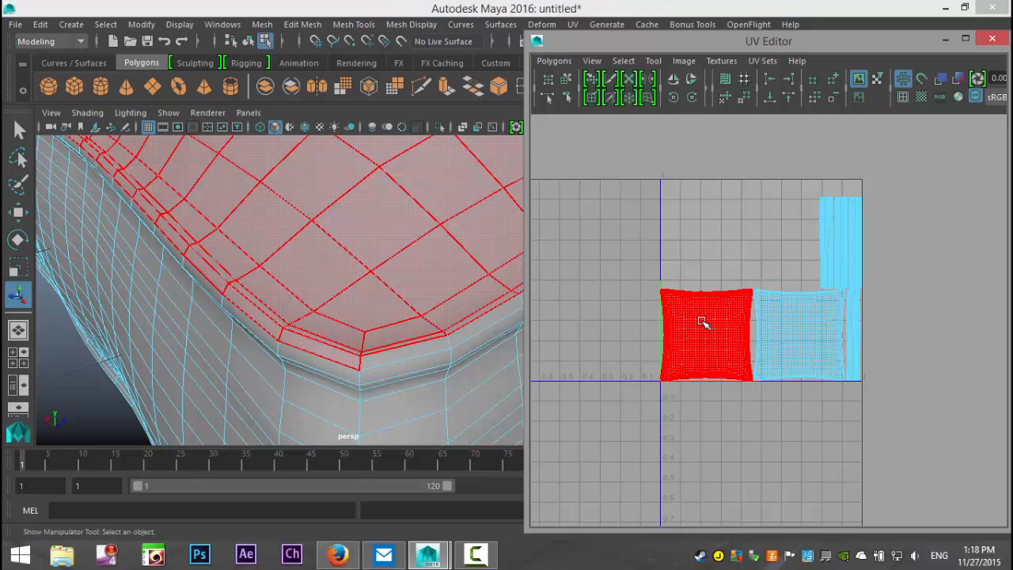
left_click(588, 364)
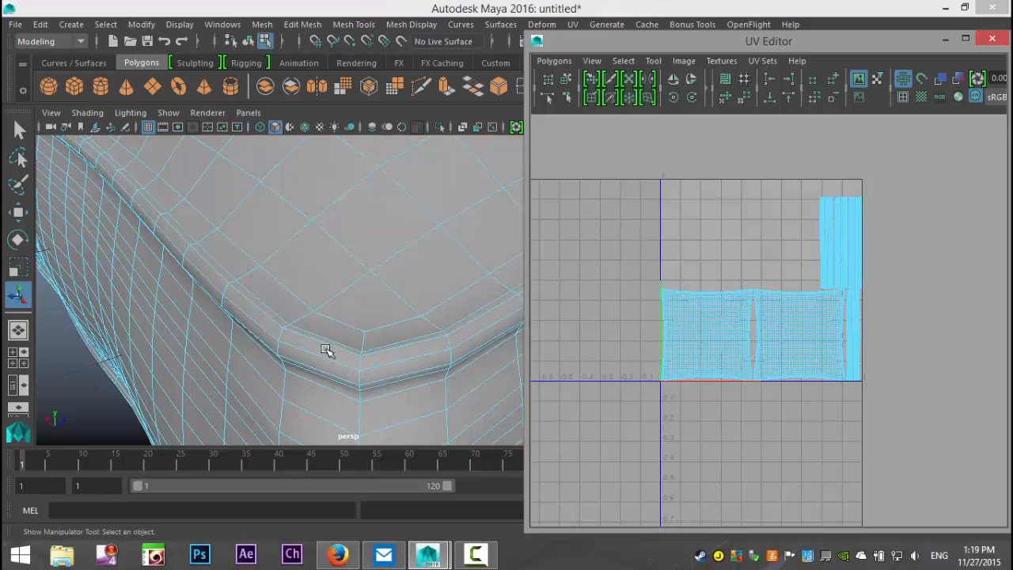
Select the edge loop on the inner side of the top seam and cut its UV edges
right_click_drag(327, 351, 330, 108)
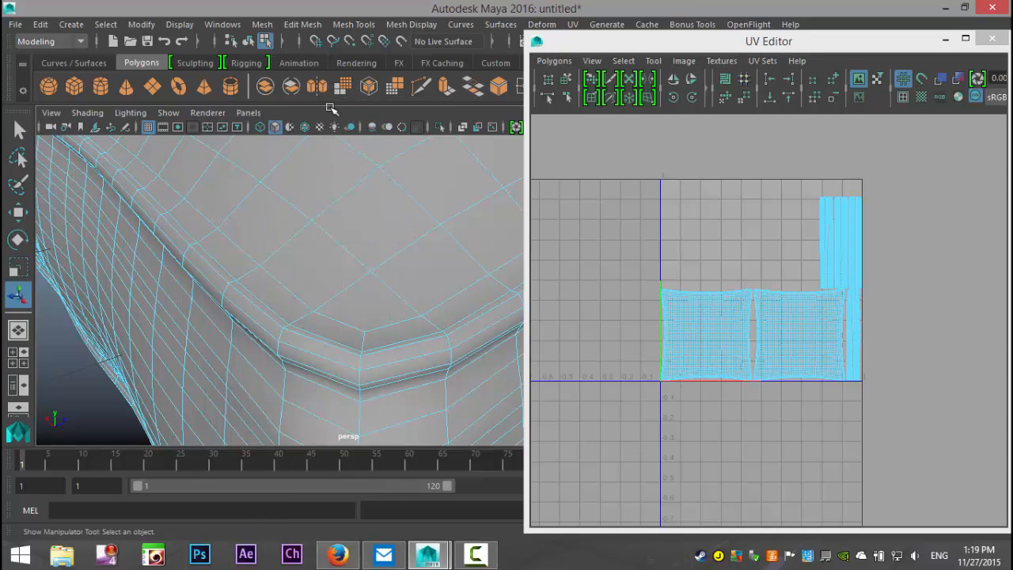
left_click(333, 341)
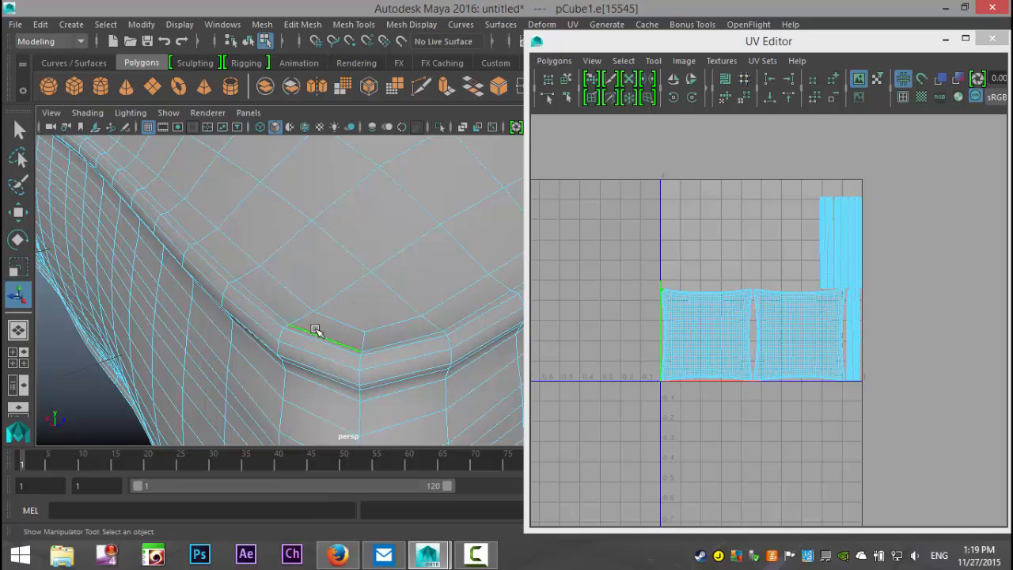
double_click(282, 316)
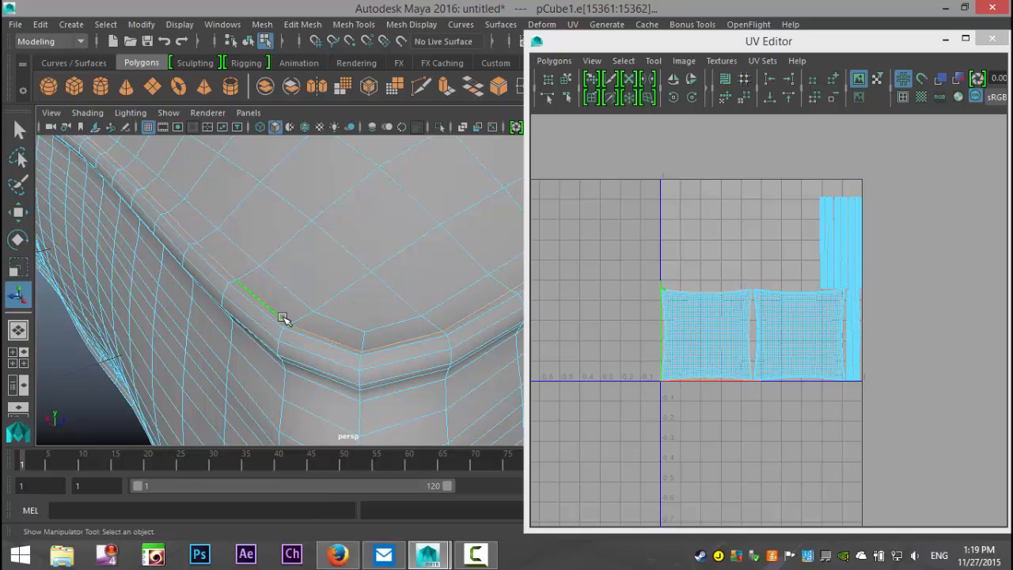
left_click_drag(346, 229, 301, 261, "alt")
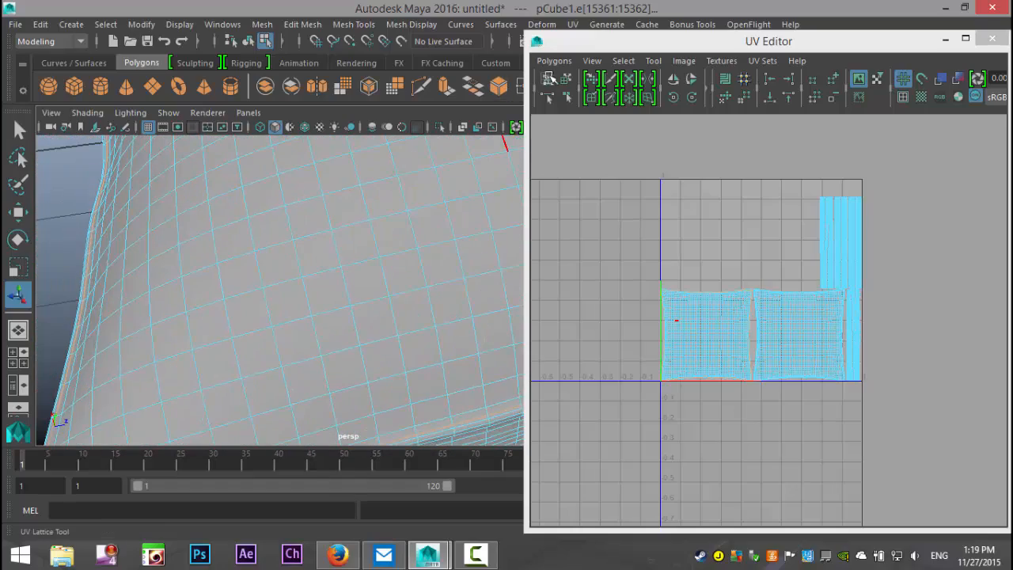
left_click(554, 61)
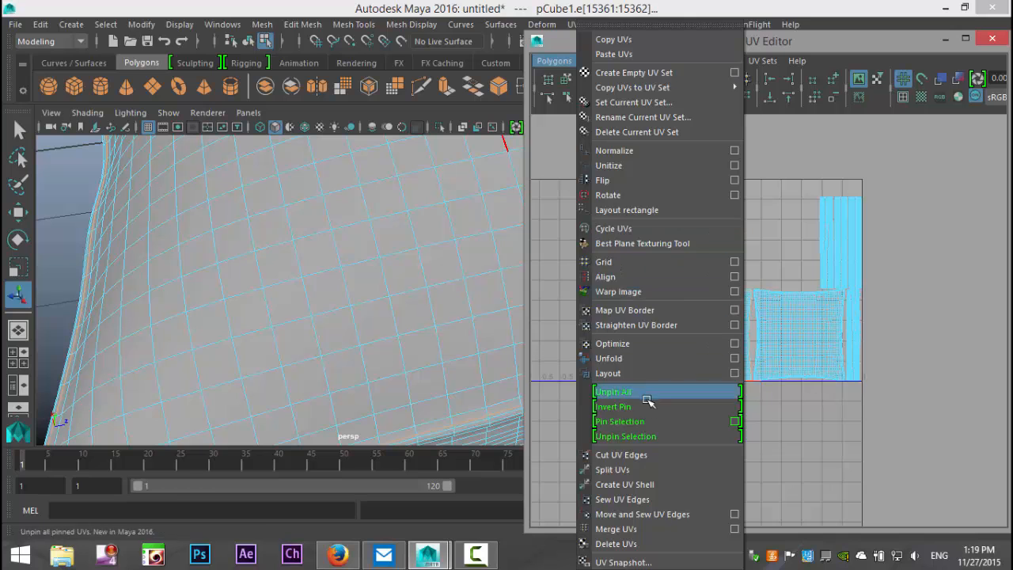
left_click(643, 457)
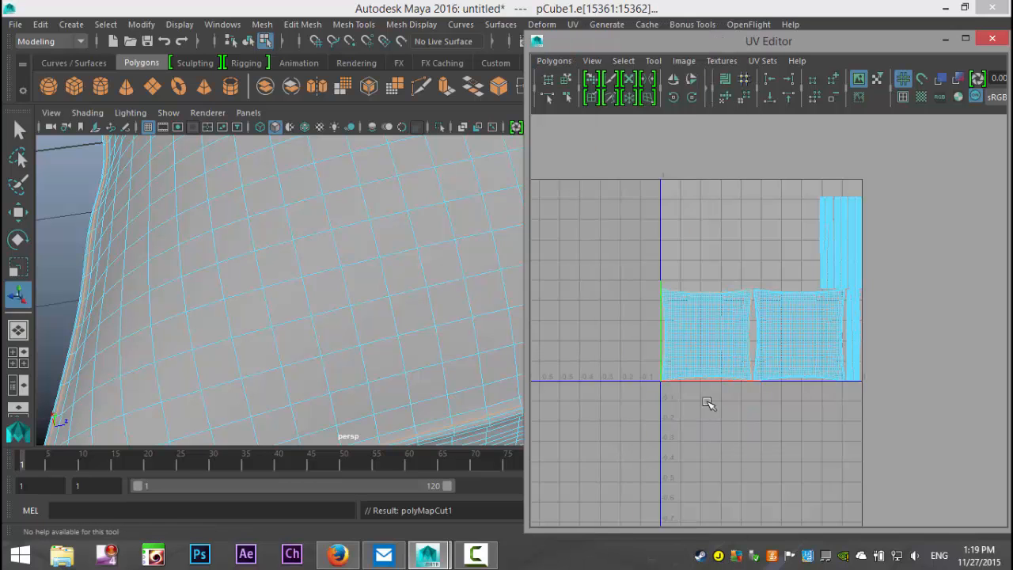
Select the top surface's separated UV shell and move it outside the 0–1 UV space, to the upper left of its original spot
right_click_drag(704, 339, 674, 328)
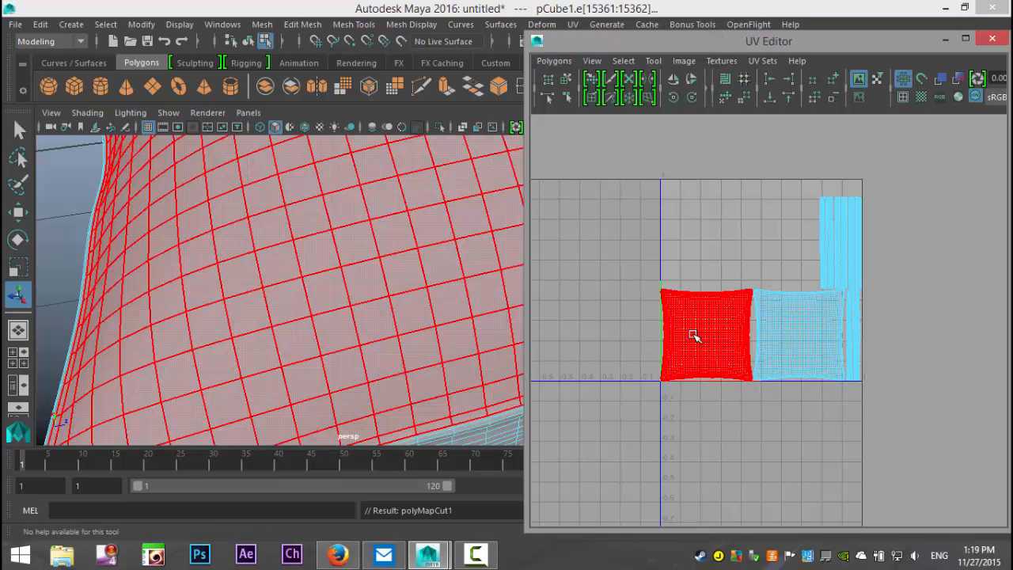
left_click(694, 335)
scroll(345, 317, "down", 3)
scroll(336, 339, "up", 3)
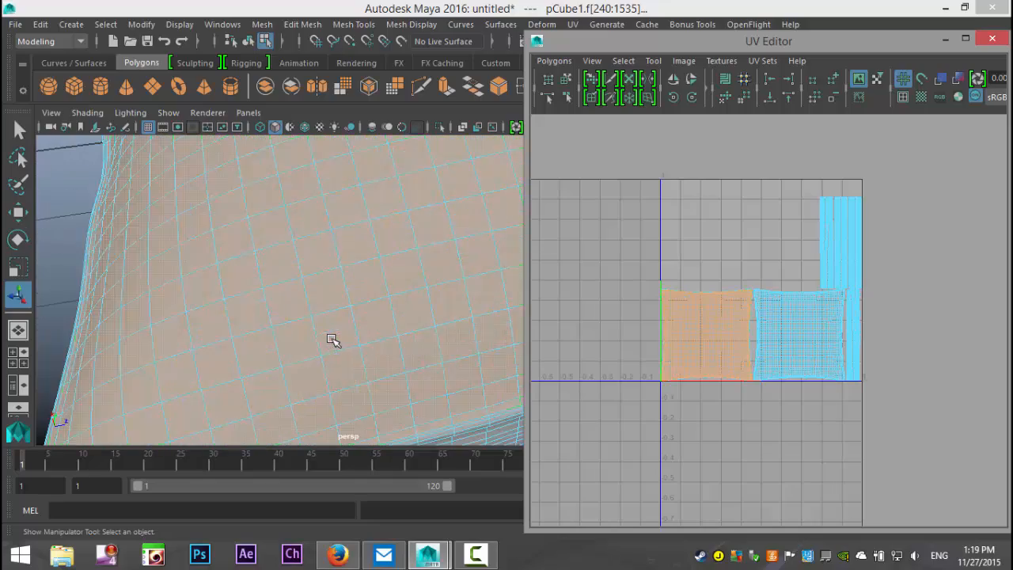
left_click_drag(222, 330, 317, 368, "alt")
right_click_drag(710, 338, 661, 316)
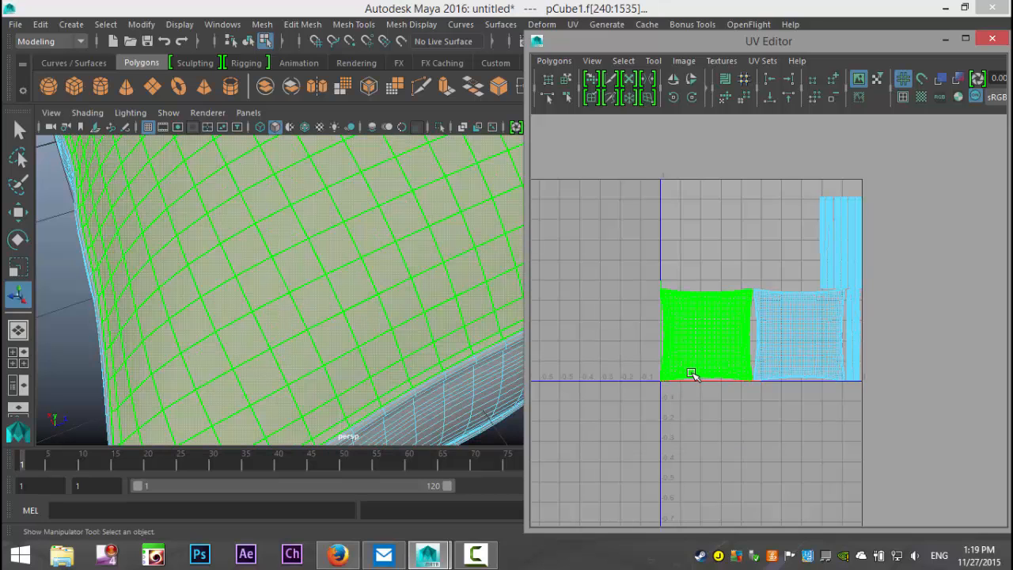
key("w")
left_click_drag(706, 335, 586, 236)
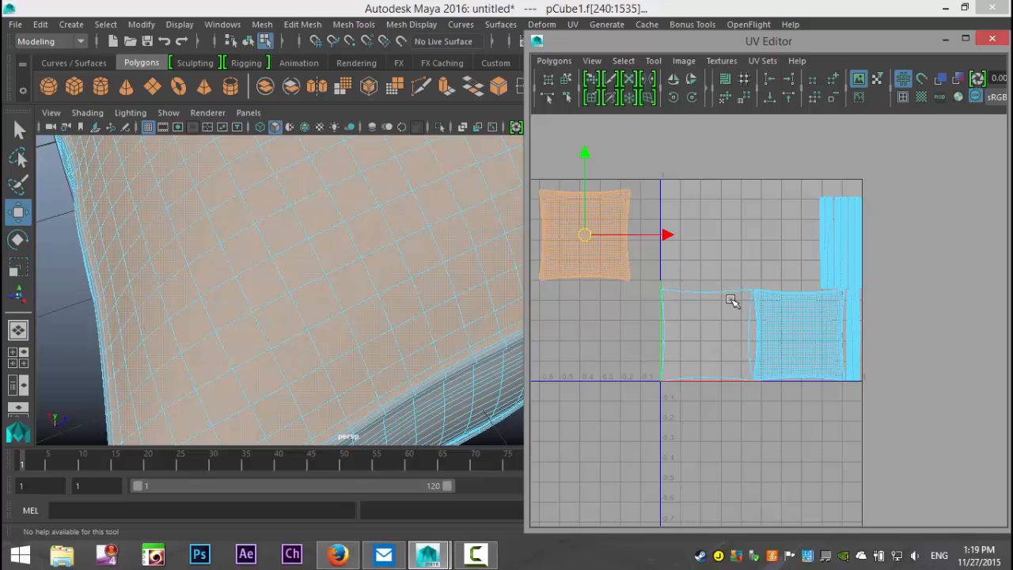
Select the UV shell of the pillow's bottom surface and examine its border along the lower seam at the corner
middle_click_drag(728, 420, 707, 310, "alt")
left_click(780, 244)
left_click_drag(394, 387, 292, 407, "alt")
scroll(306, 356, "up", 2)
left_click_drag(260, 306, 448, 403, "alt")
scroll(320, 310, "up", 2)
left_click_drag(319, 309, 385, 346, "alt")
scroll(277, 319, "down", 3)
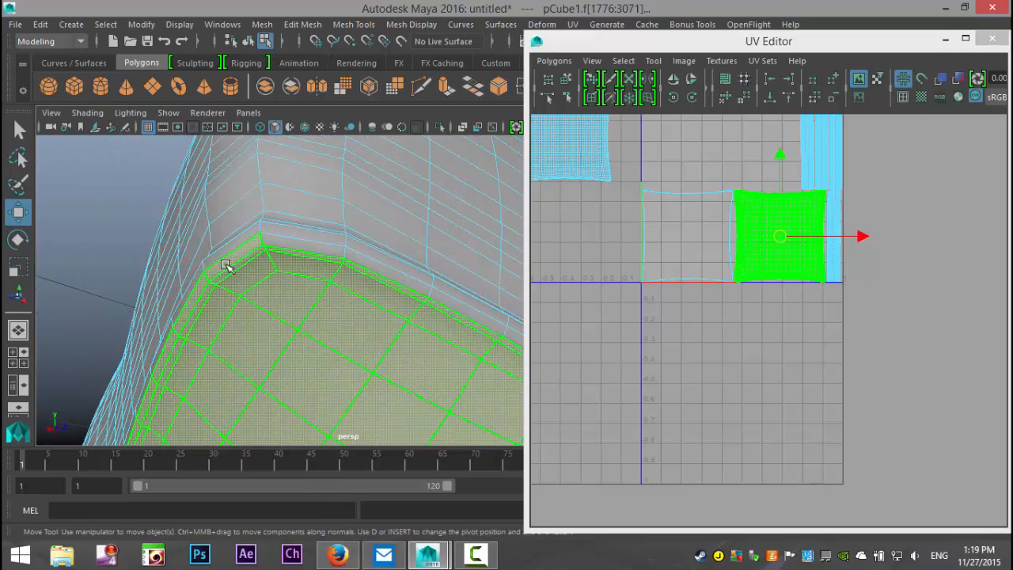
left_click_drag(302, 304, 278, 278, "alt")
Select the edge loop on the inner side of the bottom seam and cut its UV edges
right_click_drag(289, 262, 290, 87)
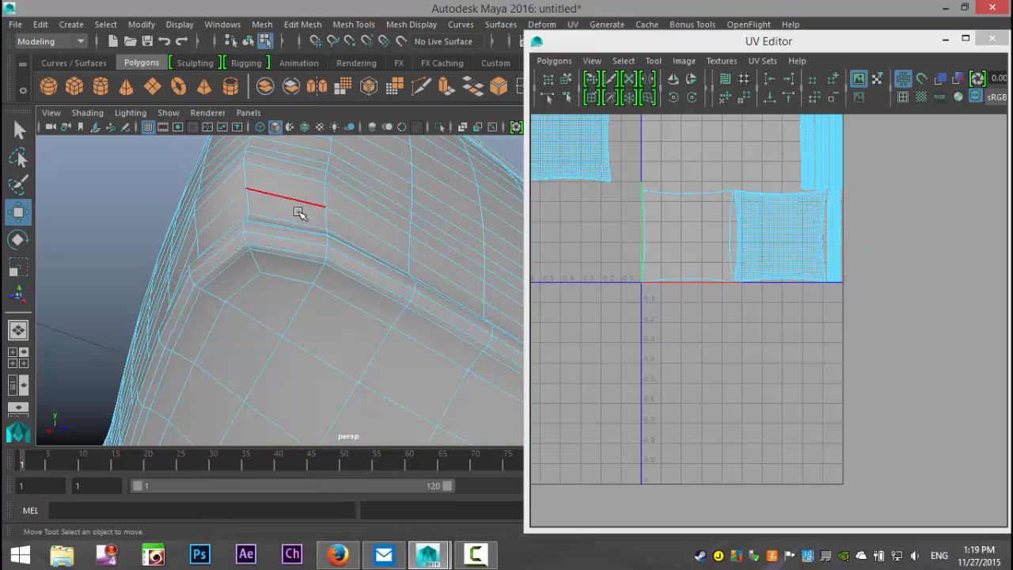
left_click(303, 262)
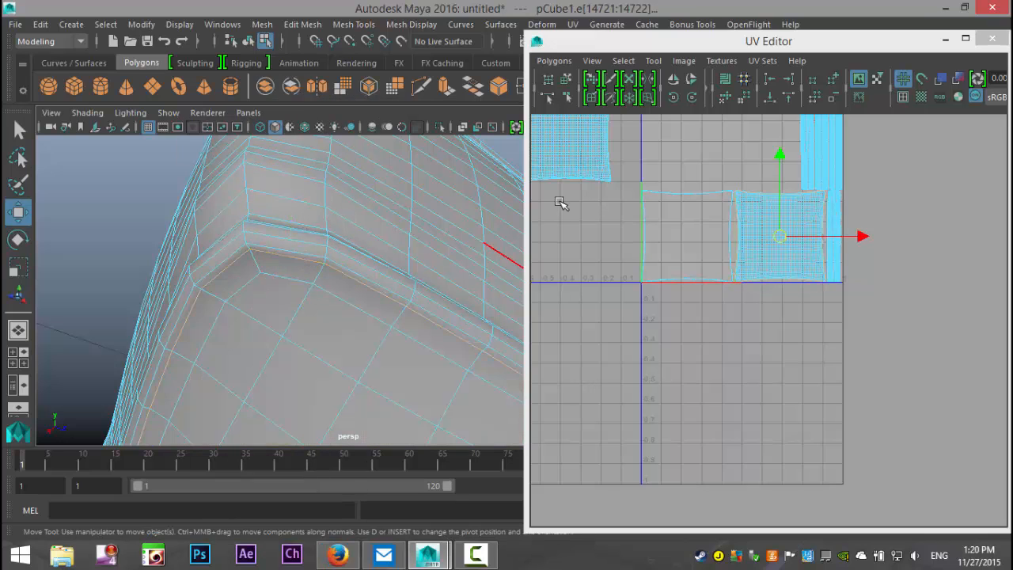
left_click(554, 61)
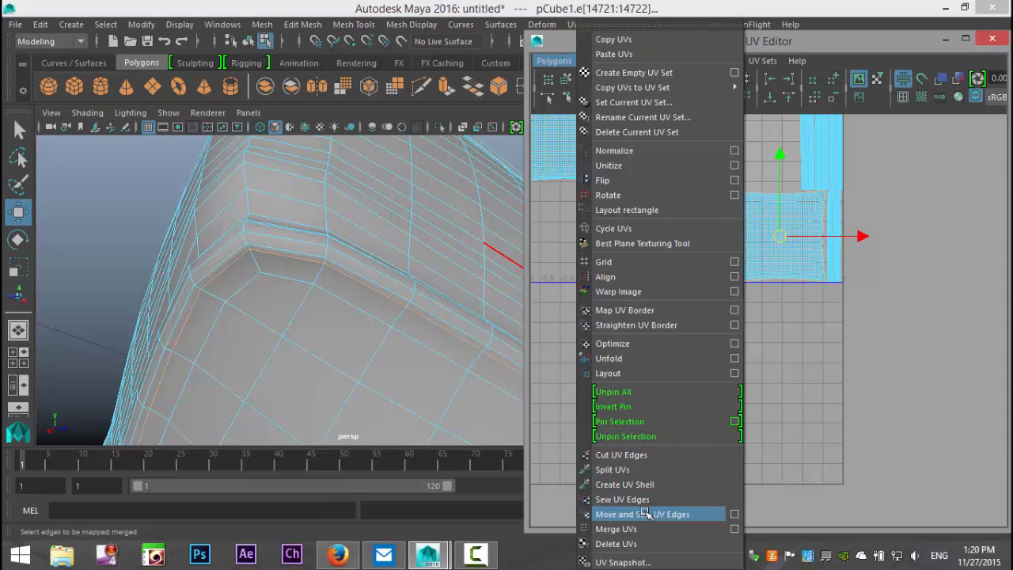
left_click(652, 454)
Select the bottom surface's UV shell and move it outside the 0–1 UV space, below the top surface's shell
right_click_drag(750, 250, 756, 254)
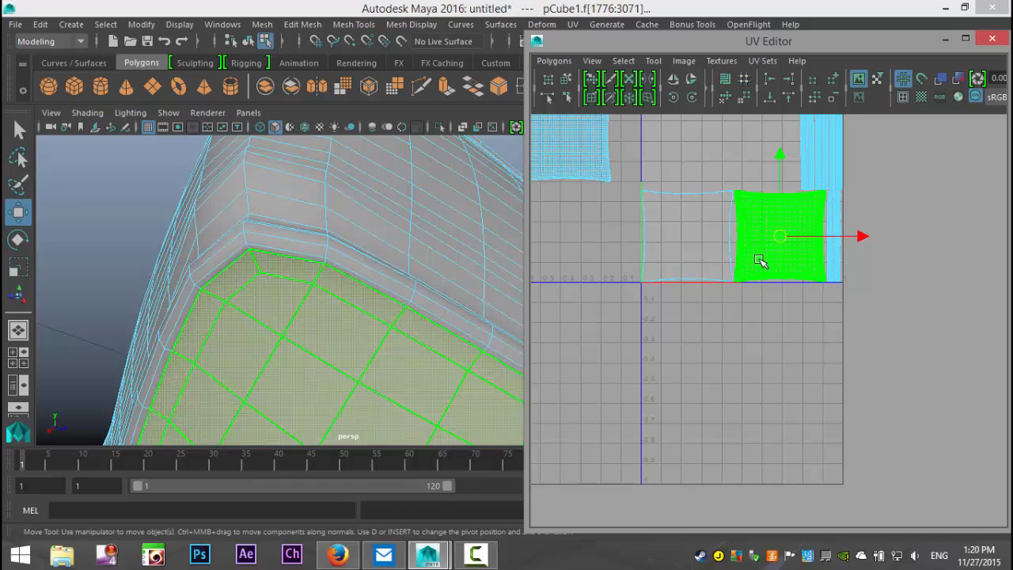
mouse_move(780, 238)
left_mouse_down()
mouse_move(597, 281)
mouse_move(574, 250)
left_mouse_up()
scroll(679, 340, "down", 1)
middle_click_drag(692, 360, 732, 432, "alt")
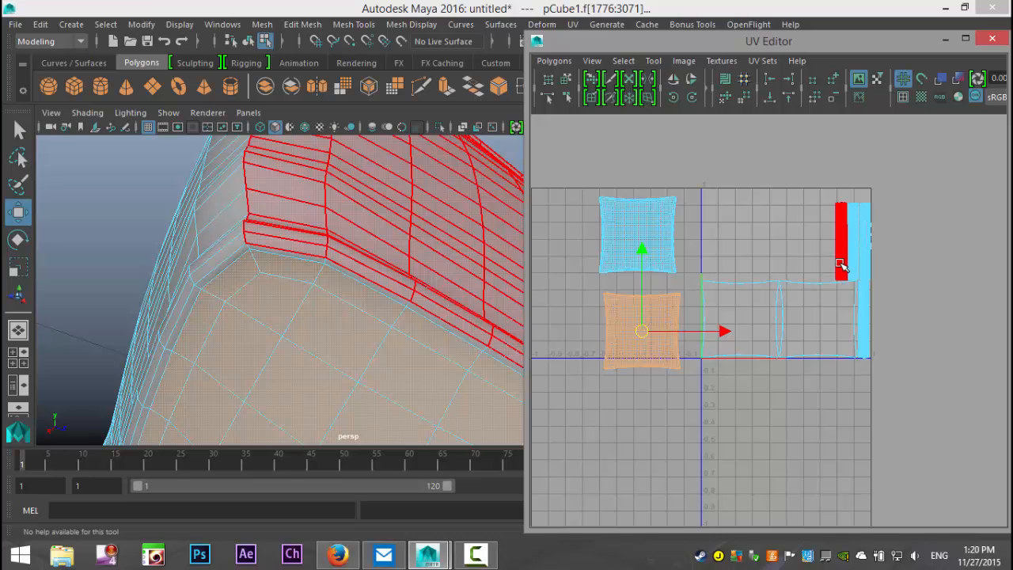
middle_click_drag(821, 339, 753, 325, "alt")
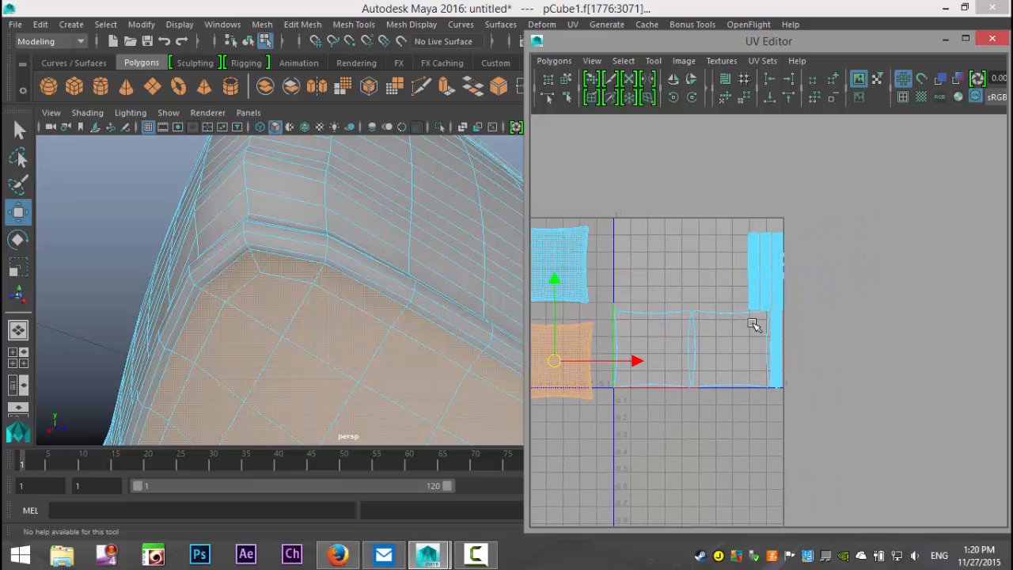
Select the upper end edges of the leftmost side strip's UV shell and attach the matching strip with Move and Sew UV Edges
left_click(752, 281)
scroll(751, 276, "up", 3)
middle_click_drag(751, 277, 646, 251, "alt")
scroll(710, 381, "up", 5)
scroll(802, 323, "up", 3)
left_click(798, 326)
scroll(797, 326, "up", 2)
right_click_drag(641, 243, 637, 199)
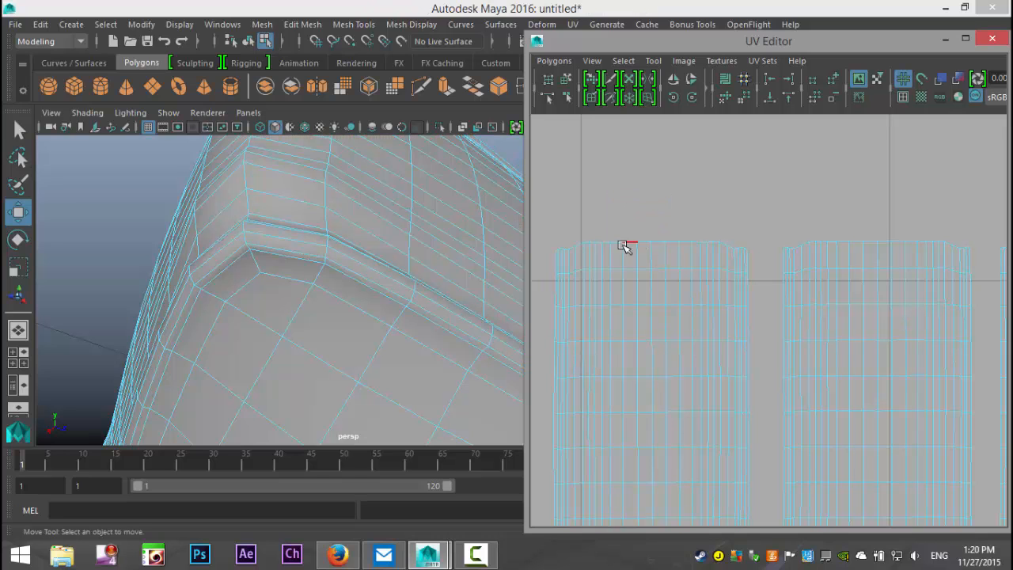
left_click(582, 245)
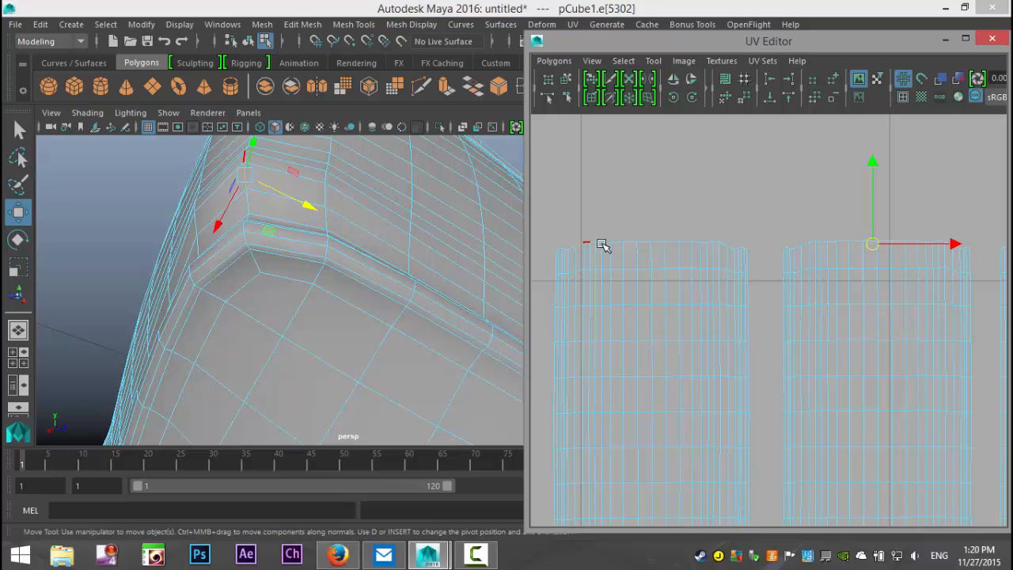
left_click(724, 245)
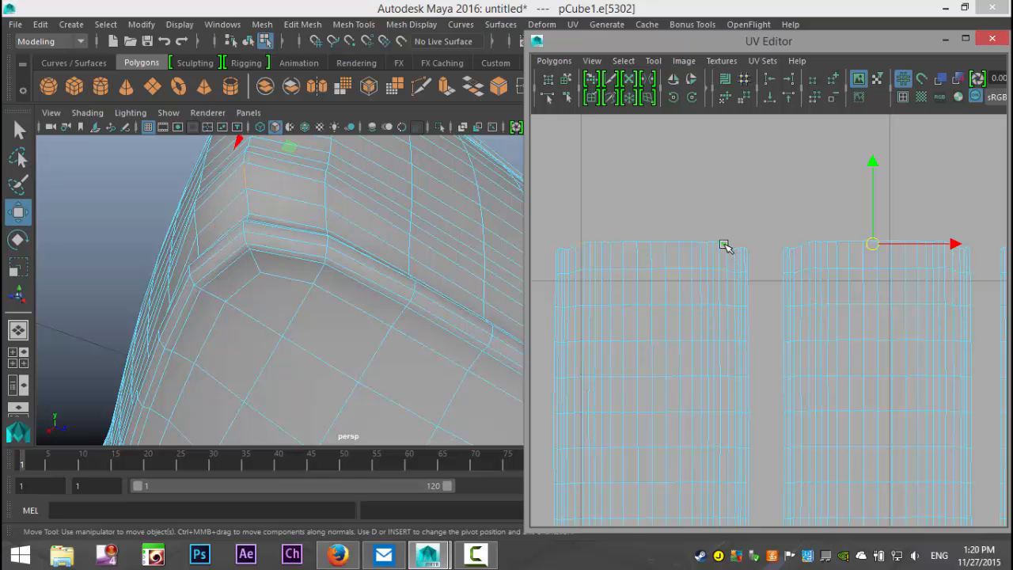
left_click(554, 61)
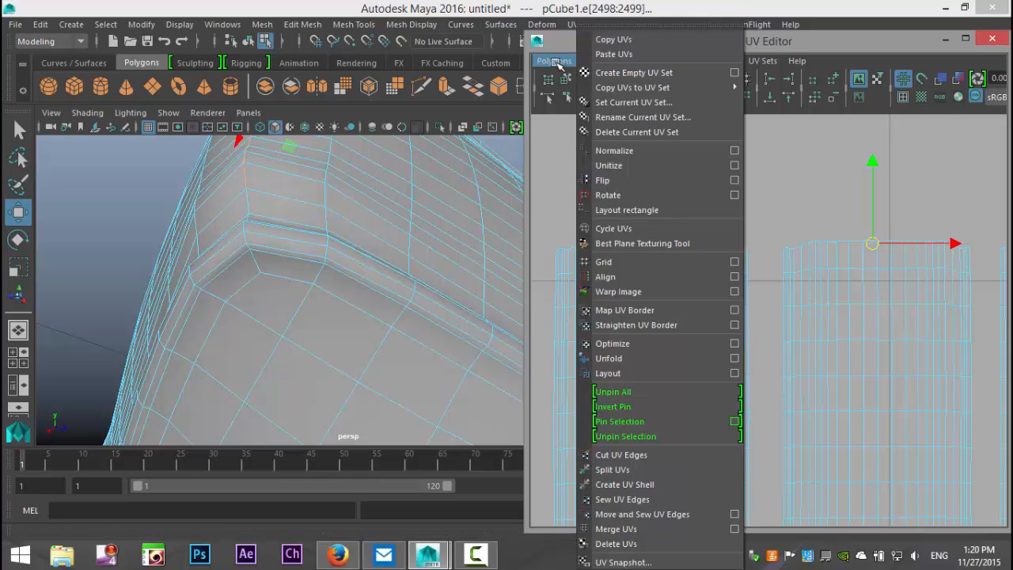
left_click(663, 514)
Select only the upper end edges of the joined side strip and attach the adjoining strip with Move and Sew UV Edges
scroll(728, 420, "down", 5)
middle_click_drag(757, 316, 730, 473, "alt")
scroll(727, 427, "up", 4)
middle_click_drag(693, 304, 848, 393, "alt")
double_click(744, 315)
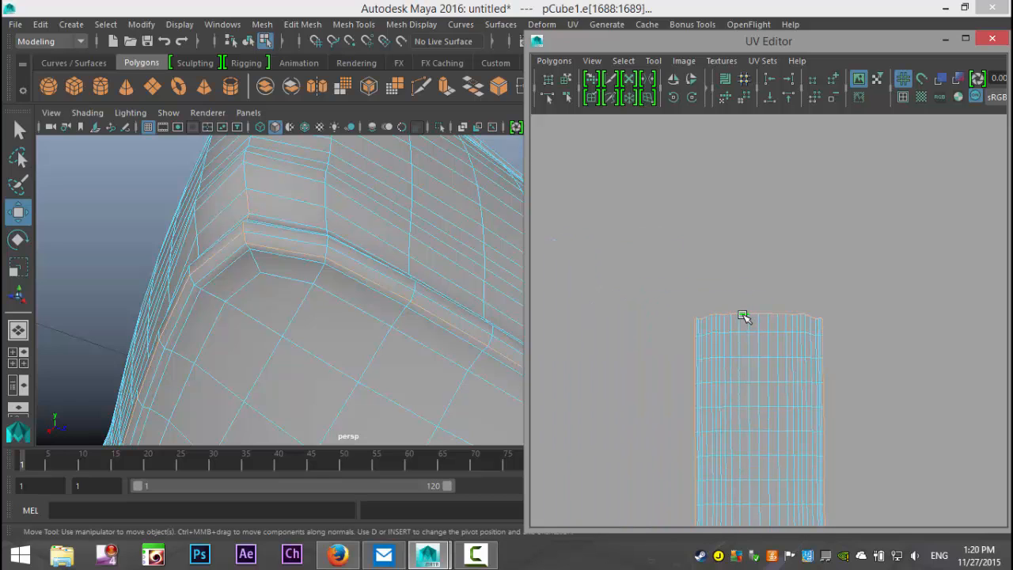
scroll(757, 325, "up", 5)
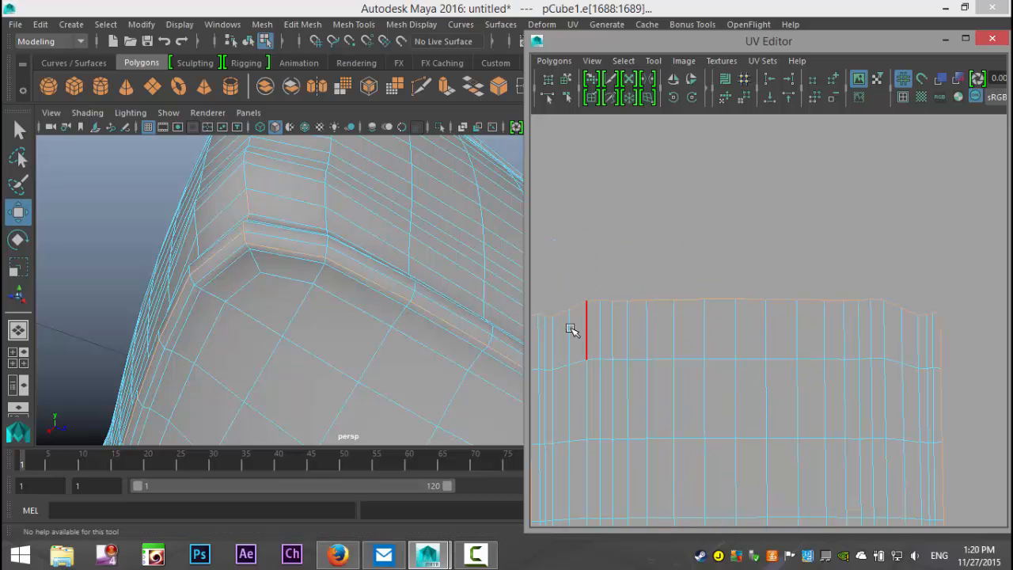
left_click(561, 315)
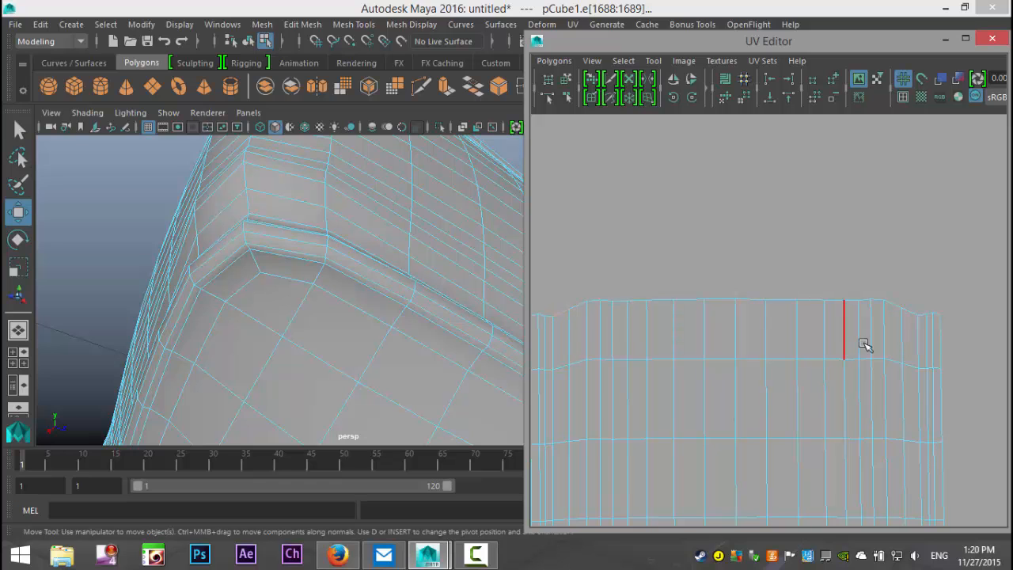
left_click(902, 322)
double_click(914, 313)
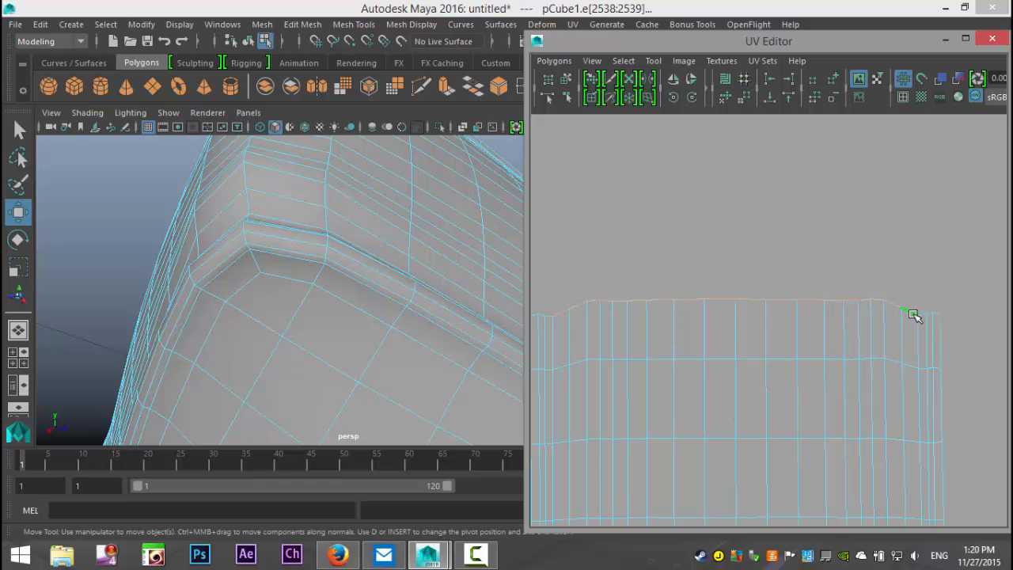
left_click(554, 60)
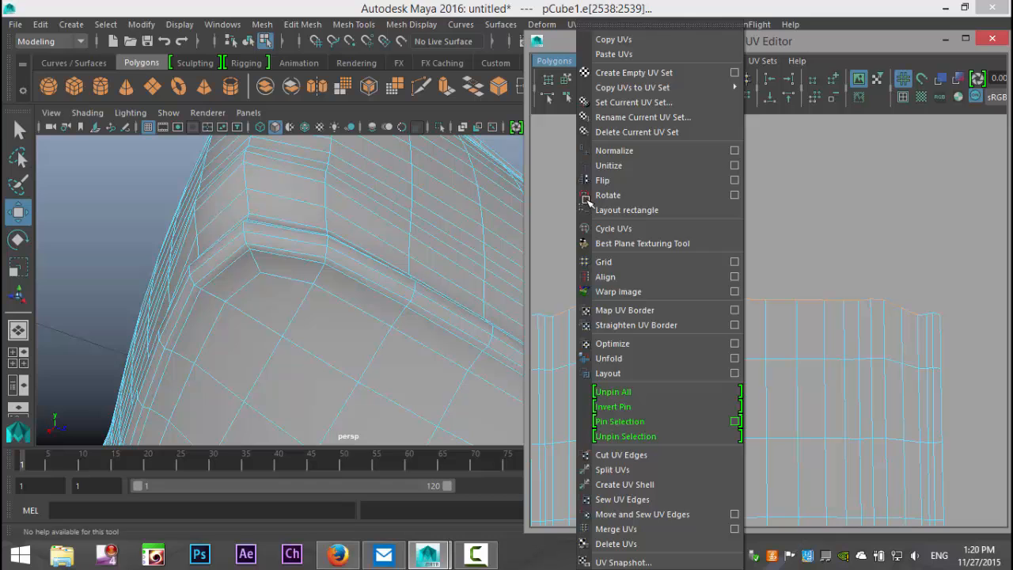
left_click(672, 513)
Select the upper end edges of the remaining separate side strip and attach it to the joined strips with Move and Sew UV Edges
scroll(705, 457, "down", 10)
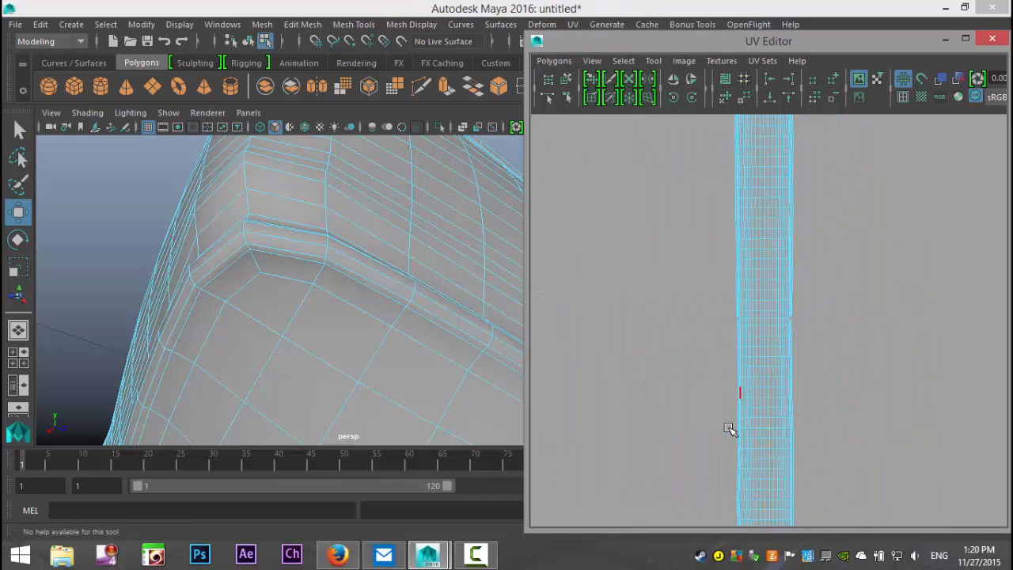
scroll(726, 463, "up", 10)
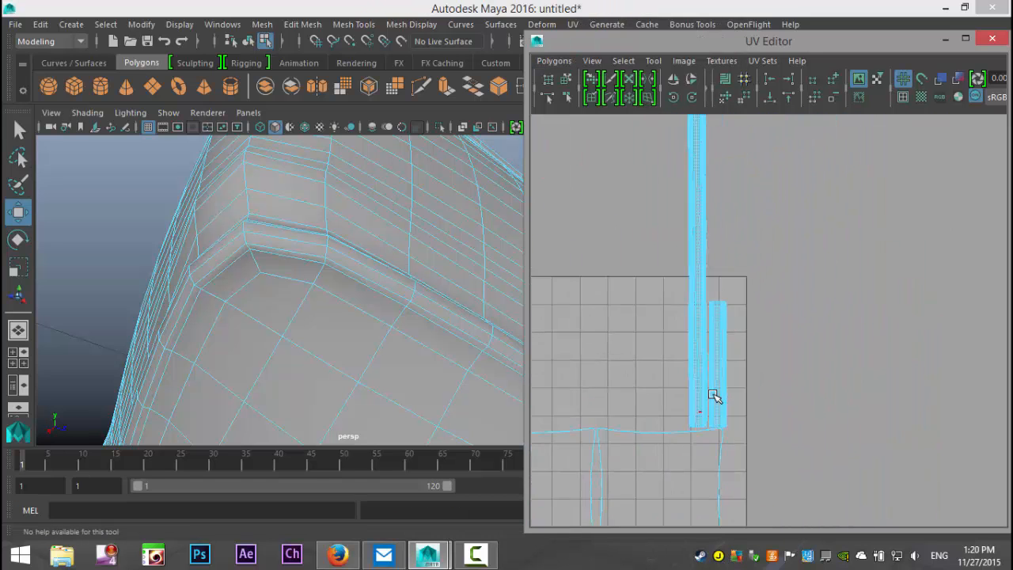
scroll(737, 407, "up", 4)
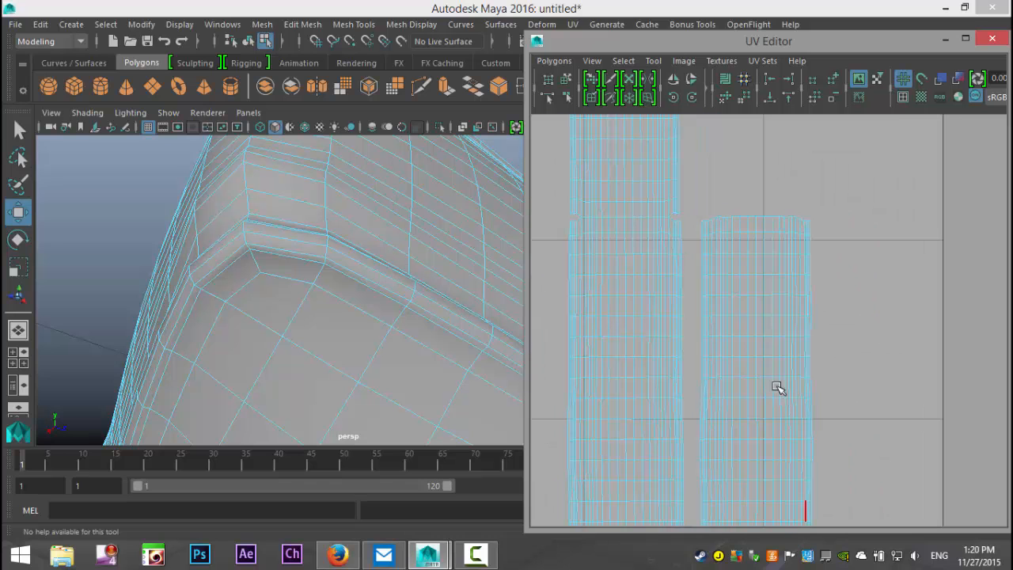
scroll(737, 219, "up", 3)
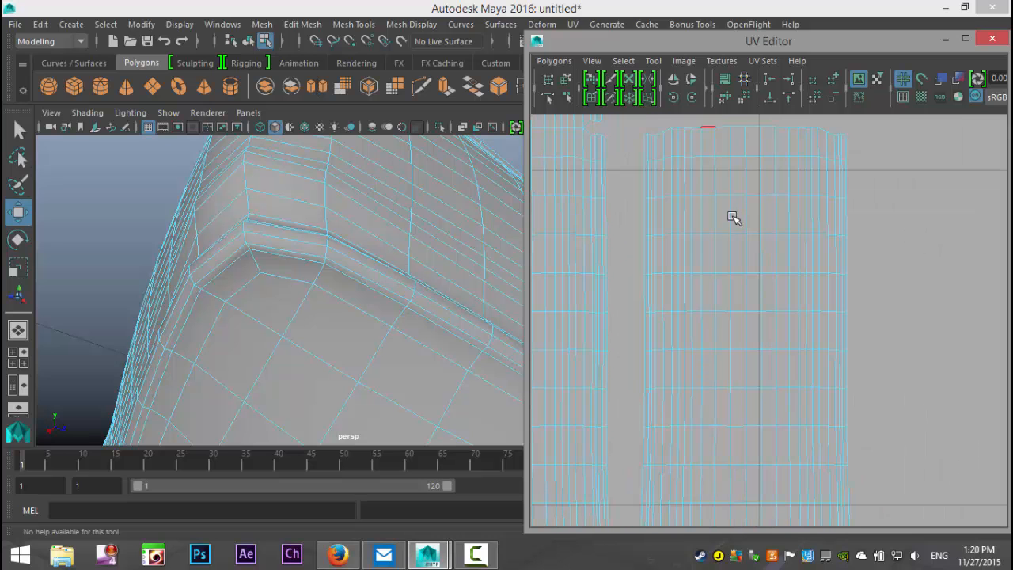
middle_click_drag(725, 224, 723, 310, "alt")
left_click(673, 253)
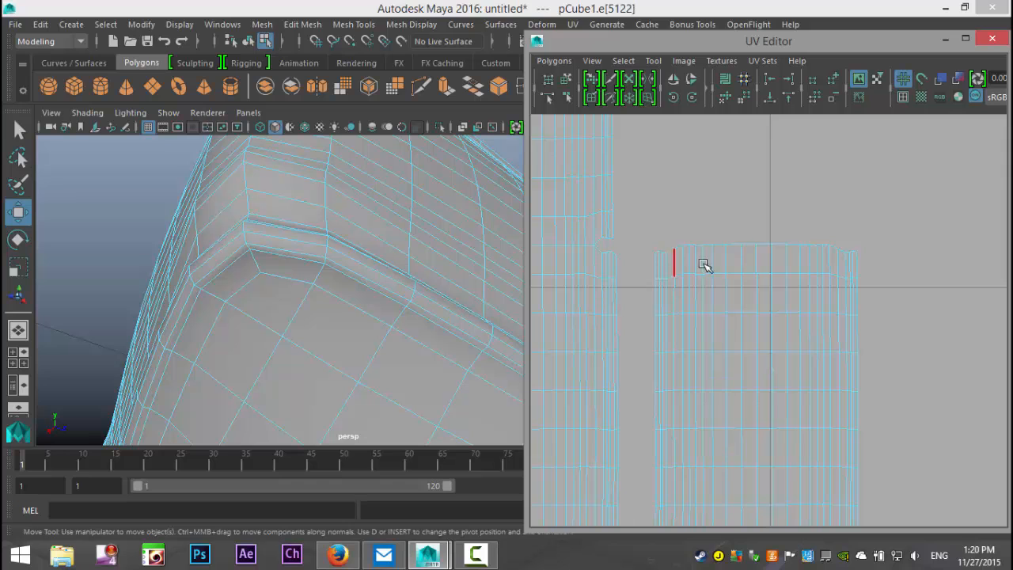
left_click(842, 251)
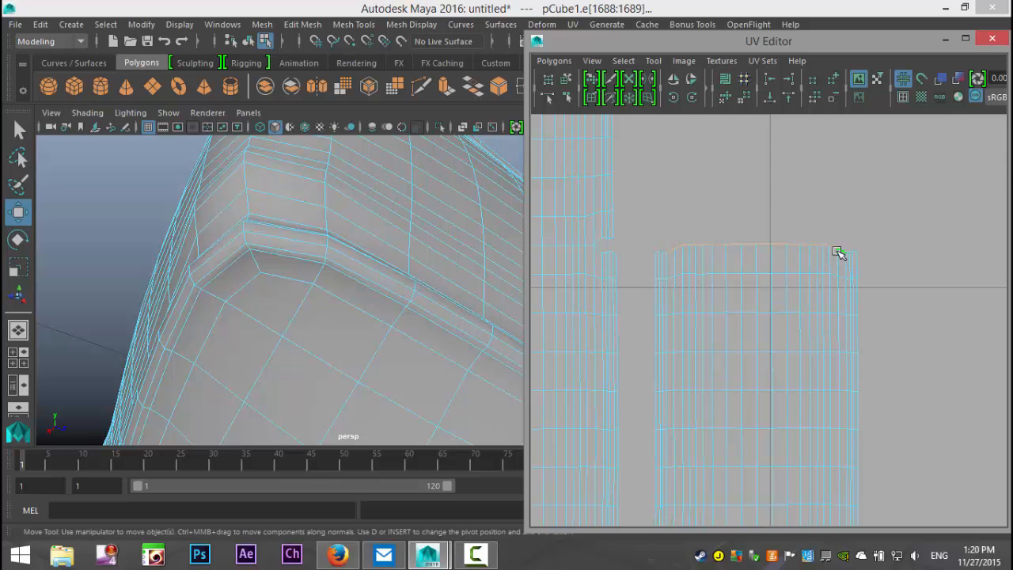
left_click(554, 60)
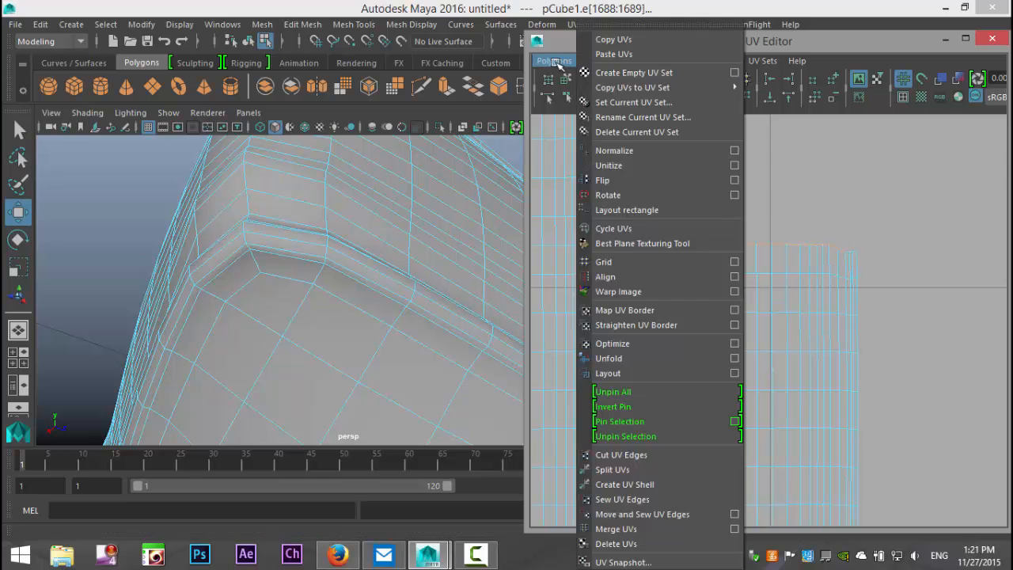
left_click(661, 514)
Examine the joined side strip along its length and select its UV shell to check which faces of the pillow it covers
scroll(702, 457, "down", 5)
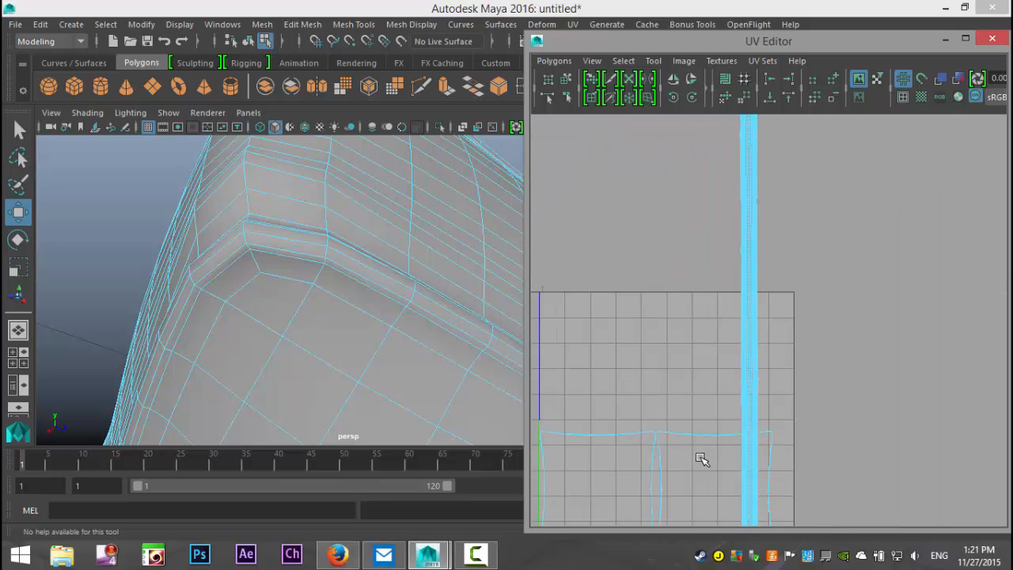
scroll(697, 455, "up", 4)
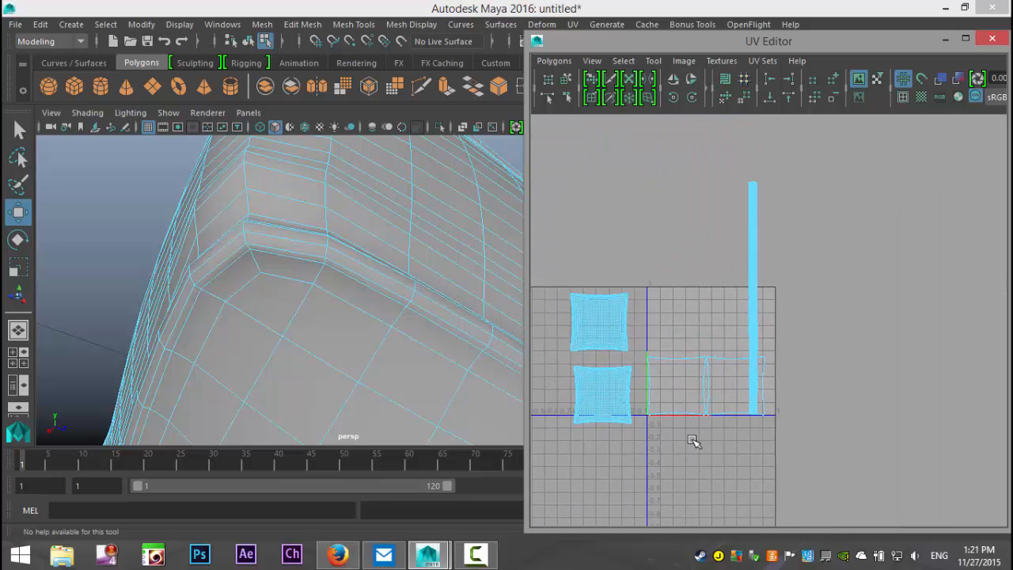
middle_click_drag(635, 452, 753, 358, "alt")
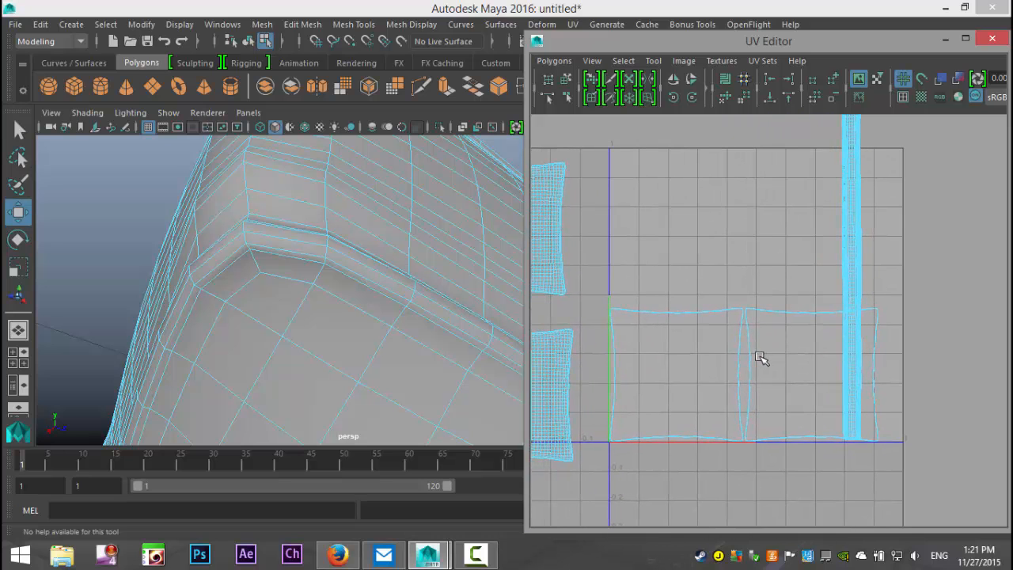
scroll(762, 357, "up", 2)
middle_click_drag(808, 261, 744, 493, "alt")
middle_click_drag(798, 293, 779, 475, "alt")
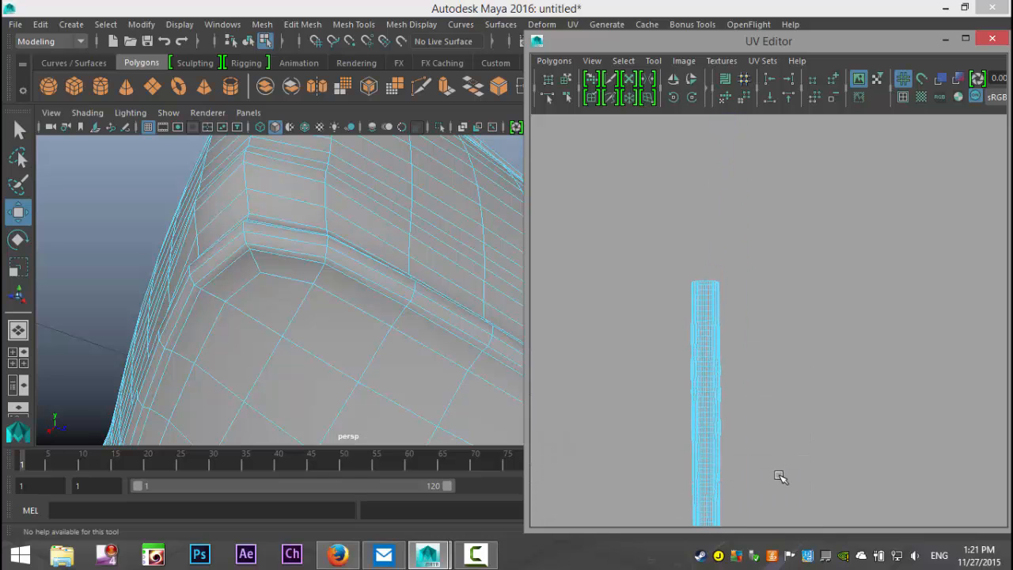
scroll(752, 405, "up", 5)
middle_click_drag(700, 381, 848, 407, "alt")
right_click_drag(758, 290, 706, 270)
left_click(752, 285)
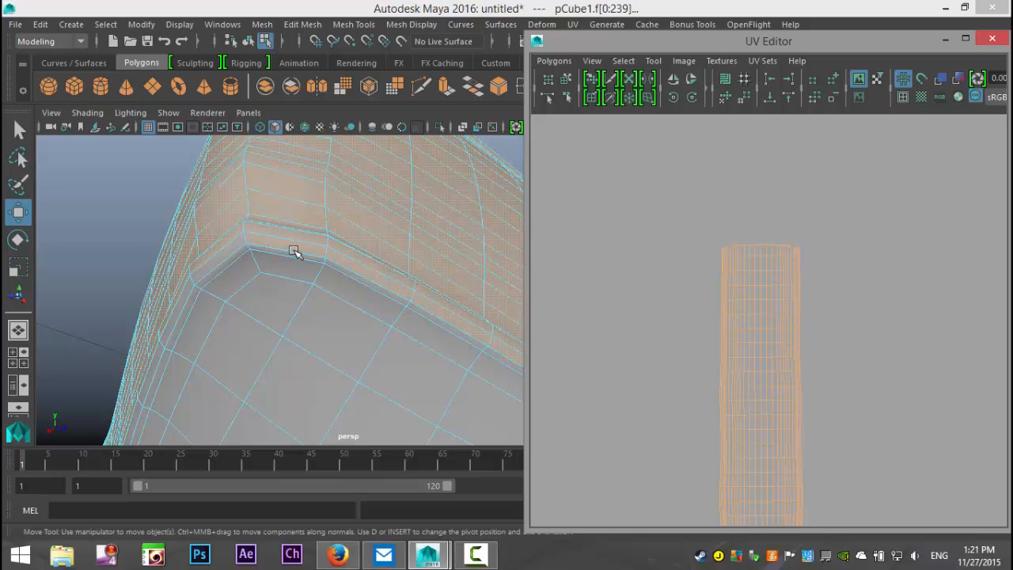
right_click_drag(284, 243, 286, 88)
right_click_drag(776, 316, 721, 296)
left_click(764, 311)
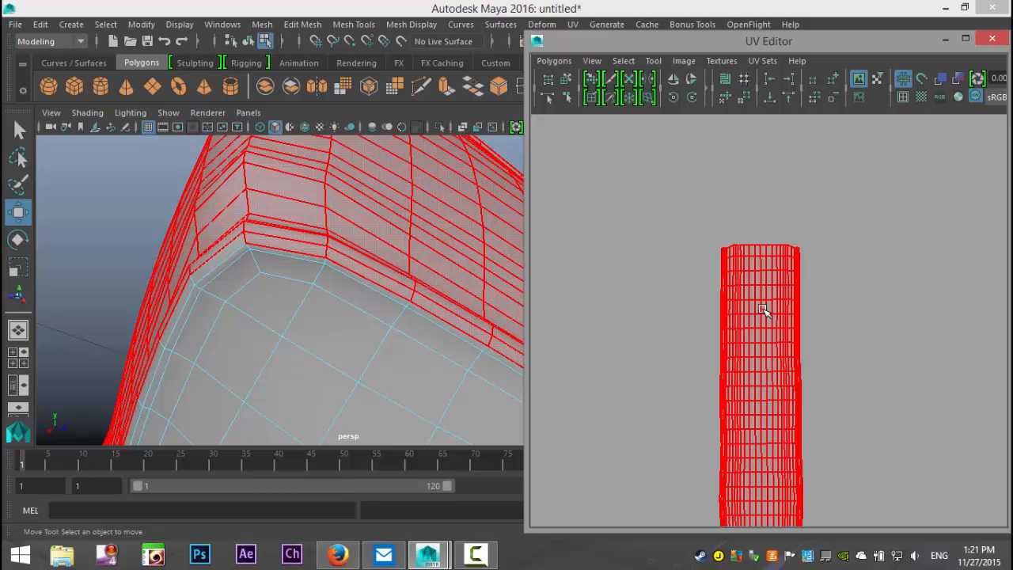
left_click(380, 249)
Select the edge loop between the pillow's side and its bottom seam and cut its UV edges
left_click_drag(382, 252, 389, 281, "alt")
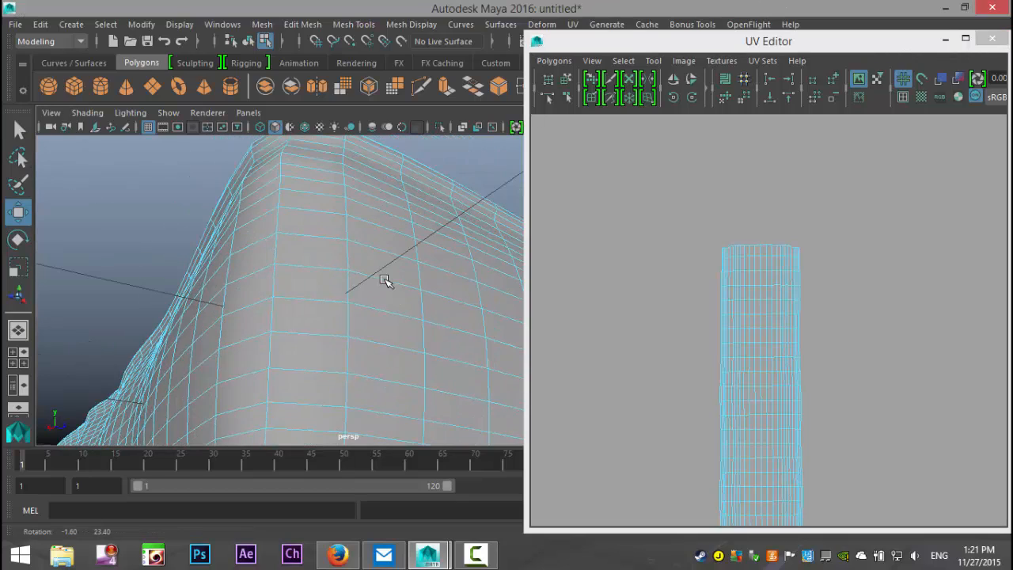
middle_click_drag(386, 295, 358, 186, "alt")
left_click_drag(357, 186, 348, 209, "alt")
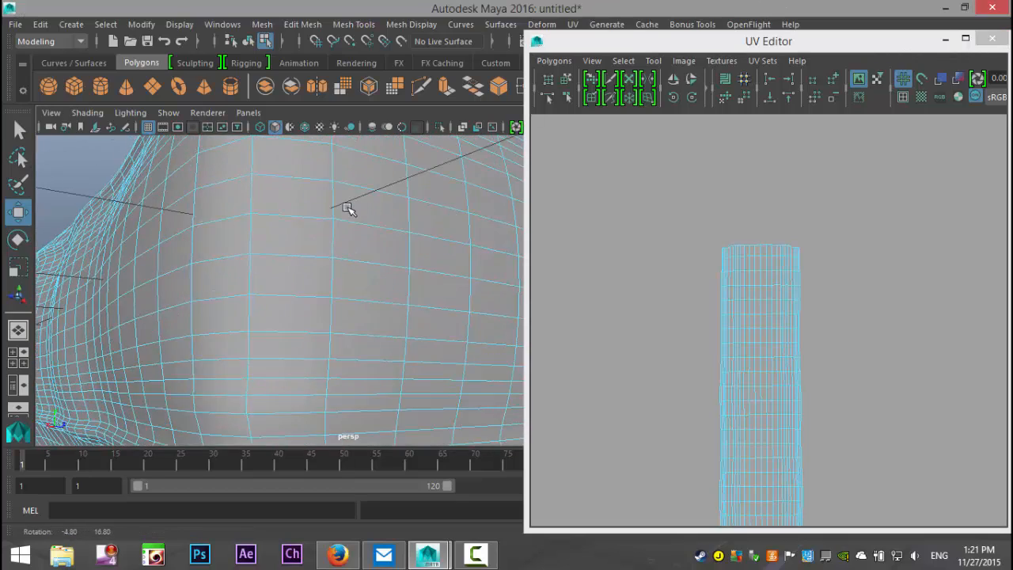
scroll(348, 231, "up", 3)
scroll(335, 198, "down", 3)
left_click_drag(325, 274, 314, 189, "alt")
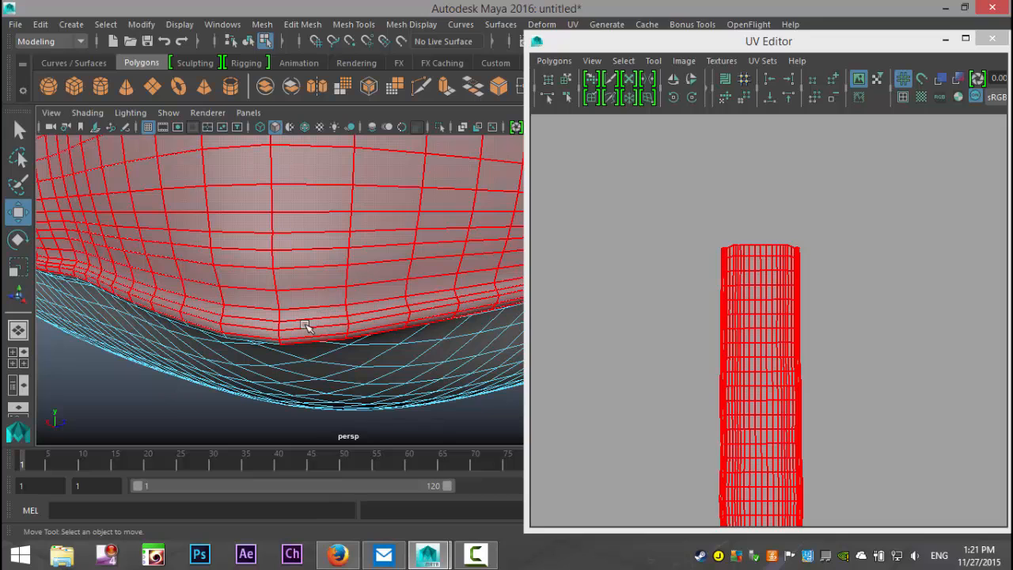
right_click_drag(308, 321, 317, 90)
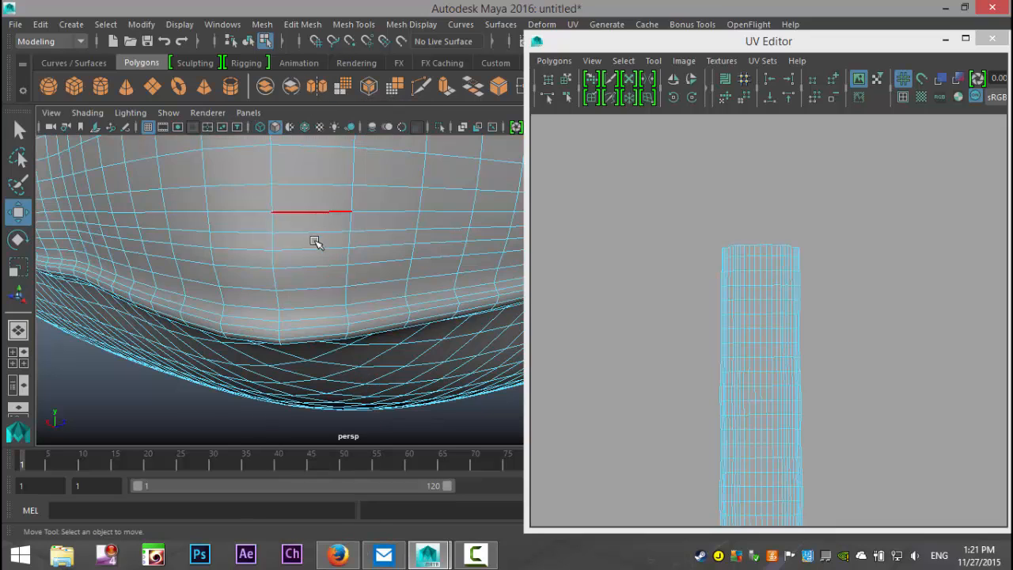
double_click(313, 308)
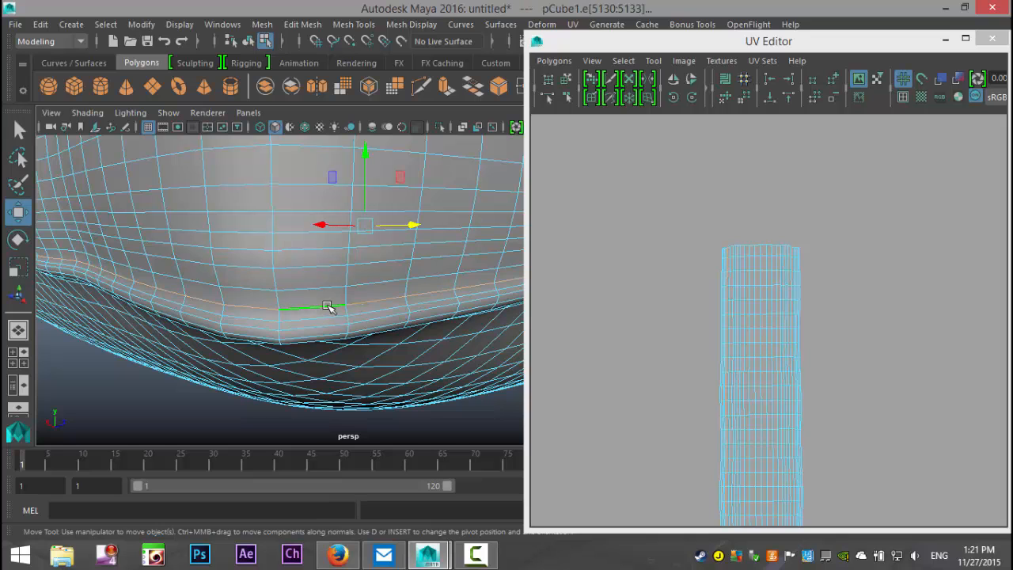
left_click(559, 61)
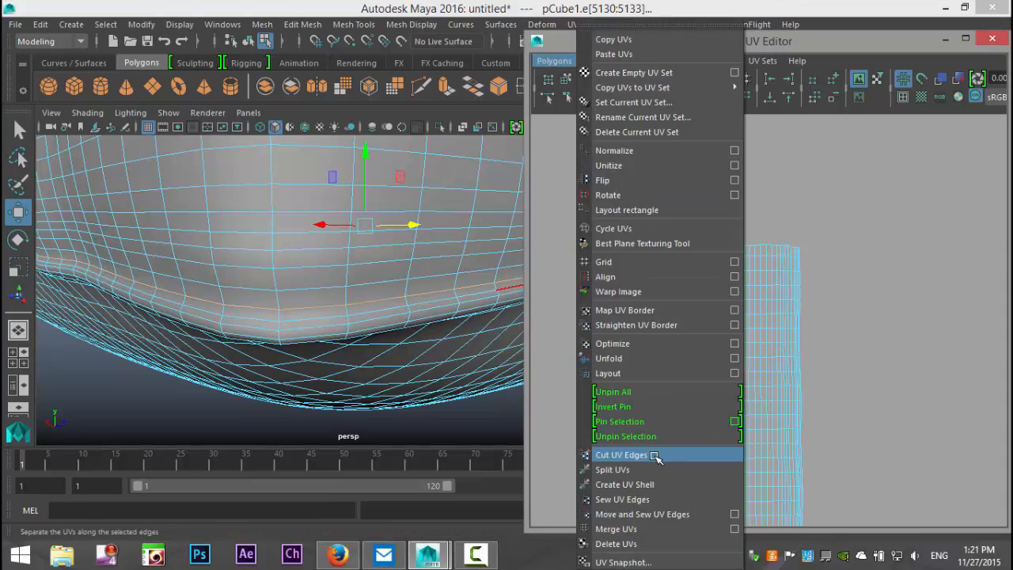
left_click(623, 455)
Select the side strip's UV shell and move it away from the thin bottom seam strip, outside the 0–1 UV space
right_click_drag(782, 333, 722, 314)
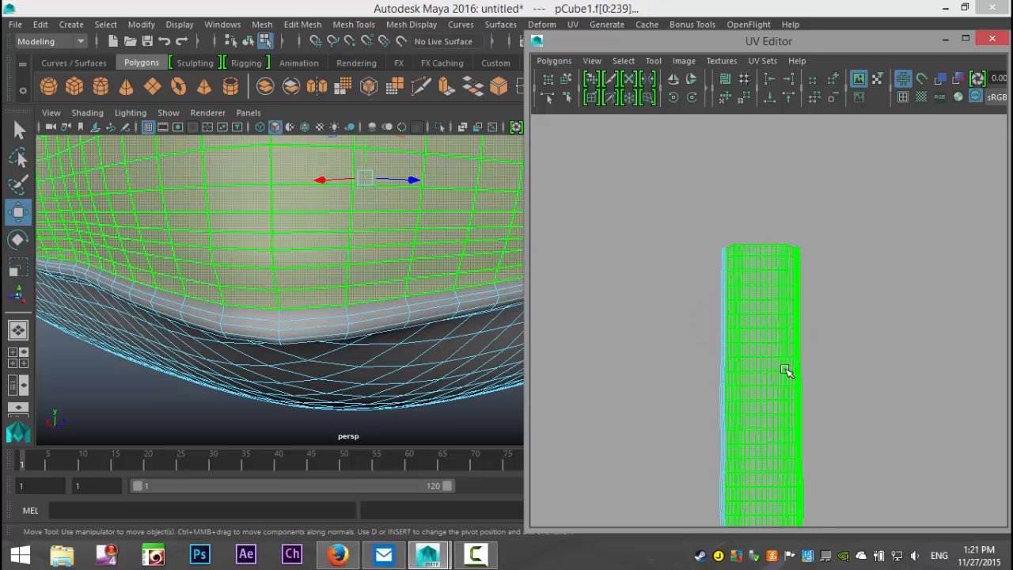
scroll(790, 426, "down", 6)
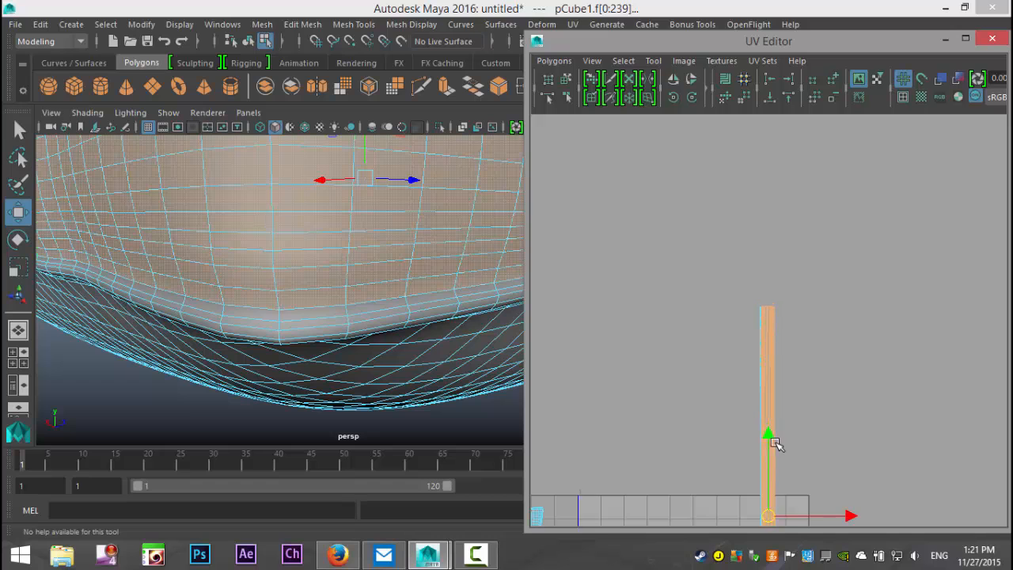
left_click_drag(768, 516, 827, 424)
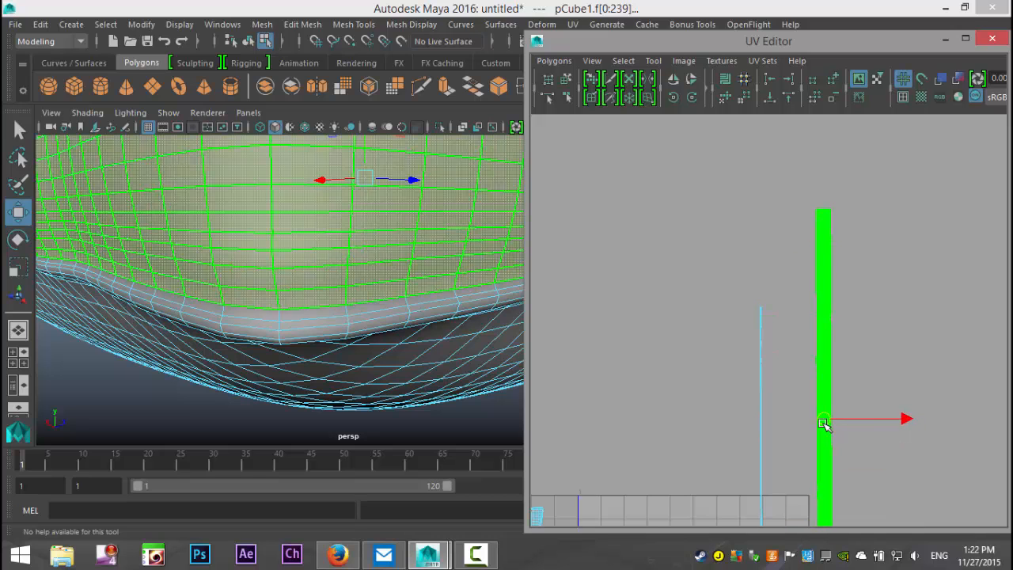
middle_click_drag(808, 407, 697, 411)
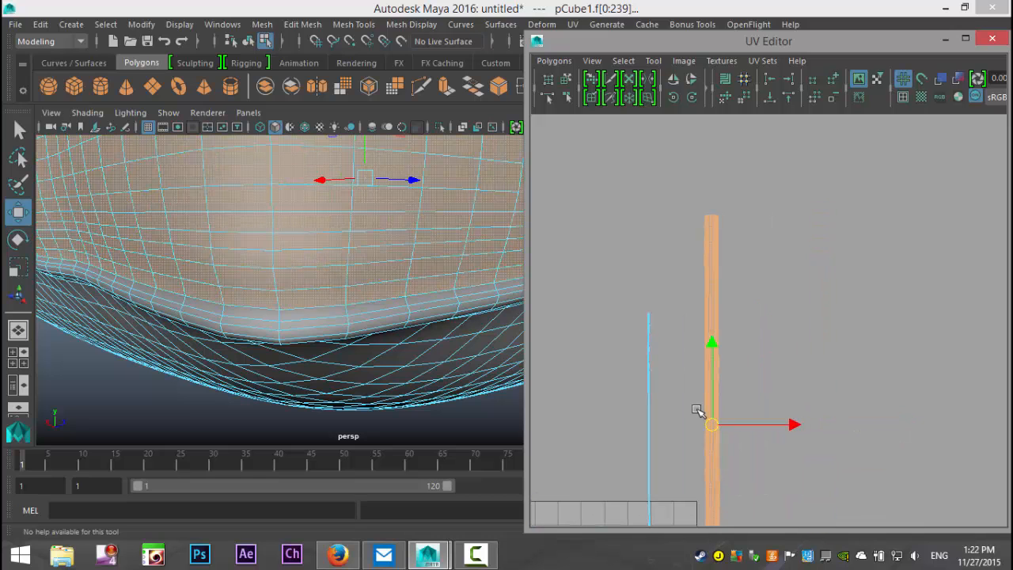
right_click(709, 286)
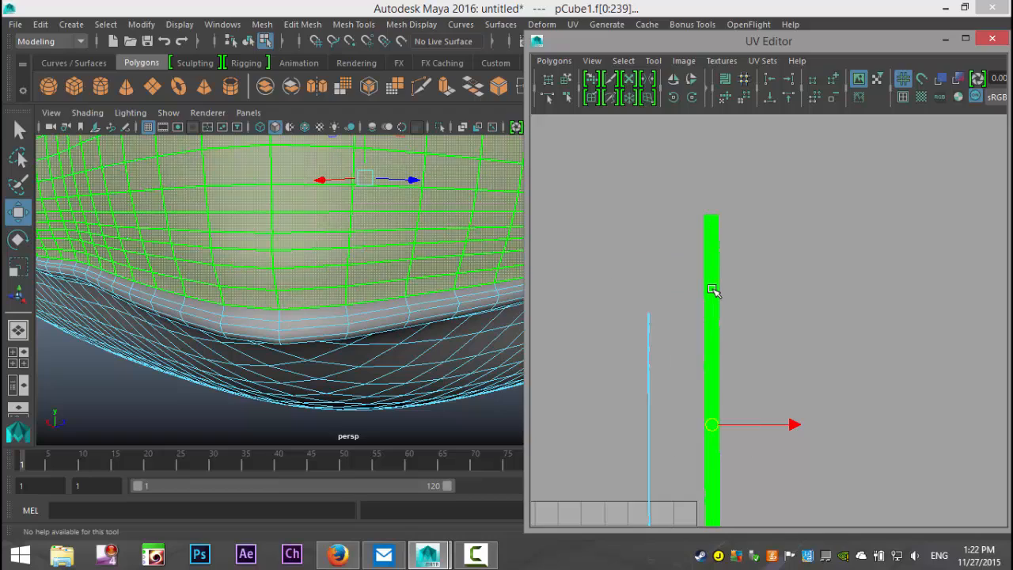
Select the edge loop between the pillow's side and its top seam and cut its UV edges
left_click_drag(362, 249, 351, 294, "alt")
left_click_drag(183, 393, 195, 376, "alt")
left_click_drag(228, 341, 259, 328, "alt")
middle_click_drag(259, 328, 235, 473, "alt")
middle_click_drag(303, 330, 301, 353, "alt")
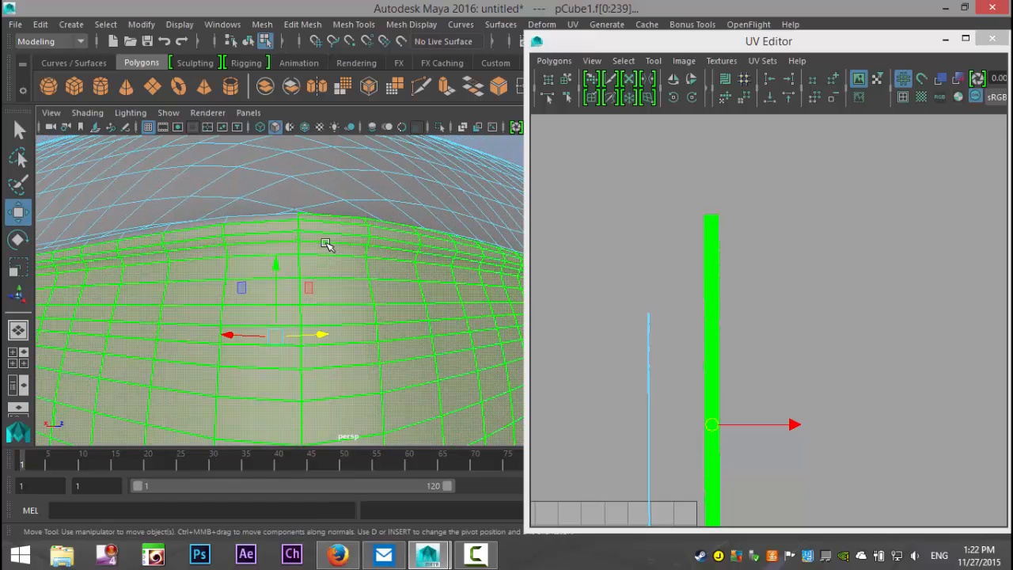
right_click_drag(326, 243, 332, 88)
double_click(334, 243)
left_click(554, 61)
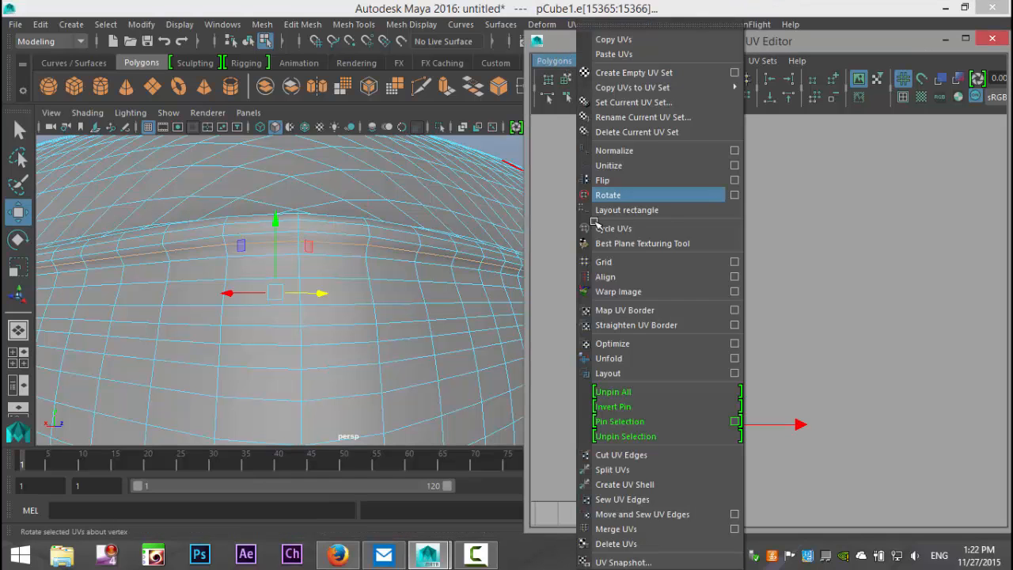
left_click(638, 455)
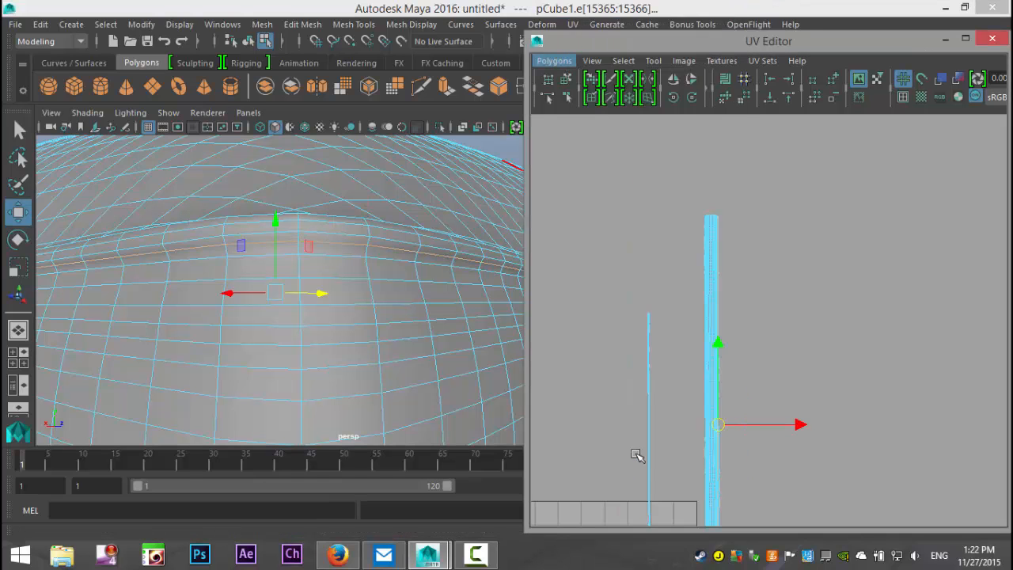
Select the side strip's UV shell and move it clear of the thin top seam strip
right_click_drag(713, 292, 670, 273)
left_click(713, 312)
left_click_drag(713, 425, 807, 380)
Select the four UV shells stacked along the top seam strip one by one and move them apart with gaps between them
scroll(764, 398, "down", 1)
middle_click_drag(739, 425, 748, 299, "alt")
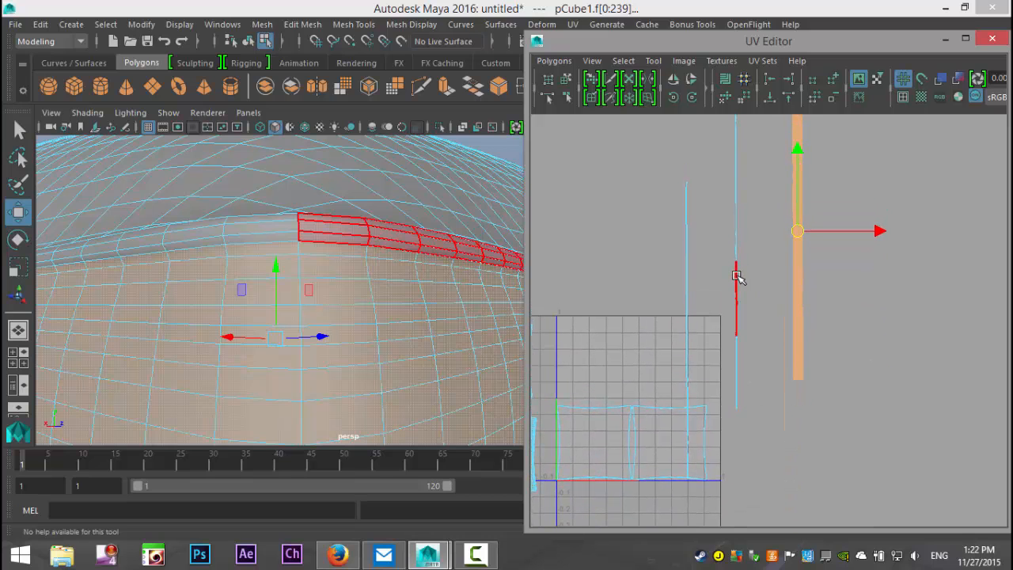
right_click_drag(736, 274, 699, 258)
left_click(737, 284)
left_click(738, 366)
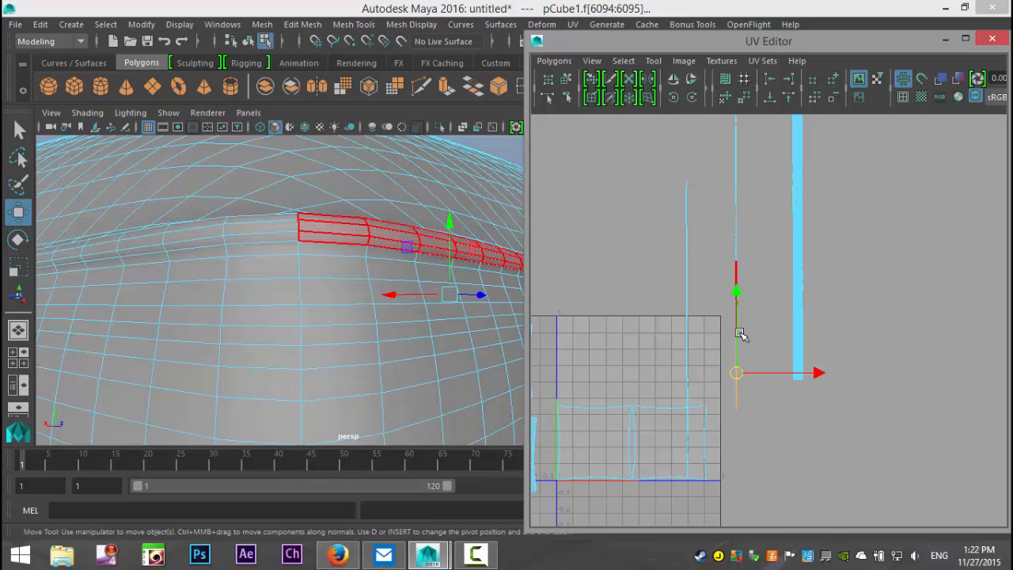
left_click_drag(737, 375, 761, 416)
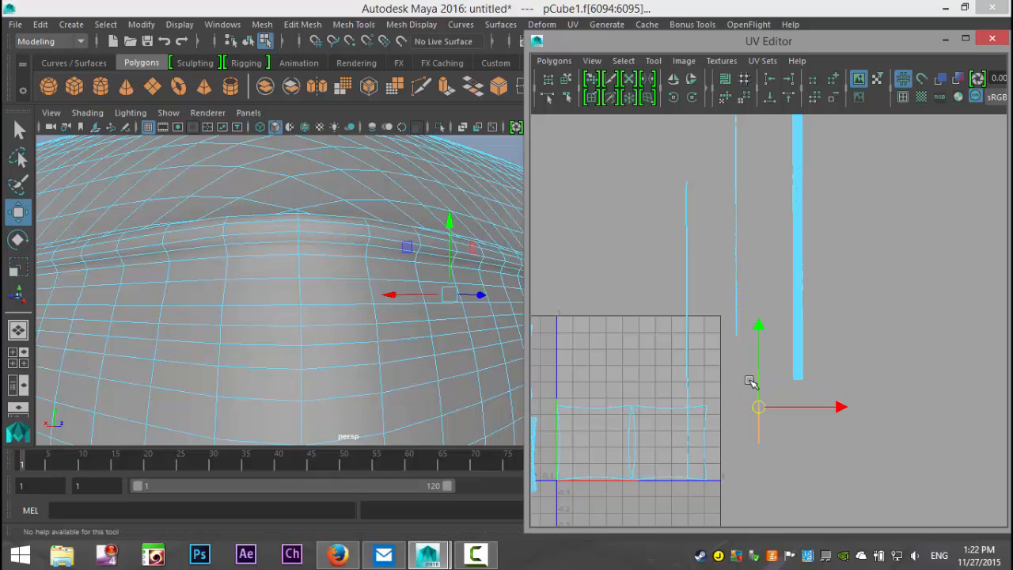
left_click(735, 316)
left_click_drag(735, 317, 756, 298)
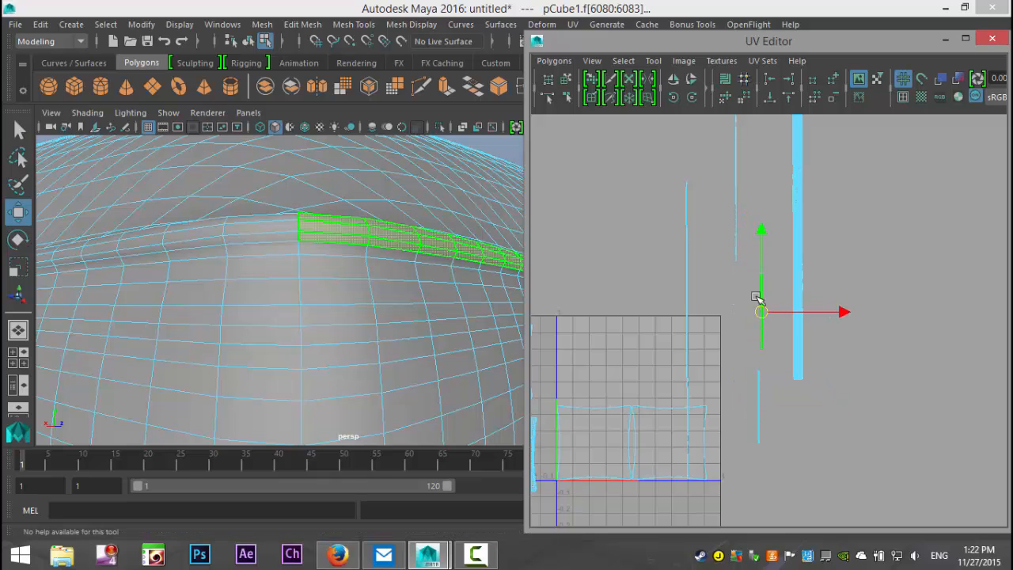
left_click(736, 225)
left_click_drag(736, 226, 739, 286)
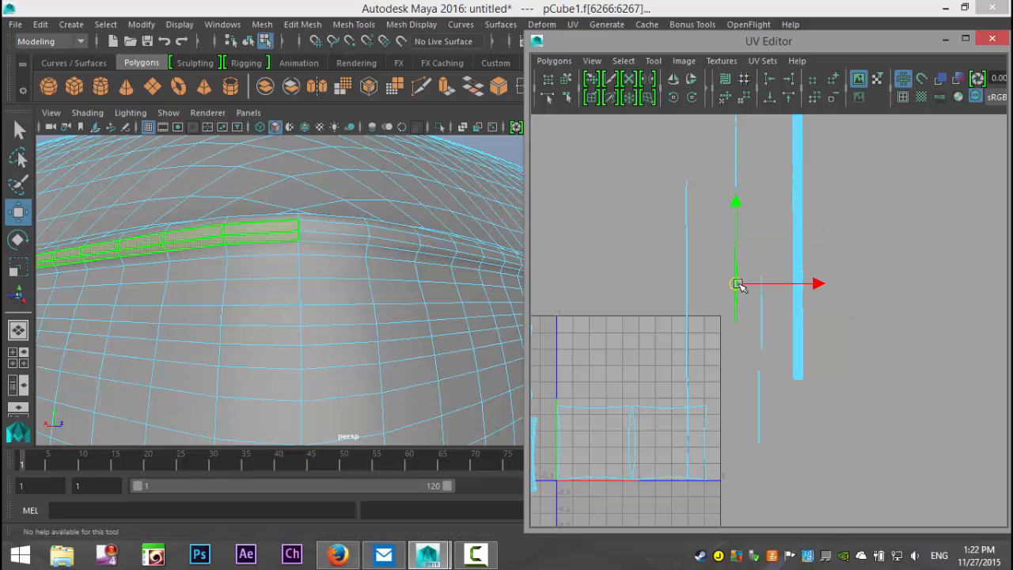
left_click(733, 174)
left_click_drag(738, 153, 766, 178)
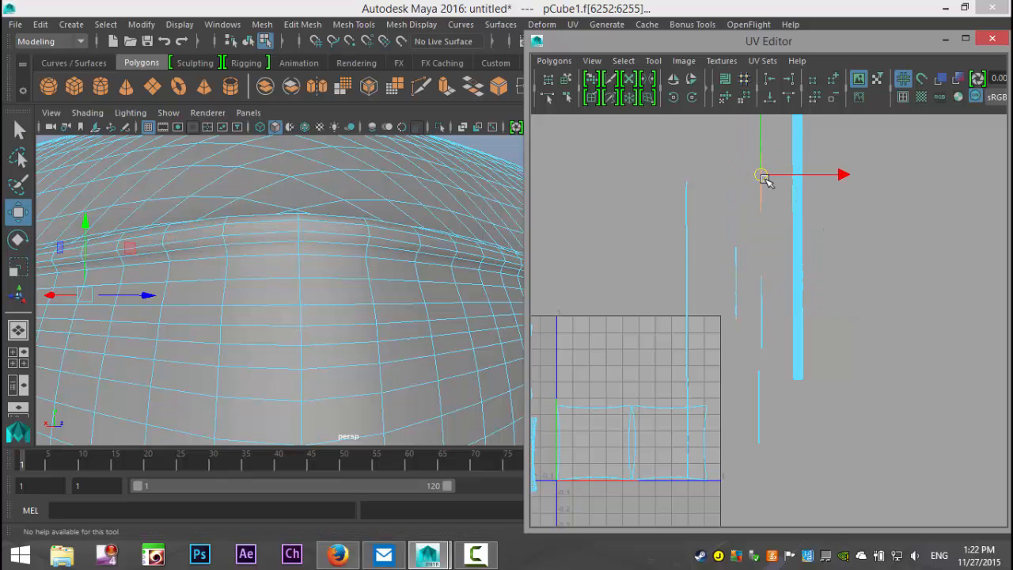
Move the four UV shells stacked along the thin bottom seam strip apart one by one, leaving gaps between them
left_click(689, 219)
left_click_drag(678, 215, 633, 193)
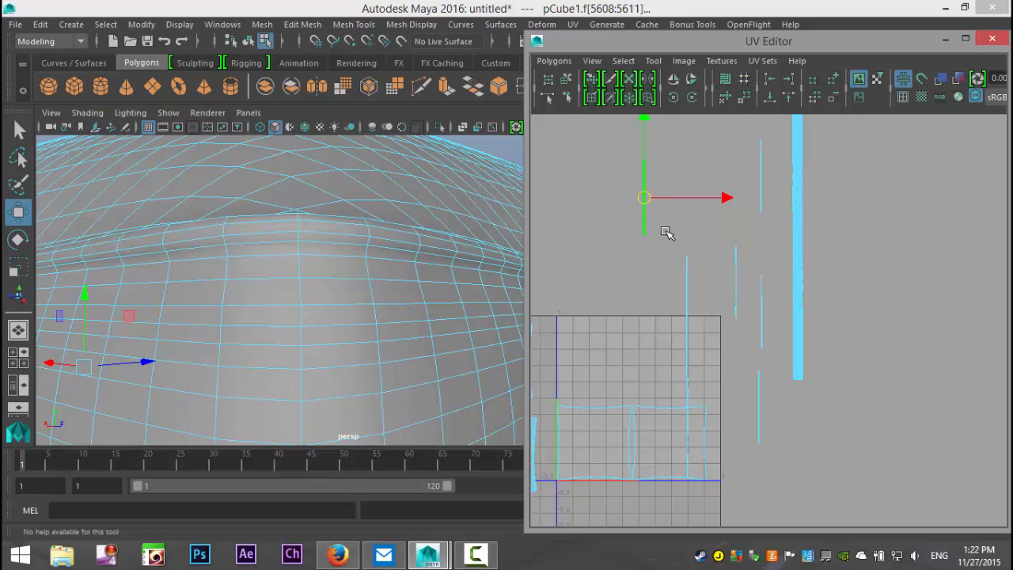
left_click(688, 285)
left_click_drag(686, 297, 607, 282)
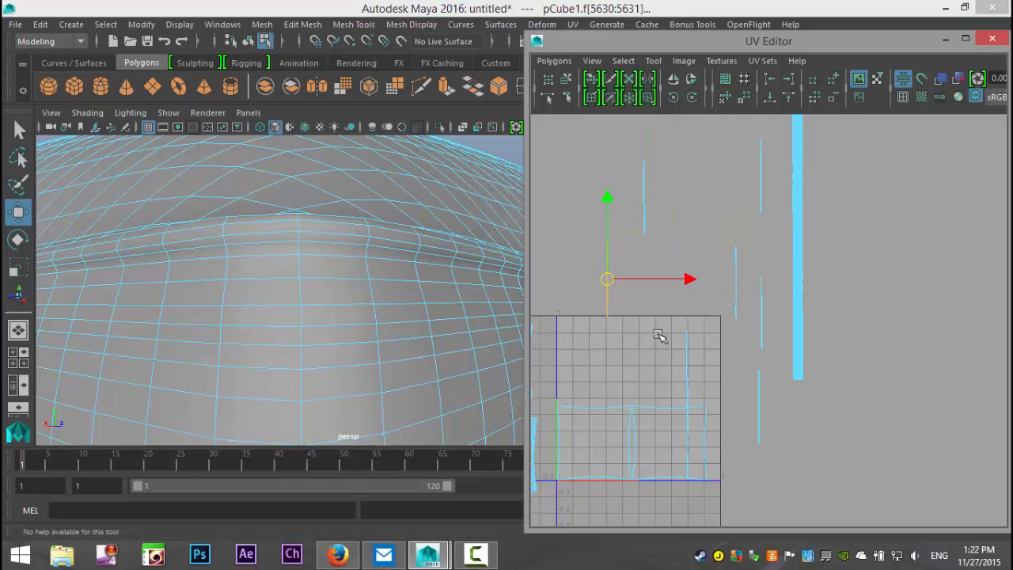
left_click(689, 360)
left_click_drag(688, 362, 708, 250)
left_click(688, 436)
left_click_drag(689, 441, 679, 278)
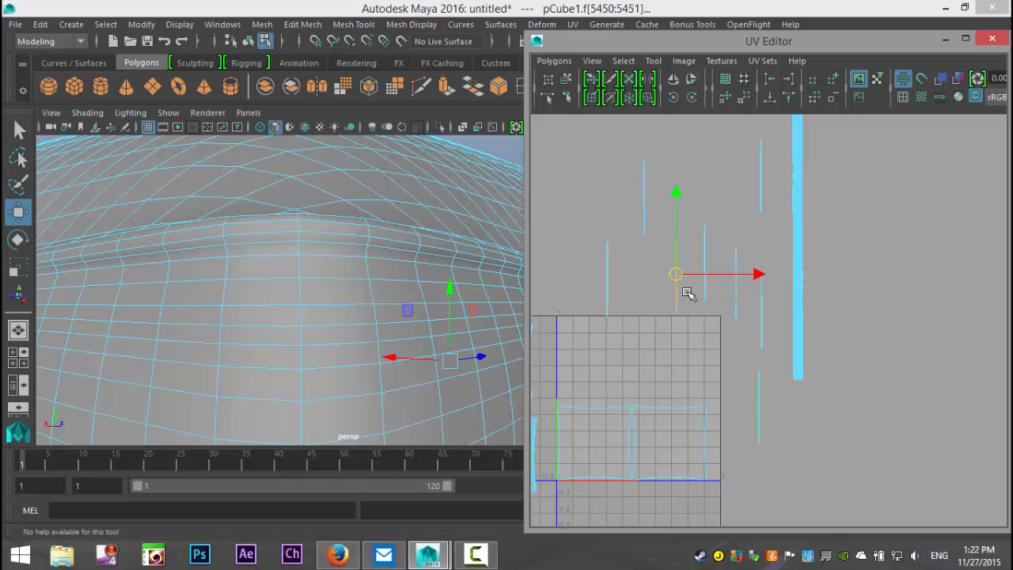
Widen the UV Editor window and switch to edge selection at the upper end of the uppermost separated bottom seam strip
middle_click_drag(687, 292, 680, 334, "alt")
left_click_drag(528, 237, 160, 224)
middle_click_drag(322, 230, 526, 356, "alt")
scroll(556, 272, "up", 5)
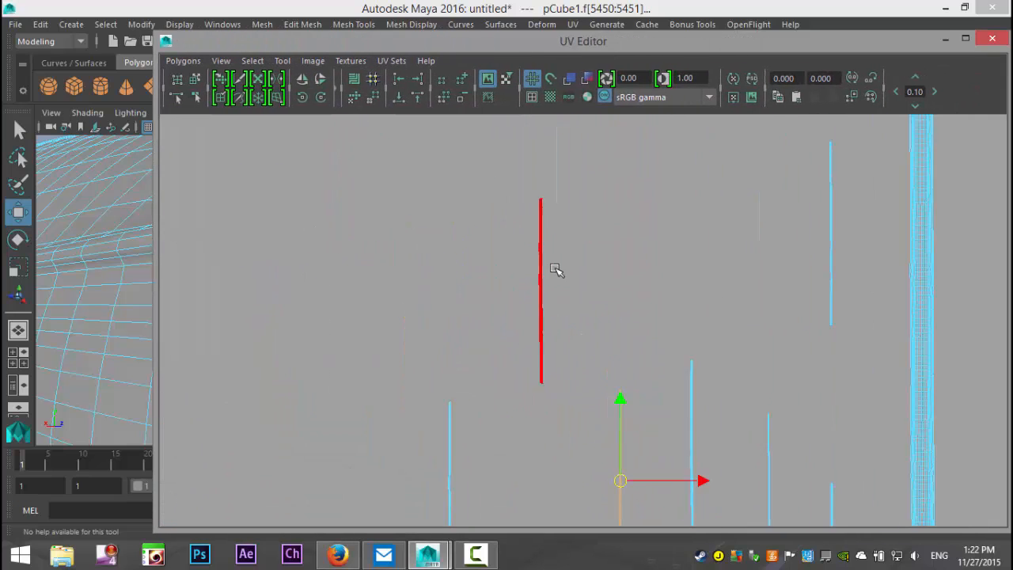
middle_click_drag(562, 258, 620, 439, "alt")
scroll(624, 365, "up", 4)
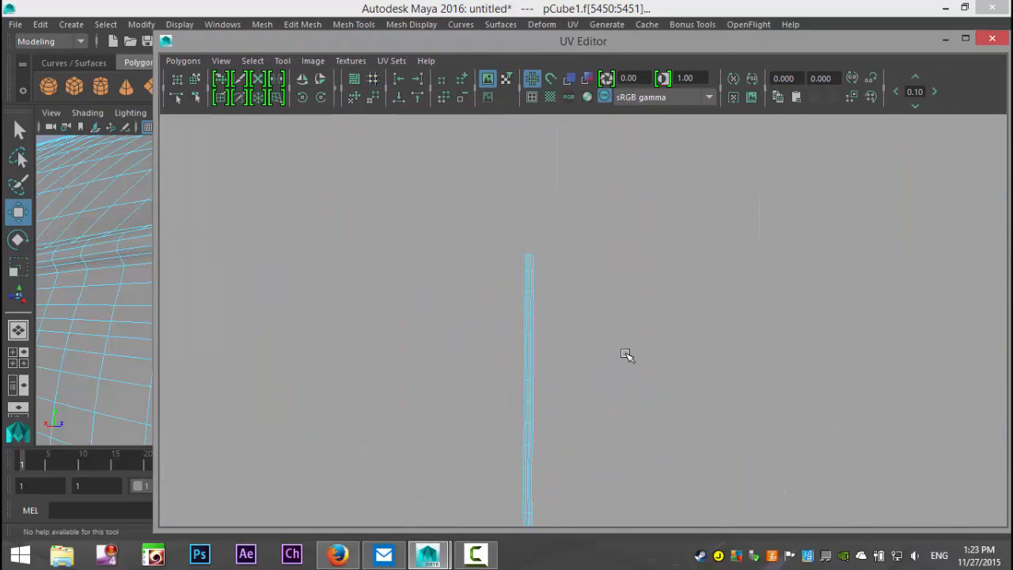
middle_click_drag(578, 285, 703, 411, "alt")
scroll(681, 382, "up", 6)
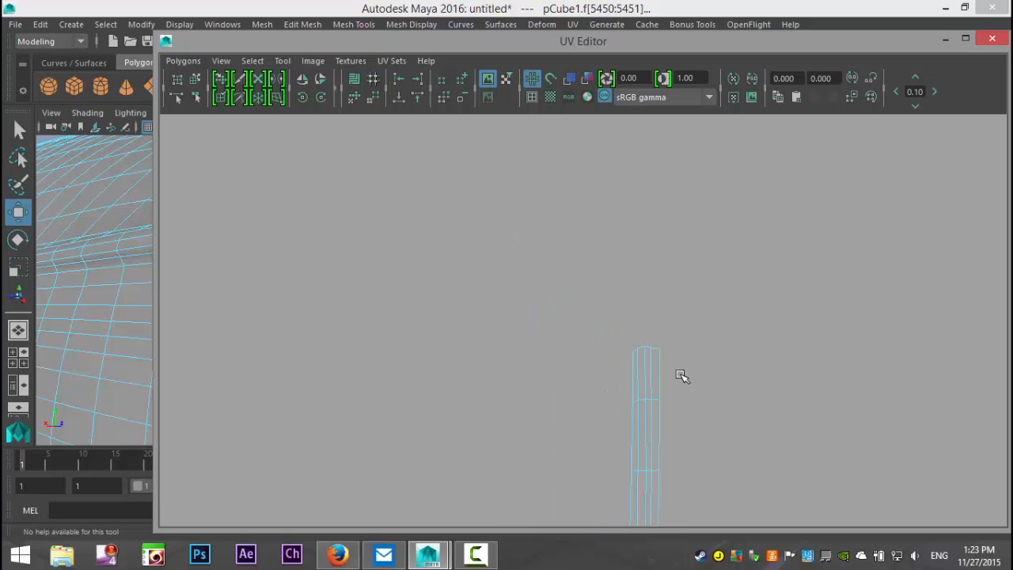
middle_click_drag(719, 376, 692, 367, "alt")
right_click_drag(610, 340, 607, 307)
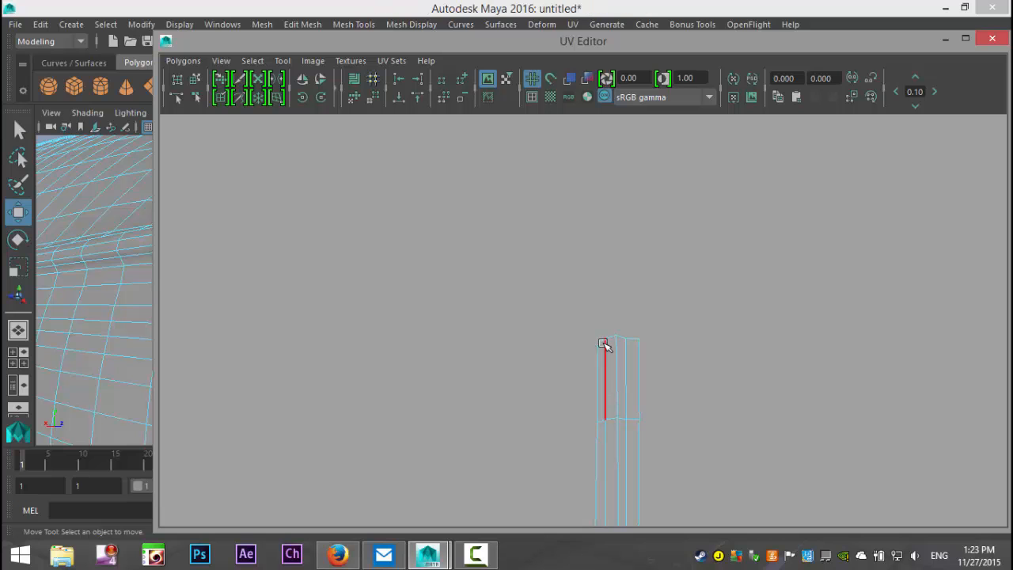
Try to join a neighbouring shell to the seam strip's upper end with Move and Sew UV Edges, and undo the sew
left_click(607, 343)
double_click(635, 339)
left_click(177, 62)
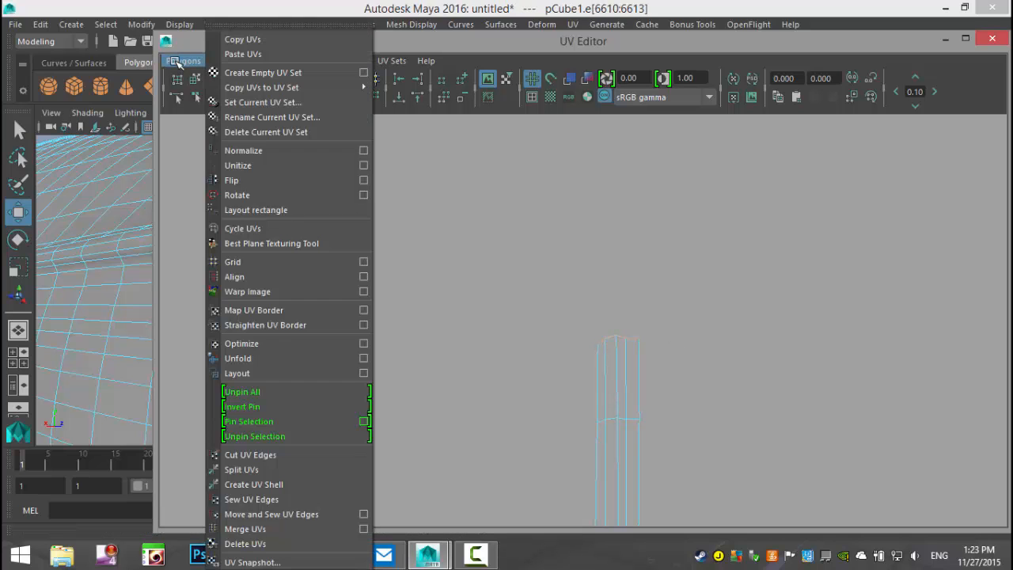
left_click(315, 514)
scroll(631, 430, "down", 8)
scroll(710, 351, "down", 2)
key("ctrl+z")
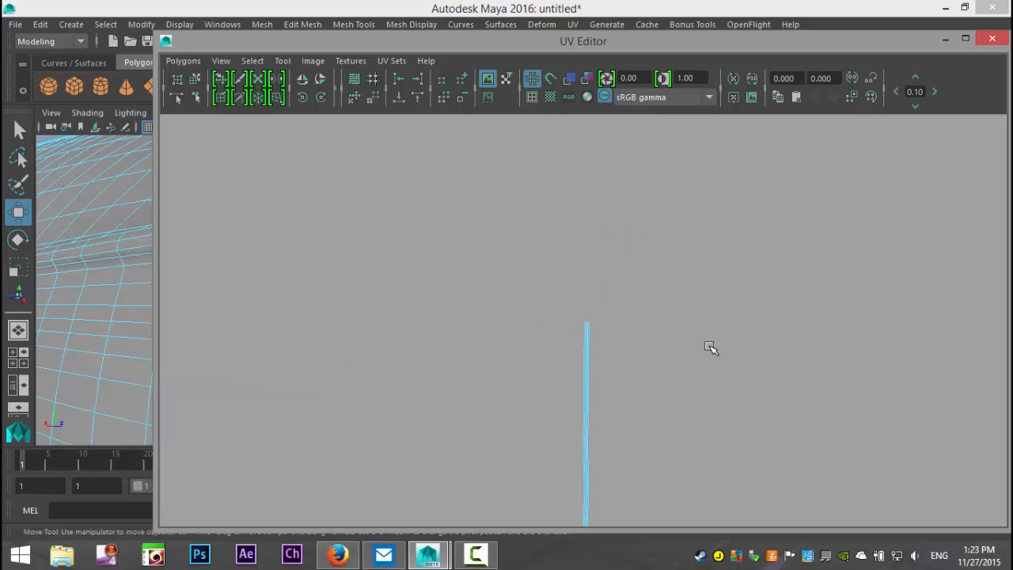
Select three edges across the seam strip's upper end and join the adjoining seam shell with Move and Sew UV Edges
scroll(703, 349, "up", 8)
scroll(705, 349, "up", 5)
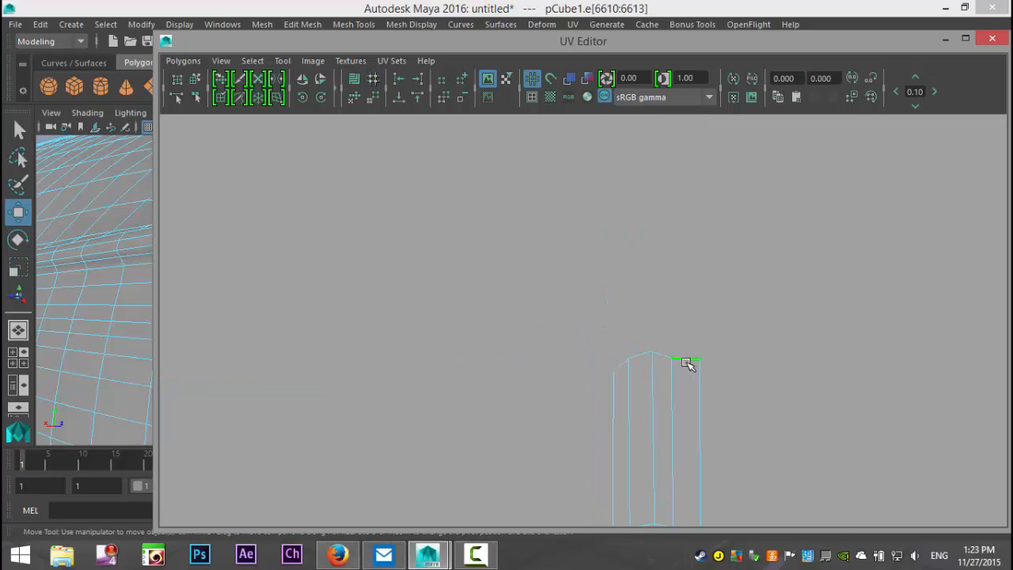
left_click(660, 355)
left_click(639, 356, "shift")
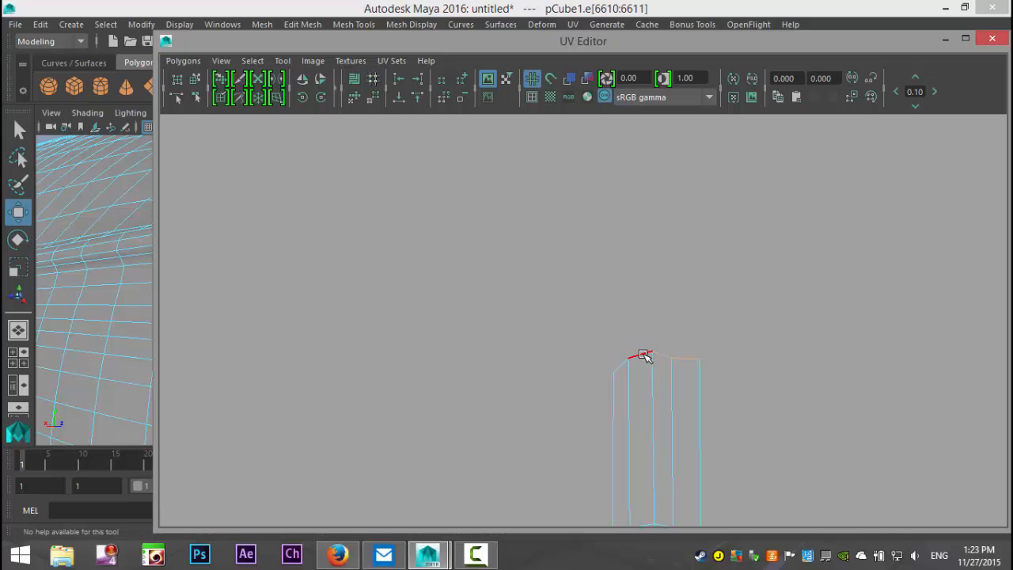
left_click(183, 64)
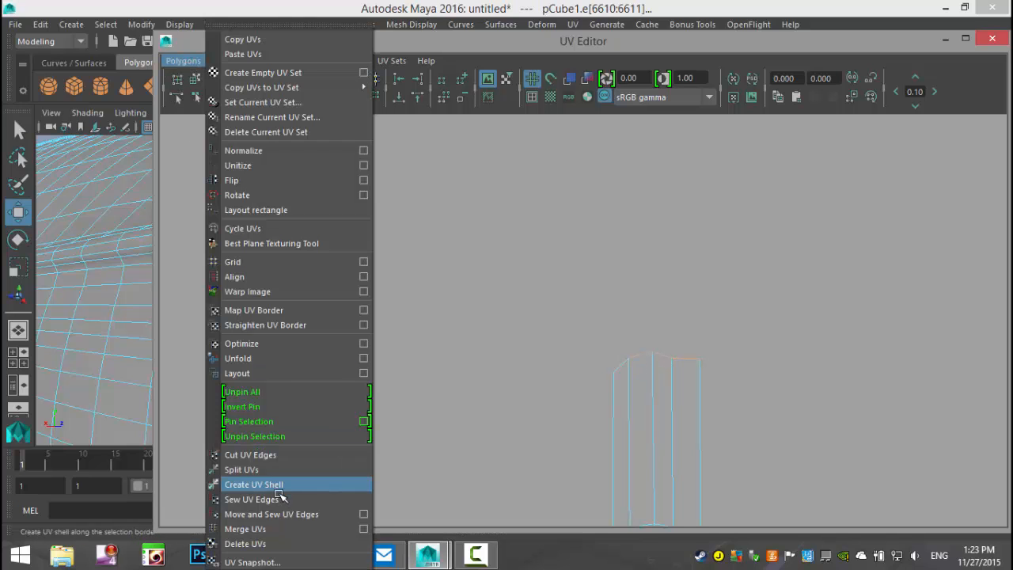
left_click(302, 514)
Select the slanted edge at the far end of the joined seam strip and attach the next shell with Move and Sew UV Edges
scroll(677, 429, "down", 5)
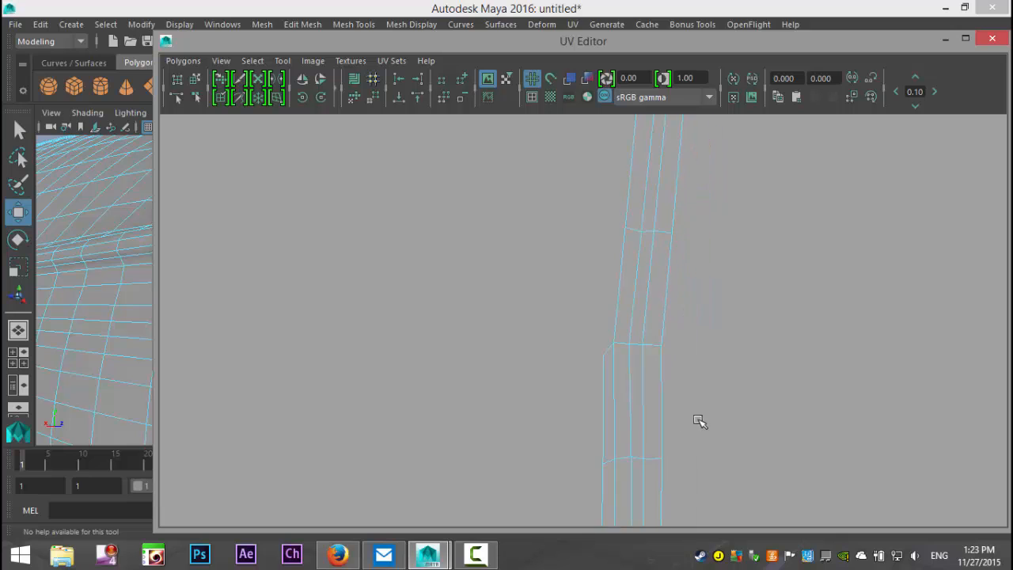
scroll(710, 405, "down", 2)
middle_click_drag(703, 314, 683, 538, "alt")
middle_click_drag(728, 264, 676, 446, "alt")
middle_click_drag(666, 207, 666, 384, "alt")
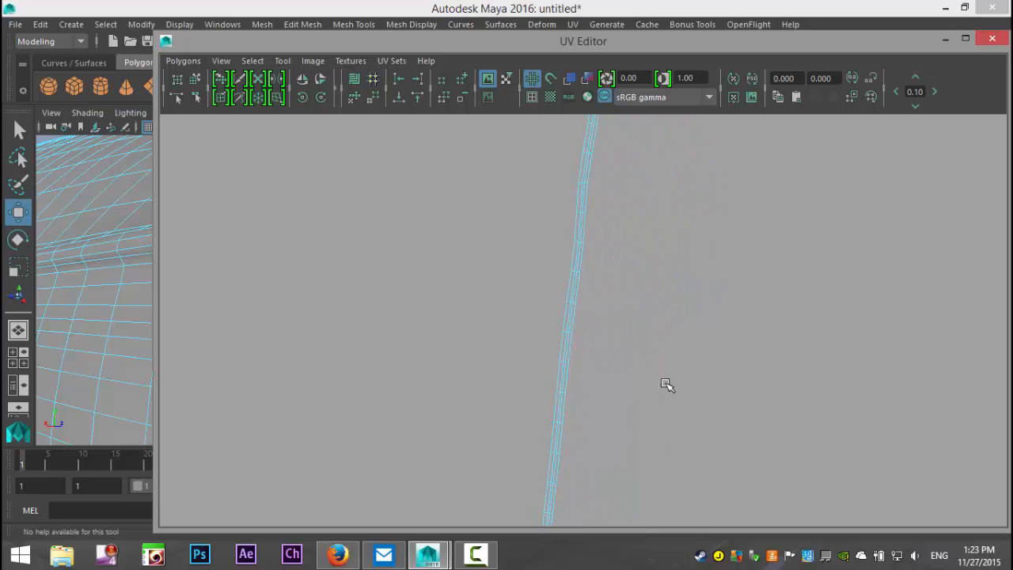
middle_click_drag(673, 217, 645, 382, "alt")
scroll(645, 381, "up", 5)
scroll(590, 333, "up", 1)
left_click(557, 315)
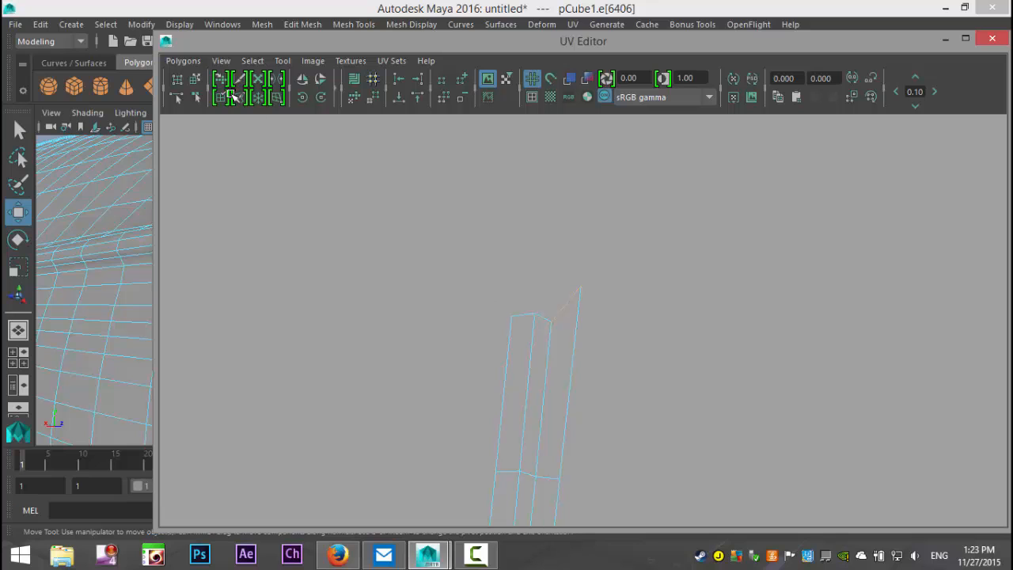
left_click(183, 61)
left_click(325, 513)
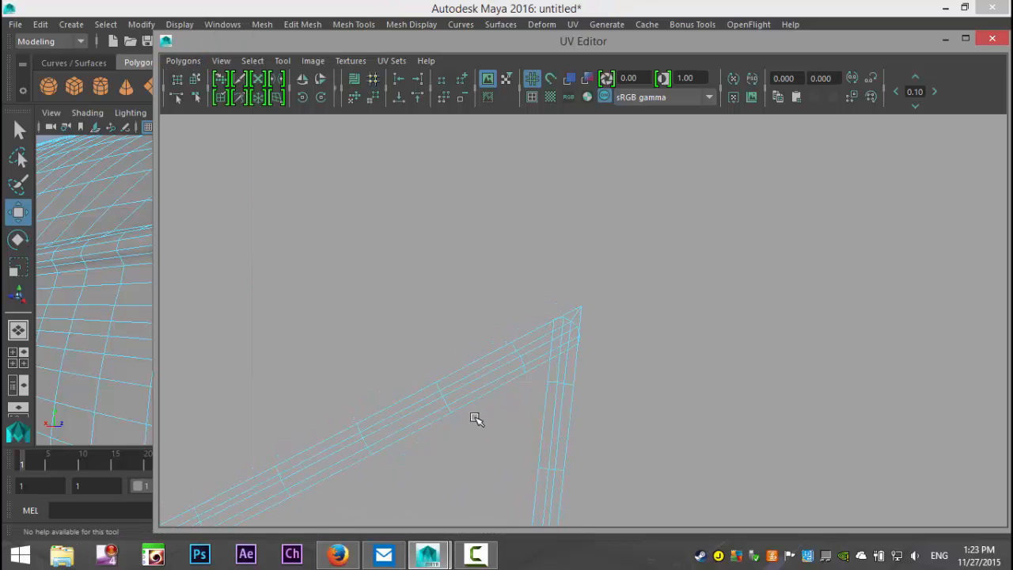
Select the faces of the joined bottom seam shell and unfold its UVs
right_click_drag(530, 354, 486, 336)
left_click(554, 346)
left_click(183, 61)
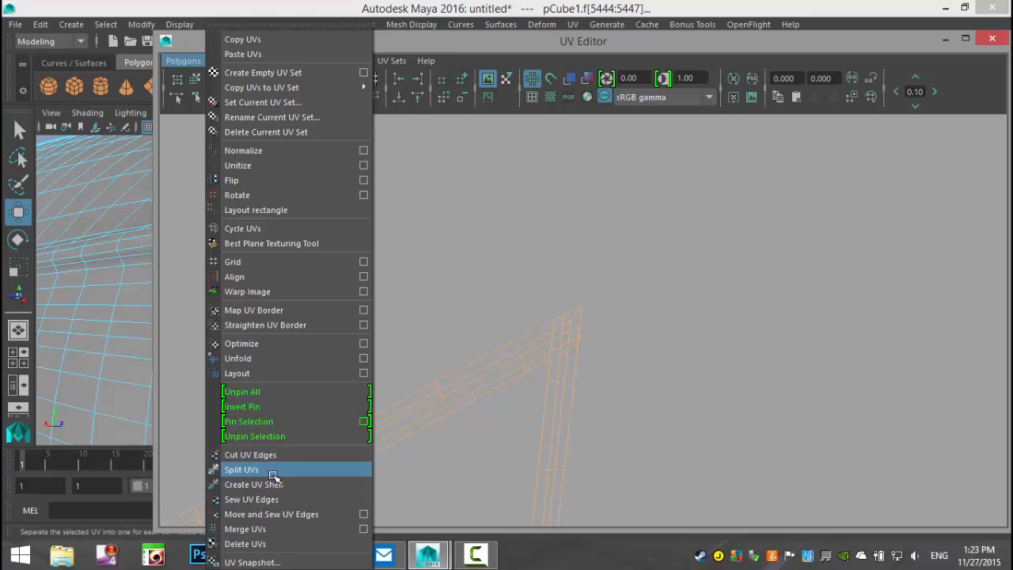
left_click(256, 361)
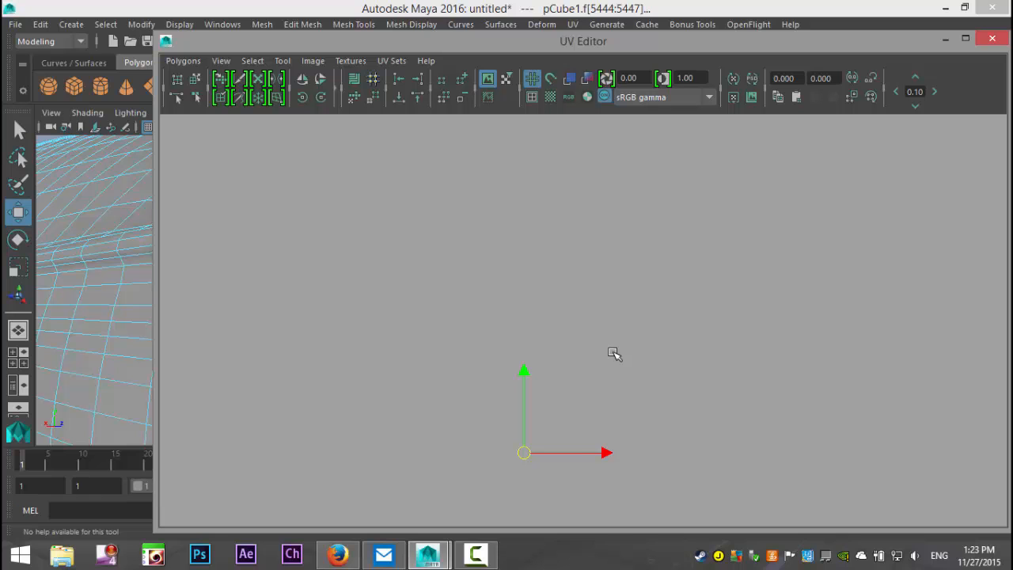
Select the unfolded seam shell among the overlapping horizontal strips and move it up clear of the wide side strip
middle_click_drag(611, 382, 605, 266, "alt")
scroll(625, 319, "up", 10)
scroll(588, 333, "up", 1)
middle_click_drag(588, 333, 761, 371, "alt")
scroll(710, 362, "up", 5)
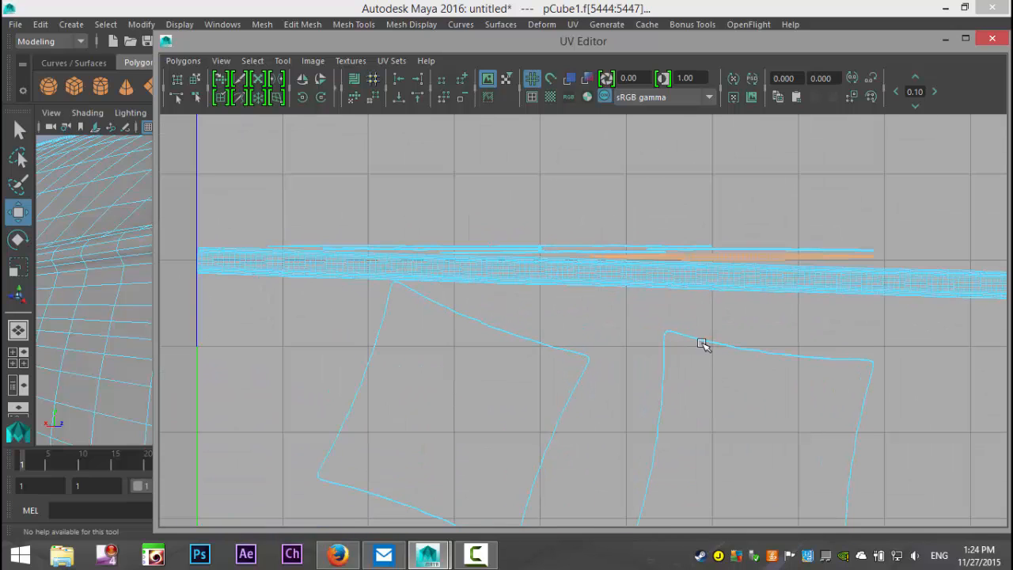
left_click(628, 277)
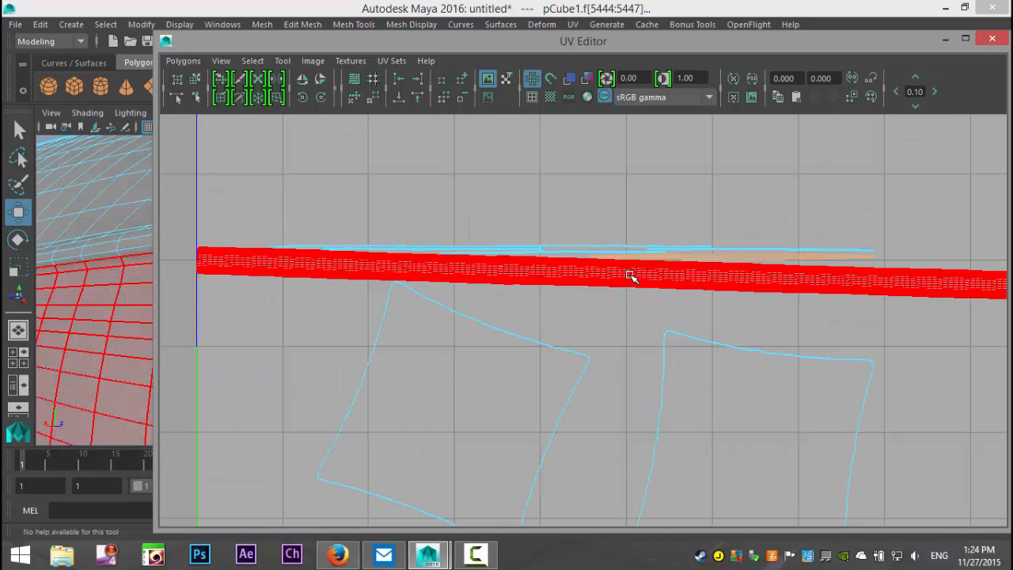
left_click(672, 253)
left_click(657, 276)
left_click(692, 257)
left_click(730, 256)
left_click(735, 256)
left_click_drag(735, 256, 738, 184)
Move four of the remaining thin seam shells one by one above the wide side strip, spaced apart from each other
left_click(524, 250)
left_click_drag(600, 248, 534, 191)
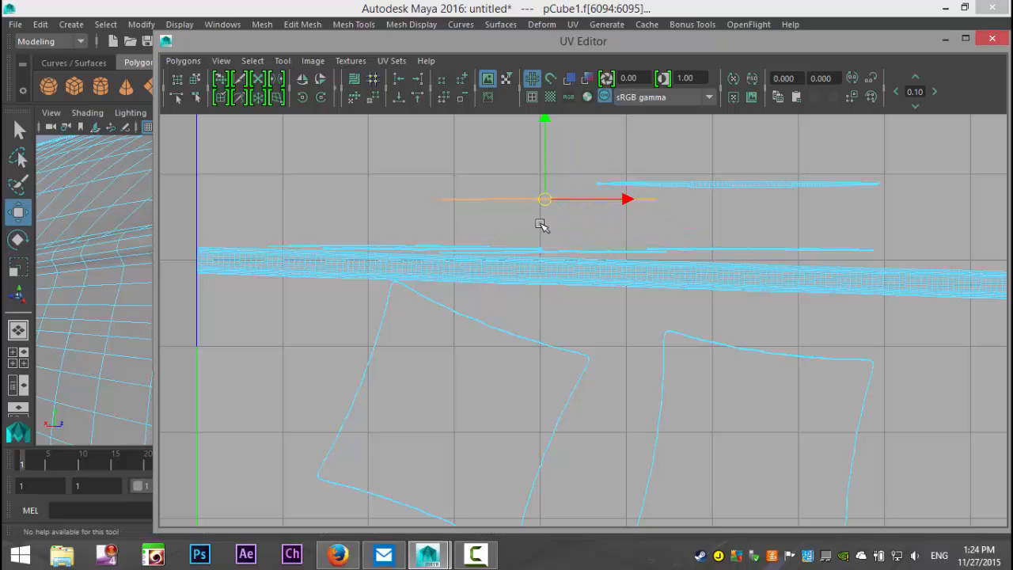
left_click(470, 248)
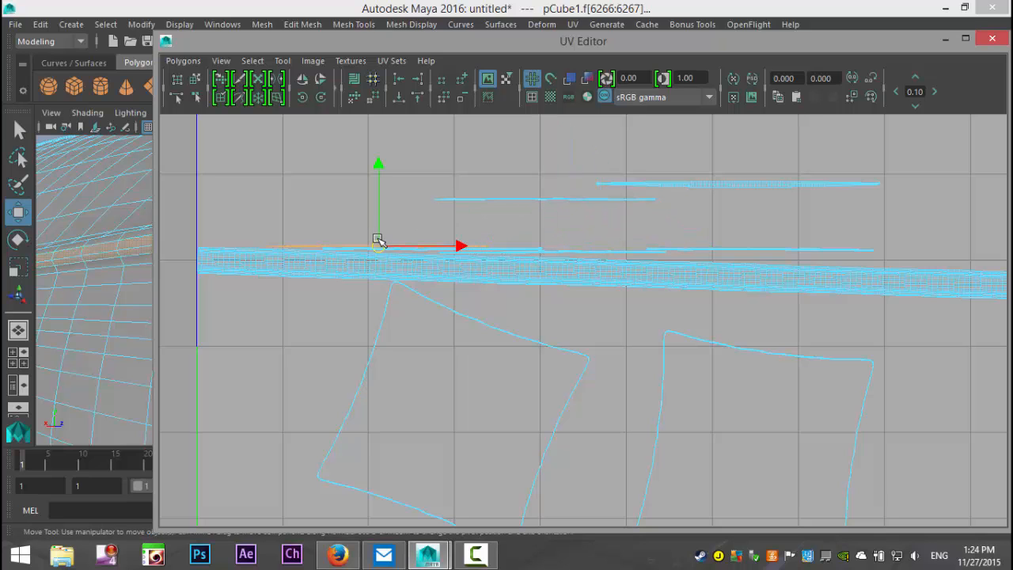
left_click_drag(379, 243, 373, 185)
left_click(409, 245)
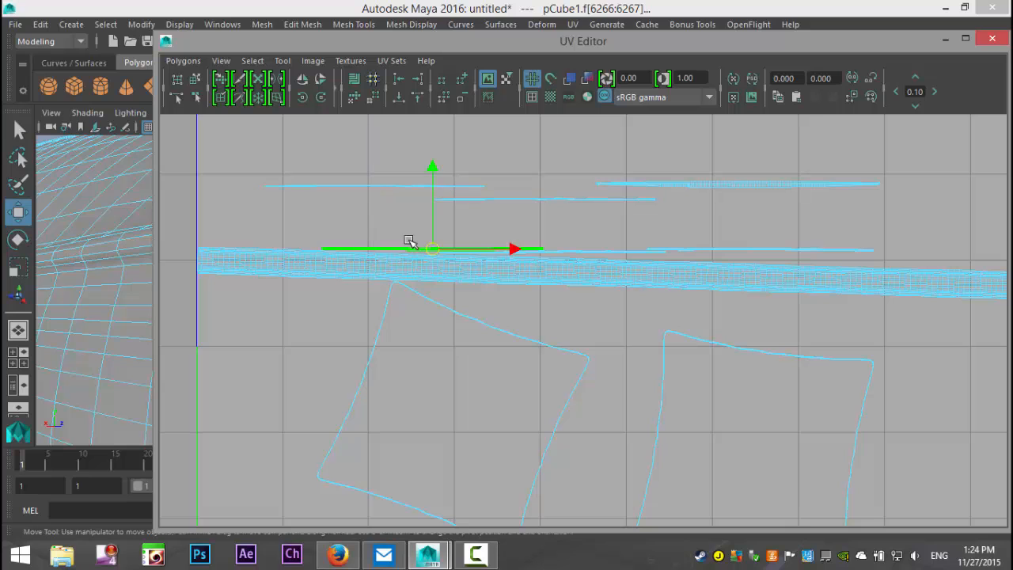
left_click_drag(430, 249, 503, 230)
left_click(602, 251)
left_click_drag(593, 244, 746, 225)
Select an end edge of one of the thin horizontal seam strips and join its matching strip with Move and Sew UV Edges
scroll(729, 231, "up", 2)
scroll(732, 230, "up", 1)
middle_click_drag(656, 200, 701, 298, "alt")
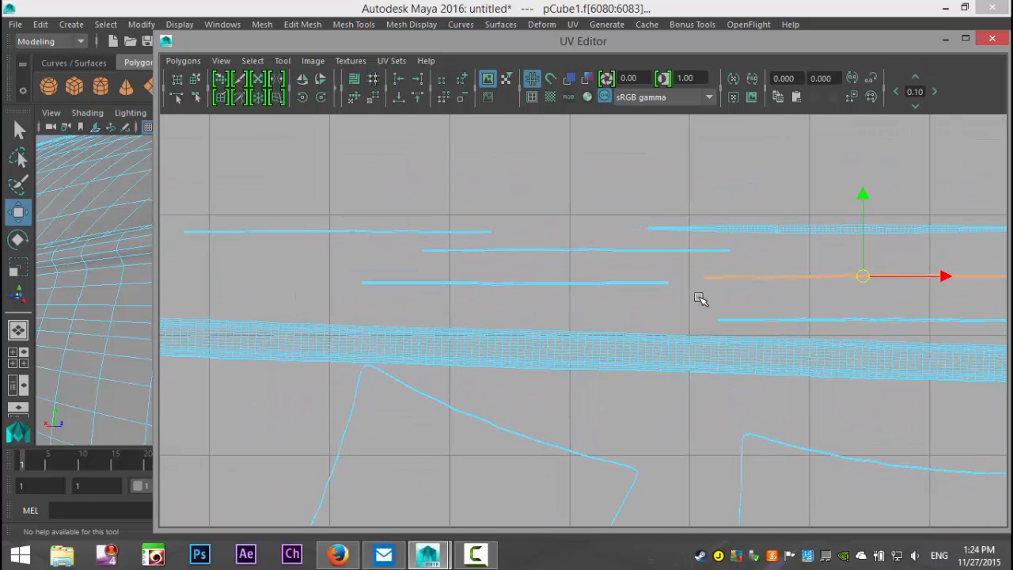
right_click_drag(709, 281, 701, 240)
right_click_drag(706, 277, 800, 275, "alt")
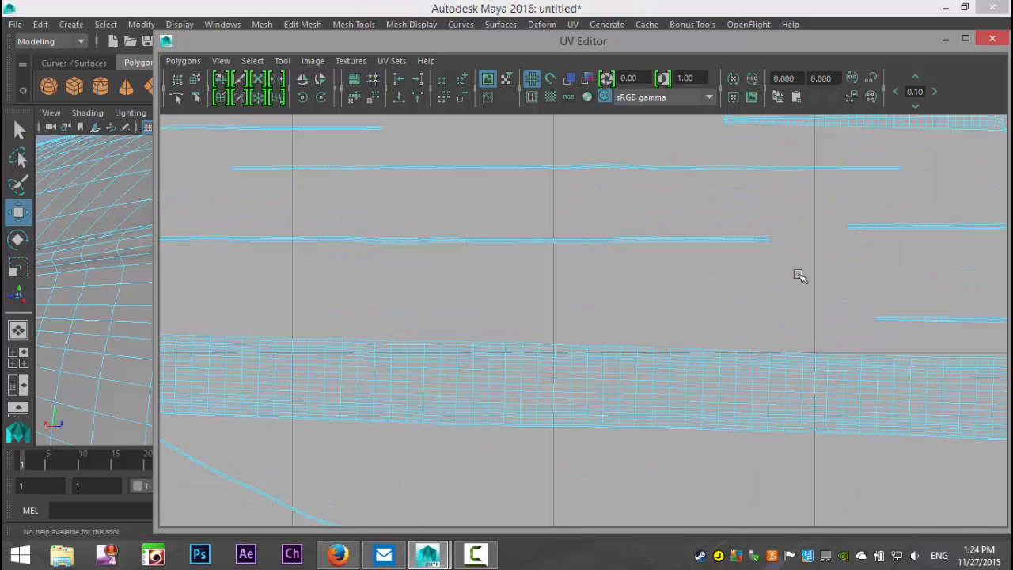
left_click(848, 228)
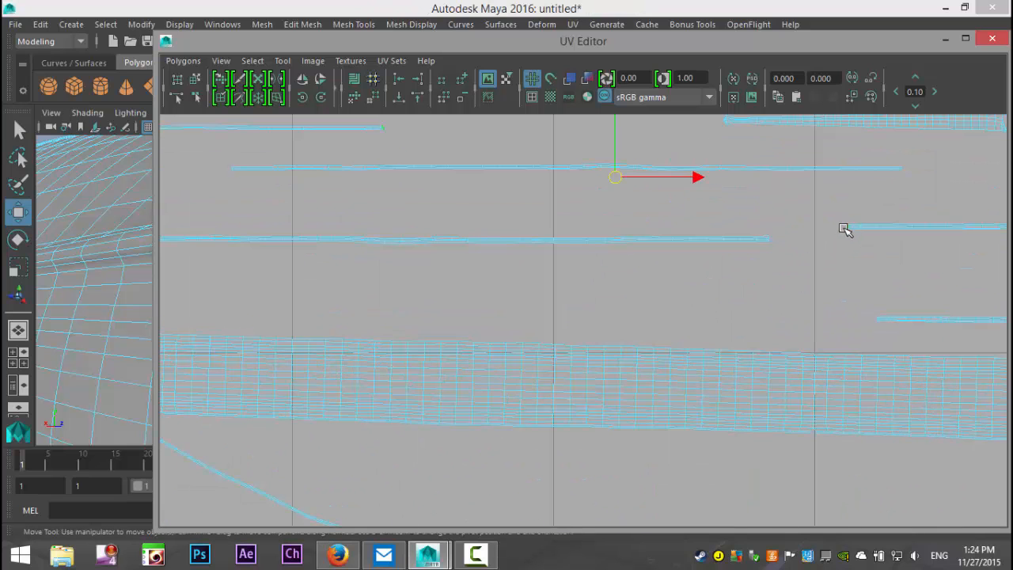
left_click(183, 60)
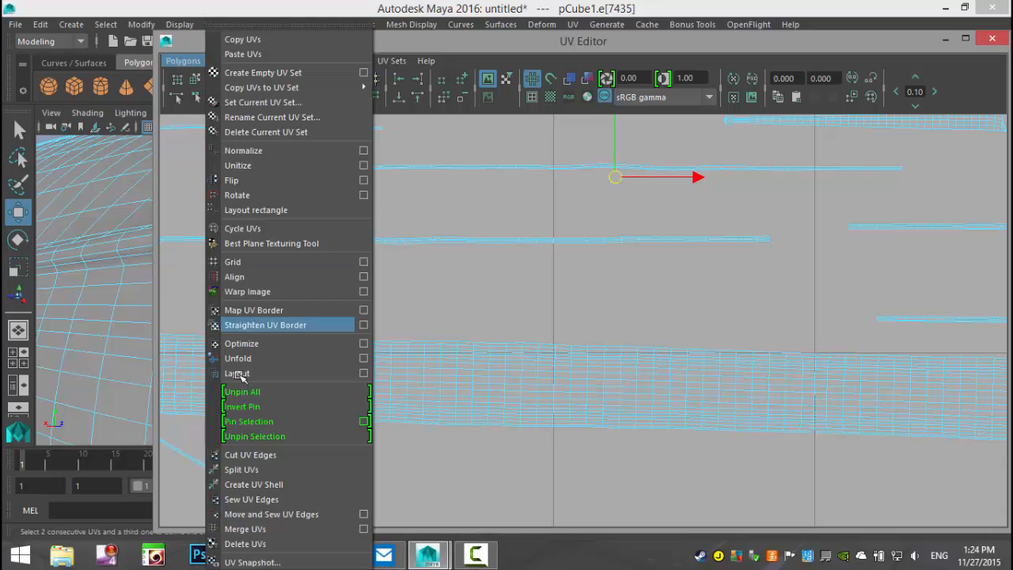
left_click(304, 513)
Select the edge at the free end of the newly attached diagonal strip and move and sew a third seam strip onto it
scroll(683, 334, "down", 2)
middle_click_drag(703, 303, 733, 475, "alt")
middle_click_drag(513, 292, 671, 420, "alt")
middle_click_drag(532, 335, 571, 439, "alt")
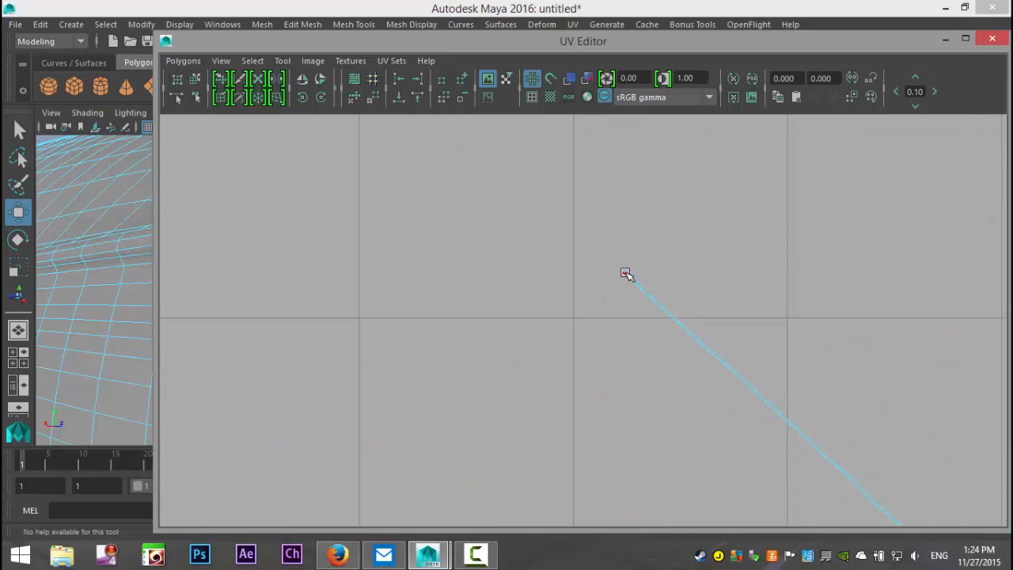
scroll(624, 288, "up", 5)
middle_click_drag(617, 311, 553, 435, "alt")
scroll(578, 401, "up", 6)
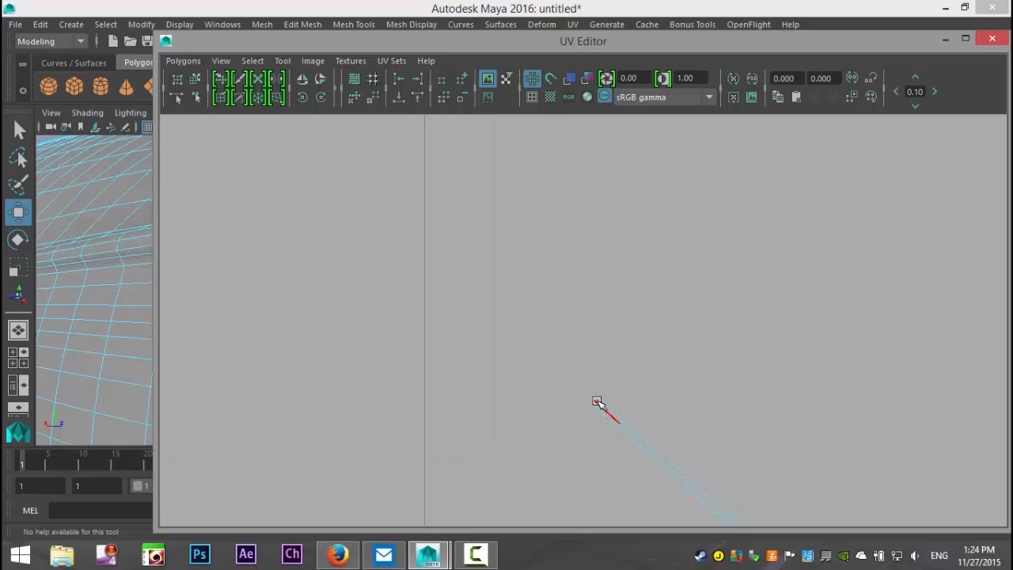
left_click(595, 402)
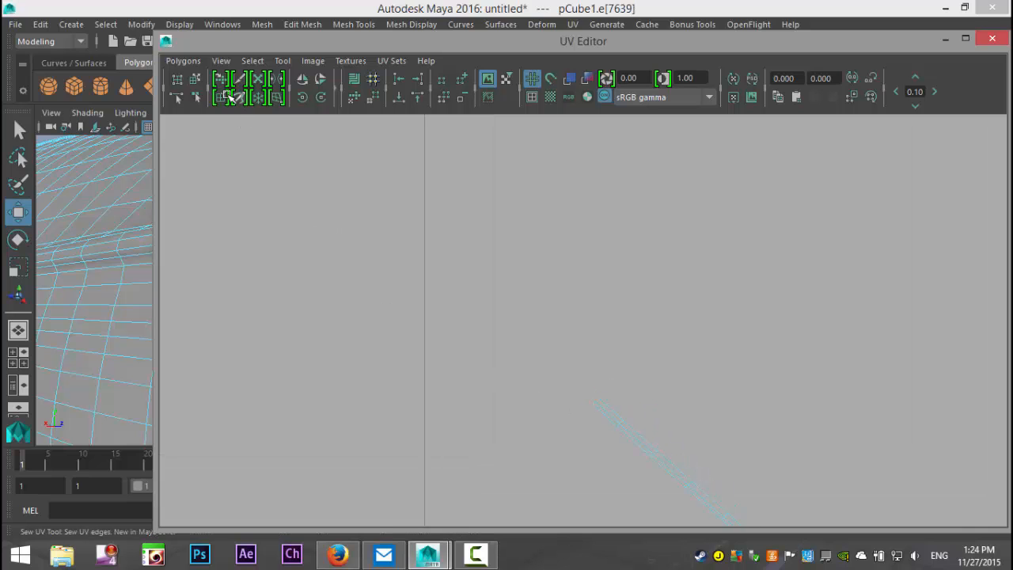
left_click(183, 61)
left_click(329, 514)
Select the end edge at the top of the third, vertical strip and move and sew a fourth seam strip onto it
scroll(531, 421, "down", 5)
scroll(587, 386, "down", 4)
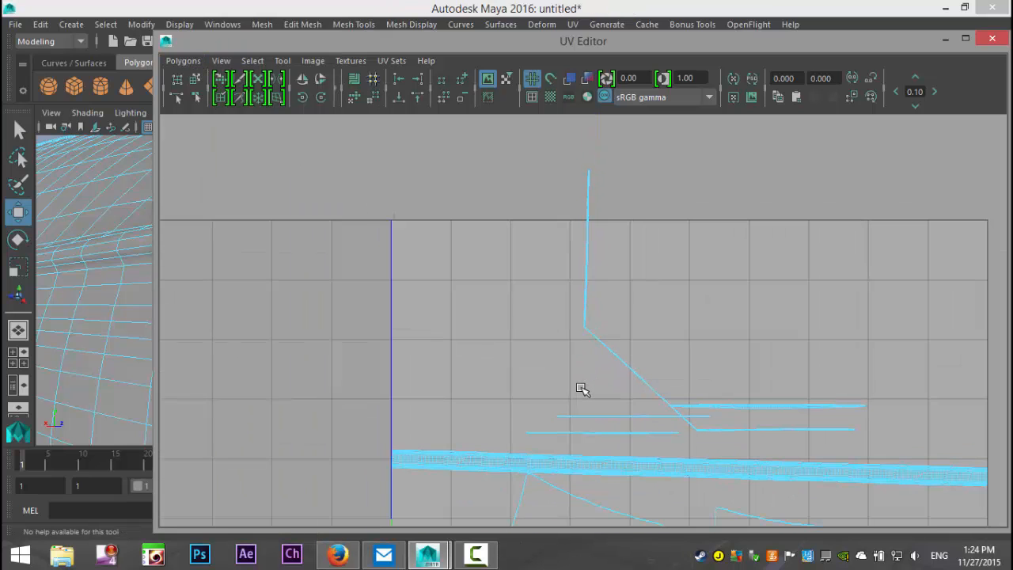
middle_click_drag(648, 309, 617, 508, "alt")
scroll(632, 452, "up", 6)
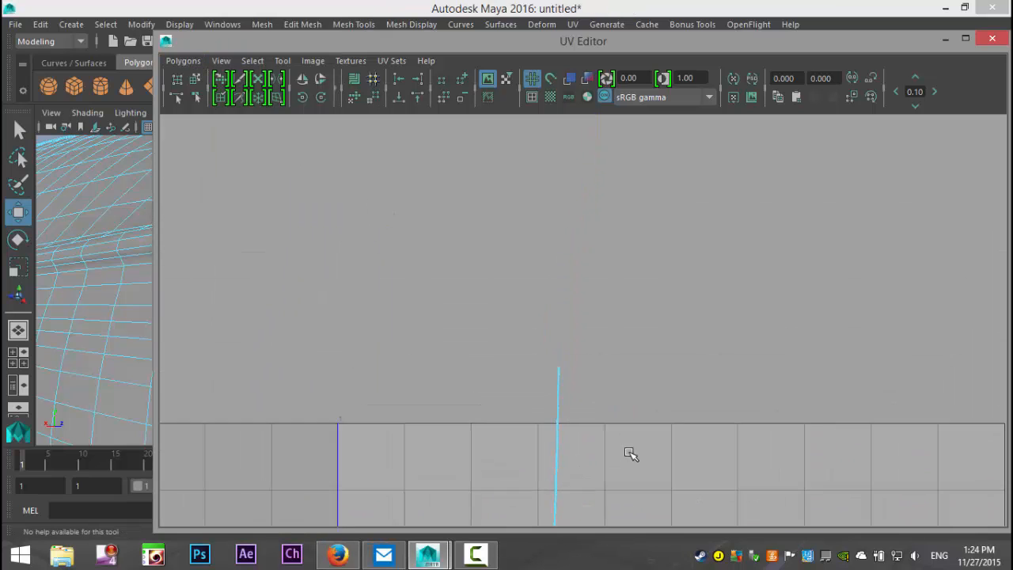
middle_click_drag(638, 431, 673, 317, "alt")
scroll(659, 337, "up", 3)
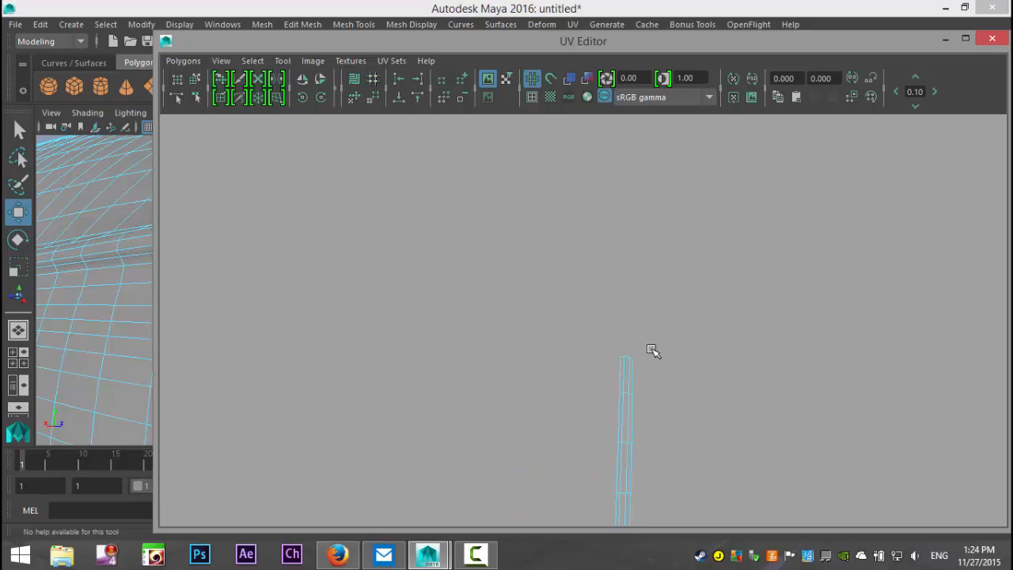
left_click(627, 355)
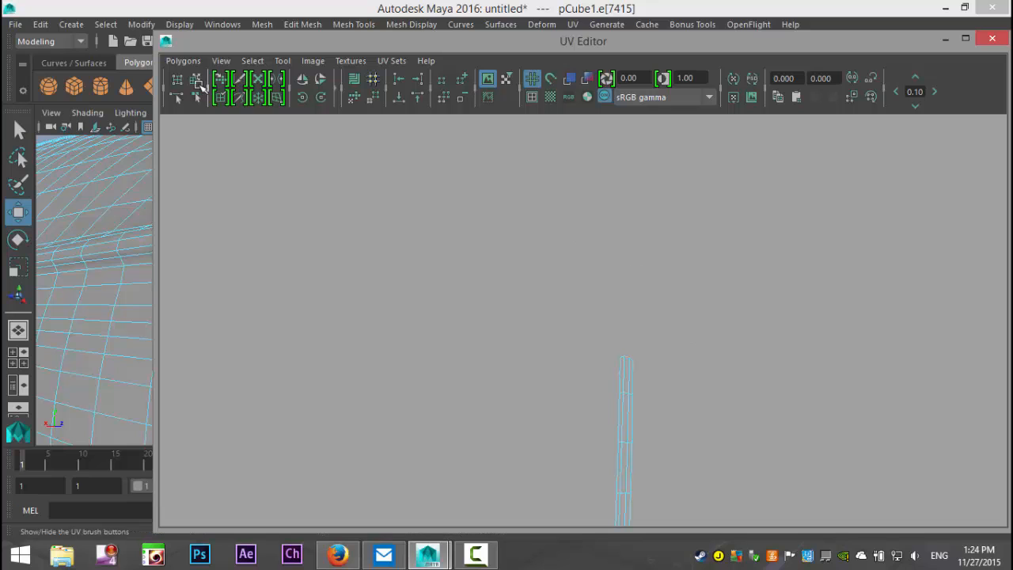
left_click(183, 61)
left_click(317, 515)
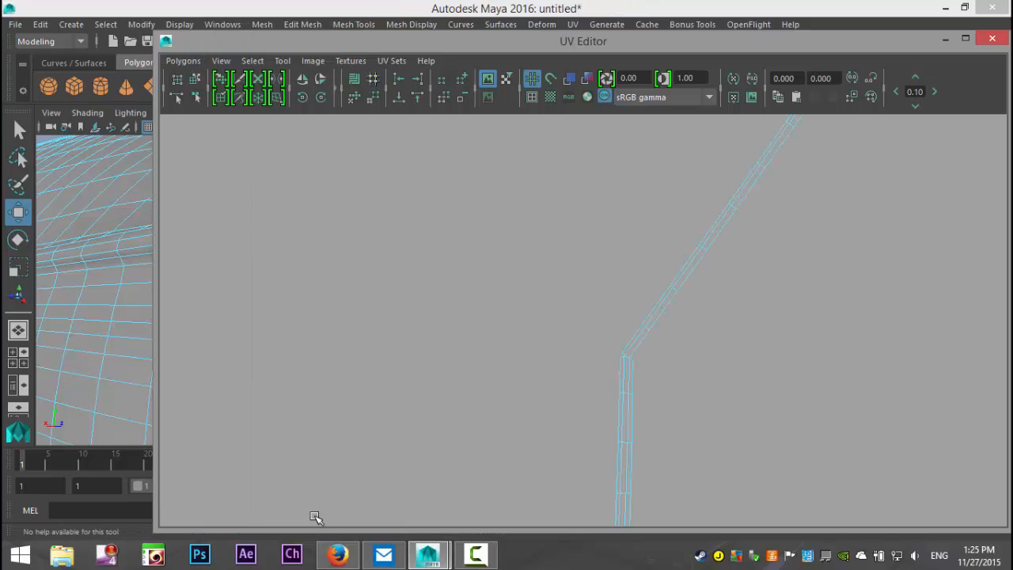
Select the end edge of the short thin strip just above the wide strip and join it to its neighbour with Move and Sew UV Edges
scroll(653, 386, "down", 5)
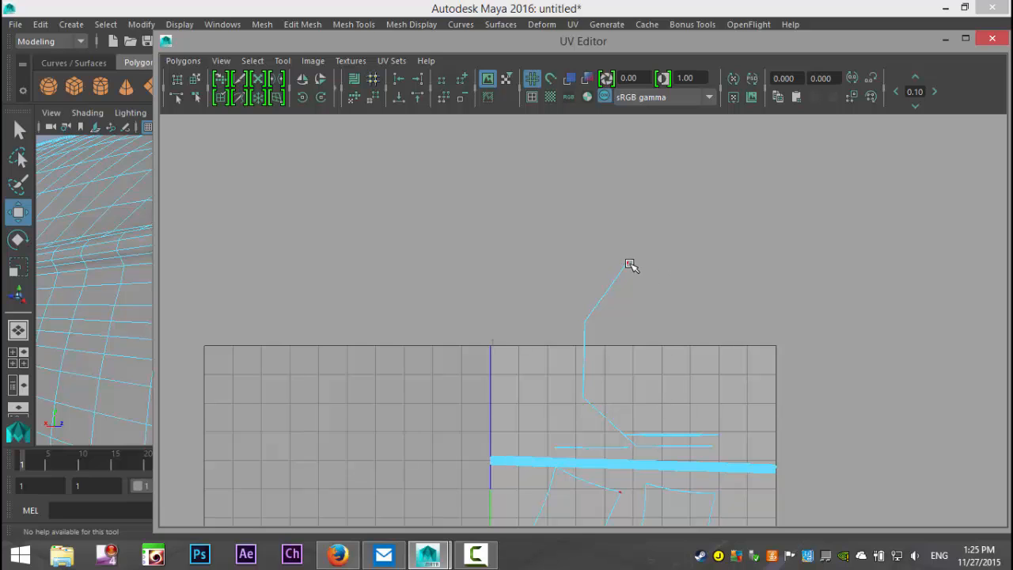
left_click(630, 263)
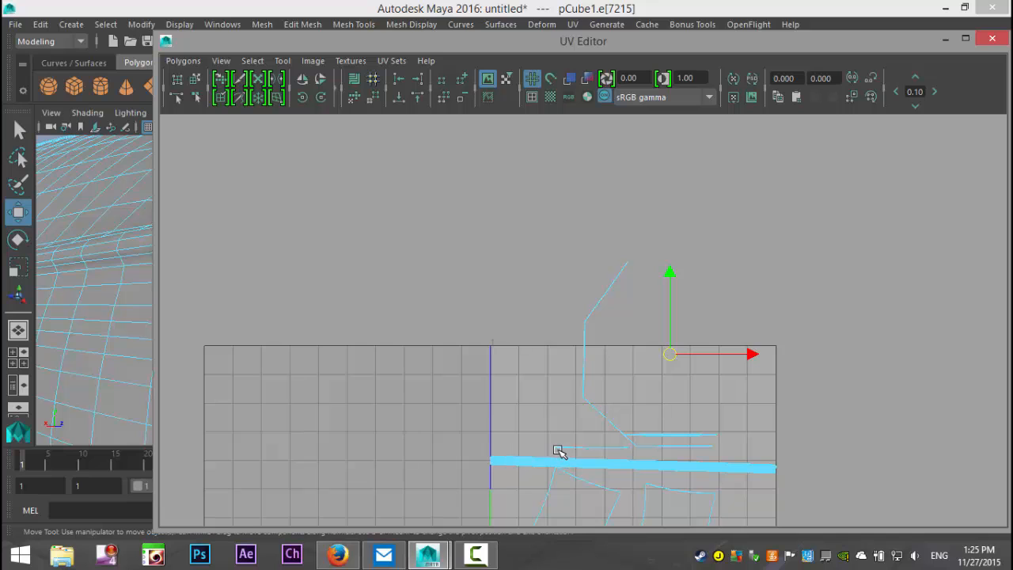
left_click(555, 447)
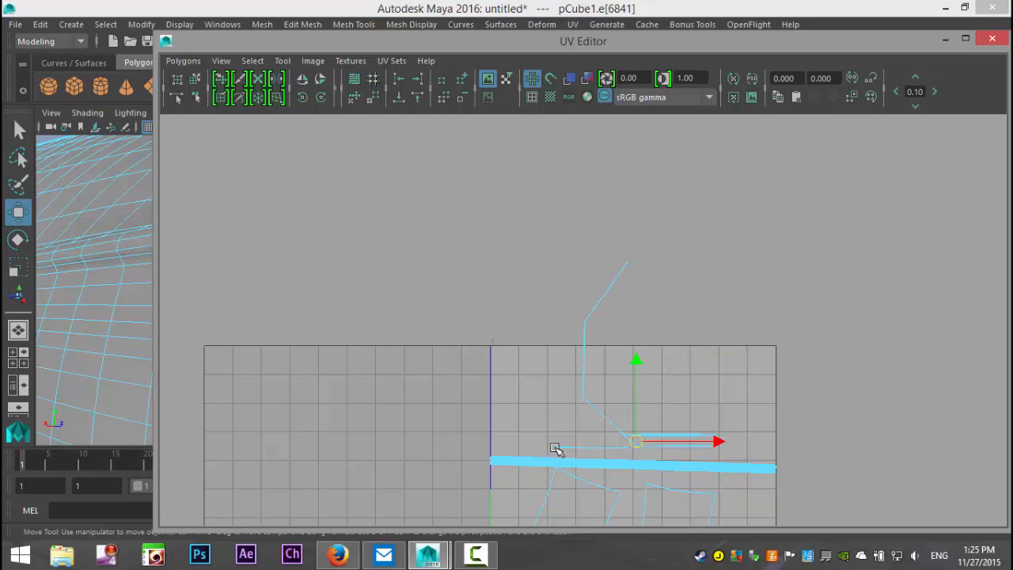
left_click(183, 63)
left_click(319, 514)
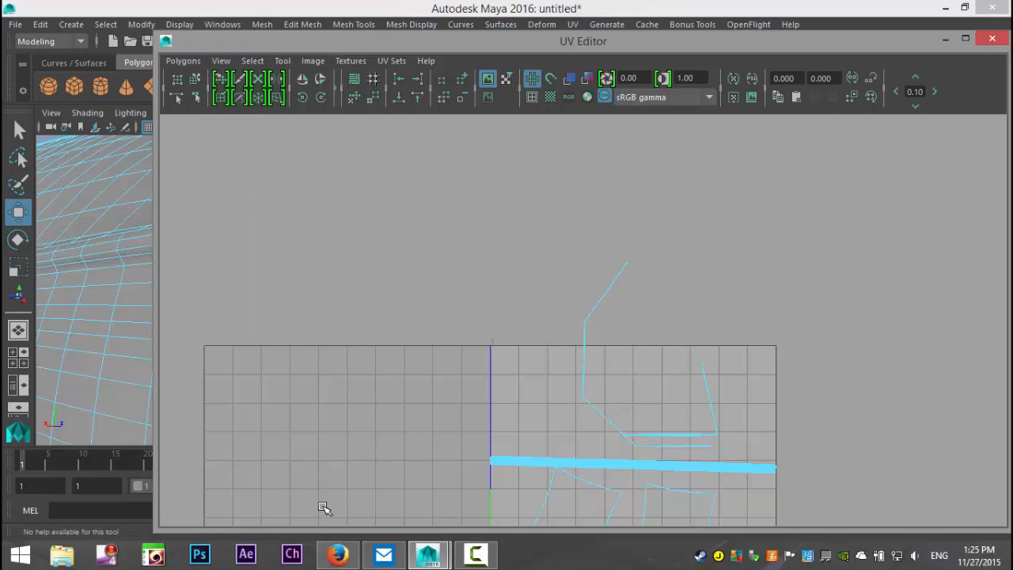
Move the L-shaped joined seam strip up and away from the longer chain of strips, and unfold its UVs
middle_click_drag(680, 452, 610, 361, "alt")
scroll(610, 367, "up", 3)
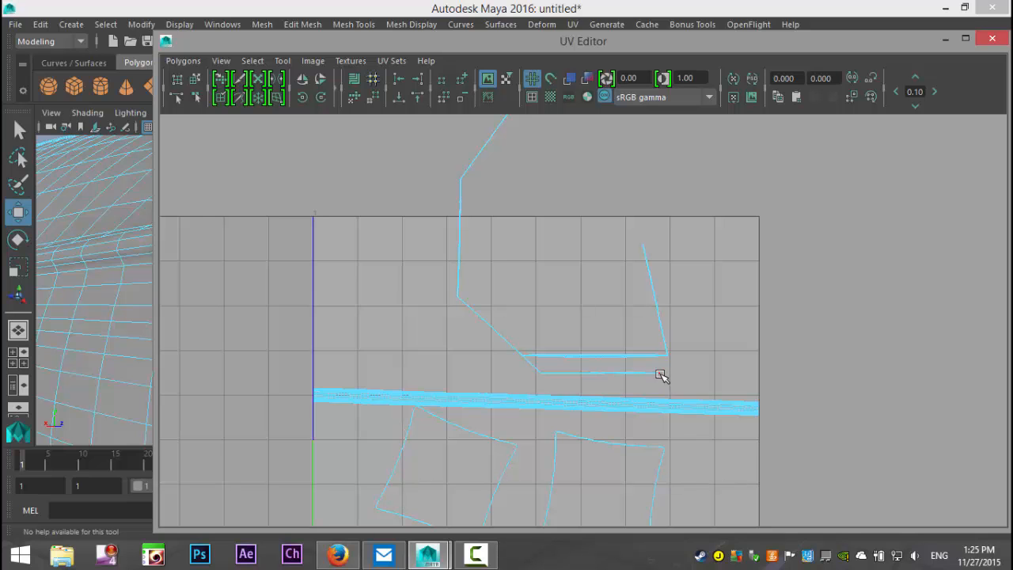
middle_click_drag(715, 278, 687, 434, "alt")
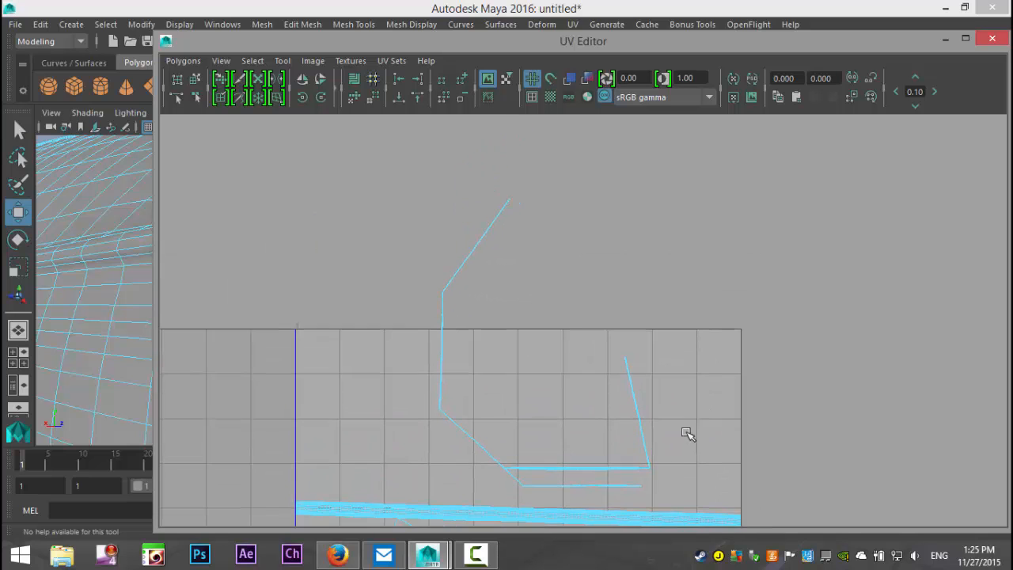
left_click(642, 486)
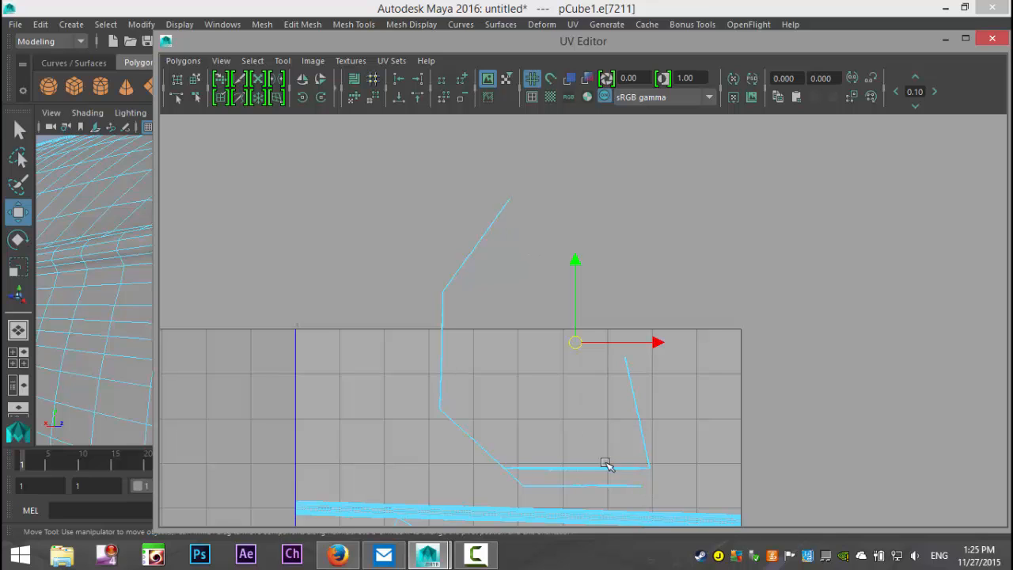
right_click_drag(642, 394, 642, 435)
left_click(628, 436)
left_click_drag(580, 412, 692, 298)
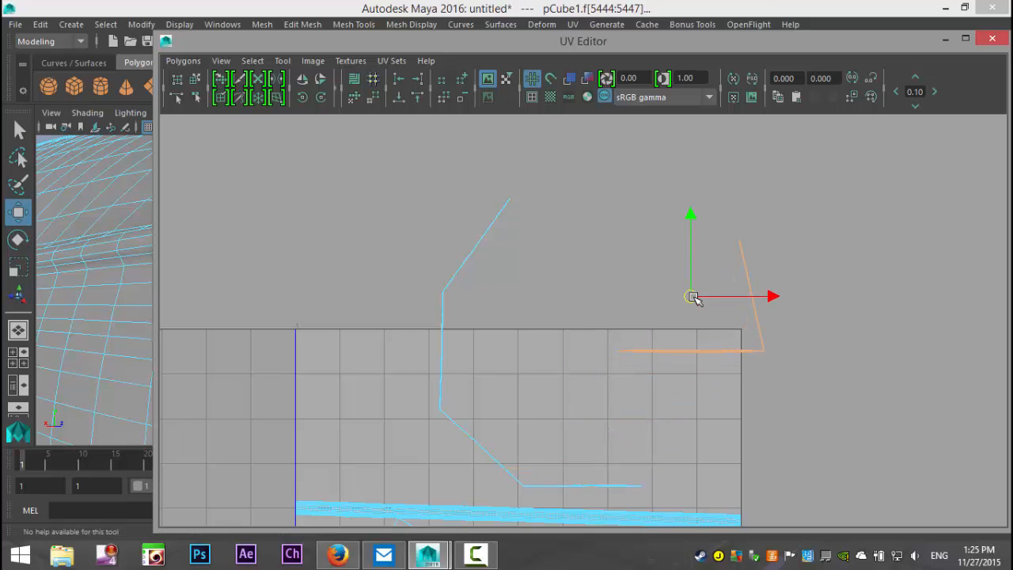
left_click(186, 64)
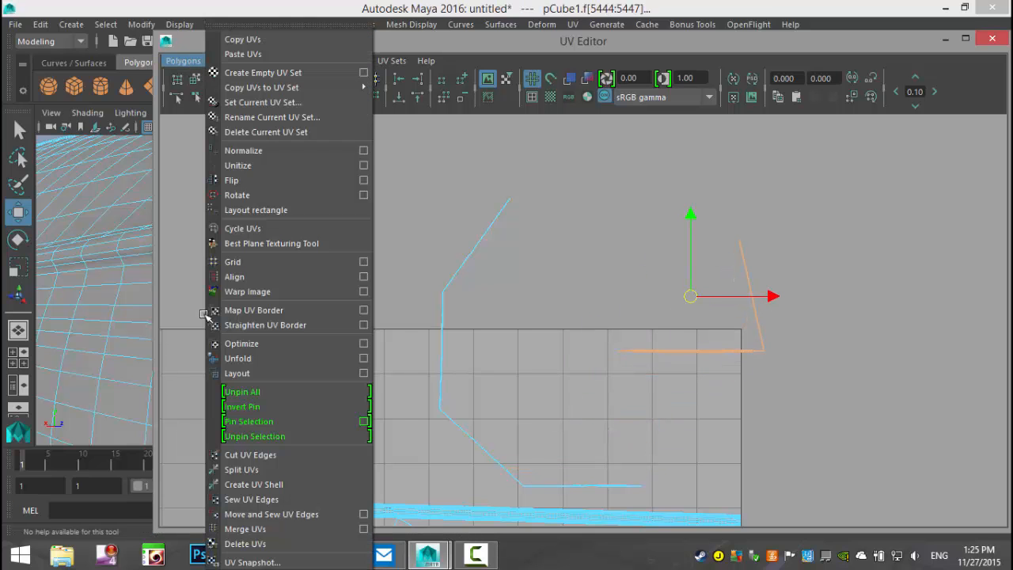
left_click(256, 362)
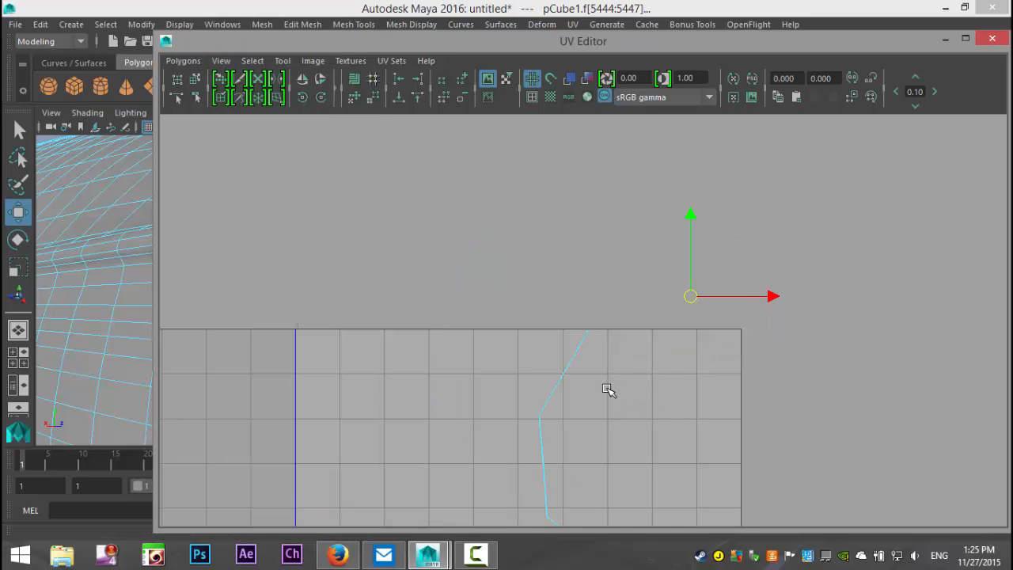
Move the long bent chain of seam strips outside the UV grid, to the right of the 0-1 area
right_click_drag(607, 389, 607, 422, "alt")
middle_click_drag(614, 430, 584, 327, "alt")
double_click(559, 313)
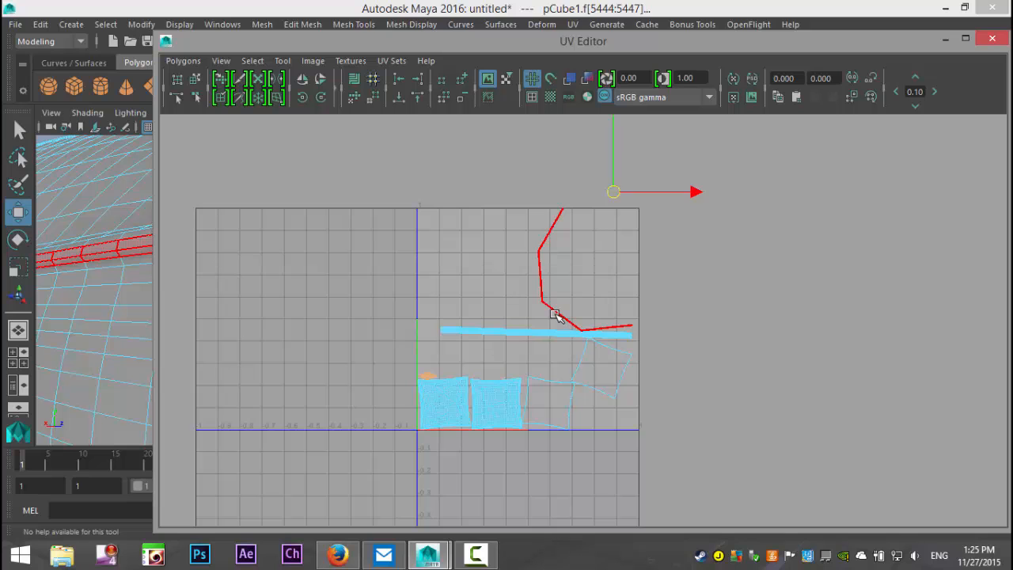
left_click(555, 314)
left_click_drag(587, 270, 748, 231)
Move the wide side strip near the top of the UV grid and the upright square outline shell above the two pillow faces
left_click(536, 332)
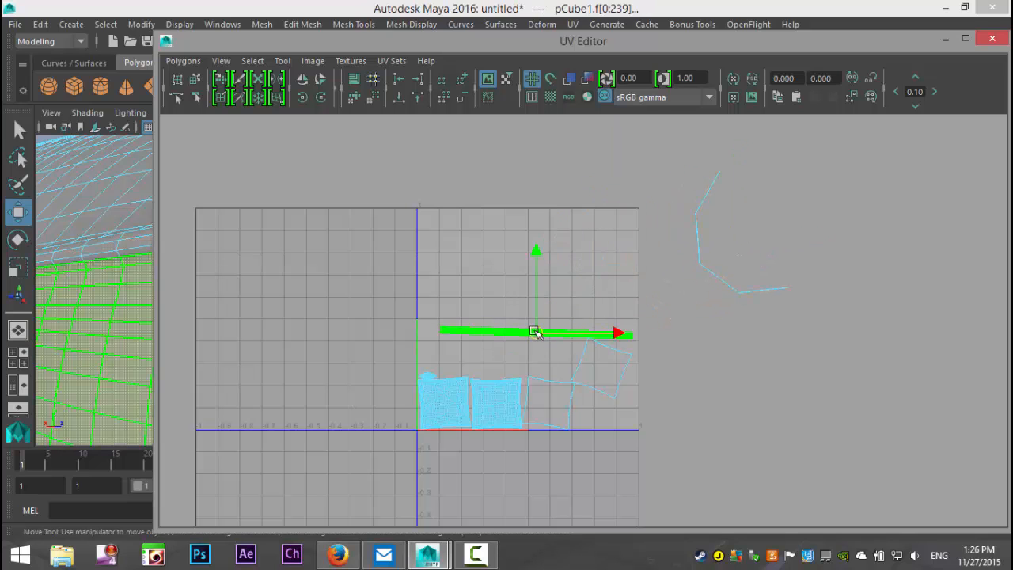
left_click_drag(536, 332, 589, 231)
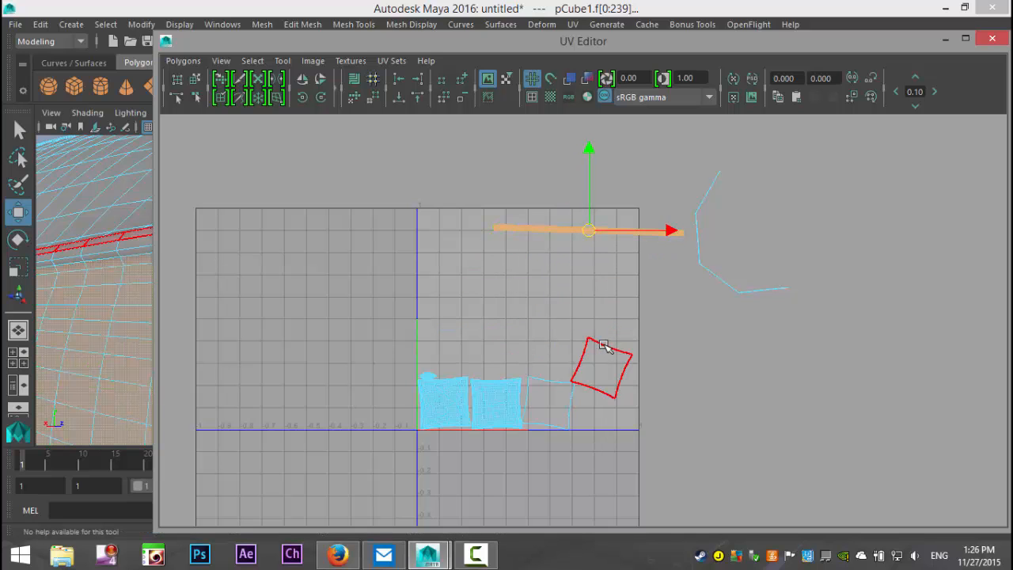
left_click(546, 386)
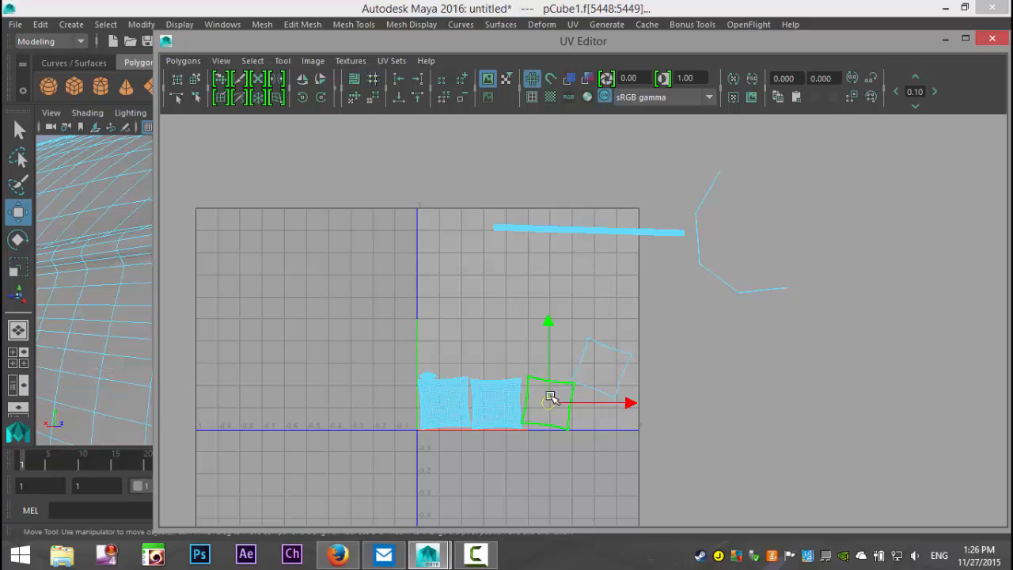
left_click_drag(545, 385, 506, 292)
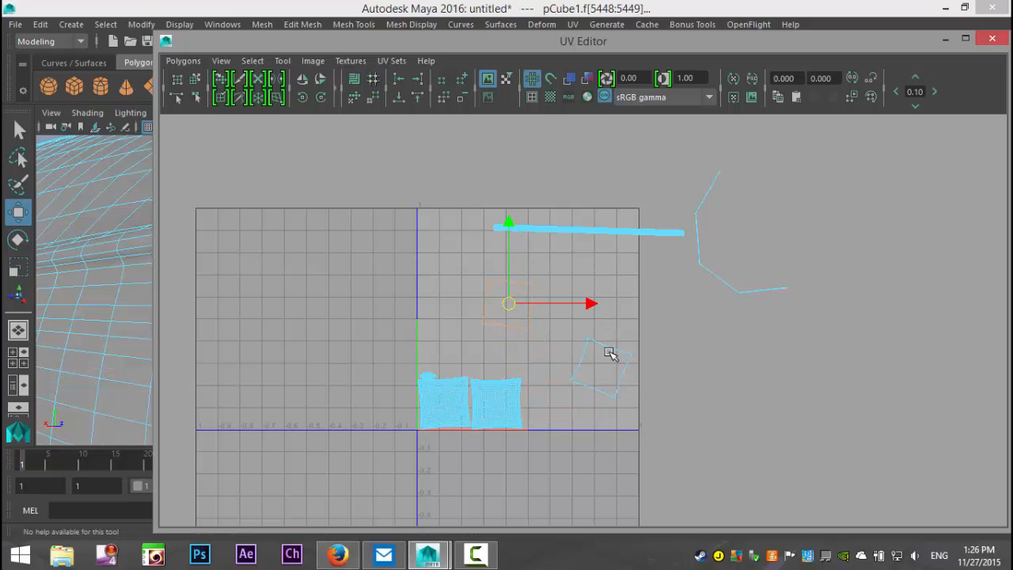
Move the tilted square outline shell slightly up and to the left, clear of the pillow face shells
left_click(610, 357)
left_click_drag(606, 369, 584, 314)
scroll(593, 372, "up", 4)
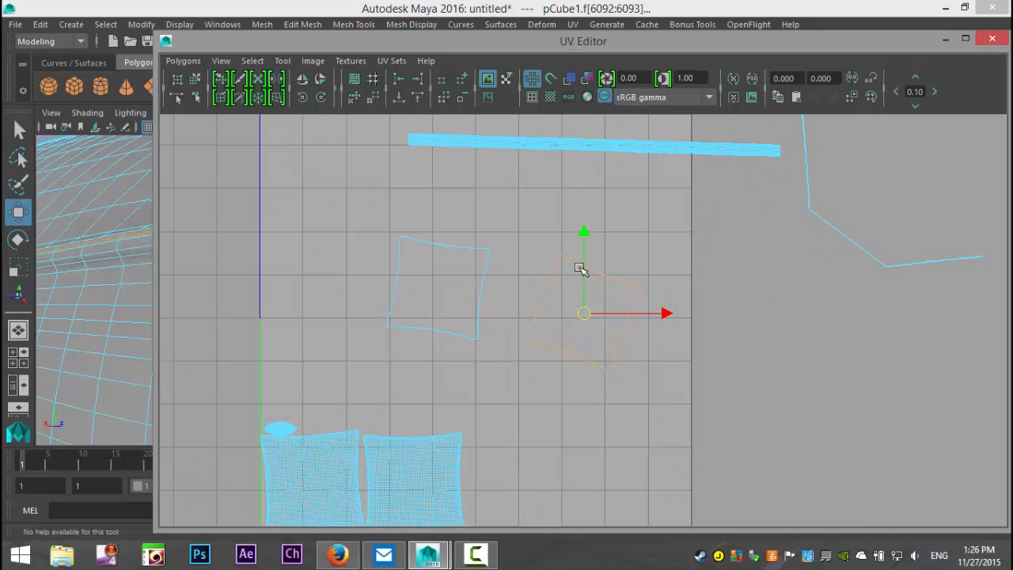
scroll(506, 352, "down", 3)
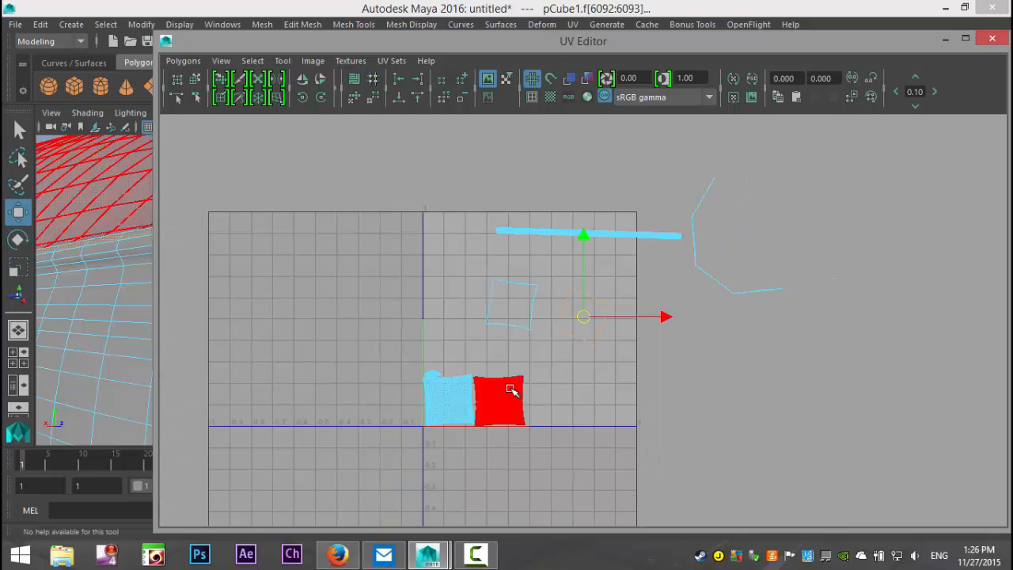
scroll(511, 423, "up", 3)
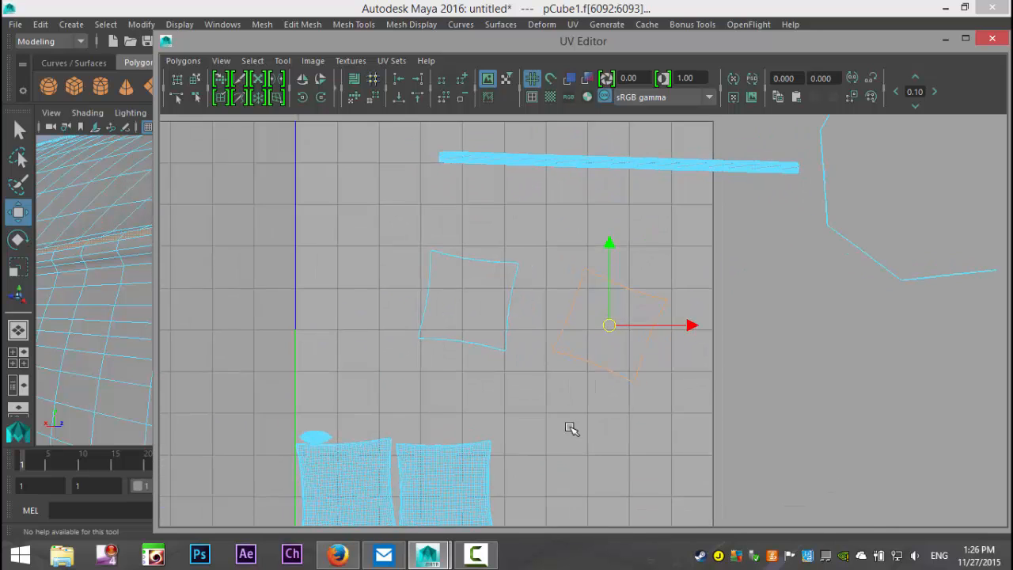
Select an edge on the lower side of the tilted square outline and apply Move and Sew UV Edges
scroll(604, 418, "up", 3)
middle_click_drag(597, 427, 464, 404, "alt")
right_click_drag(533, 374, 480, 357)
scroll(538, 386, "up", 2)
scroll(530, 404, "up", 2)
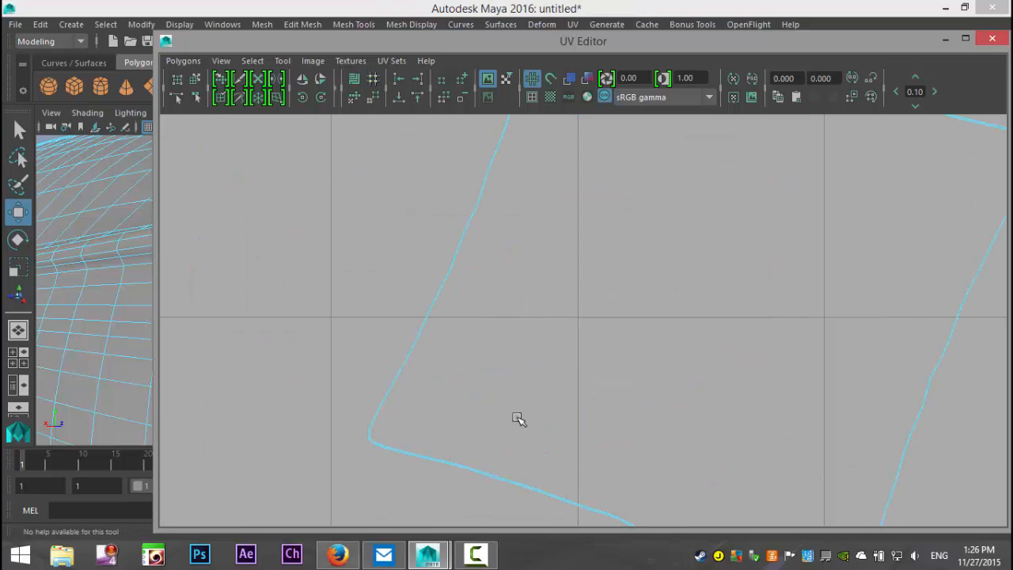
left_click(474, 475)
scroll(599, 437, "down", 5)
scroll(596, 441, "down", 2)
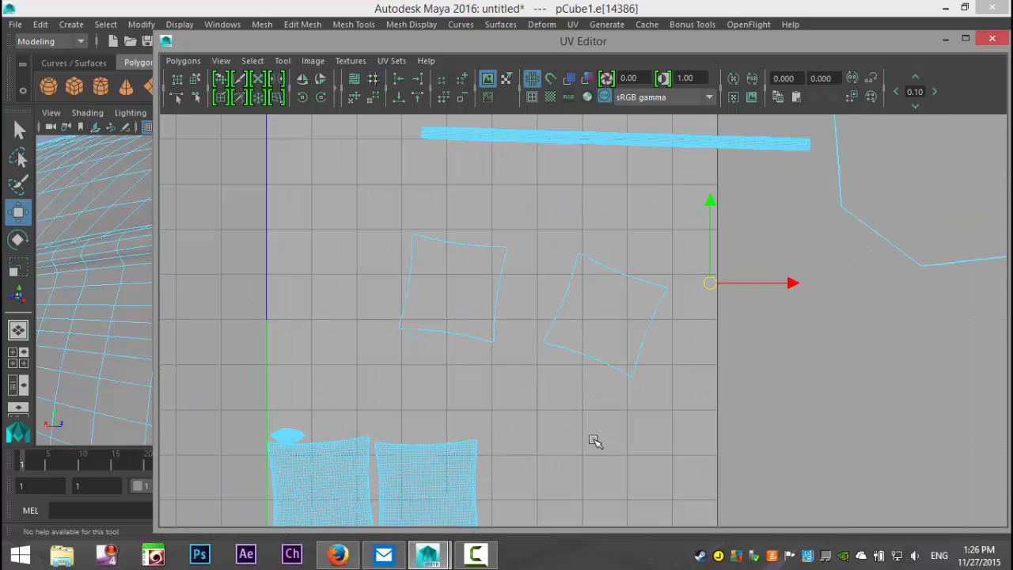
scroll(592, 424, "down", 1)
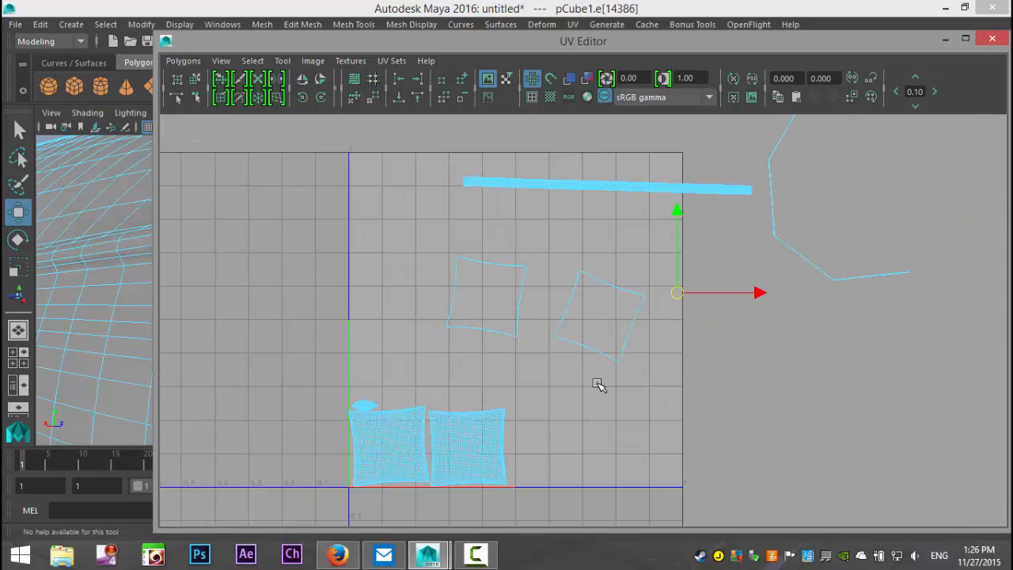
left_click(608, 360)
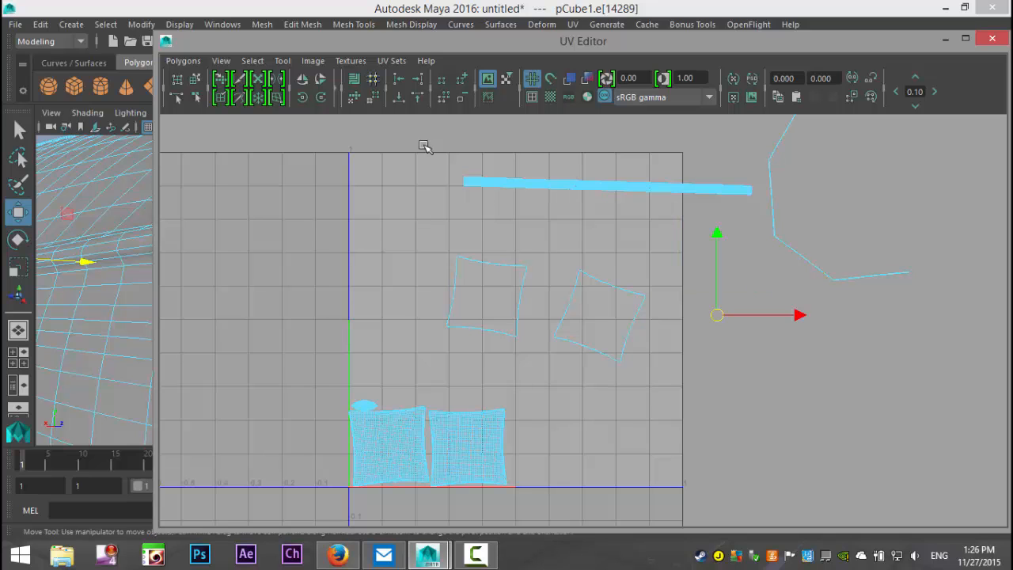
left_click(181, 61)
left_click(269, 514)
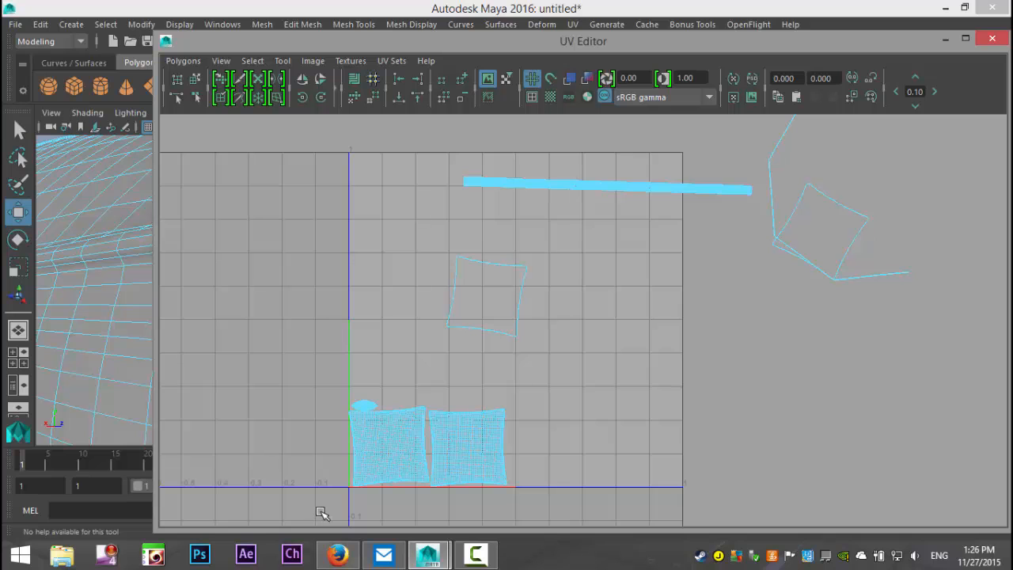
Select several edges along the left side of the attached square outline and apply Move and Sew UV Edges
middle_click_drag(655, 407, 532, 471, "alt")
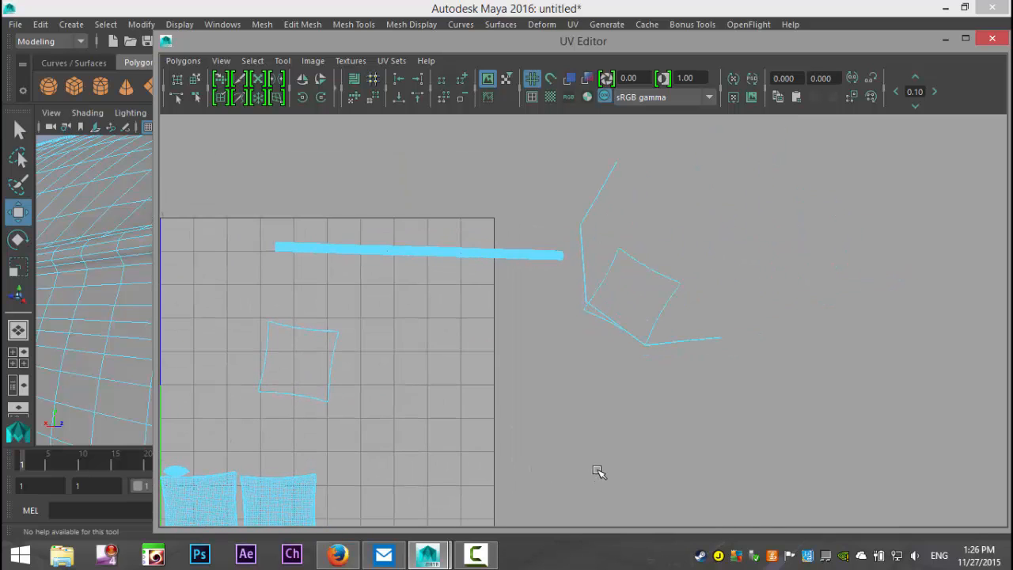
scroll(600, 468, "up", 4)
scroll(586, 356, "up", 3)
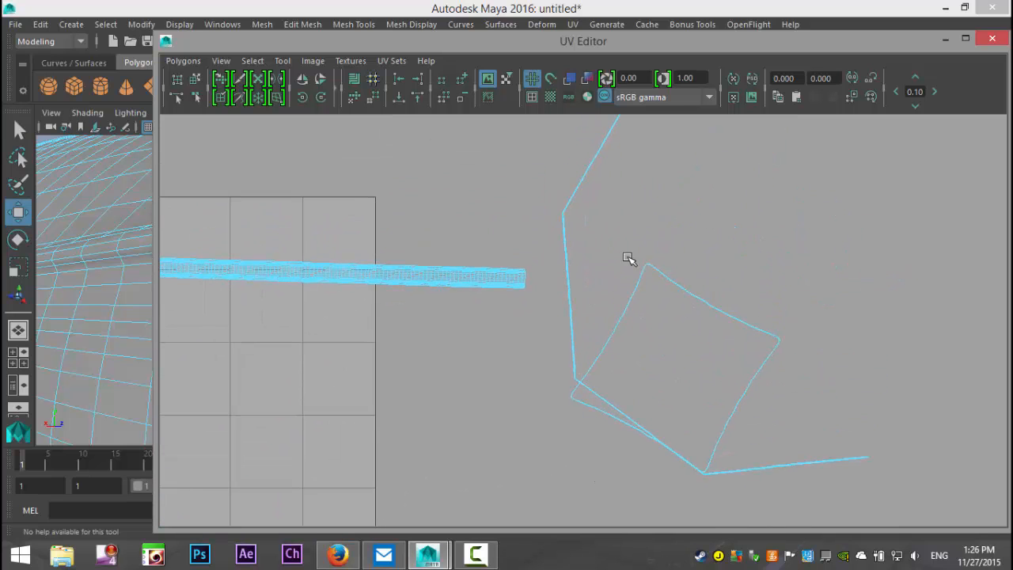
left_click_drag(631, 299, 617, 339)
left_click(183, 61)
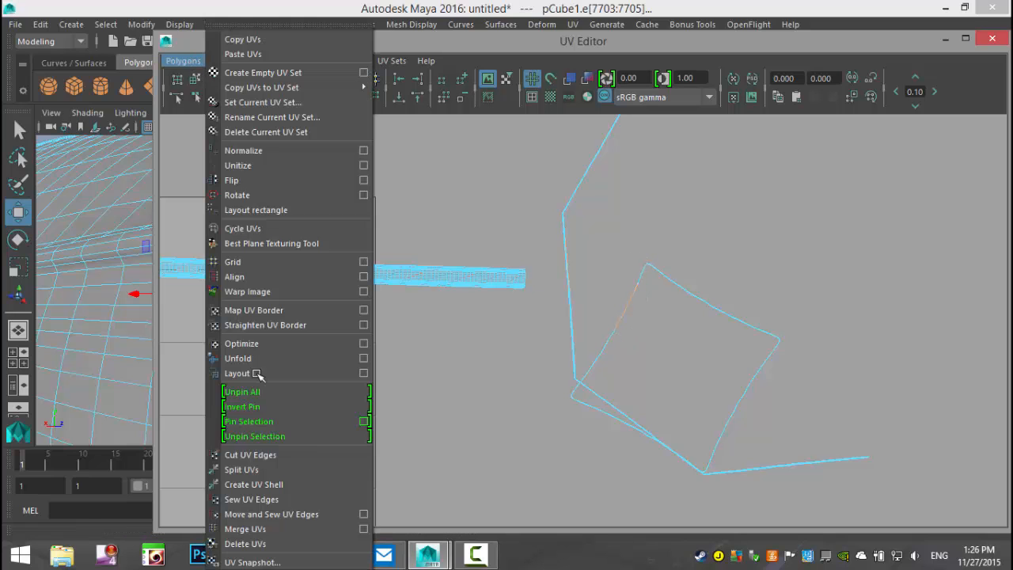
left_click(326, 515)
Undo both sewing operations on the tilted square outline, along with its preceding move
scroll(552, 446, "down", 5)
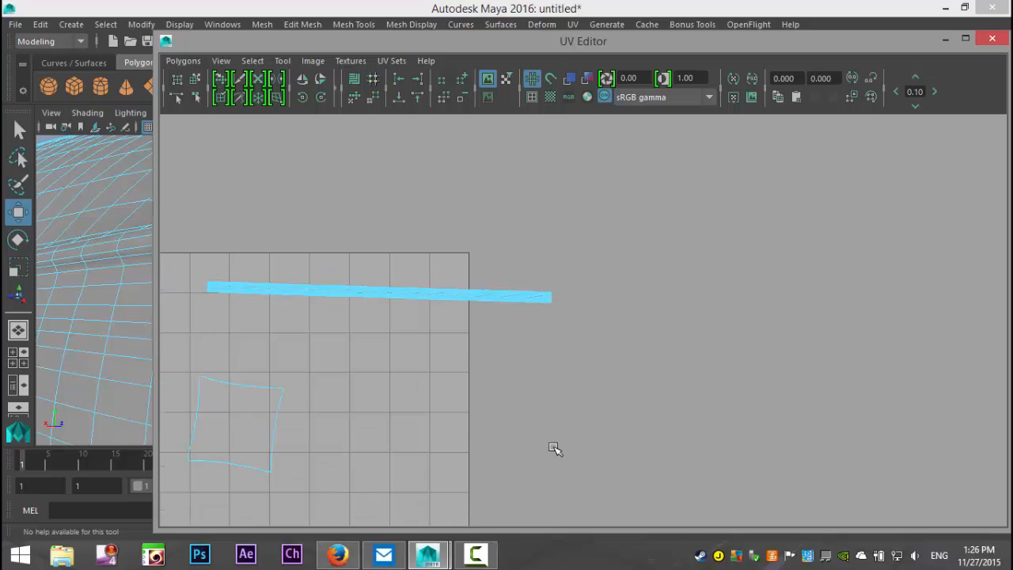
middle_click_drag(490, 451, 606, 330, "alt")
scroll(584, 366, "up", 5)
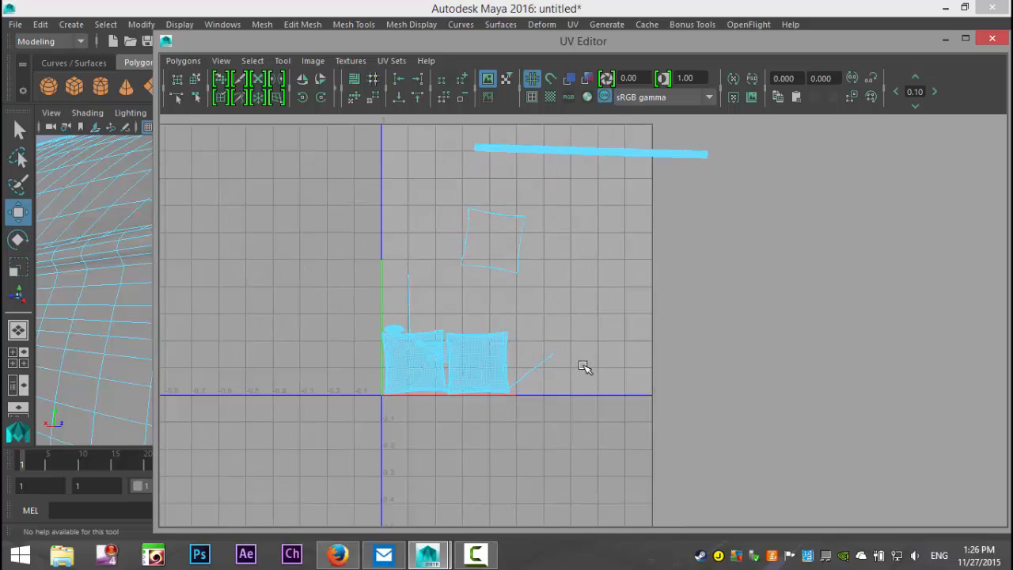
right_click_drag(511, 399, 453, 372)
left_click(413, 394)
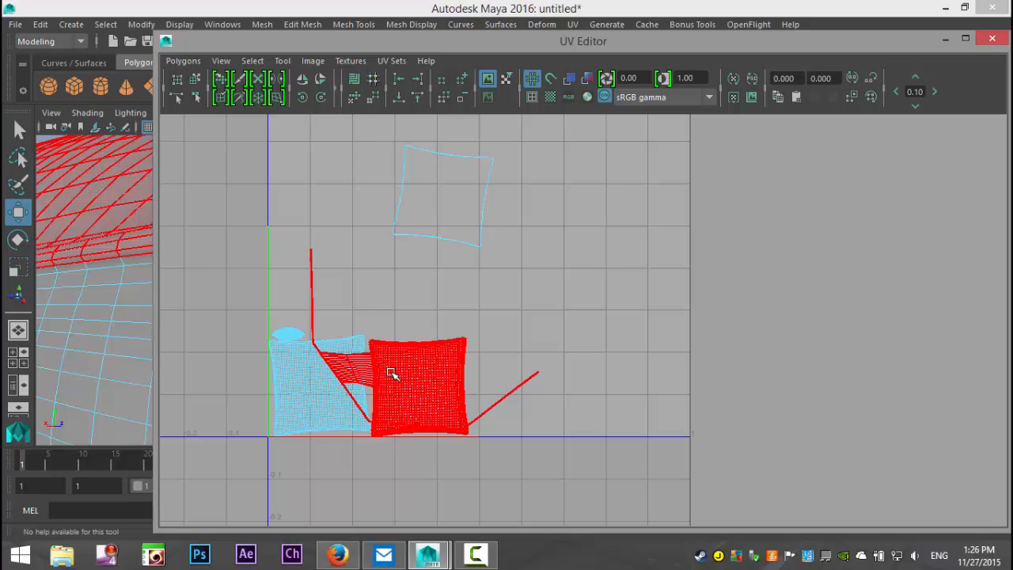
left_click(530, 354)
key("ctrl+z")
key("ctrl+z")
key("ctrl+z")
key("ctrl+z")
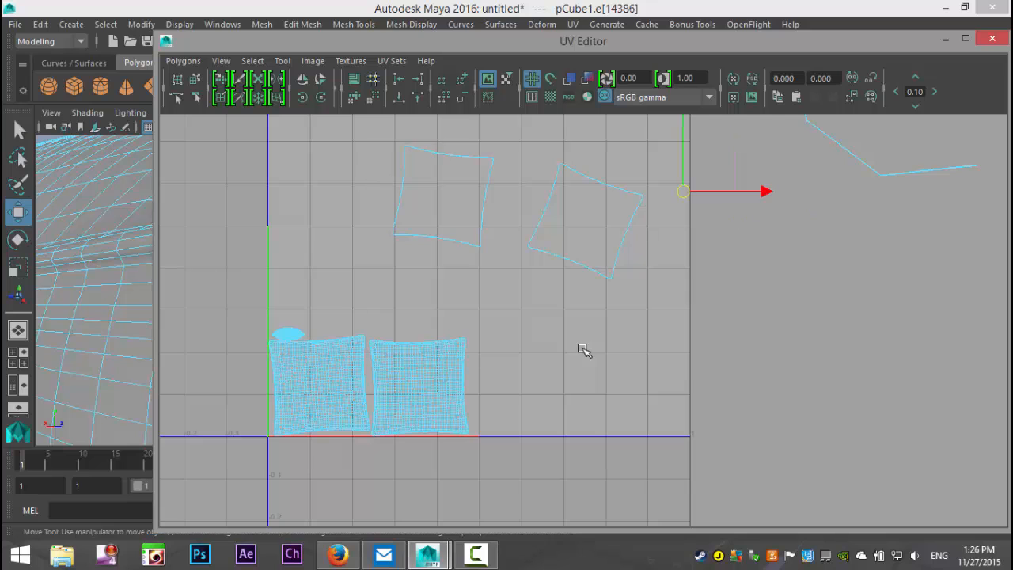
key("ctrl+z")
key("ctrl+z")
key("ctrl+z")
key("ctrl+z")
key("ctrl+z")
key("ctrl+z")
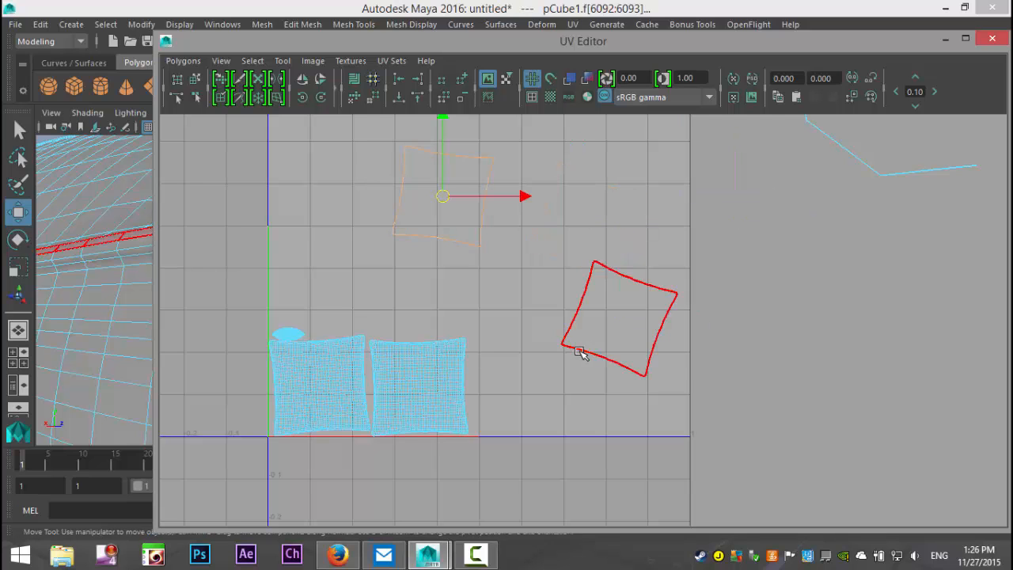
Undo the last two UV shell moves, select the small oval shell, and narrow the UV Editor to uncover the pillow model
key("ctrl+z")
key("ctrl+z")
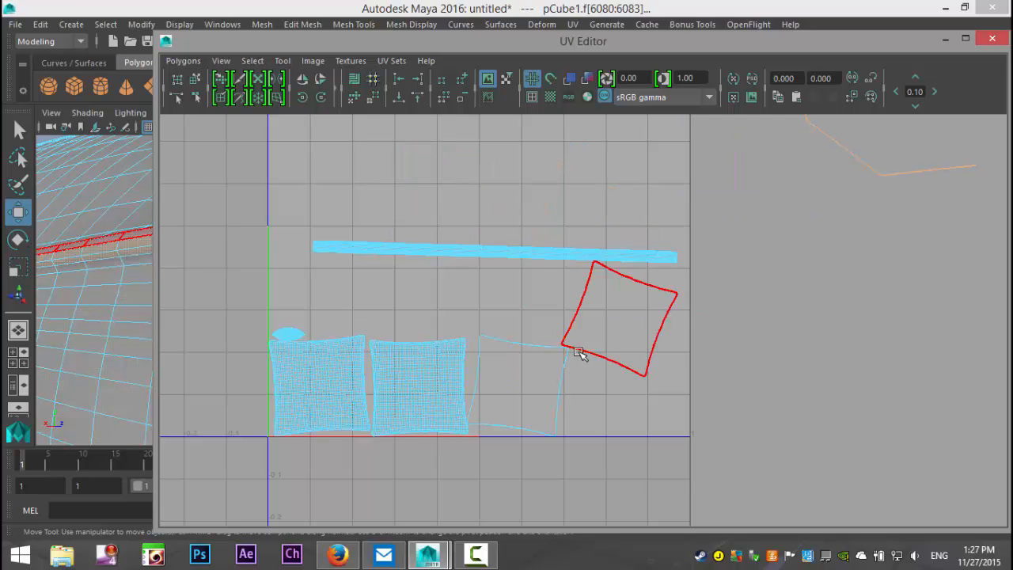
left_click(288, 334)
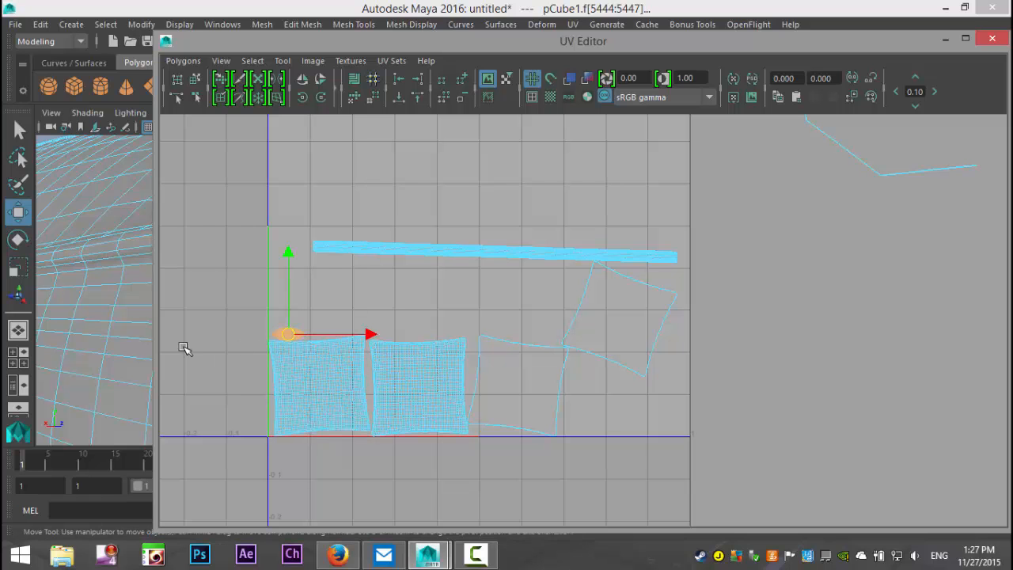
middle_click_drag(196, 352, 407, 369, "alt")
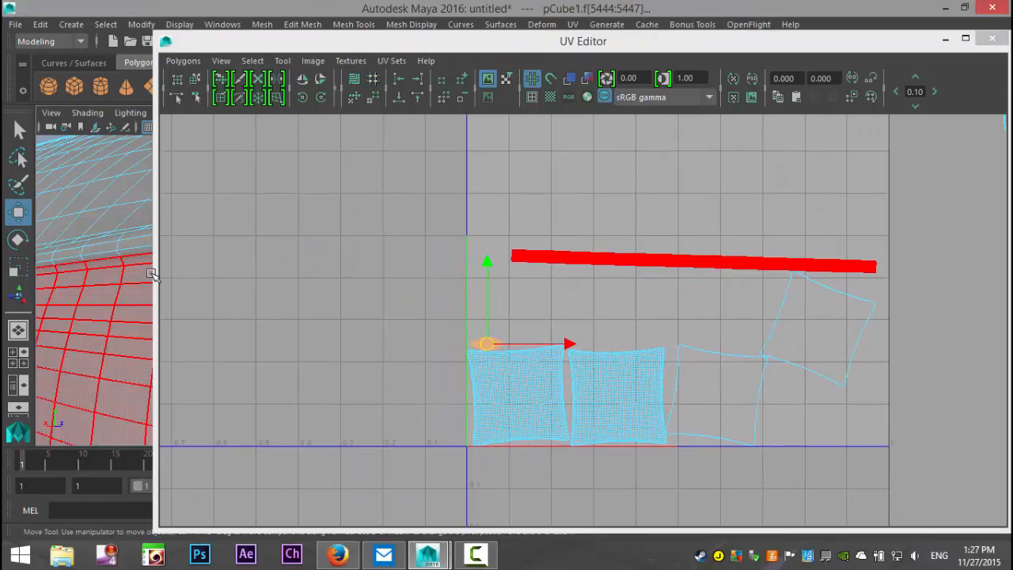
left_click_drag(156, 271, 583, 293)
scroll(340, 290, "down", 5)
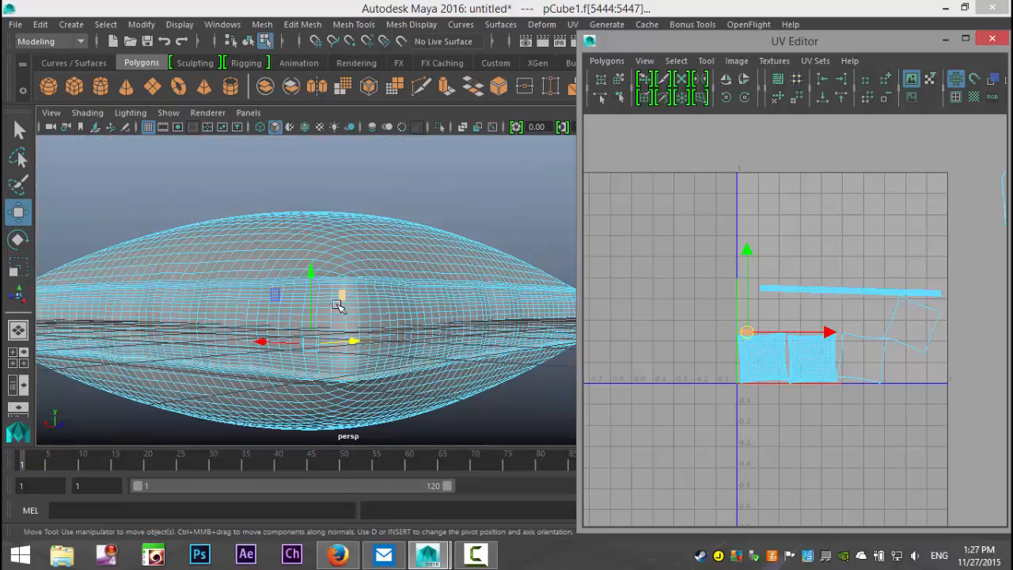
Examine which parts of the pillow the side strip and the two square UV shells correspond to
mouse_move(302, 288)
left_mouse_down("alt")
mouse_move(242, 264)
mouse_move(310, 292)
left_mouse_up("alt")
right_click_drag(198, 293, 244, 308, "alt")
middle_click_drag(197, 293, 205, 264, "alt")
scroll(206, 264, "down", 5)
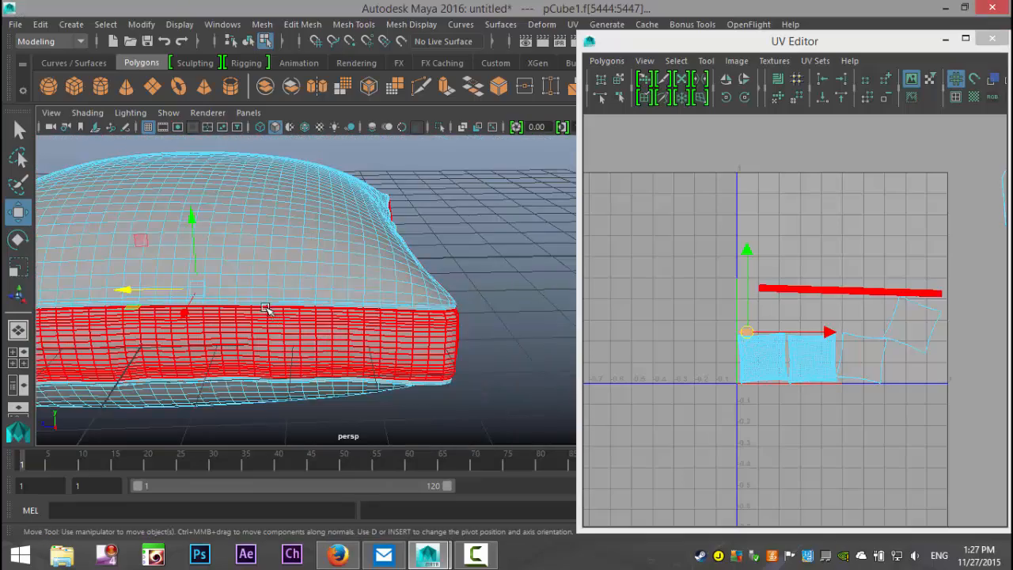
scroll(281, 315, "up", 3)
left_click_drag(293, 324, 205, 328, "alt")
middle_click_drag(204, 329, 418, 312, "alt")
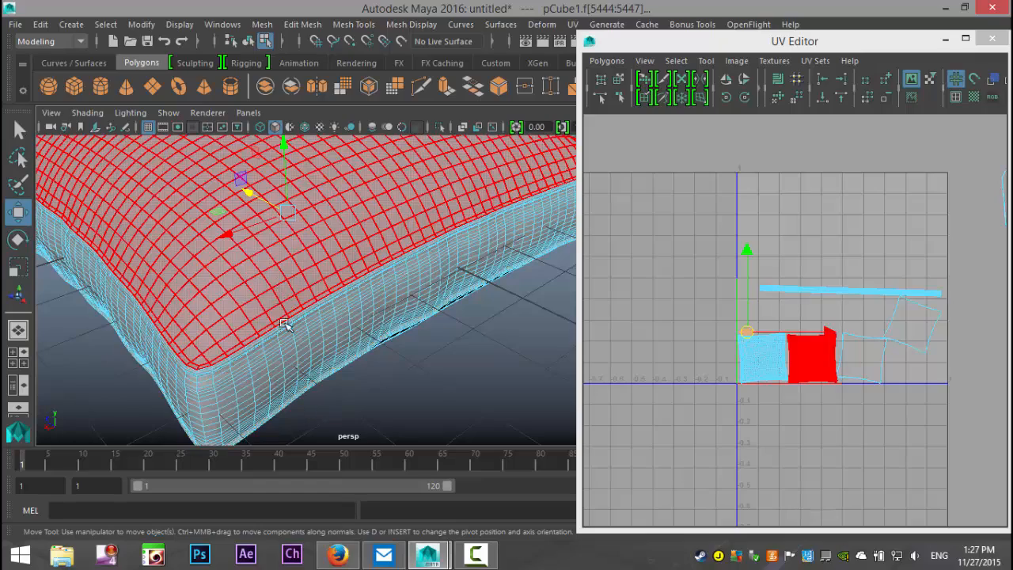
left_click_drag(356, 409, 358, 335, "alt")
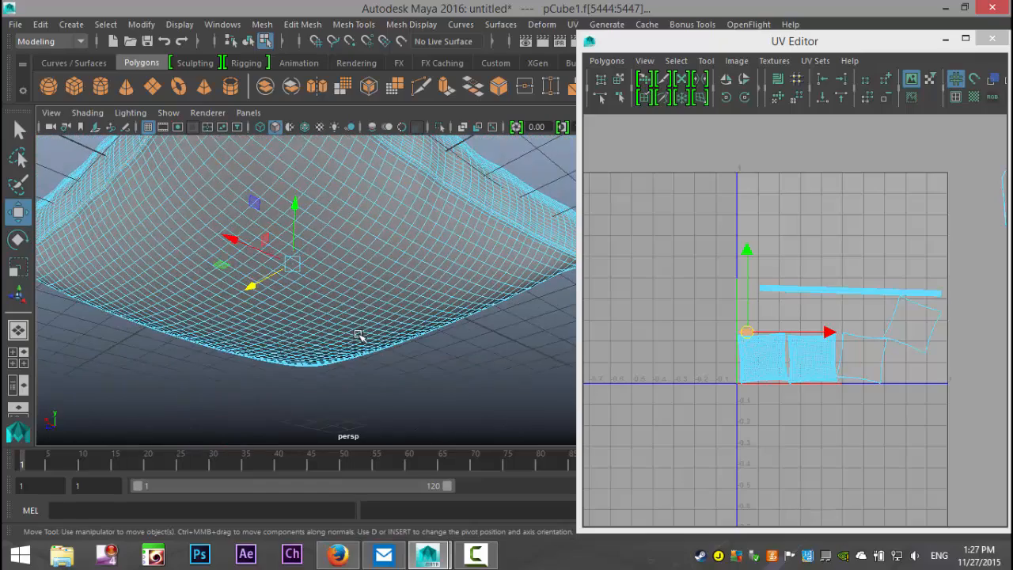
left_click_drag(372, 261, 367, 331, "alt")
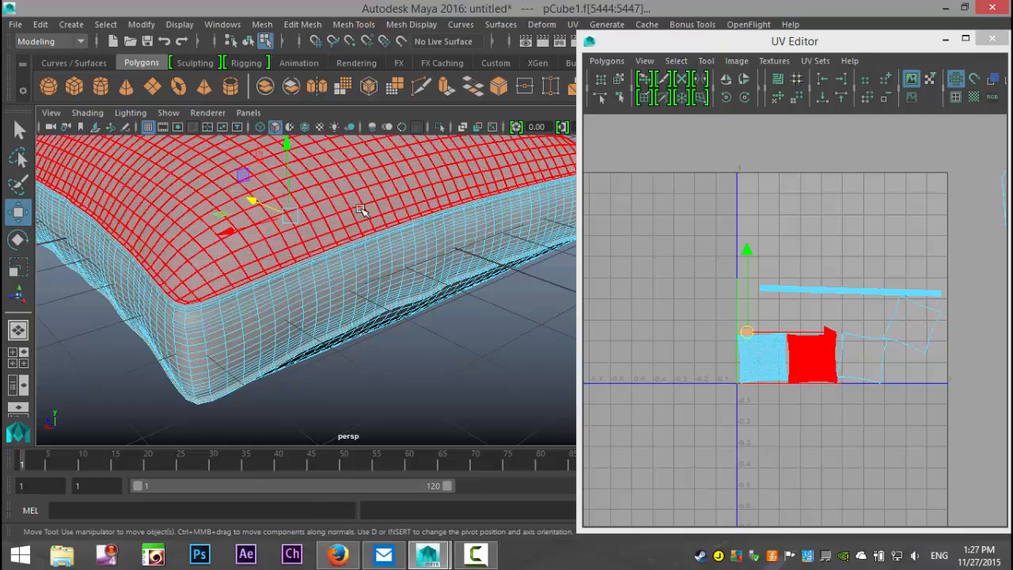
left_click_drag(363, 214, 345, 296, "alt")
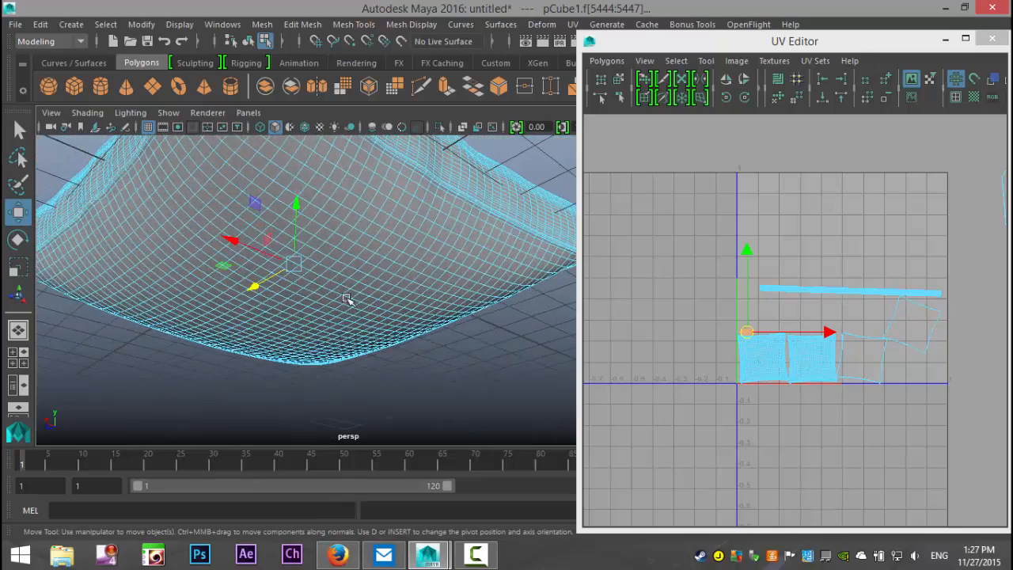
left_click_drag(361, 260, 339, 280, "alt")
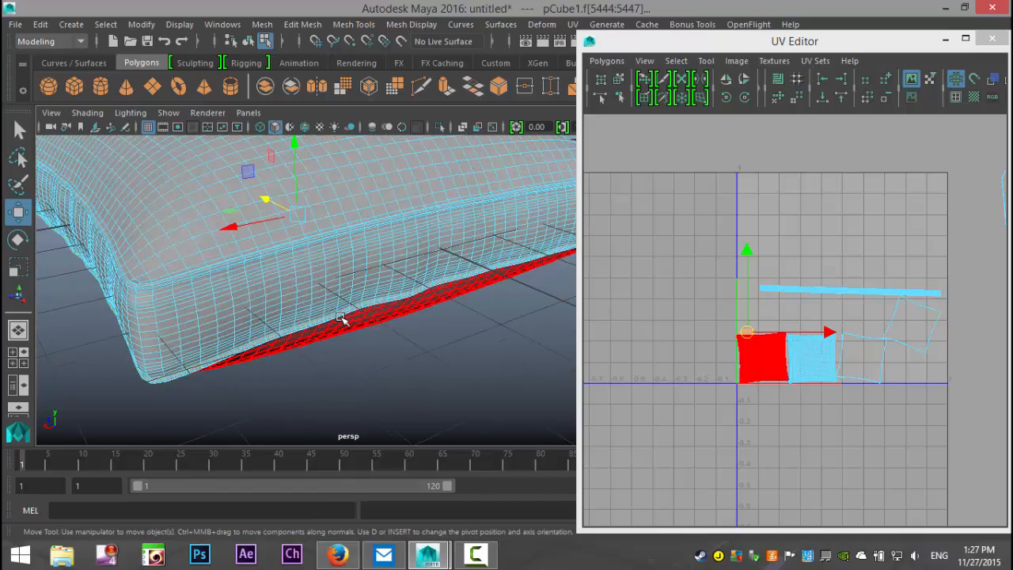
left_click_drag(398, 327, 359, 373, "alt")
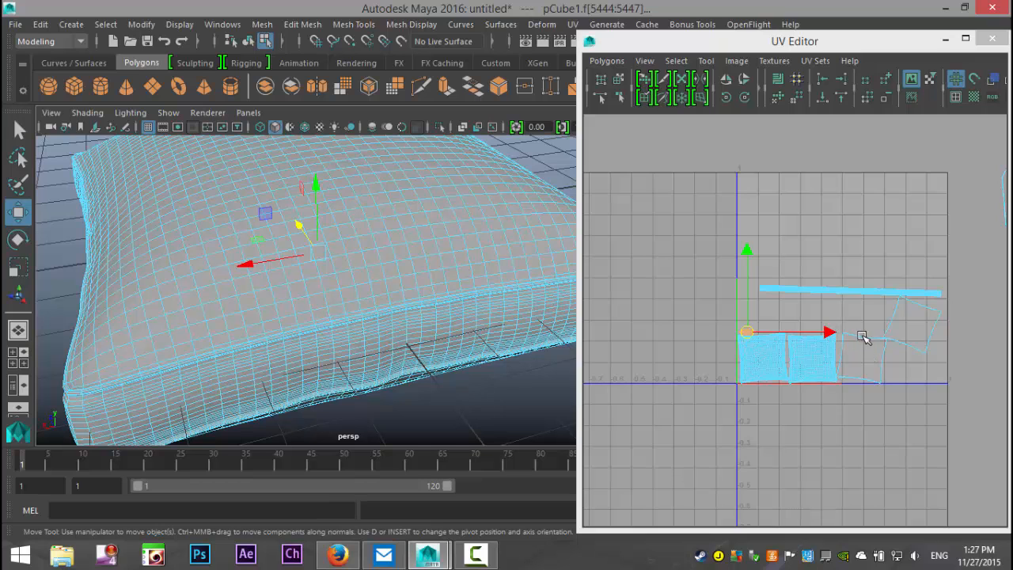
scroll(755, 396, "up", 1)
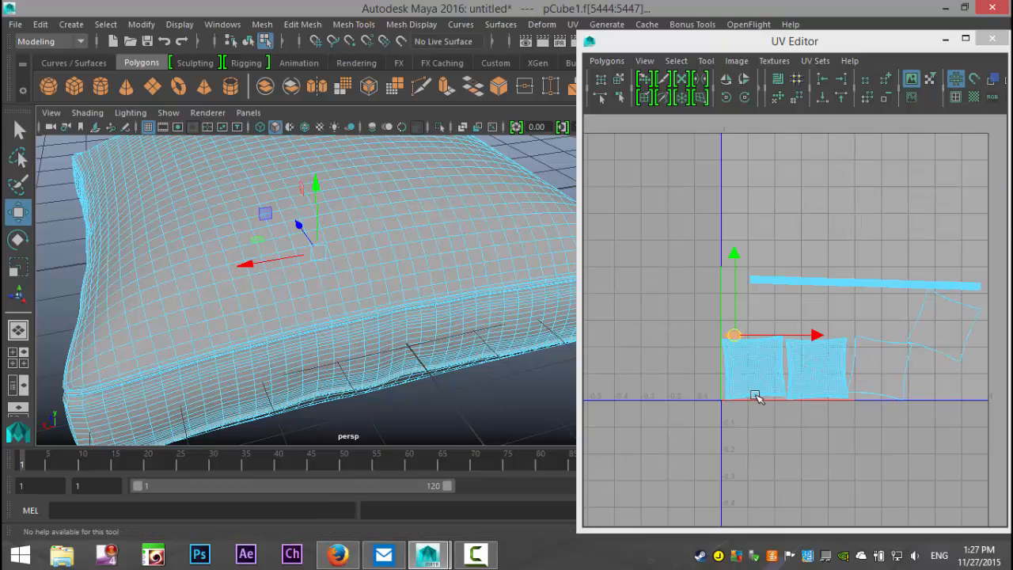
Select all the pillow's UV shells and arrange them automatically with the Layout command
scroll(793, 352, "down", 4)
right_click_drag(790, 340, 733, 318)
left_click_drag(698, 175, 1006, 464)
left_click(608, 61)
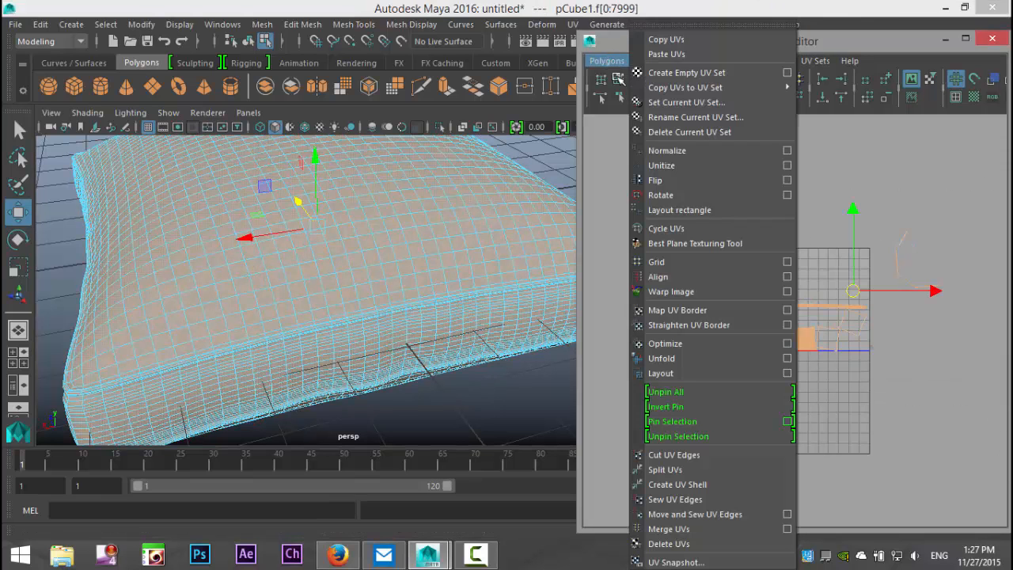
left_click(678, 371)
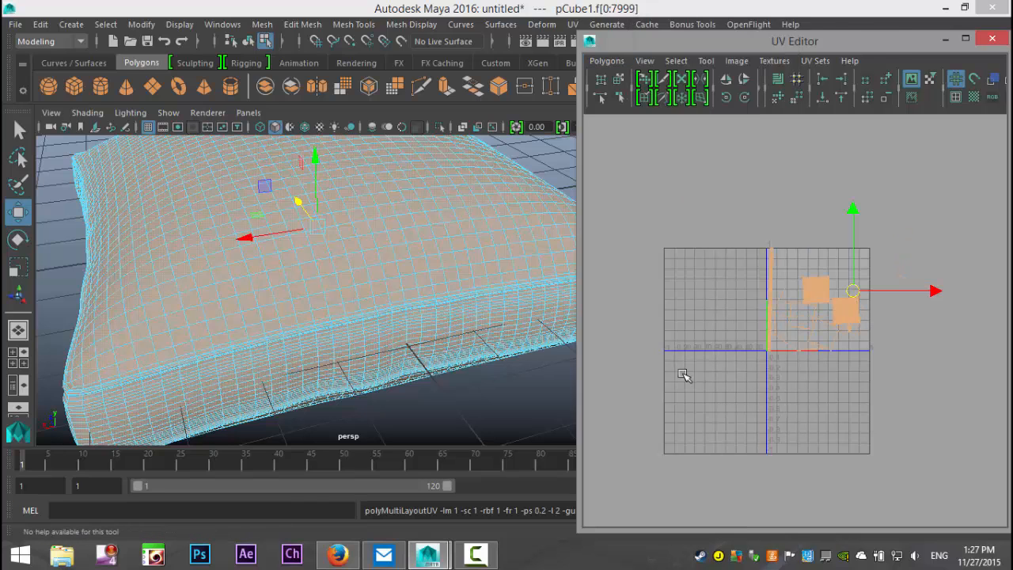
scroll(875, 386, "up", 4)
scroll(841, 407, "up", 1)
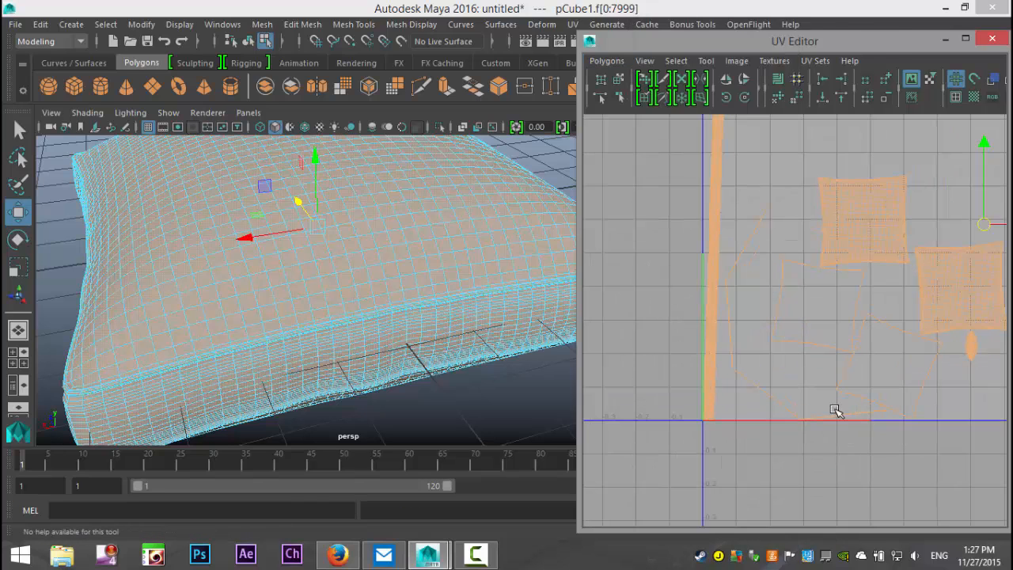
Minimize the UV Editor, select the pillow in object mode, and assign it a new Lambert material
left_click_drag(405, 357, 482, 344, "alt")
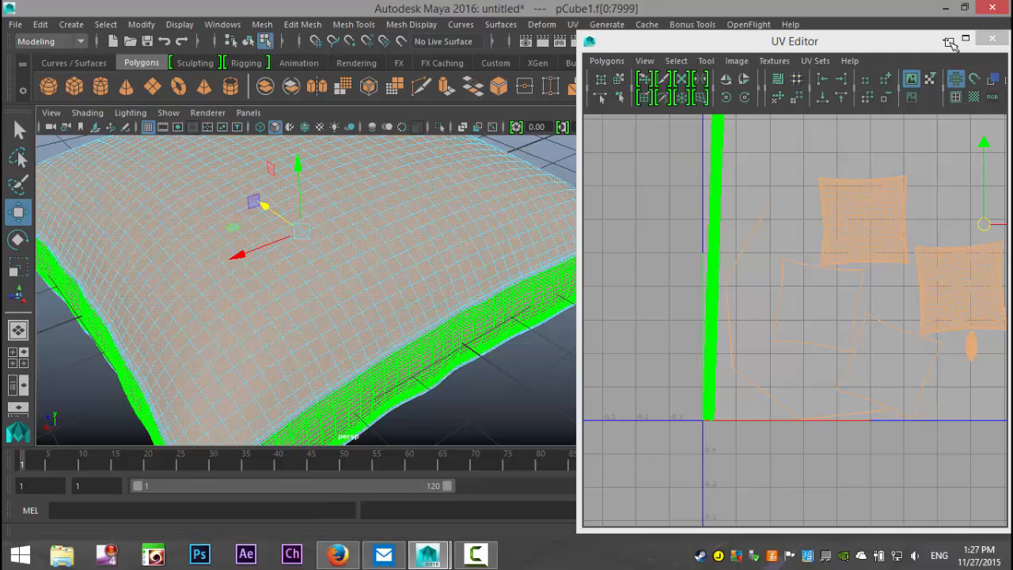
left_click(945, 40)
right_click_drag(463, 128, 514, 108)
left_click(471, 208)
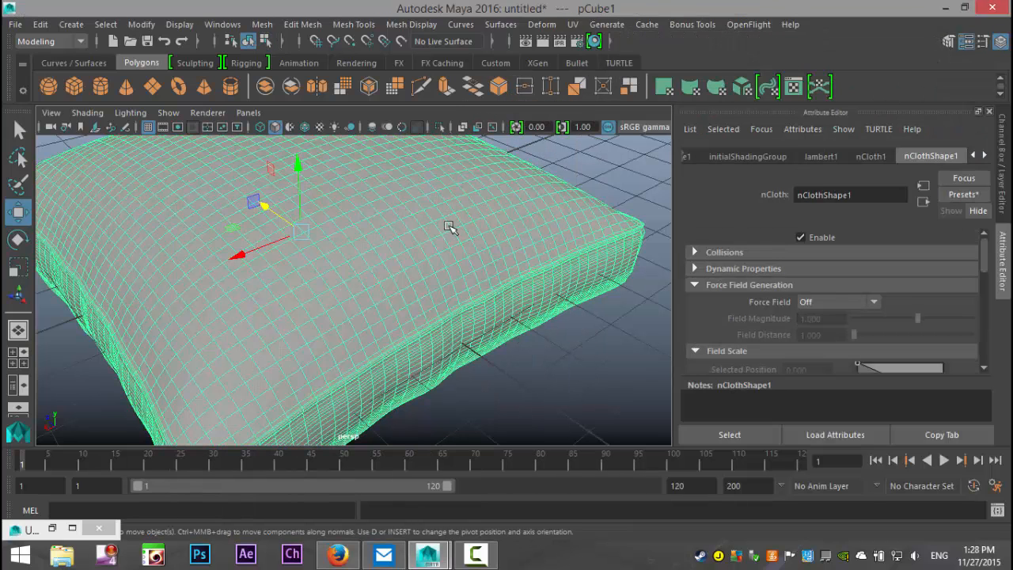
right_click_drag(448, 220, 471, 491)
left_click_drag(393, 234, 156, 226)
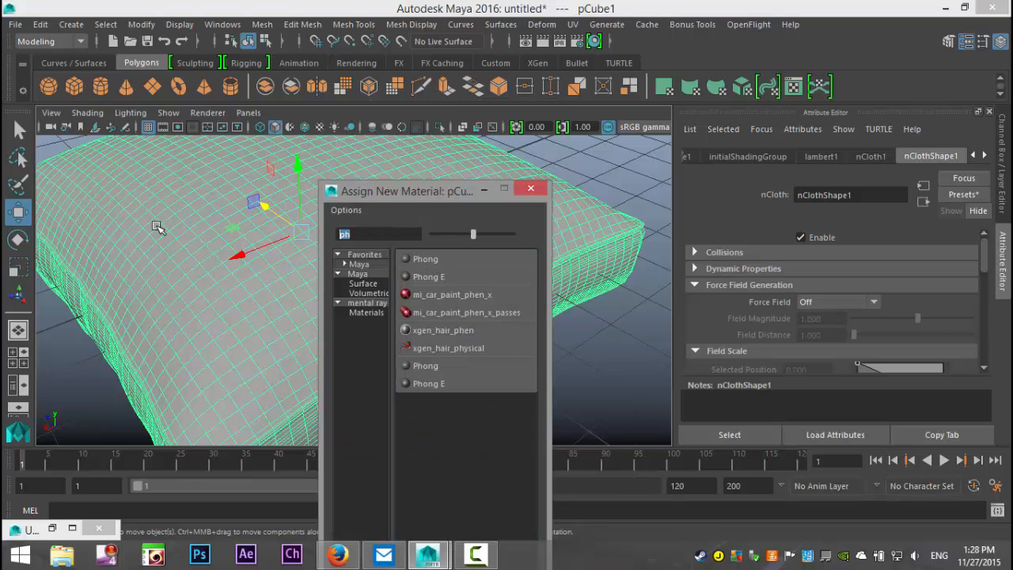
type("la")
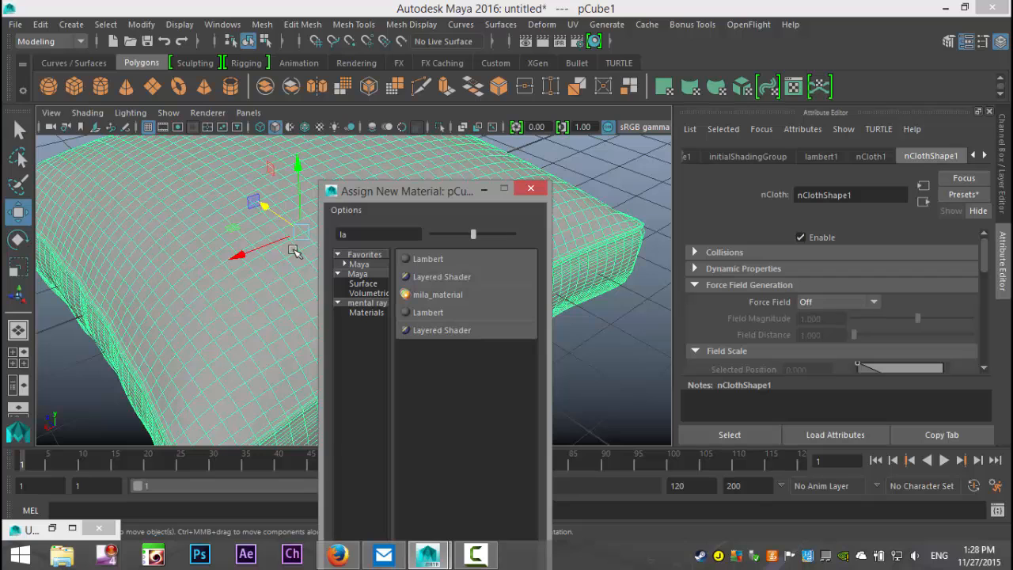
left_click(430, 258)
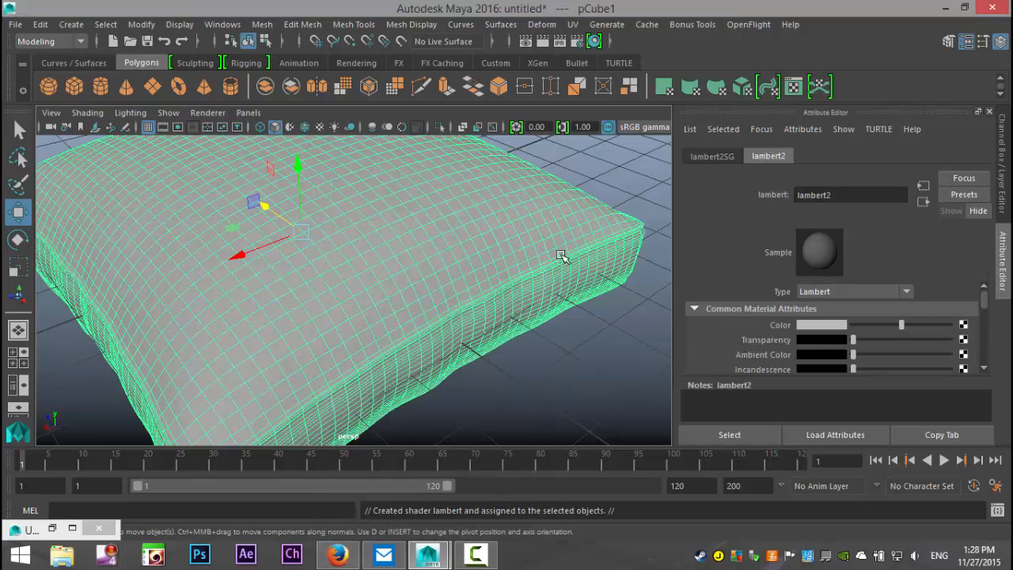
Apply a Checker texture to the Lambert material's Color and show textures in the viewport to inspect the pillow
left_click(962, 324)
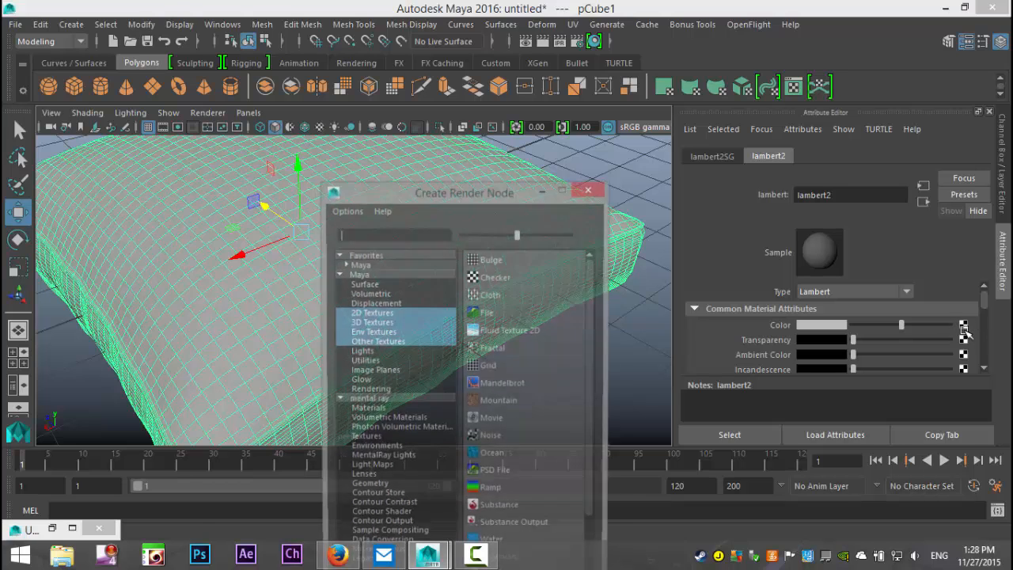
left_click(492, 277)
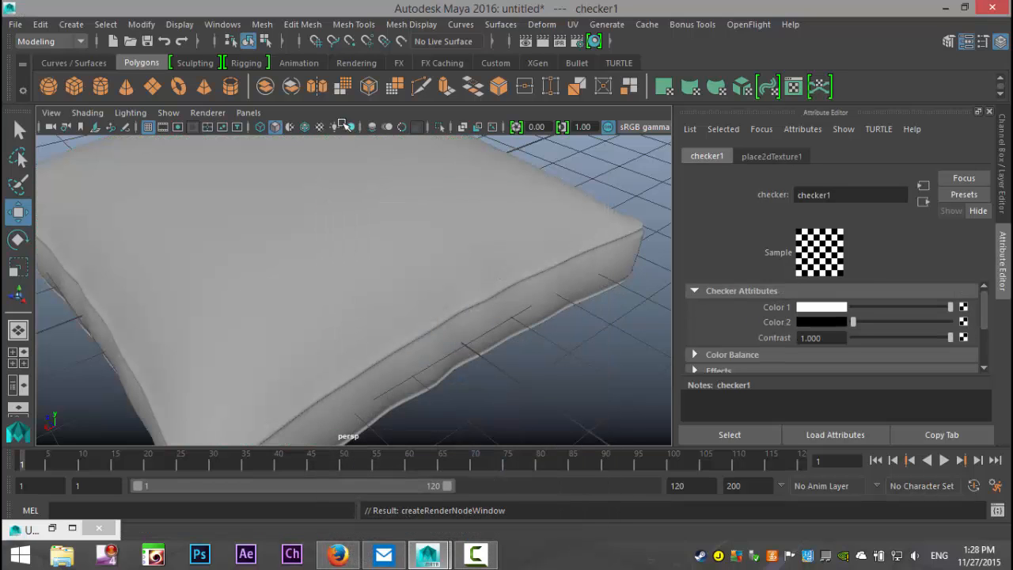
left_click(320, 127)
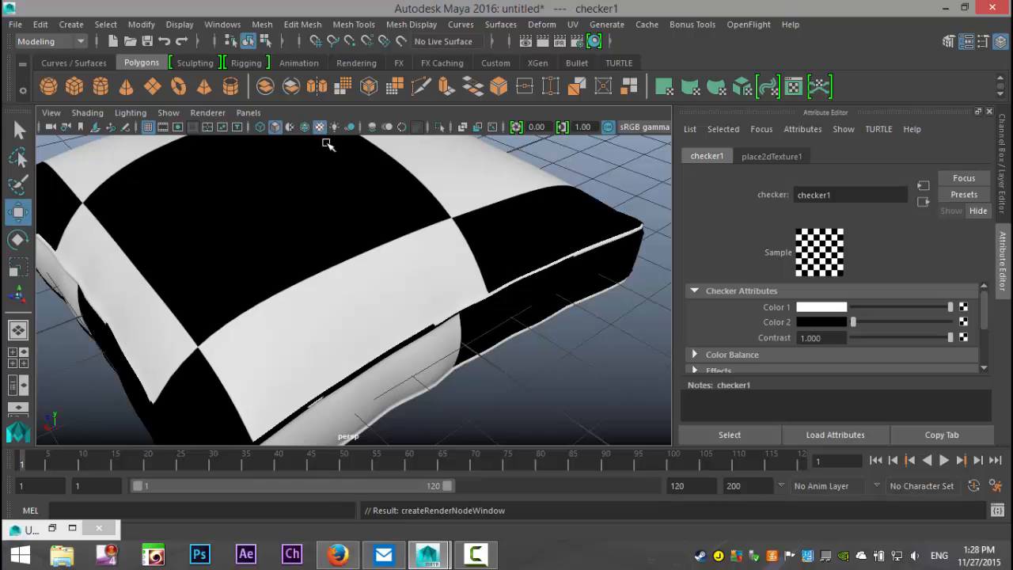
key("f")
scroll(406, 252, "up", 3)
mouse_move(354, 262)
left_mouse_down("alt")
mouse_move(386, 235)
mouse_move(439, 157)
mouse_move(425, 158)
mouse_move(396, 229)
mouse_move(420, 292)
mouse_move(443, 215)
mouse_move(442, 145)
mouse_move(369, 250)
left_mouse_up("alt")
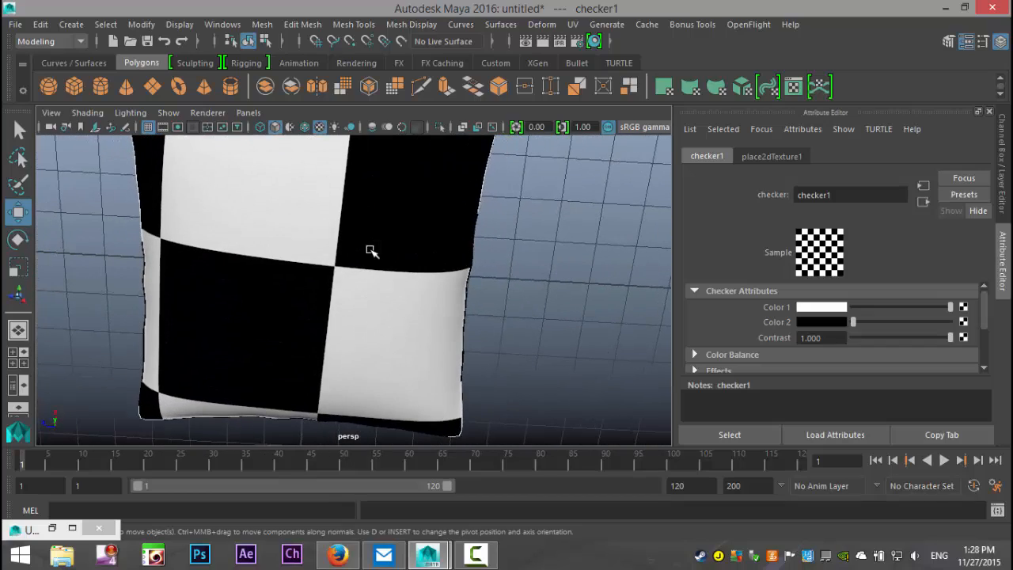
Reopen the UV Editor for the pillow and turn off its checker background image
left_click(370, 251)
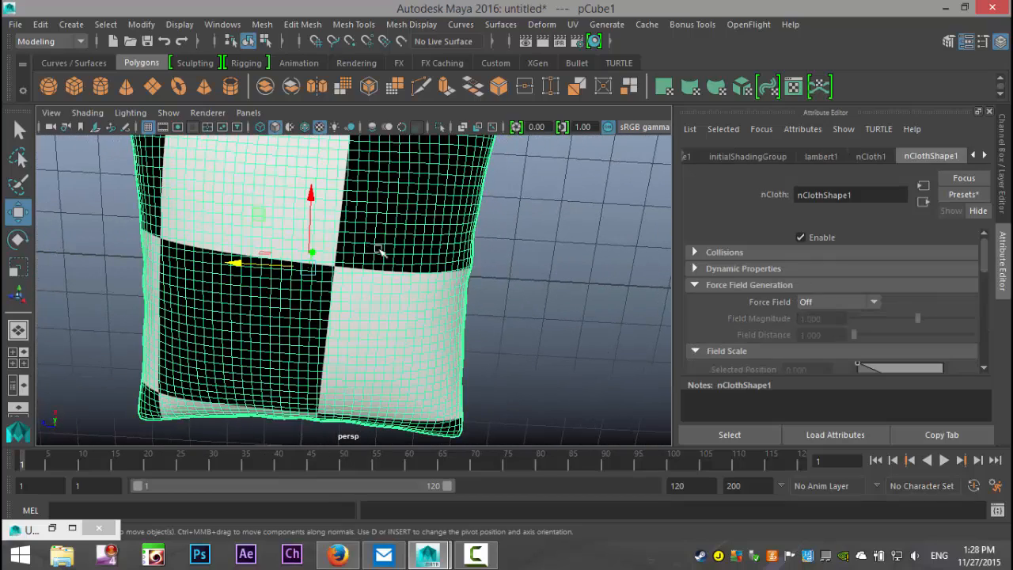
left_click(575, 24)
left_click(628, 32)
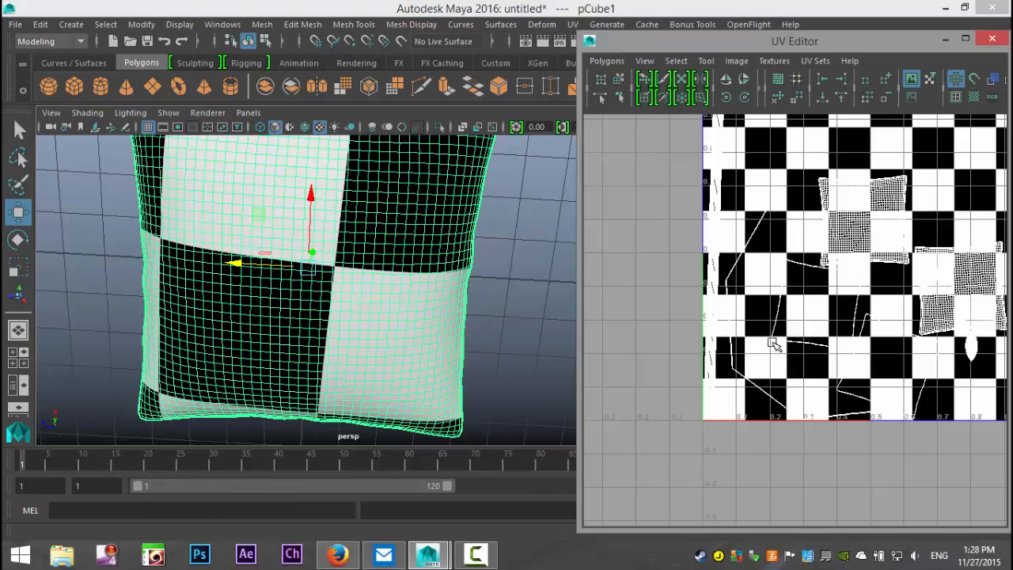
middle_click_drag(768, 331, 663, 435, "alt")
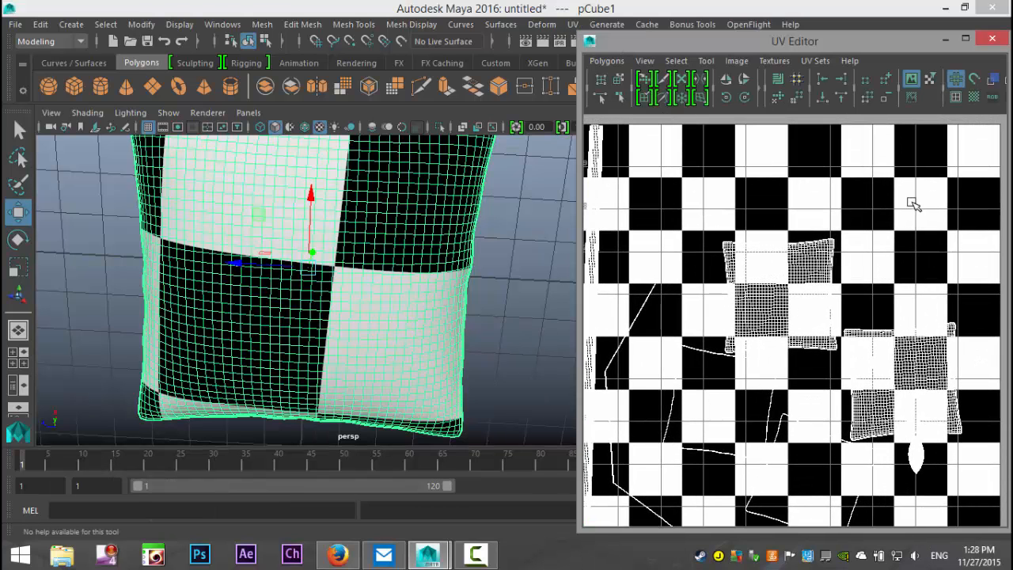
left_click(910, 82)
scroll(843, 325, "down", 3)
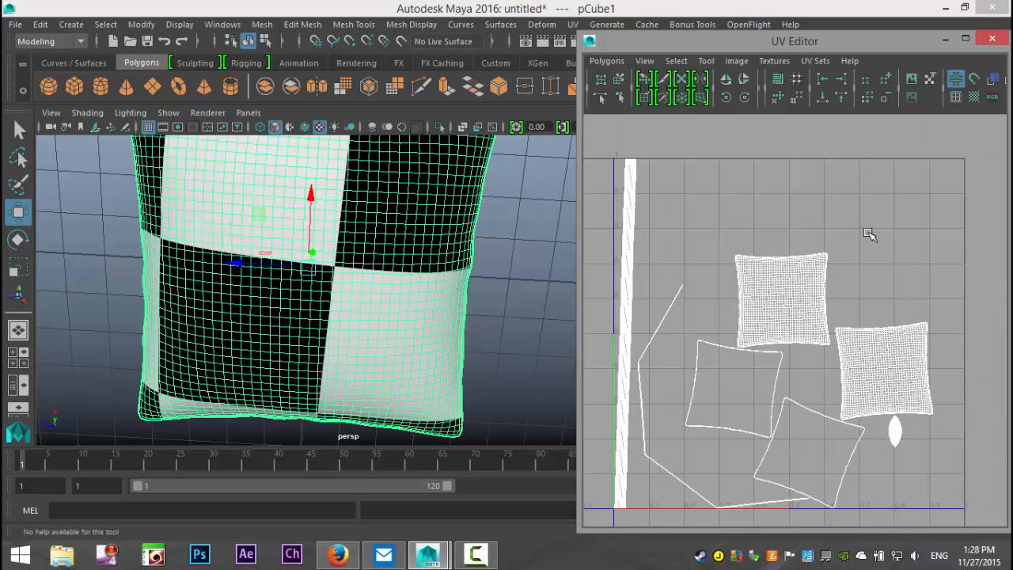
middle_click_drag(843, 324, 781, 294, "alt")
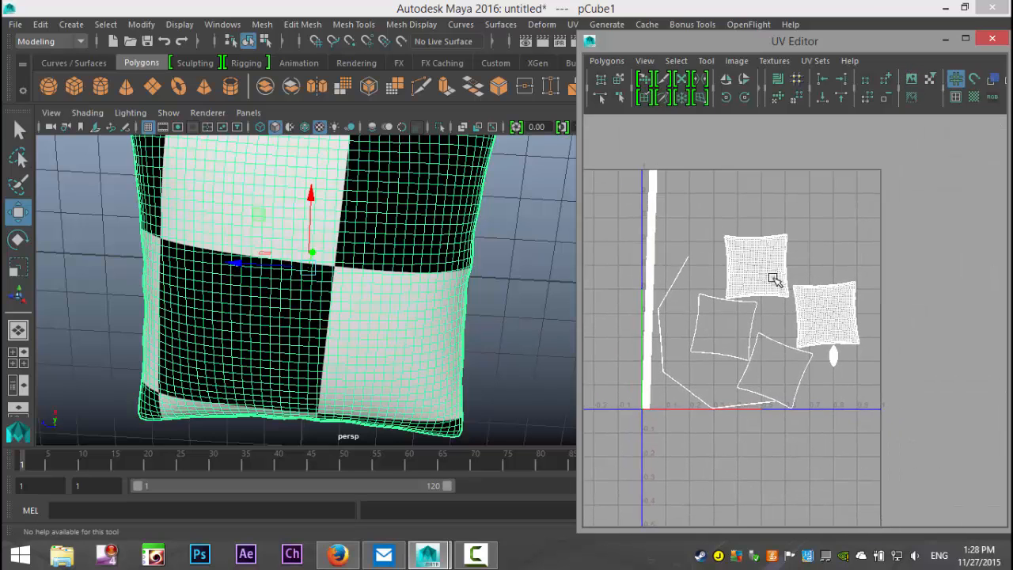
Move the lower square pillow shell into the upper-right corner of the UV tile and rotate it slightly to straighten it
right_click_drag(832, 316, 771, 296)
left_click(827, 319)
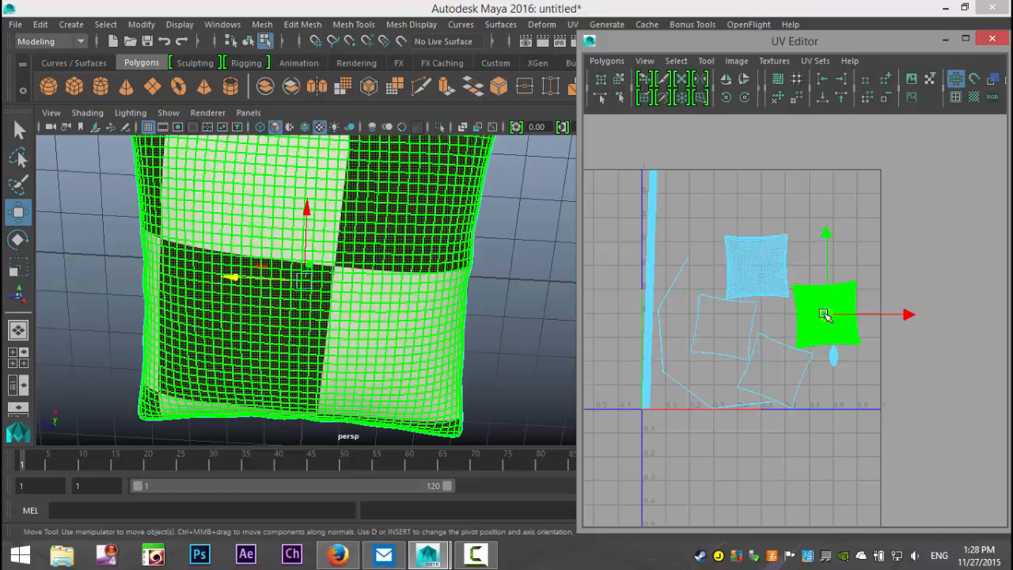
left_click_drag(830, 314, 840, 208)
key("e")
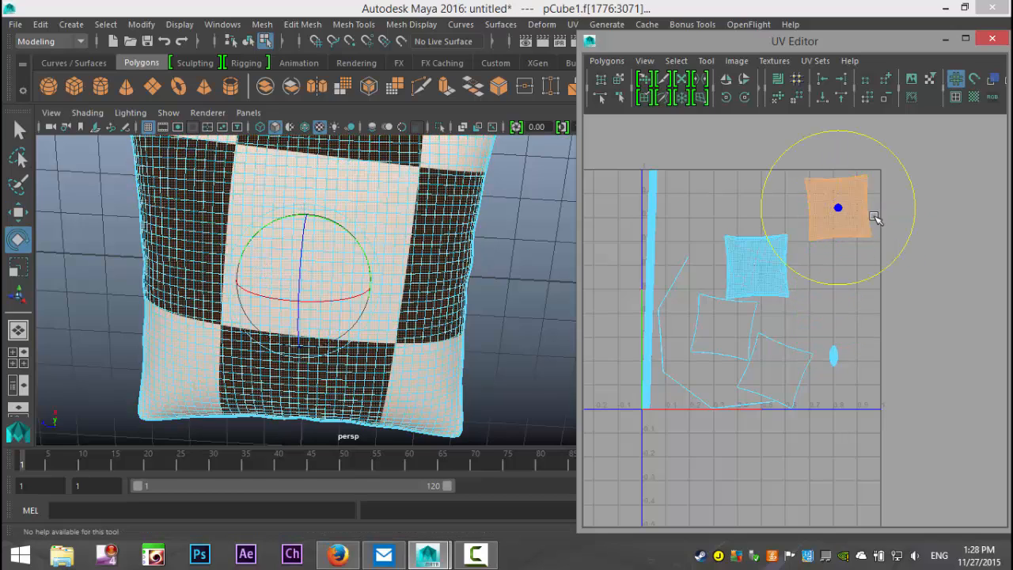
left_click_drag(912, 232, 907, 235)
Move the other square pillow shell up beside the first one, just to its left
left_click(736, 274)
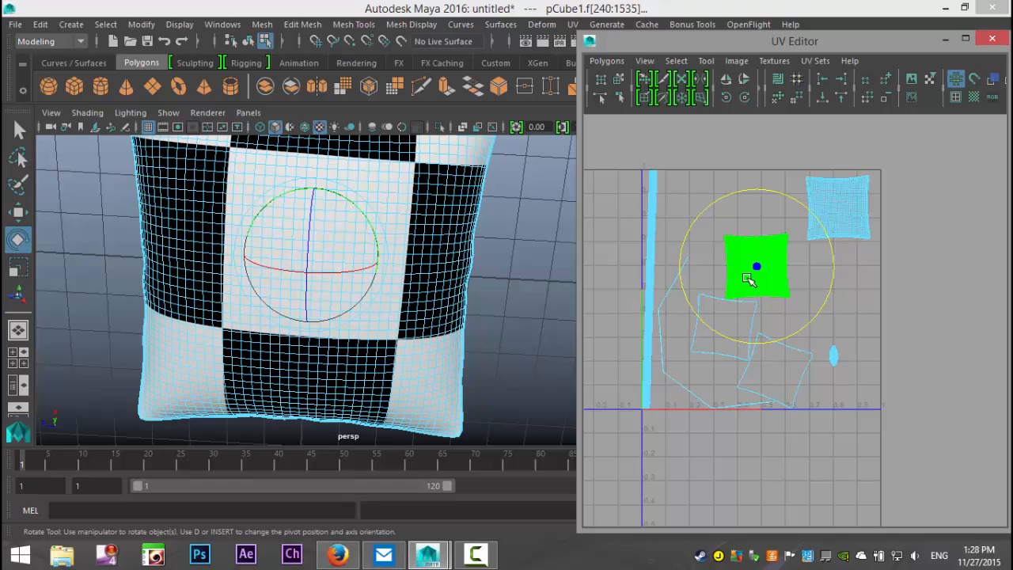
key("w")
left_click_drag(765, 272, 765, 212)
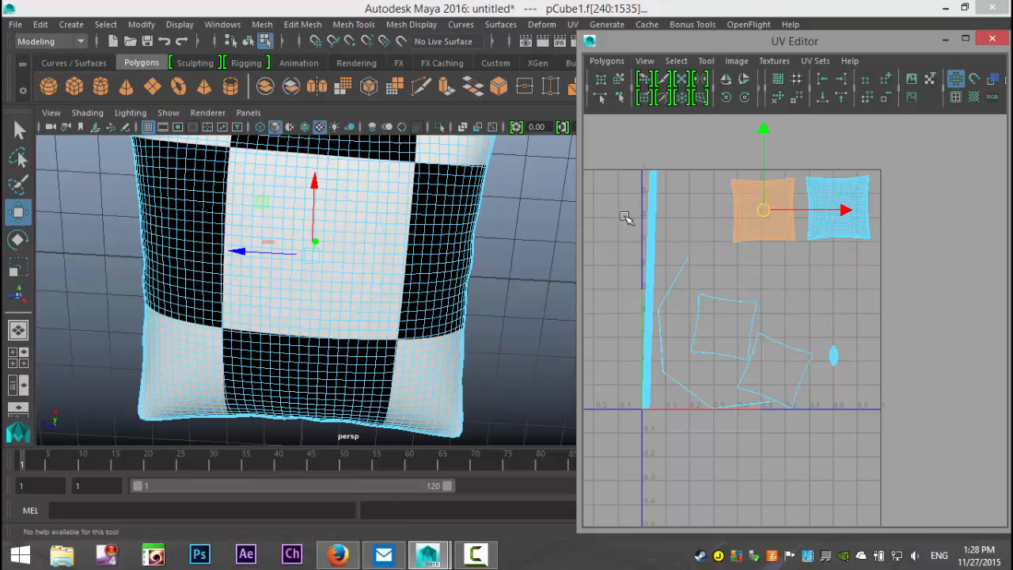
Move the tall, narrow side strip shell to the right inside the UV tile and rotate it slightly so it stands vertical
left_click(653, 219)
left_click_drag(661, 298, 696, 296)
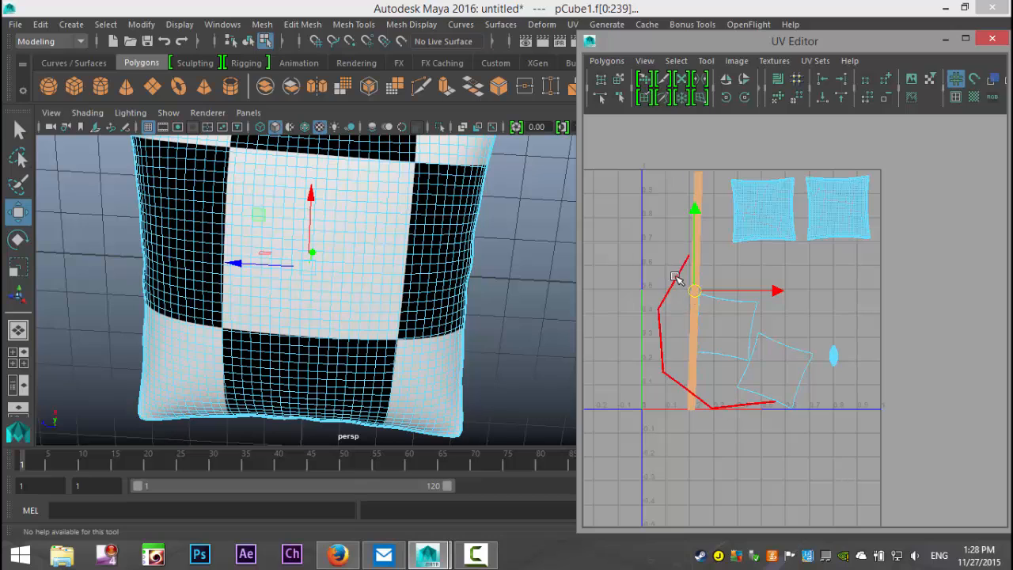
key("e")
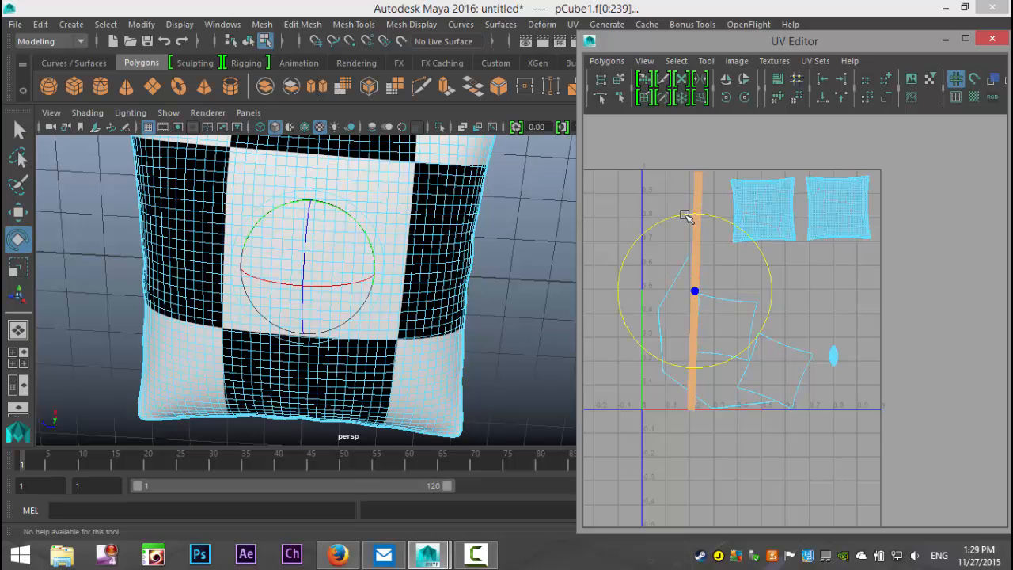
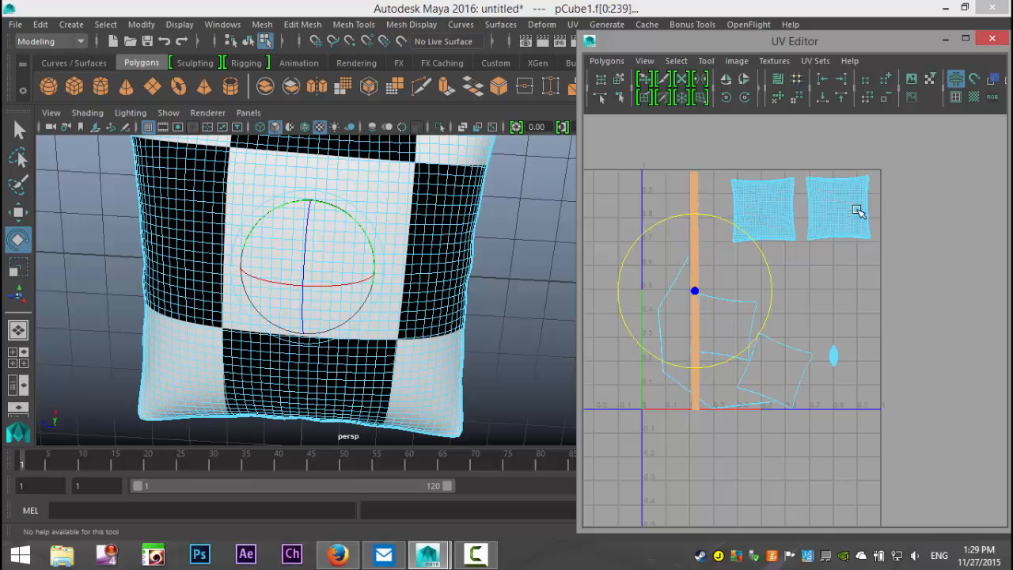
Minimize the UV Editor and assign a new Lambert material to the pillow's top shell
left_click(944, 41)
left_click_drag(346, 305, 444, 369, "alt")
middle_click_drag(442, 368, 481, 329, "alt")
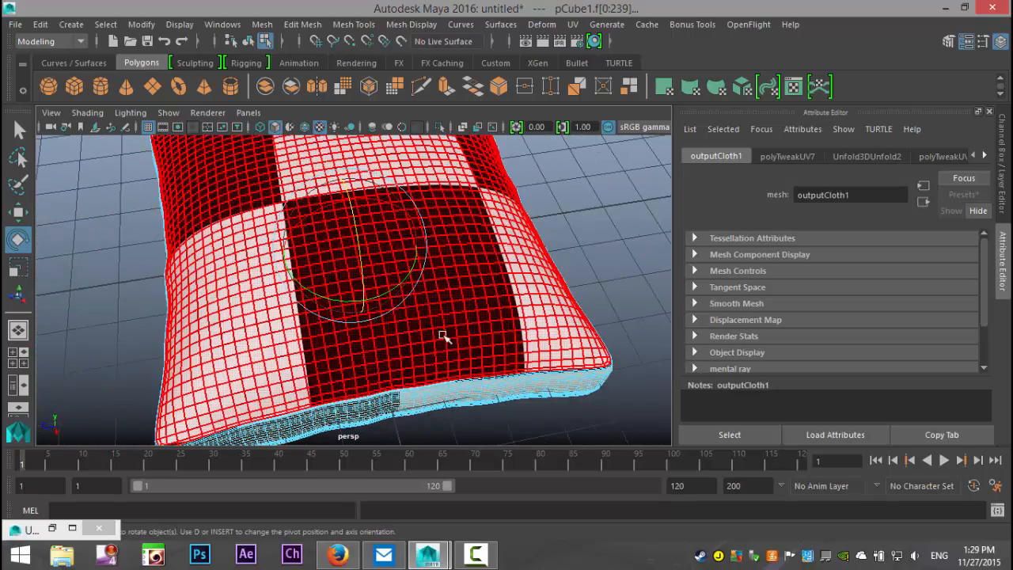
left_click(447, 307)
right_click(447, 307)
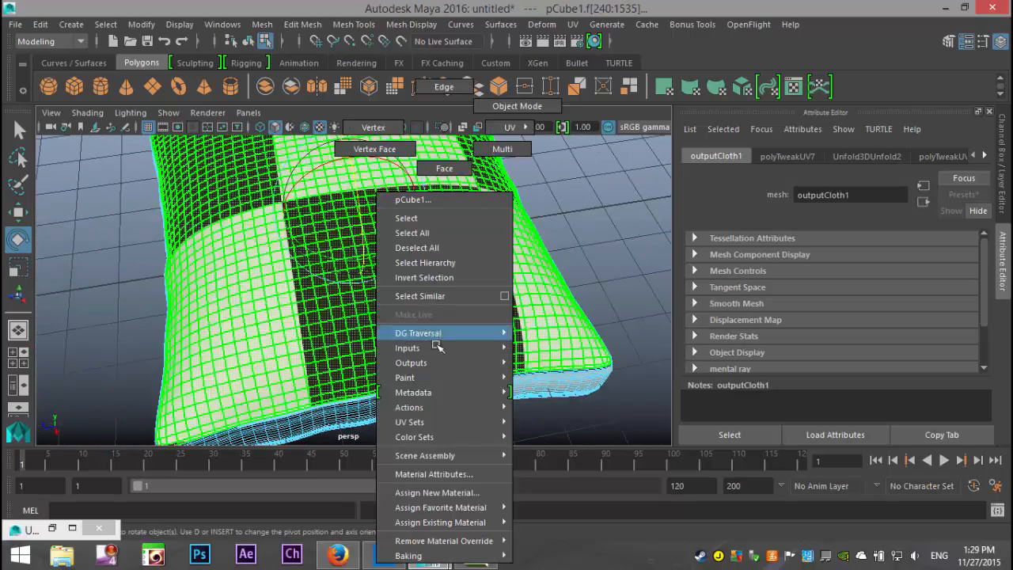
left_click(445, 492)
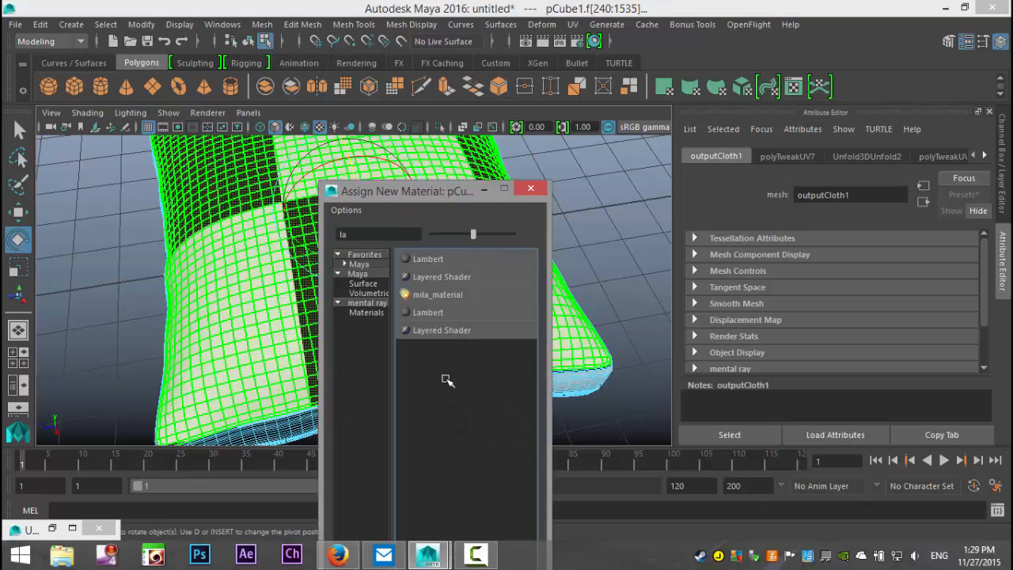
left_click(430, 260)
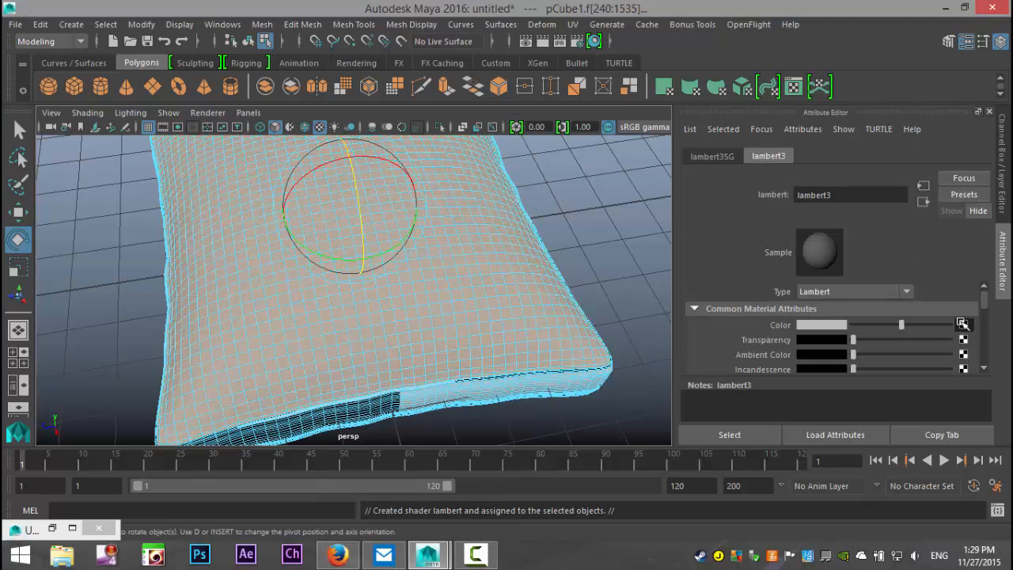
Connect a File texture to the new Lambert's Color and load textile.jpg from the Desktop
left_click(960, 324)
left_click(487, 313)
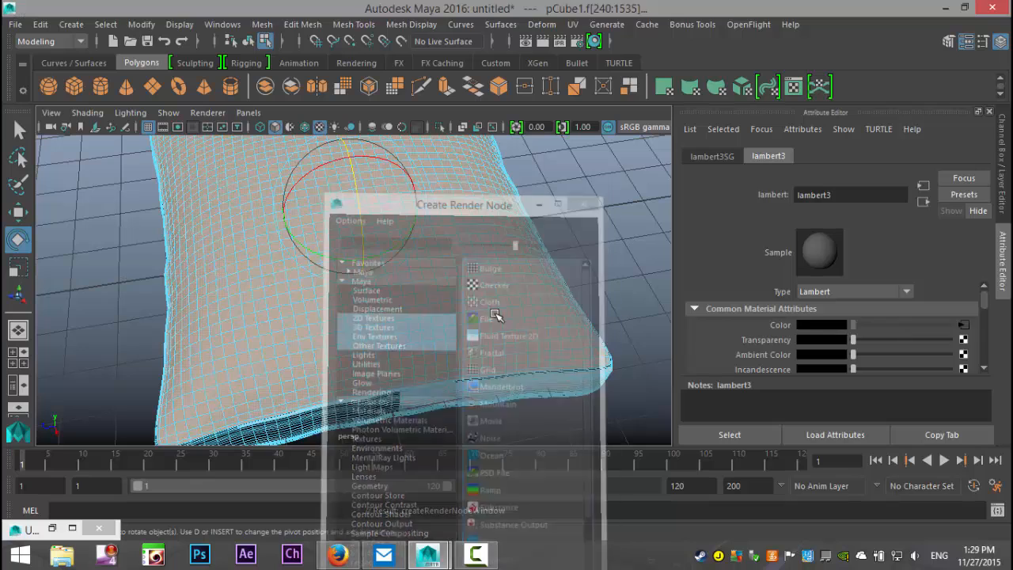
left_click(968, 360)
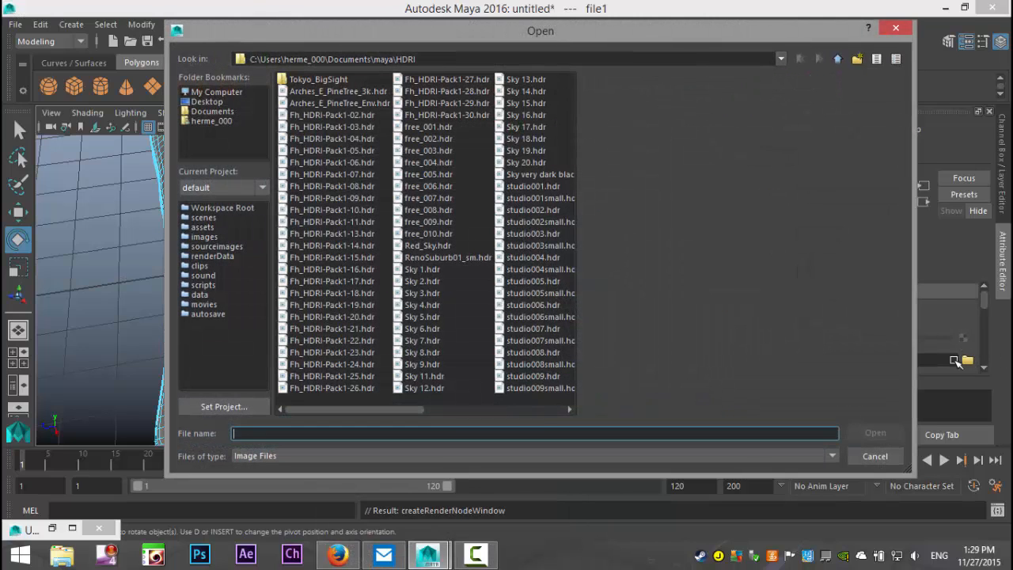
left_click(208, 102)
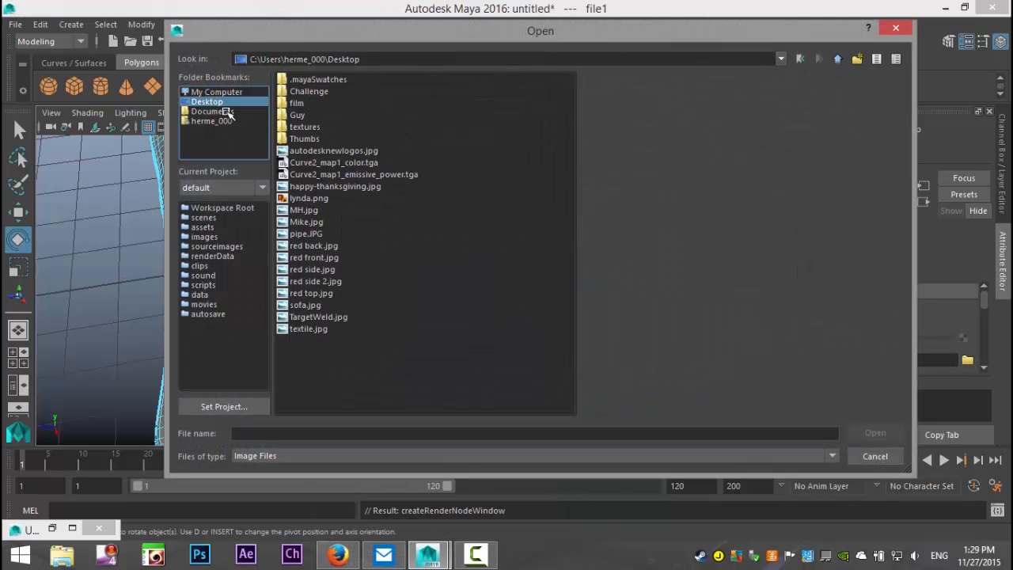
left_click(325, 330)
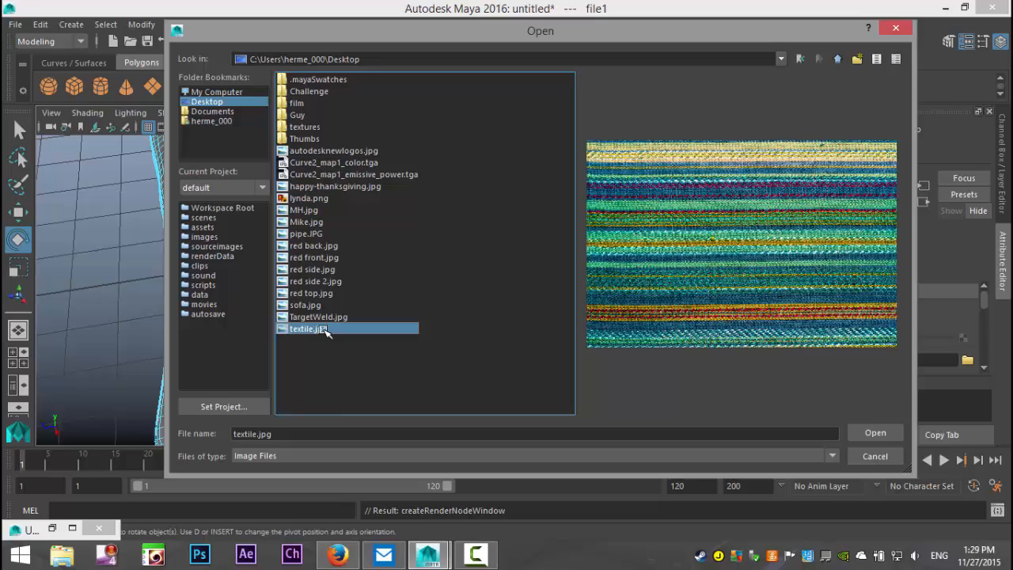
left_click(875, 433)
Examine how large and how sharp the textile pattern appears on the pillow's top from several angles
scroll(523, 314, "down", 3)
scroll(529, 323, "up", 3)
left_click_drag(526, 325, 583, 309, "alt")
left_click(584, 208)
scroll(554, 246, "down", 6)
right_click_drag(387, 248, 444, 111)
left_click(400, 225)
left_click(524, 292)
scroll(528, 292, "up", 4)
scroll(529, 293, "up", 2)
left_click_drag(476, 321, 425, 279, "alt")
left_click(414, 249)
right_click_drag(440, 128, 448, 171)
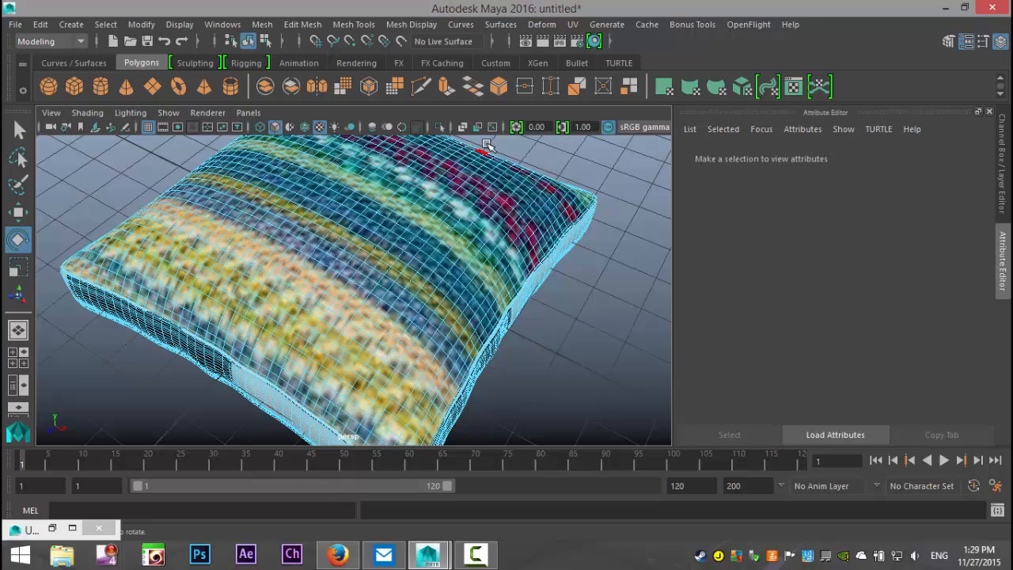
Reopen the UV Editor and scale the left square pillow shell up uniformly to about three times its size
left_click(572, 24)
left_click(601, 31)
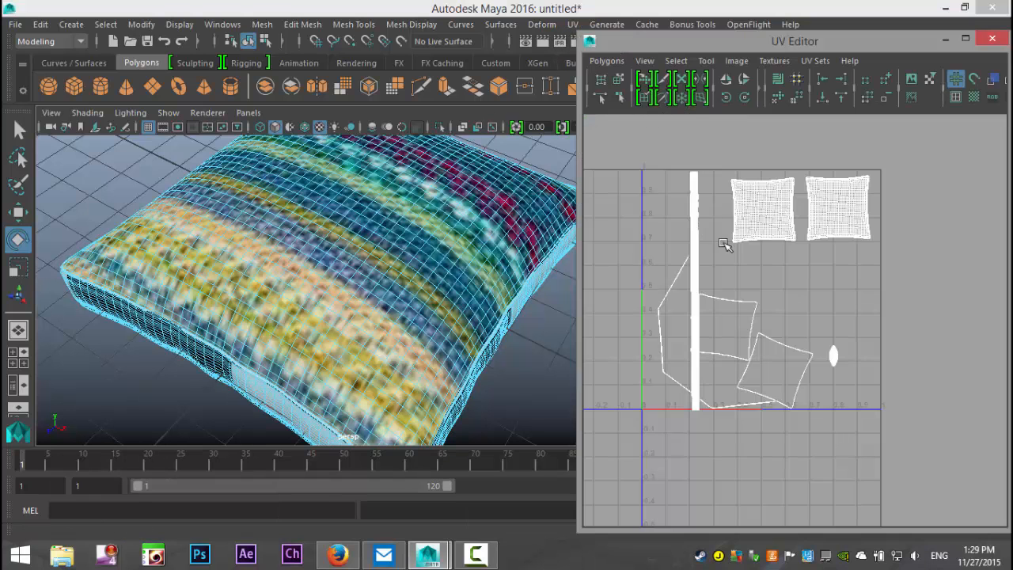
right_click_drag(762, 206, 725, 191)
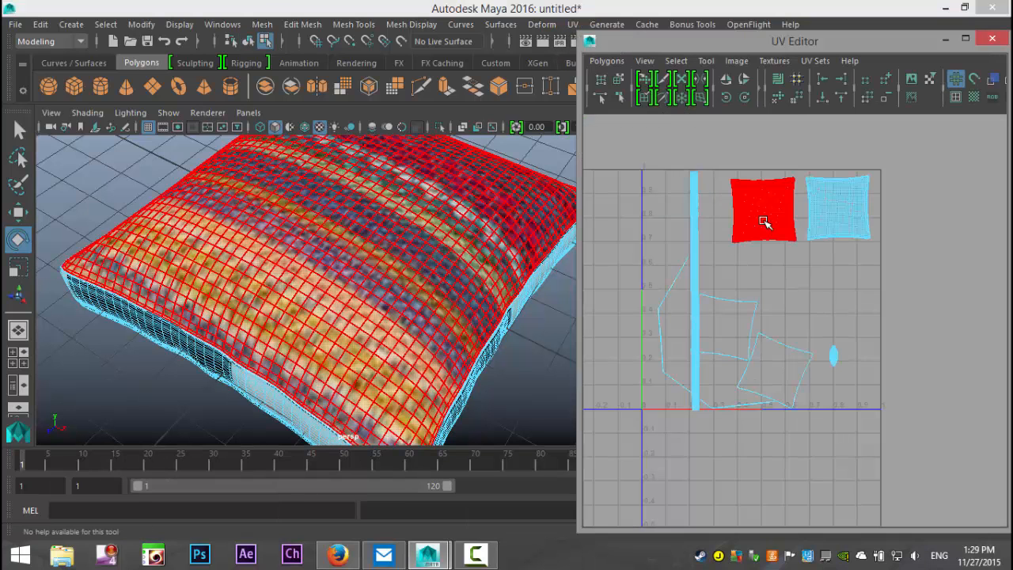
left_click(764, 222)
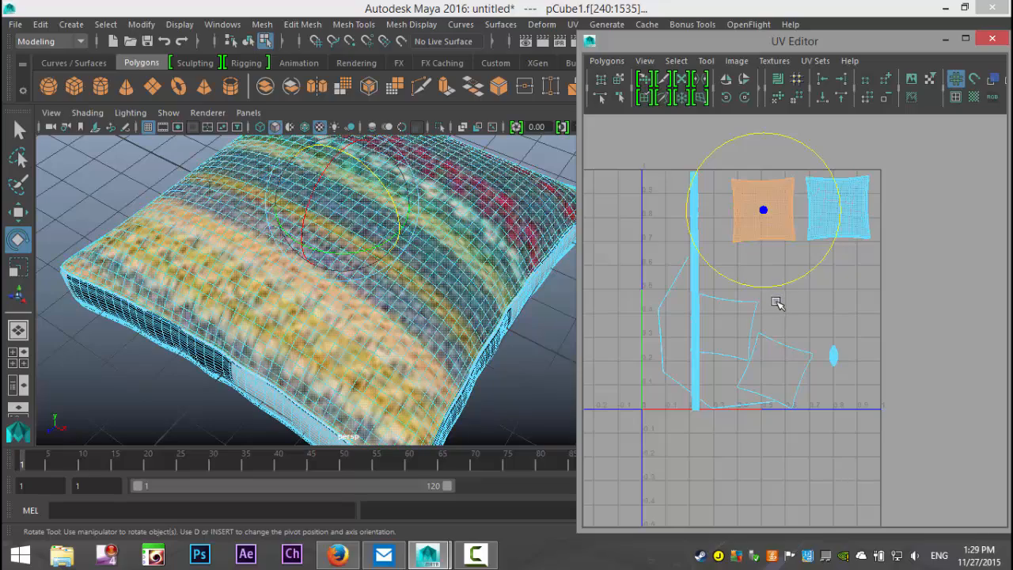
key("r")
left_click_drag(766, 212, 944, 252)
Move the enlarged square shell down inside the UV tile and rotate it slightly to straighten it
key("w")
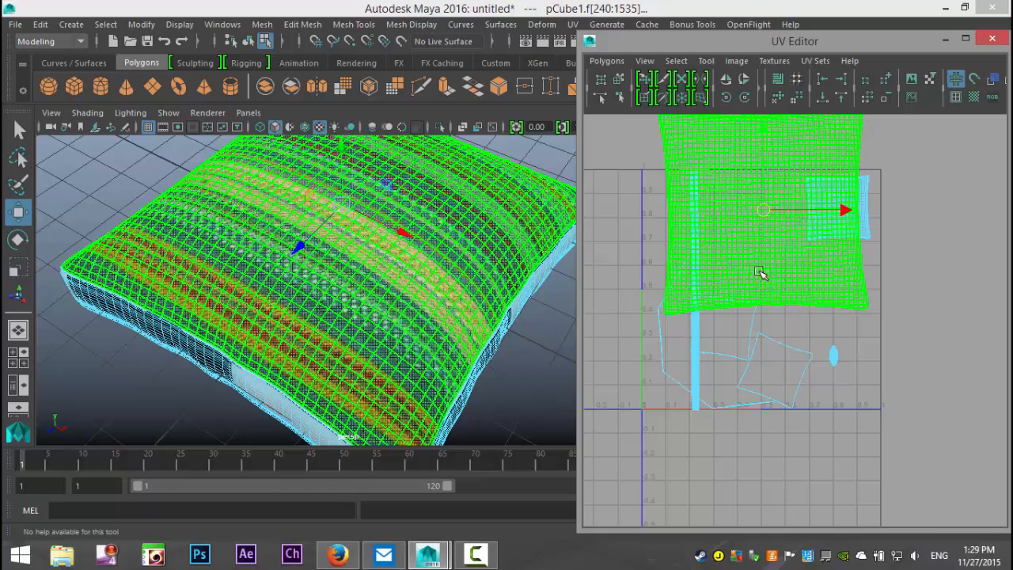
left_click_drag(765, 212, 762, 286)
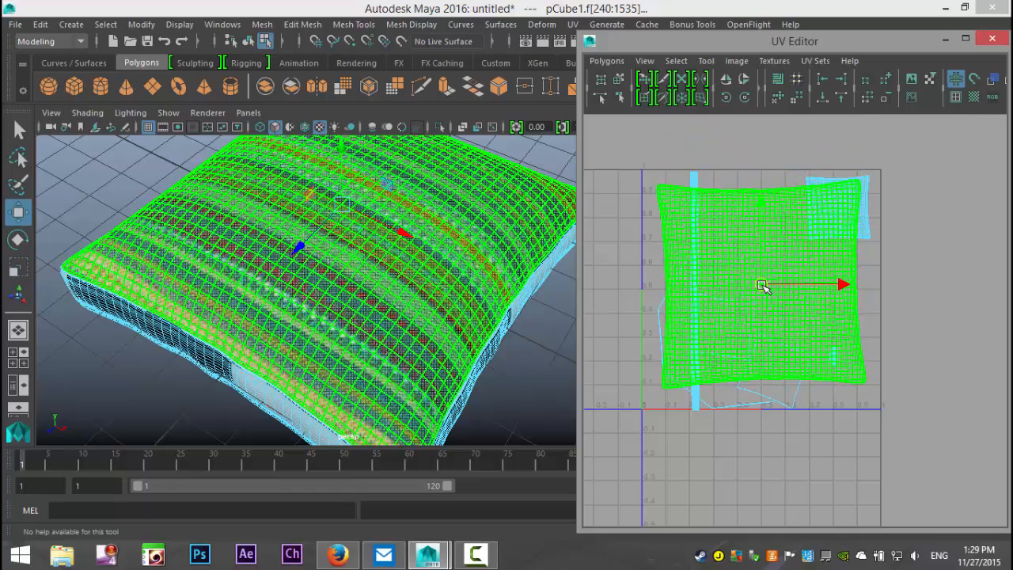
key("e")
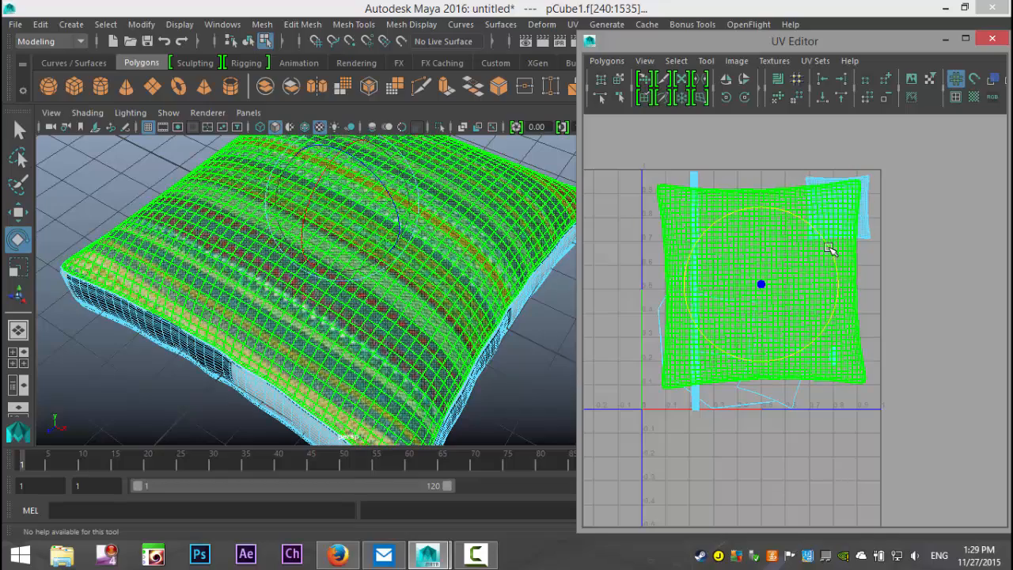
left_click_drag(831, 254, 835, 255)
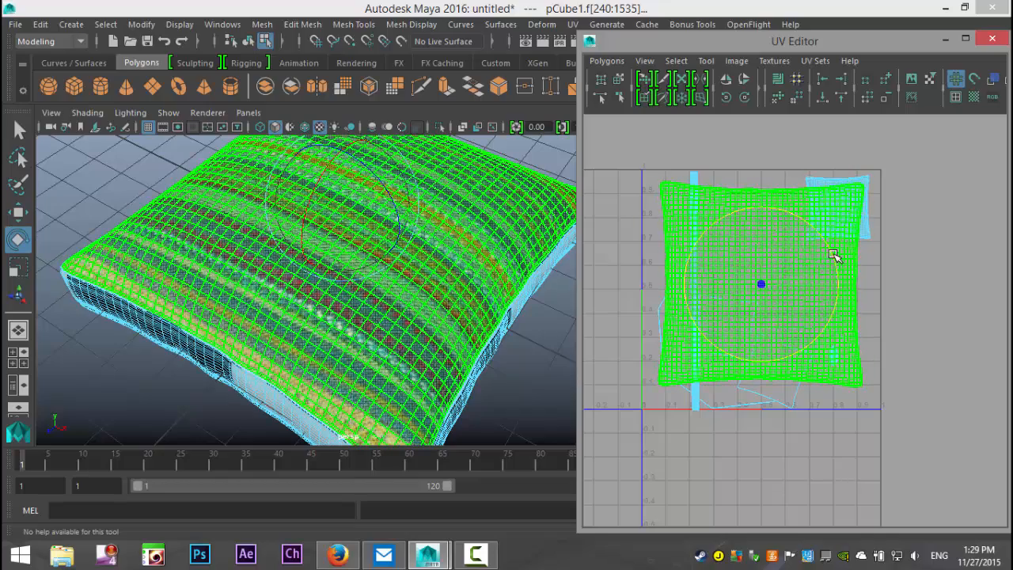
Select the pillow's side strip shell in the viewport and assign it a new Lambert material
left_click(530, 366)
scroll(528, 366, "down", 4)
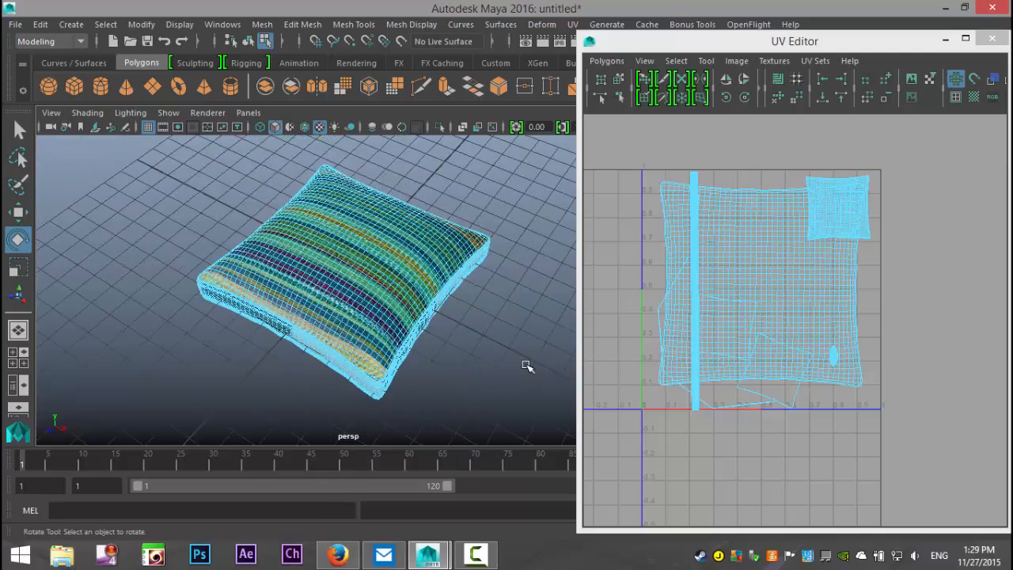
scroll(522, 366, "up", 3)
left_click_drag(512, 373, 412, 331, "alt")
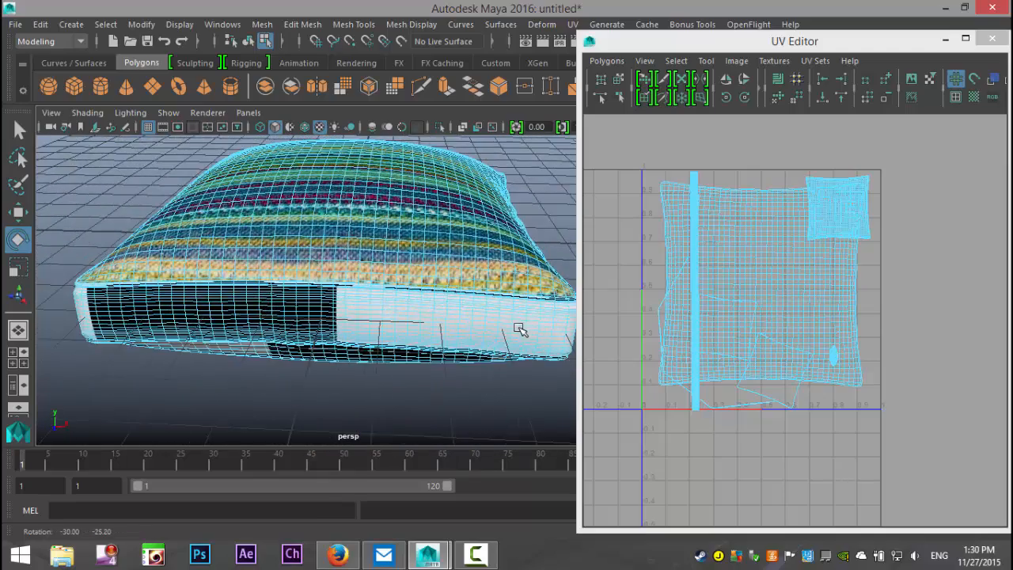
double_click(403, 331)
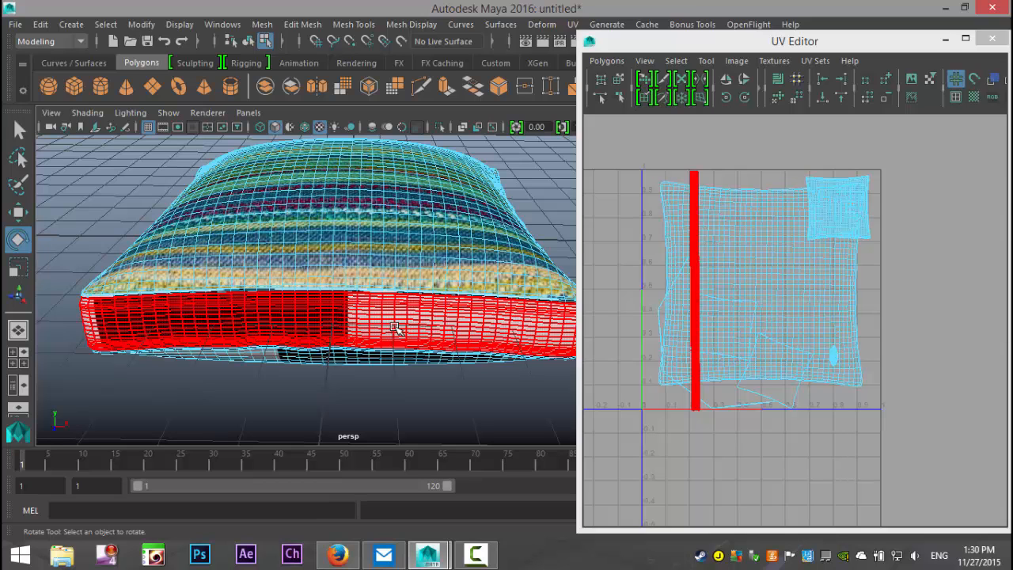
right_click_drag(396, 328, 413, 487)
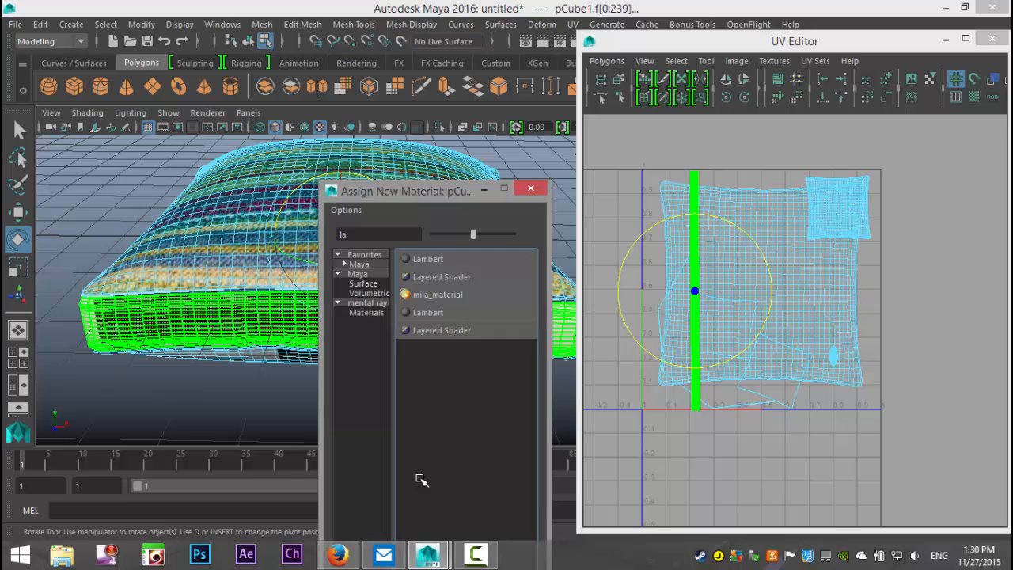
left_click(434, 263)
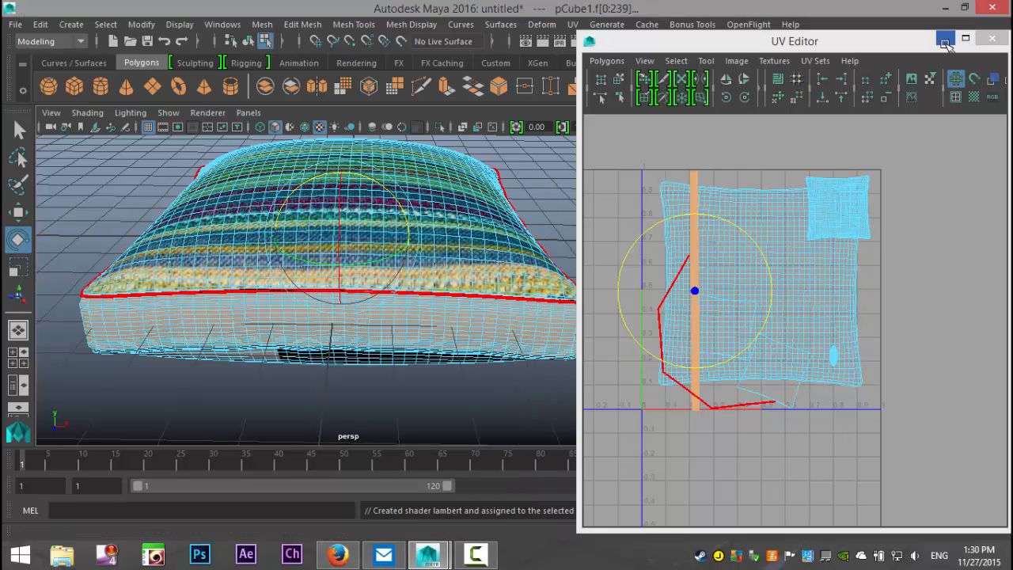
Load textile.jpg as a File texture in the side Lambert's Color and check the pattern along the pillow's sides
left_click(944, 40)
scroll(931, 309, "down", 3)
scroll(932, 310, "up", 2)
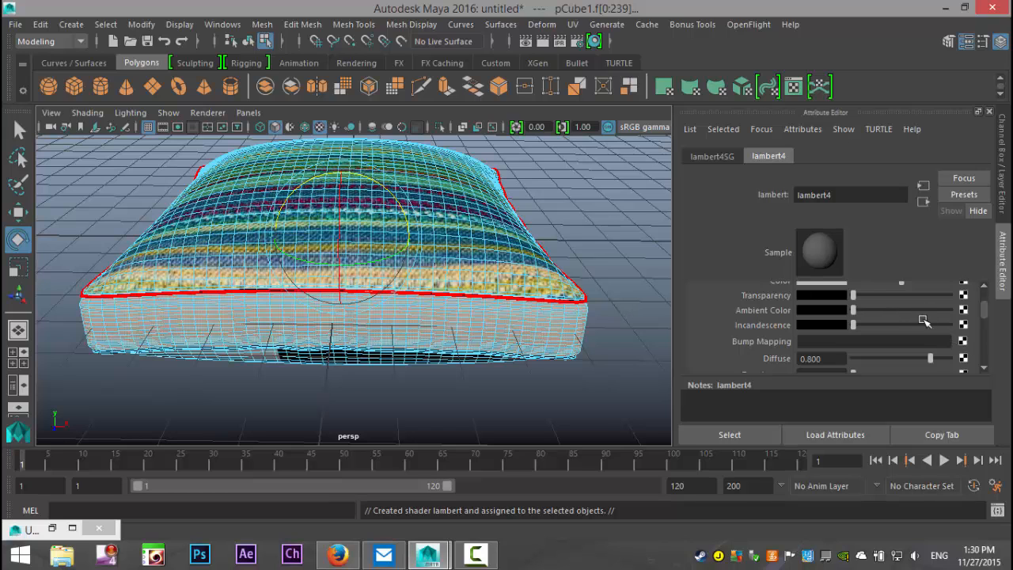
scroll(925, 321, "up", 2)
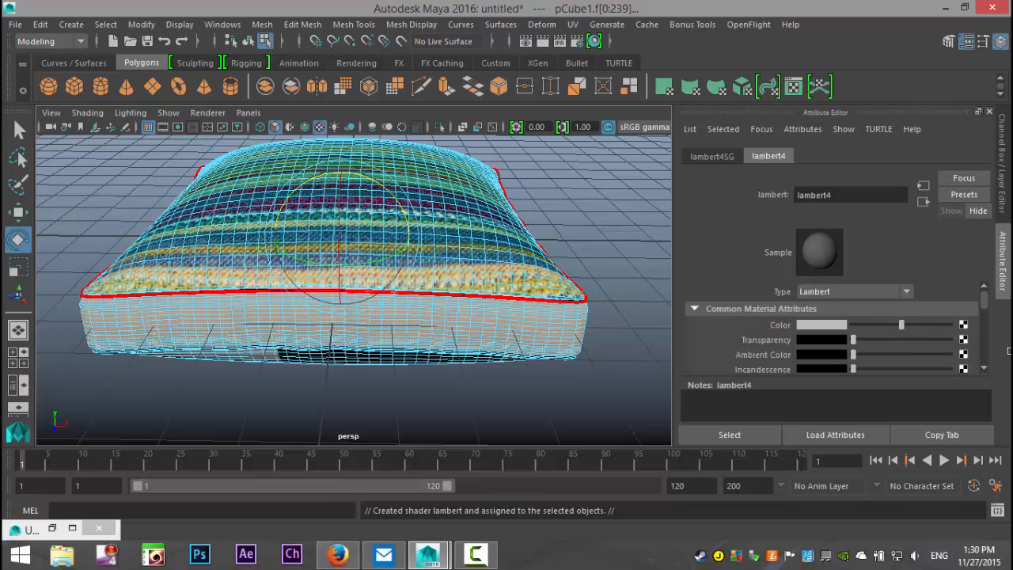
left_click(963, 324)
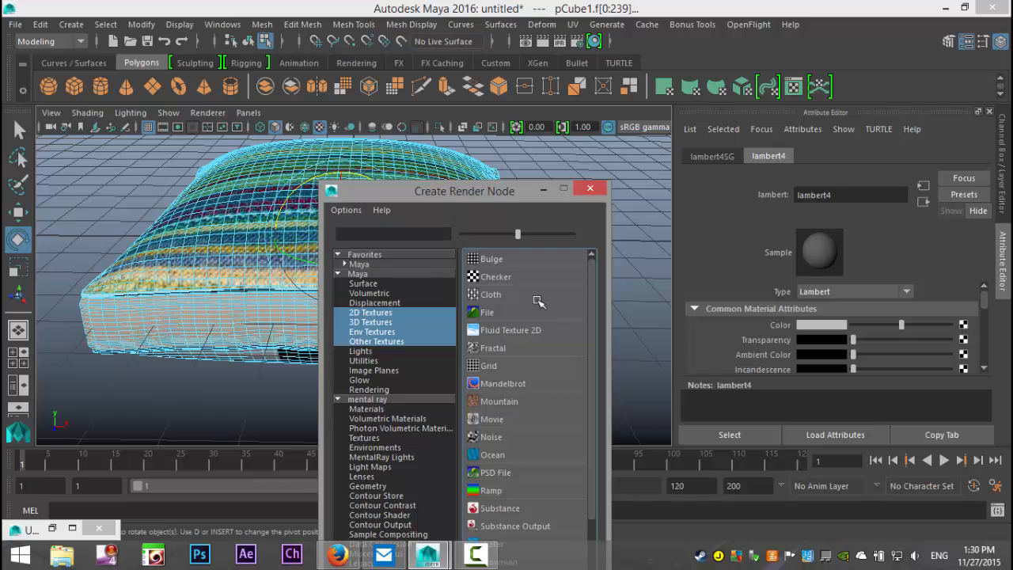
left_click(487, 313)
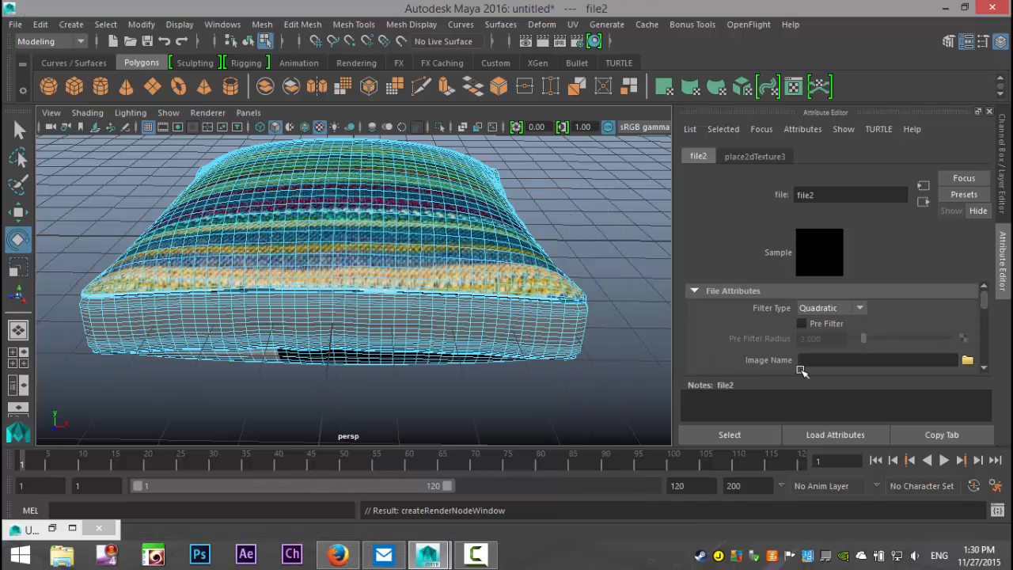
left_click(967, 360)
left_click(319, 330)
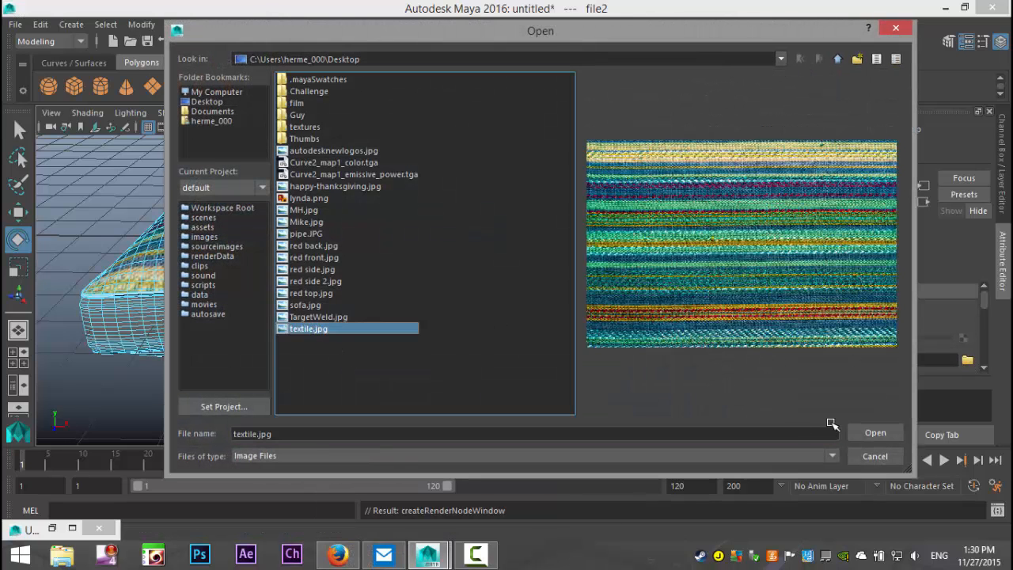
left_click(875, 433)
scroll(511, 388, "up", 3)
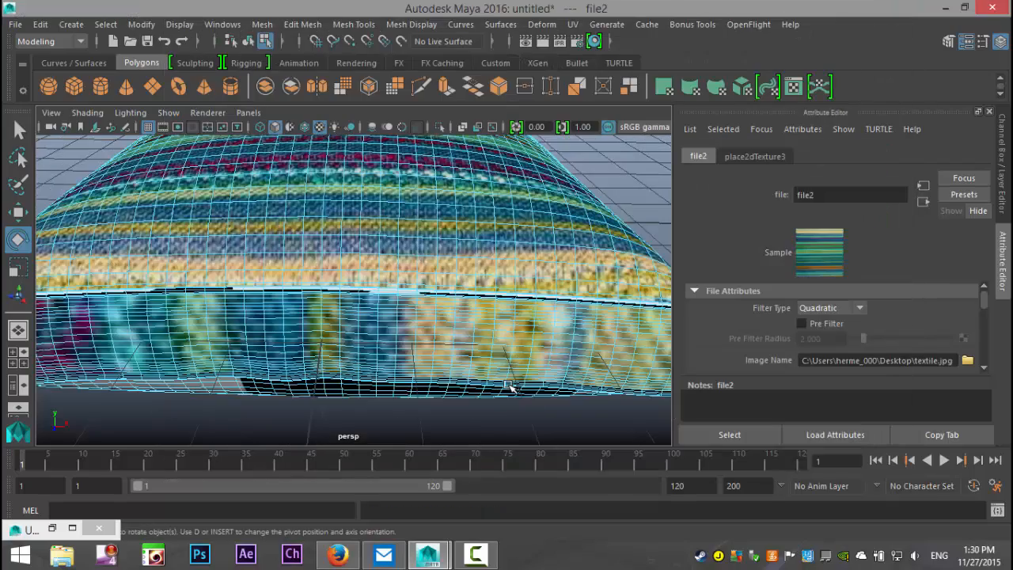
scroll(510, 388, "down", 4)
left_click_drag(388, 389, 437, 371, "alt")
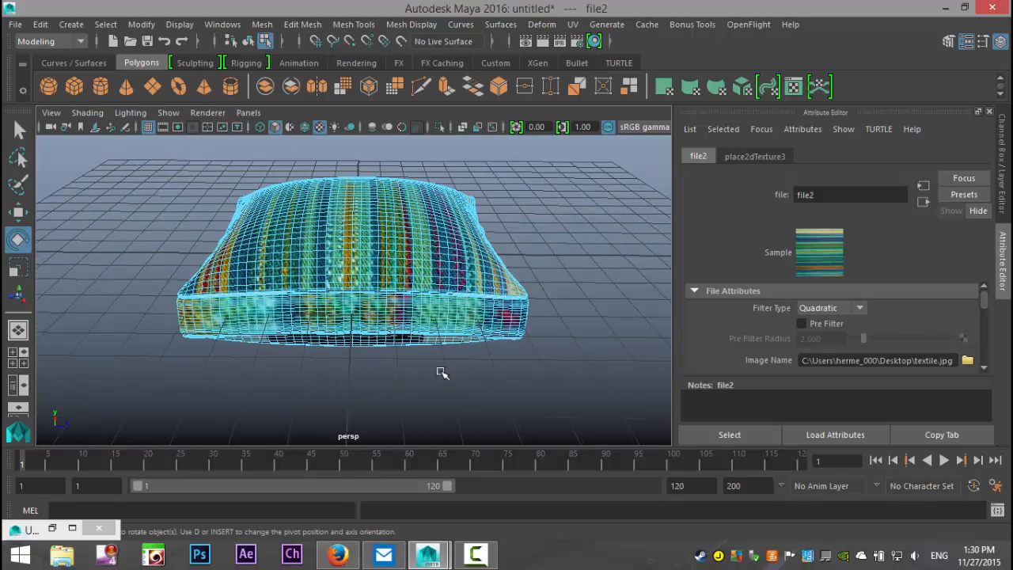
In the UV Editor, rotate the side strip shell to horizontal and move it to the bottom edge of the UV tile
left_click(572, 25)
left_click(654, 33)
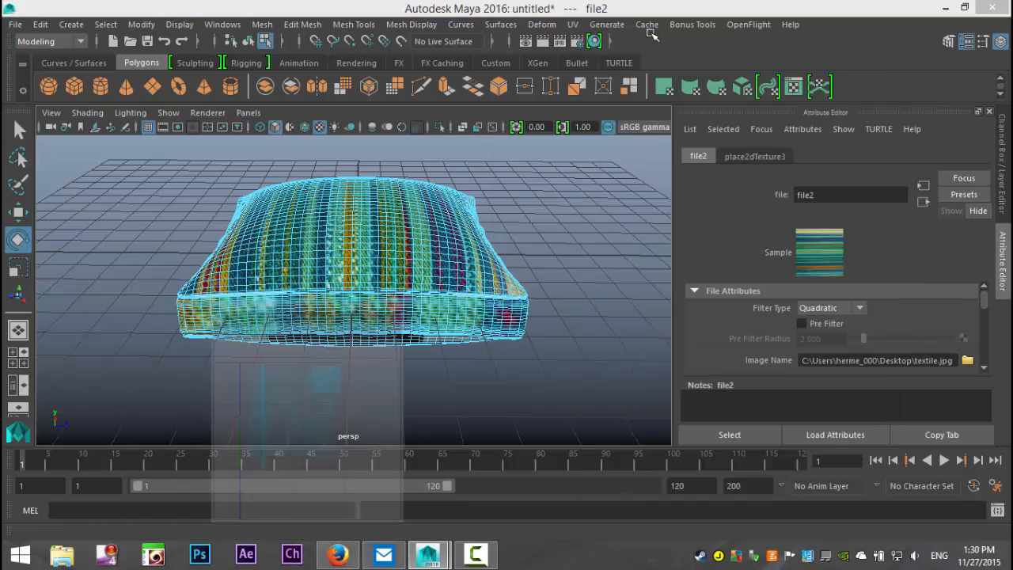
right_click_drag(693, 230, 639, 210)
left_click(696, 180)
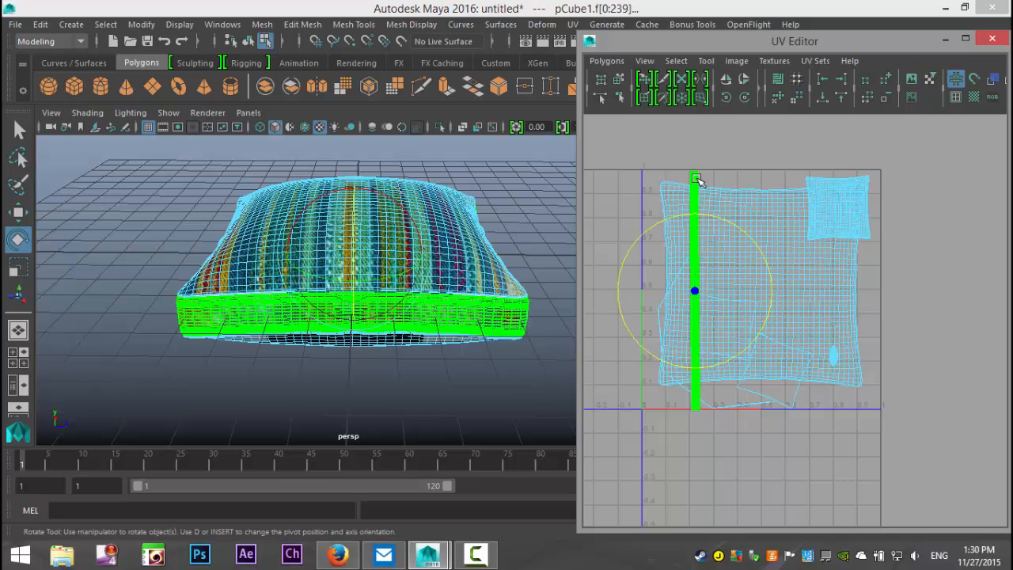
left_click_drag(727, 223, 785, 332)
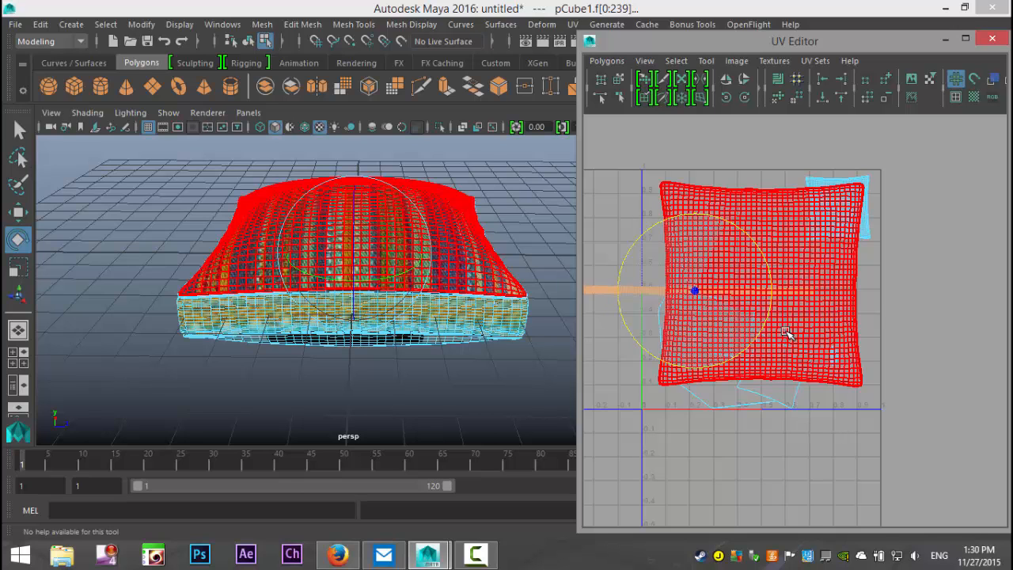
key("w")
left_click_drag(696, 293, 762, 402)
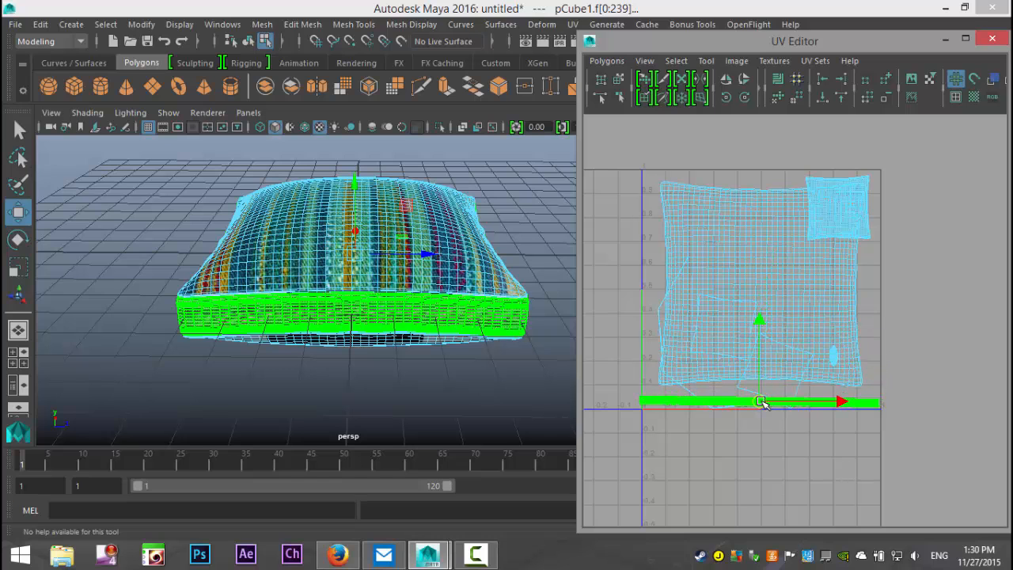
Deselect the side strip shell, return the pillow to Object Mode and inspect the textile pattern along its sides
left_click(516, 386)
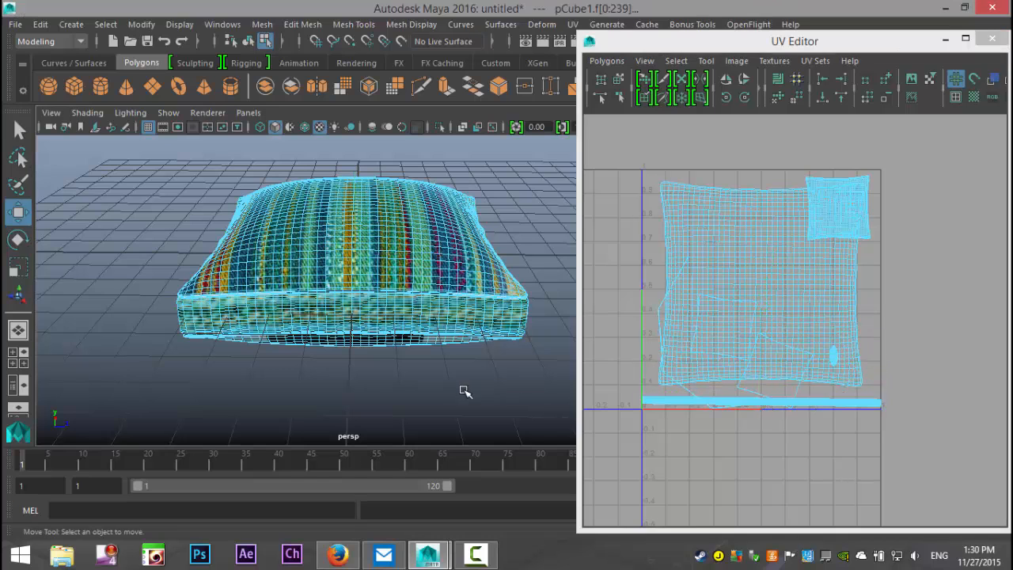
scroll(335, 377, "up", 5)
scroll(323, 373, "down", 5)
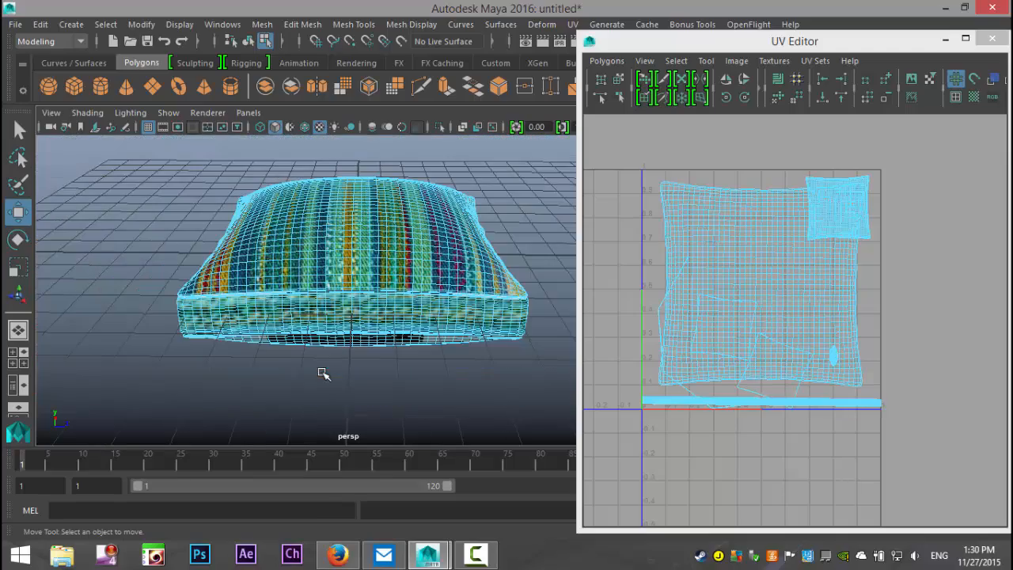
mouse_move(339, 388)
left_mouse_down("alt")
mouse_move(359, 373)
mouse_move(432, 378)
mouse_move(359, 386)
left_mouse_up("alt")
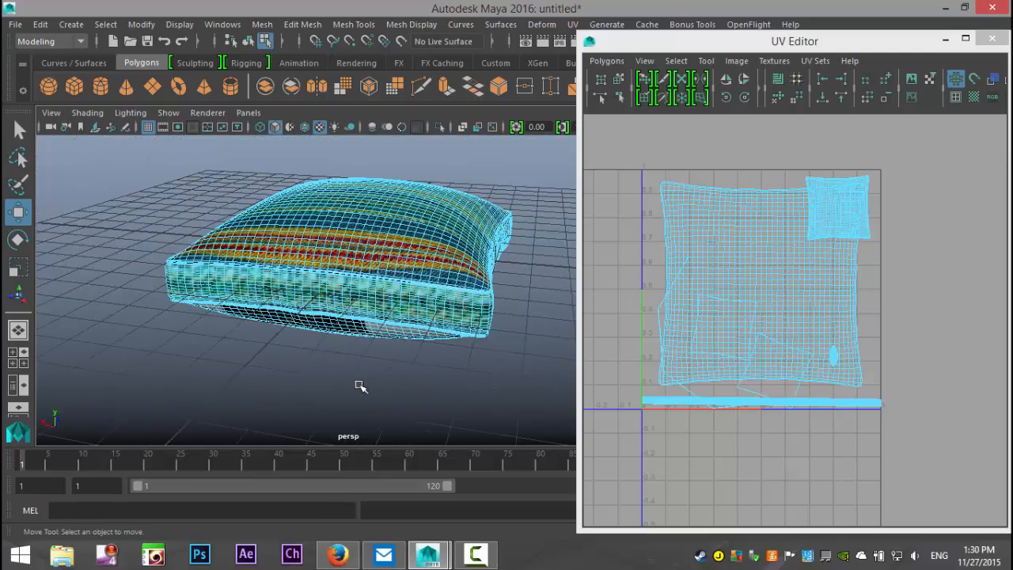
right_click_drag(366, 230, 439, 103)
left_click(372, 233)
left_click(283, 373)
left_click_drag(229, 373, 344, 378, "alt")
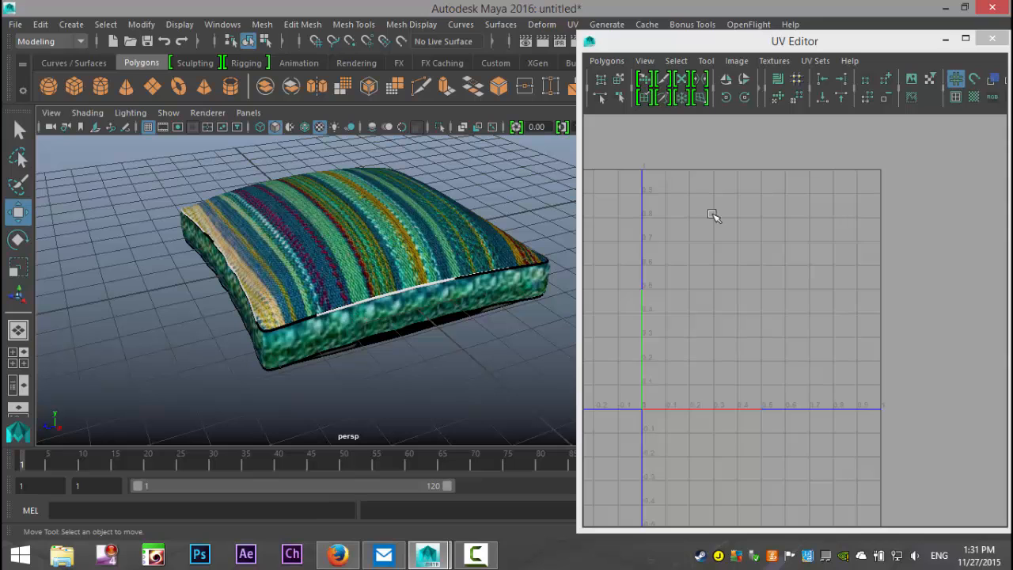
Select the side strip shell, rotate it to vertical and move it against the UV tile's right edge
left_click(493, 272)
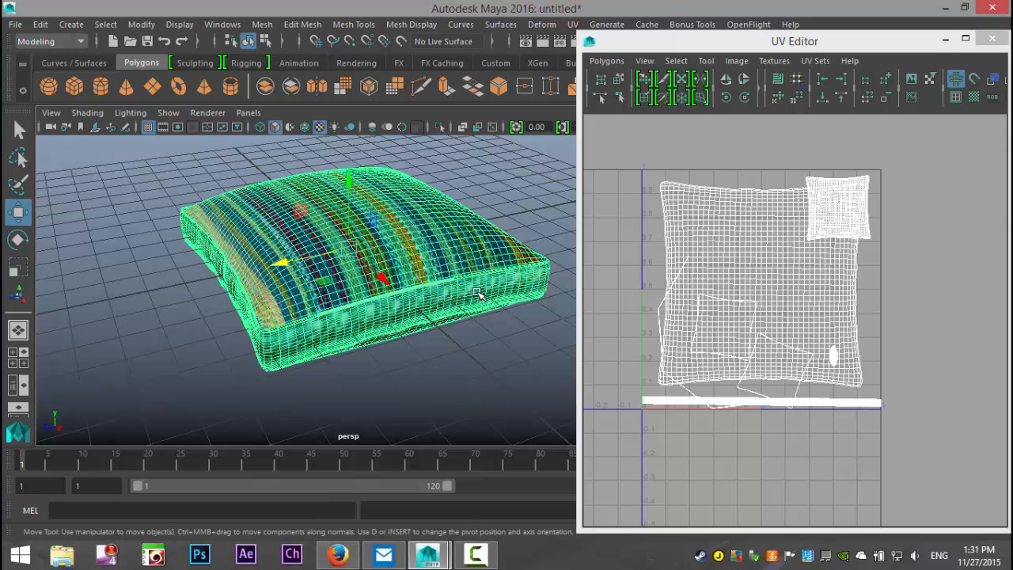
right_click_drag(720, 404, 702, 391)
left_click(709, 403)
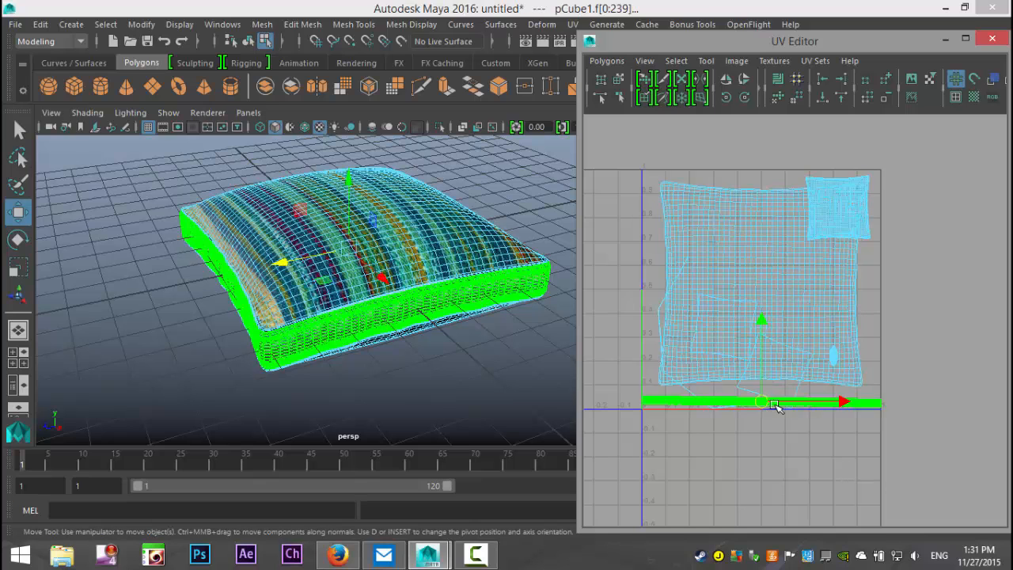
key("e")
left_click_drag(716, 341, 720, 436)
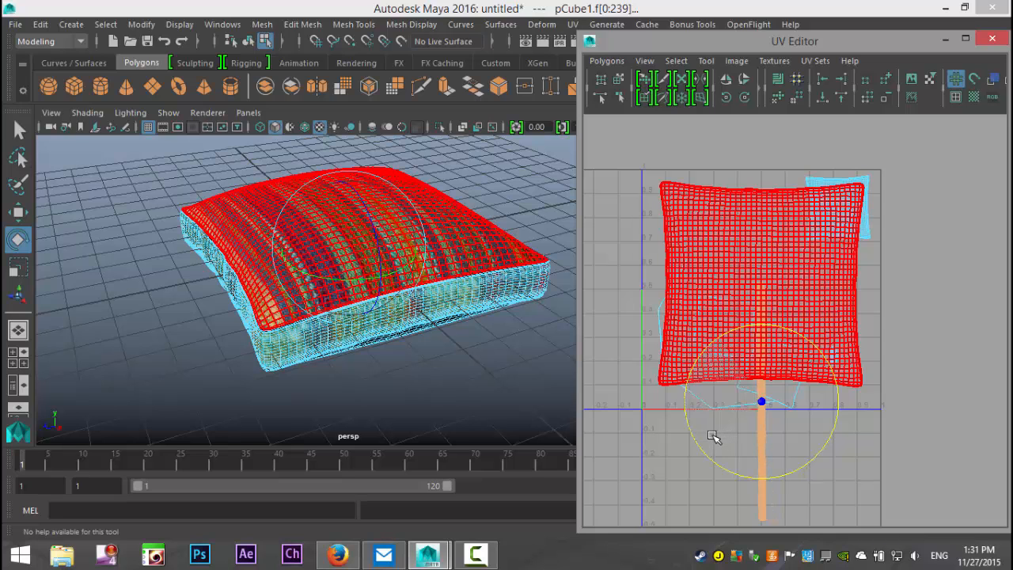
key("w")
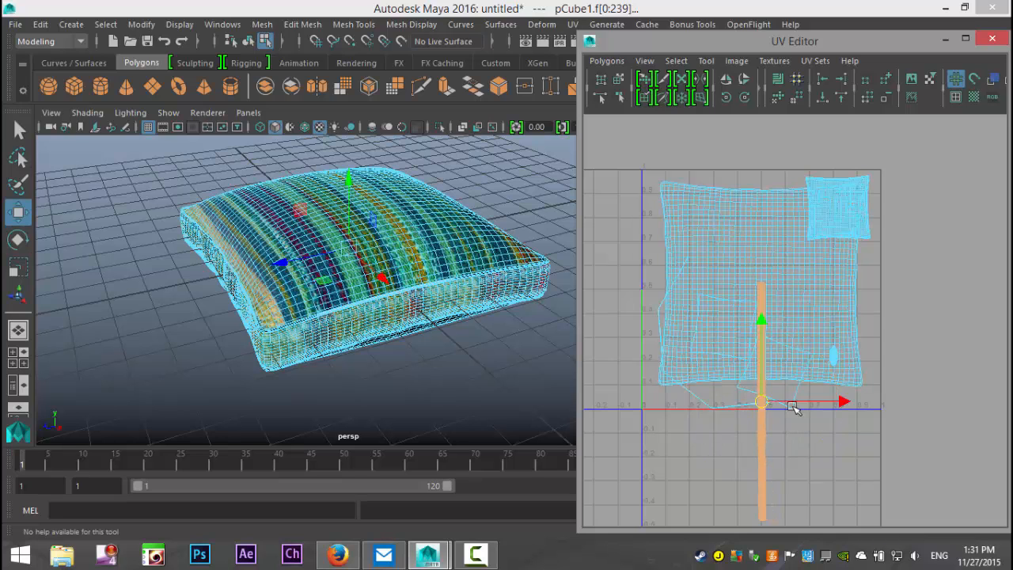
left_click_drag(764, 406, 878, 295)
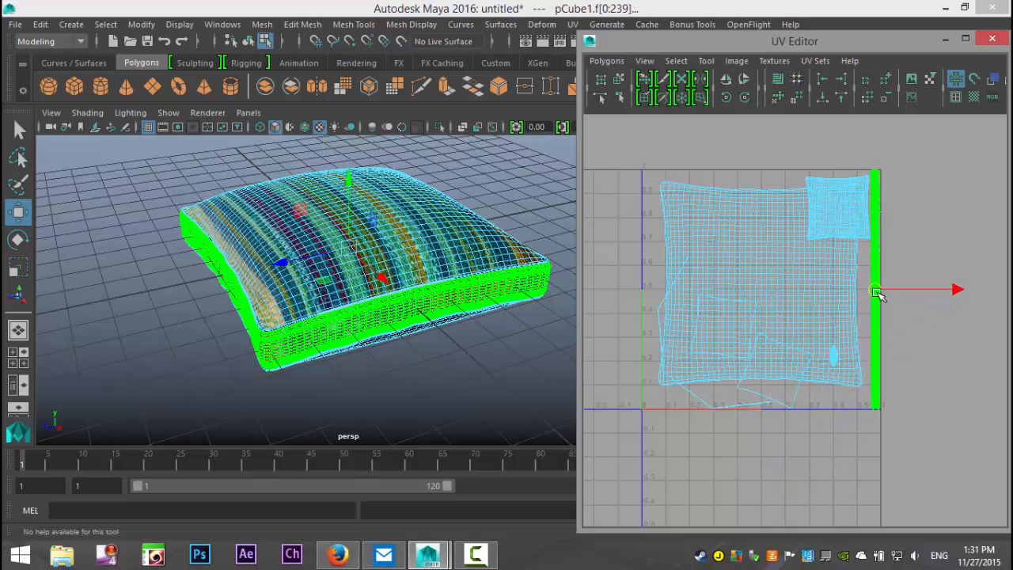
Return to Object Mode and examine the stripe direction and pattern size on the pillow's sides
left_click(449, 380)
scroll(439, 384, "up", 6)
scroll(440, 388, "down", 6)
left_click_drag(372, 404, 327, 389, "alt")
right_click_drag(367, 180, 430, 107)
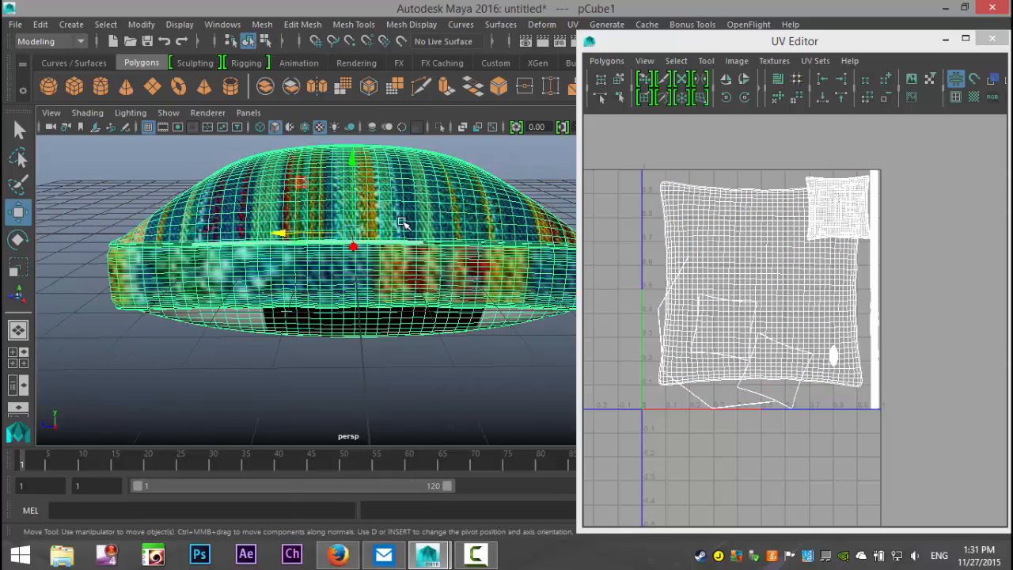
left_click(404, 367)
left_click_drag(199, 359, 380, 317, "alt")
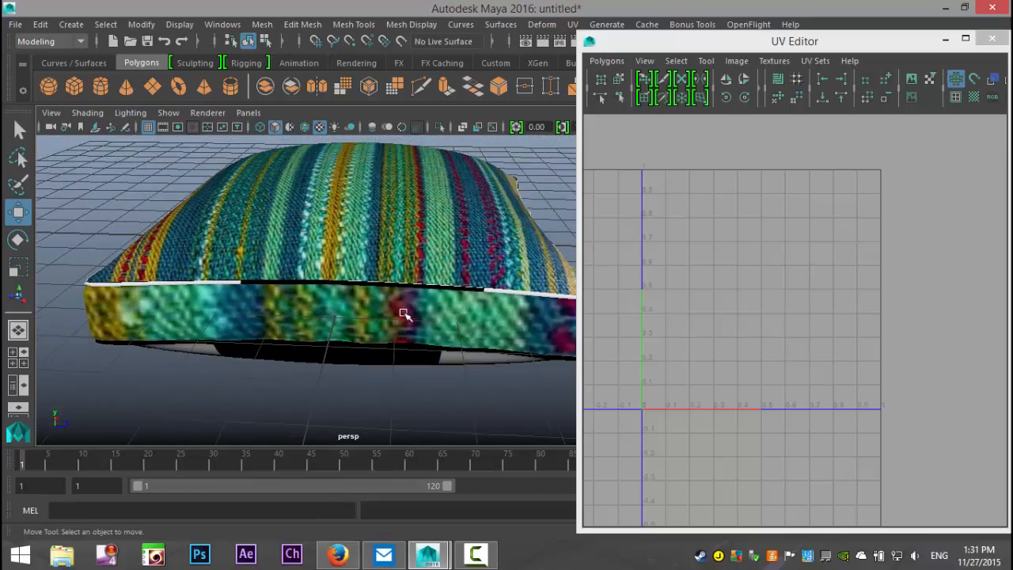
Select the vertical side strip shell, scale it up uniformly beyond the UV tile and rotate it slightly
left_click(403, 315)
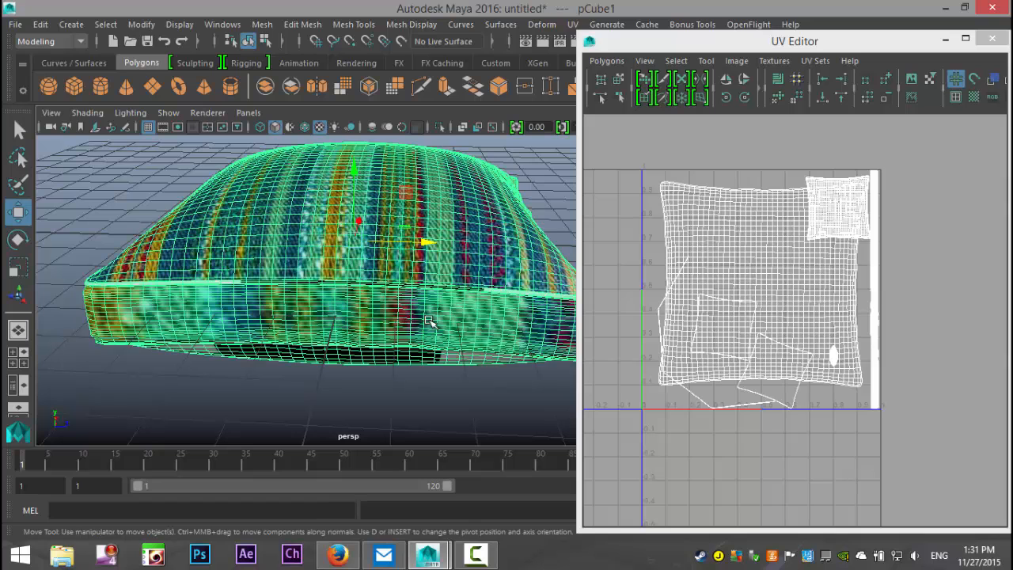
right_click_drag(875, 298, 831, 277)
left_click(875, 296)
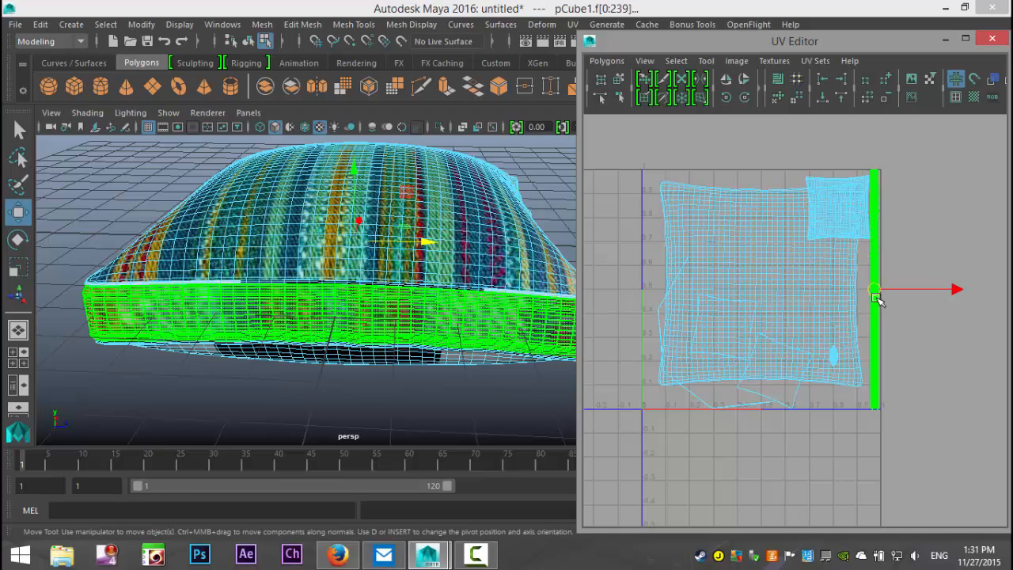
key("r")
left_click_drag(876, 291, 1007, 323)
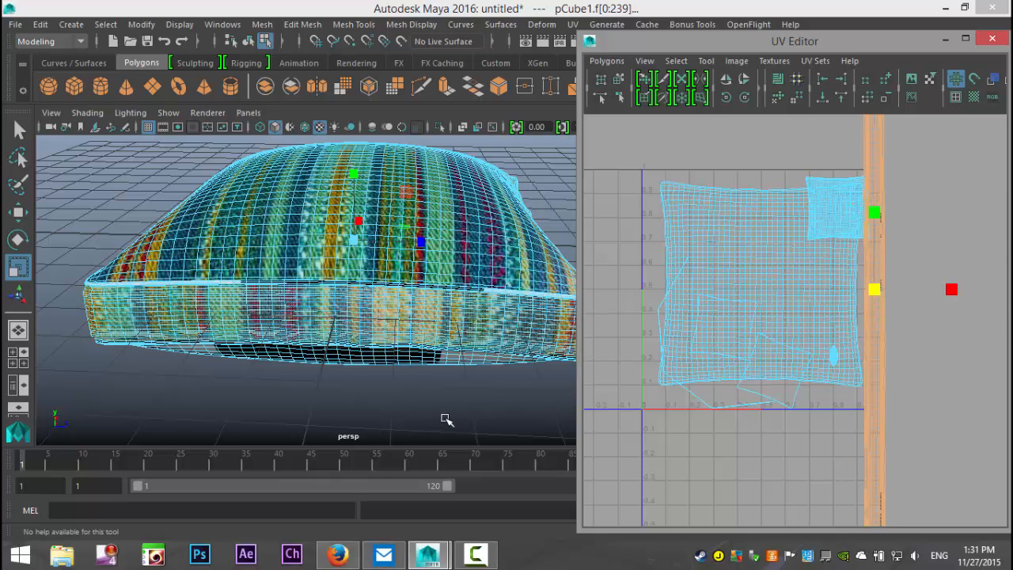
key("e")
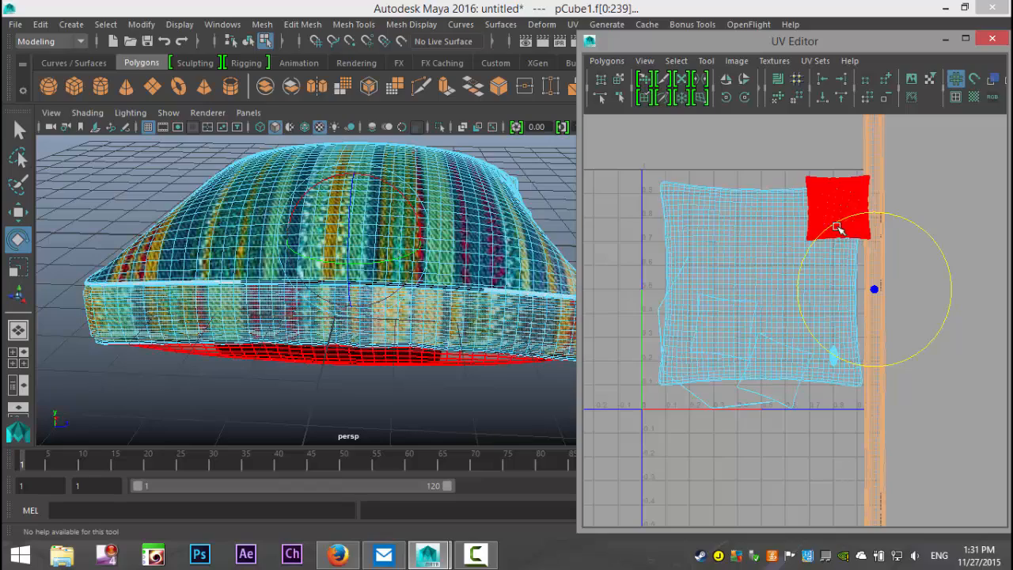
left_click_drag(829, 227, 920, 347)
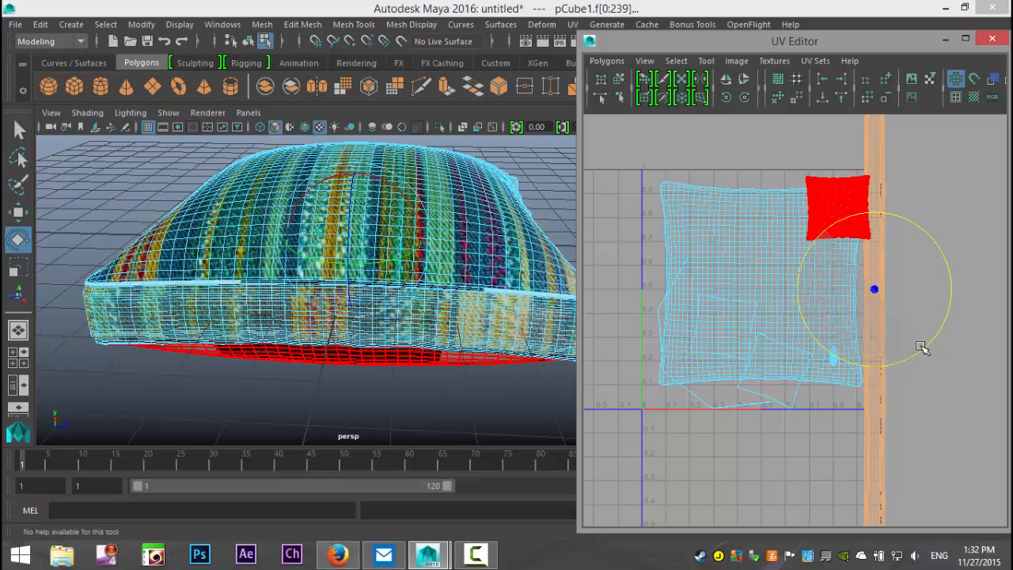
Move the enlarged strip shell left and up so it overlaps the small square shell and its stripes better match the top
key("w")
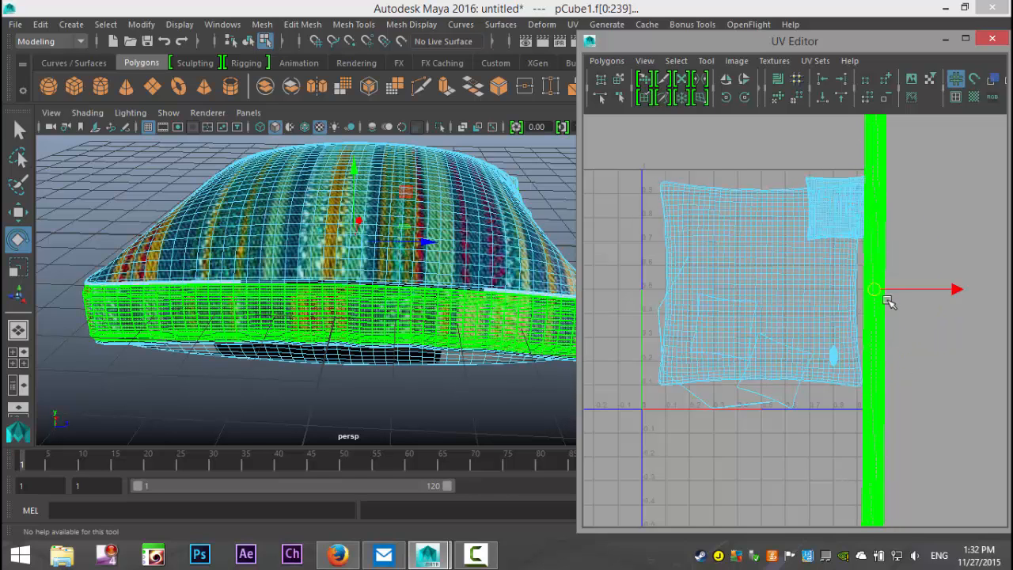
left_click_drag(956, 292, 914, 303)
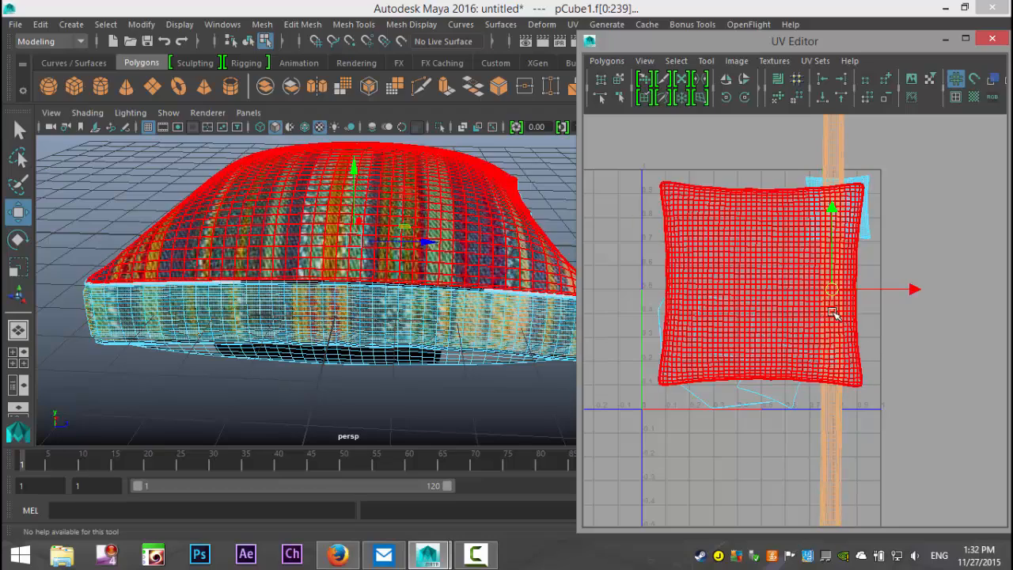
left_click_drag(835, 287, 829, 319)
left_click_drag(820, 342, 851, 205)
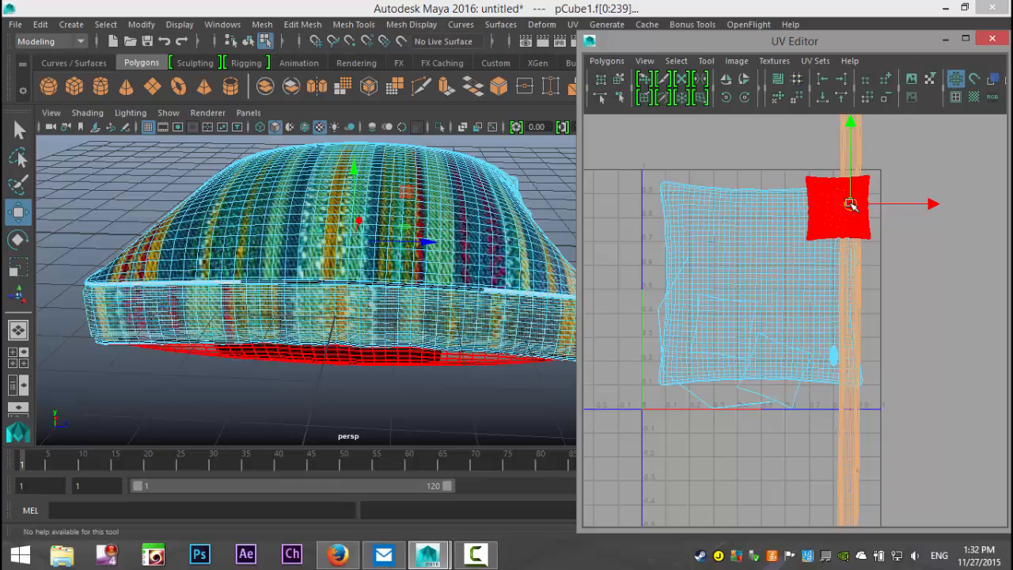
Widen the strip shell horizontally, stretch it slightly vertically and nudge it left and upward to fit the stripes
key("r")
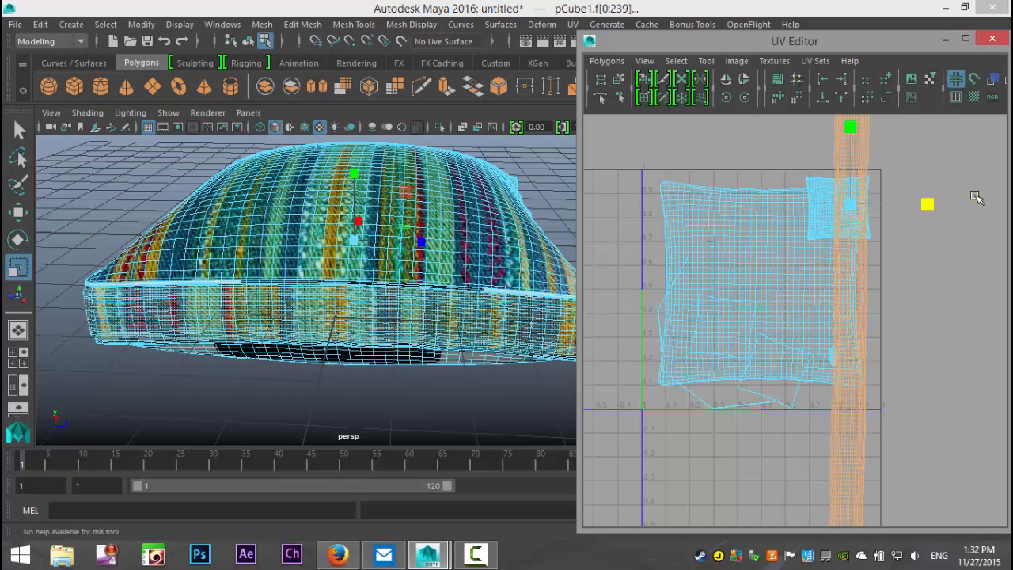
left_click(852, 130)
left_click_drag(852, 130, 855, 113)
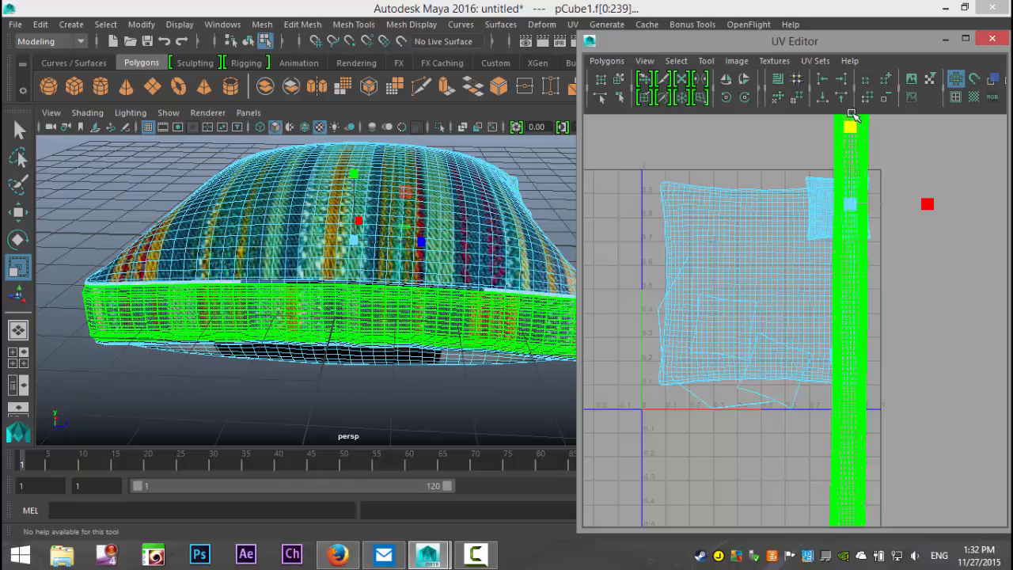
key("w")
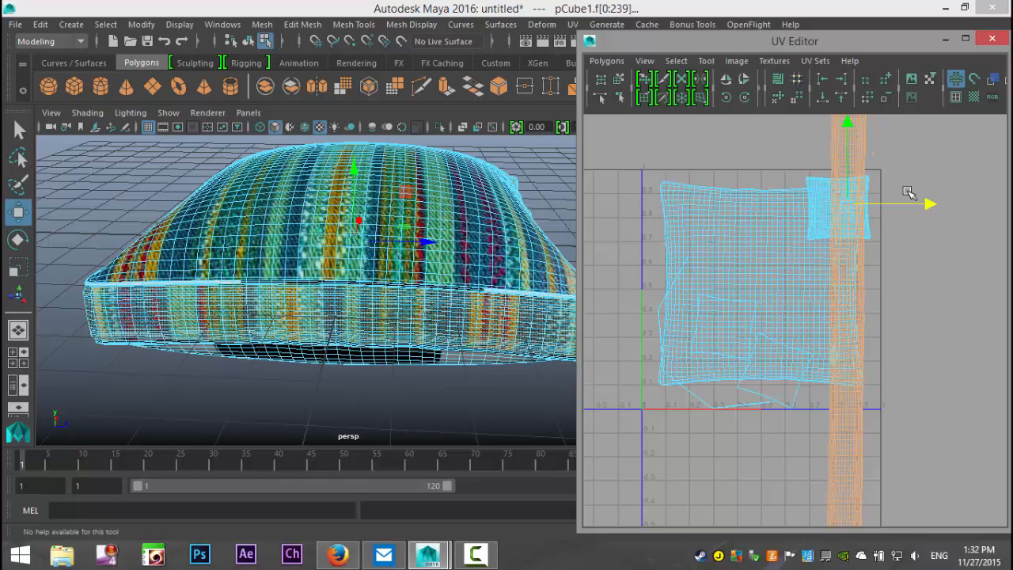
left_click_drag(848, 124, 854, 105)
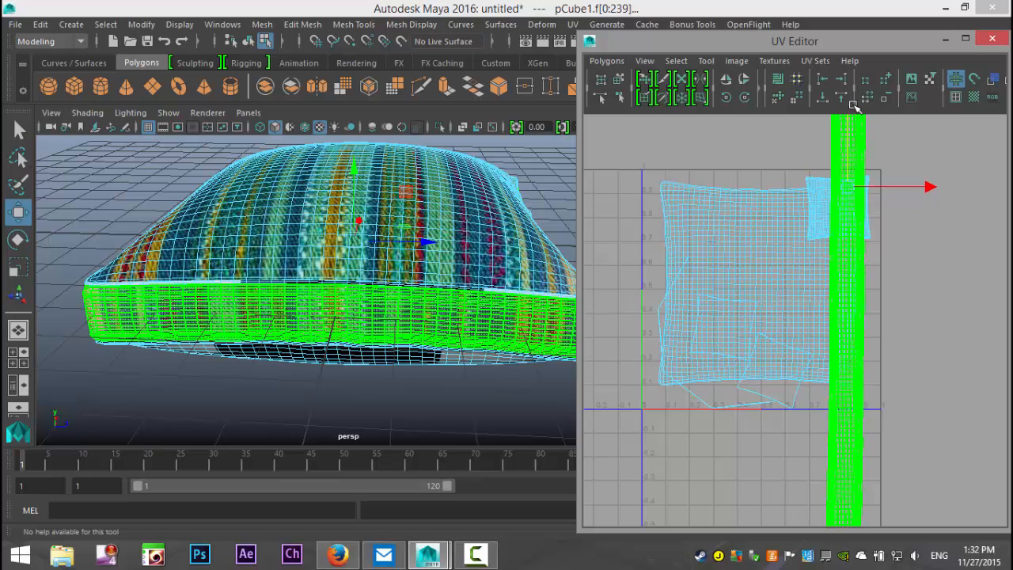
Deselect the shell, return to Object Mode and inspect the pillow's textured sides and its underside
left_click(554, 178)
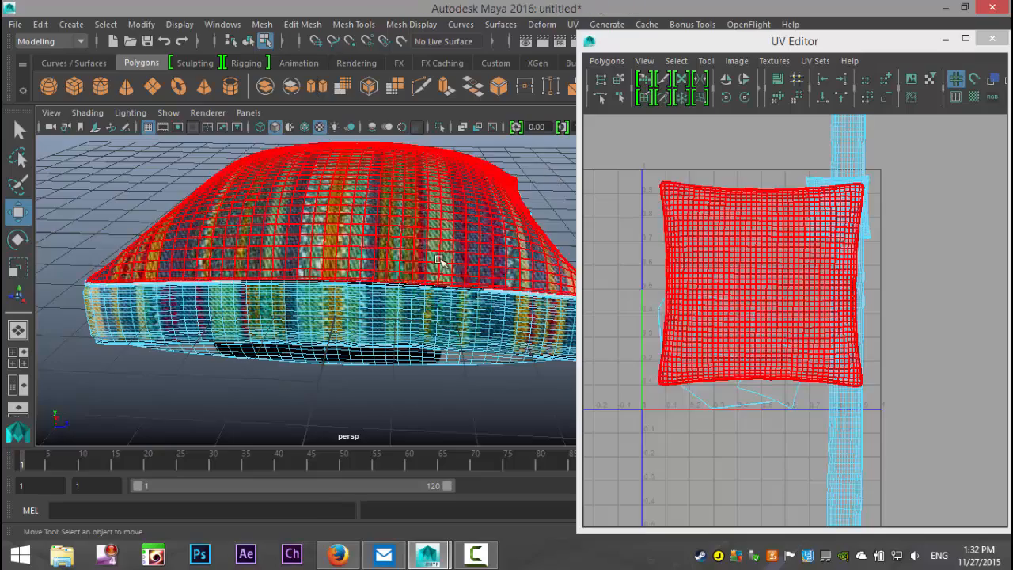
scroll(411, 332, "down", 5)
left_click_drag(313, 369, 400, 379, "alt")
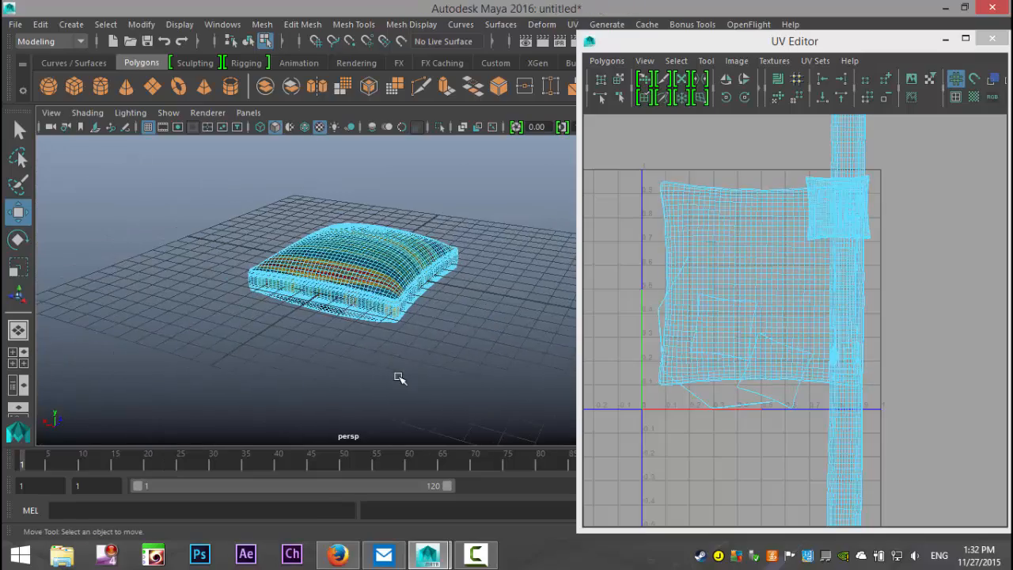
scroll(356, 364, "up", 3)
left_click_drag(356, 351, 245, 378, "alt")
right_click(369, 277)
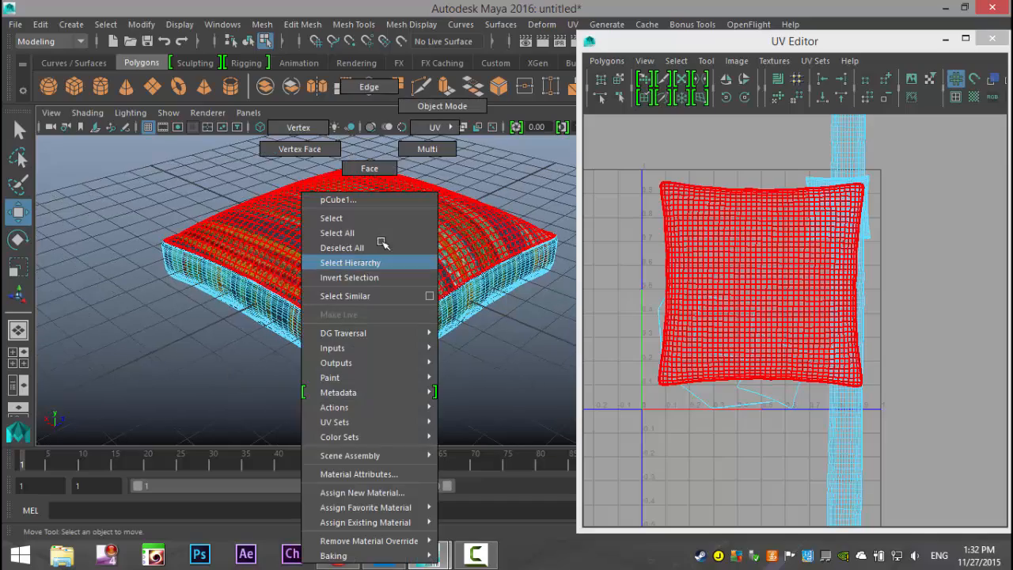
left_click(441, 128)
left_click(473, 376)
left_click_drag(239, 362, 204, 290, "alt")
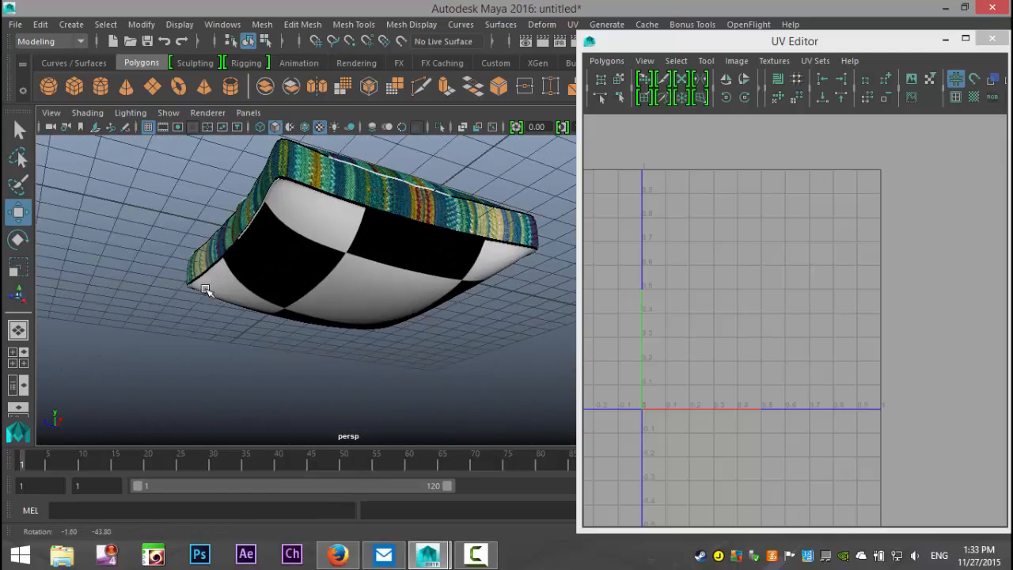
Select the small square shell of the pillow's underside, scale it up to nearly fill the UV tile and center it there
left_click(332, 277)
right_click_drag(757, 233, 755, 276)
left_click(739, 235)
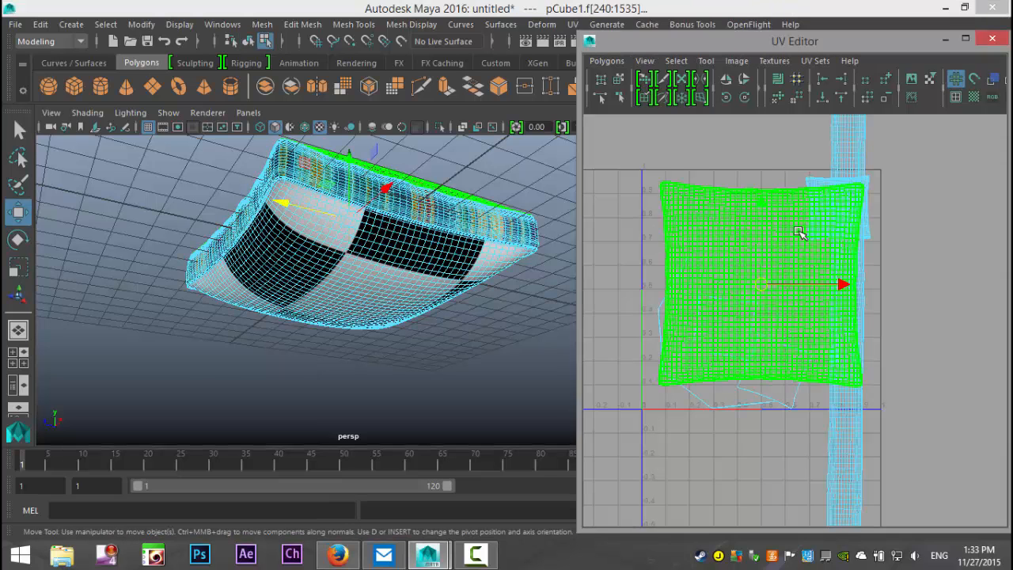
left_click(821, 181)
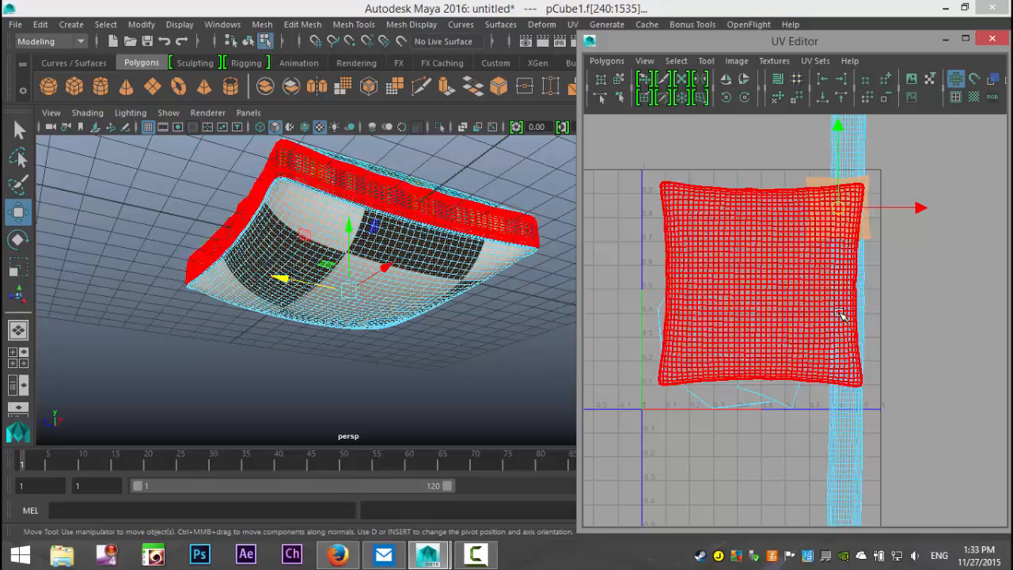
key("r")
left_click_drag(839, 208, 971, 244)
left_click_drag(838, 208, 760, 291)
key("w")
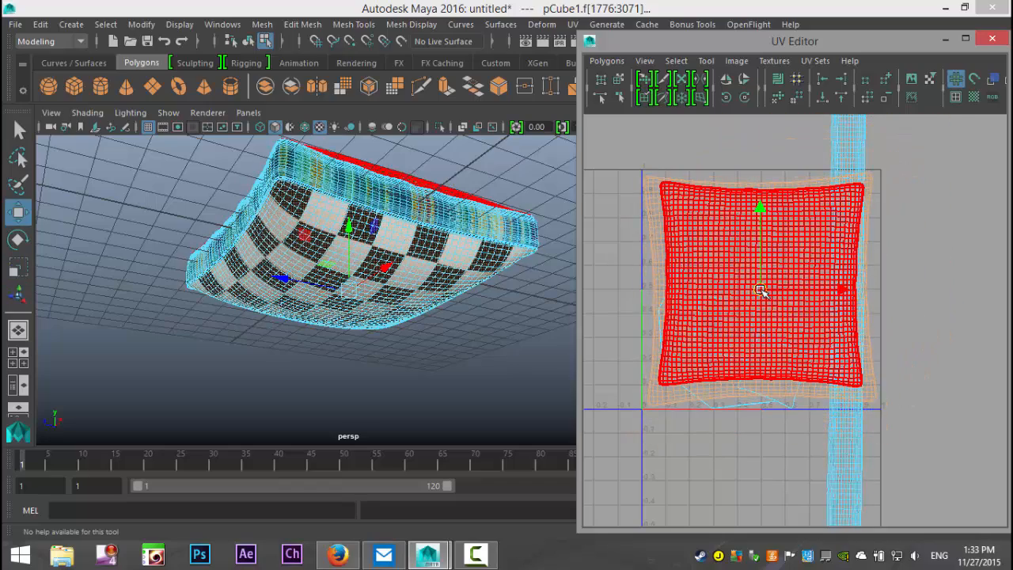
Select the underside shell's faces in the viewport and assign them a new Lambert material
left_click(467, 363)
left_click_drag(342, 363, 396, 409, "alt")
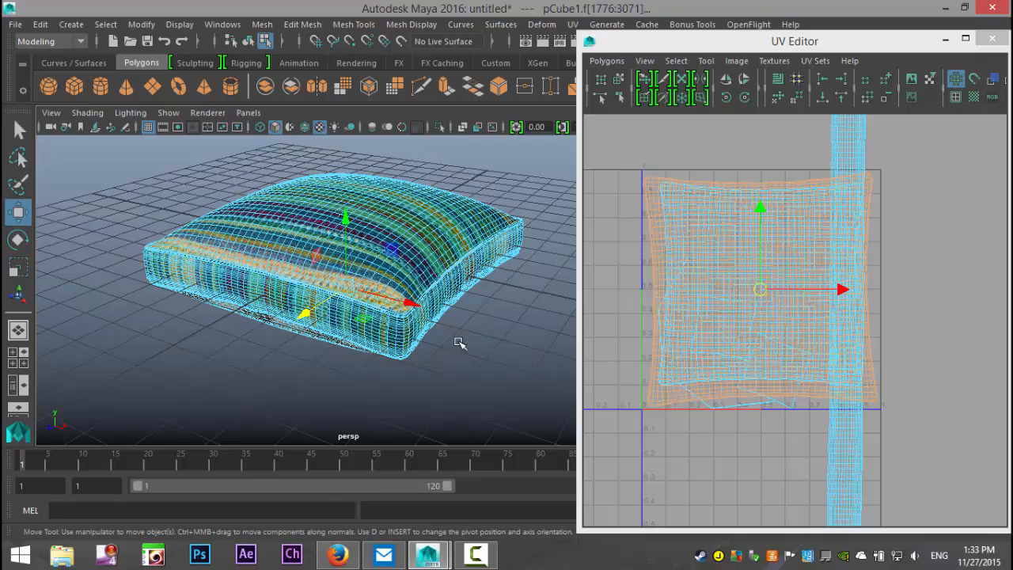
left_click_drag(445, 341, 384, 292, "alt")
double_click(394, 271)
double_click(387, 267)
right_click_drag(440, 269, 460, 497)
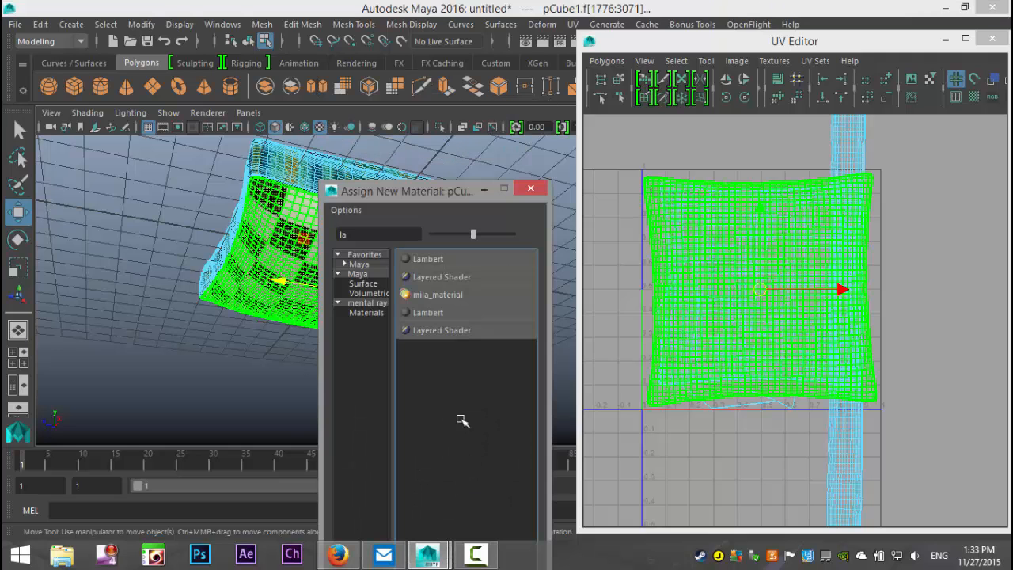
left_click(429, 259)
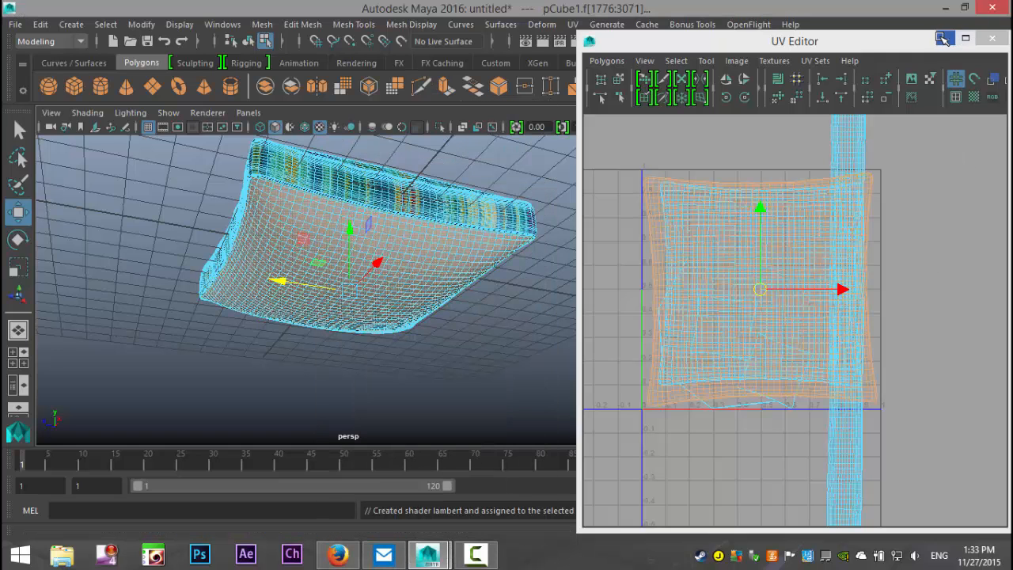
Connect a file texture to the Color of the underside's new Lambert and load the textile image from the Desktop
left_click(945, 38)
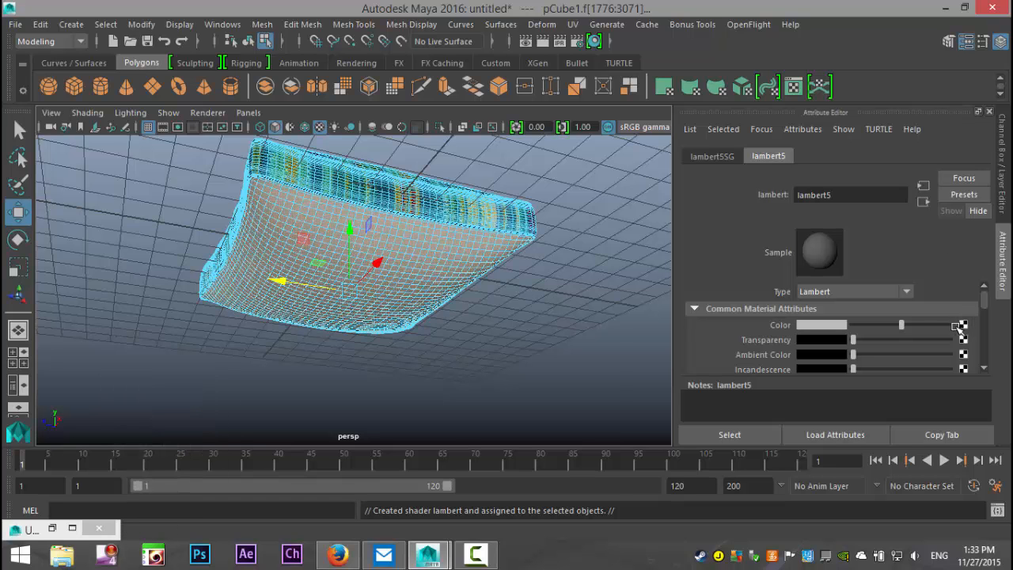
left_click(961, 326)
left_click(500, 315)
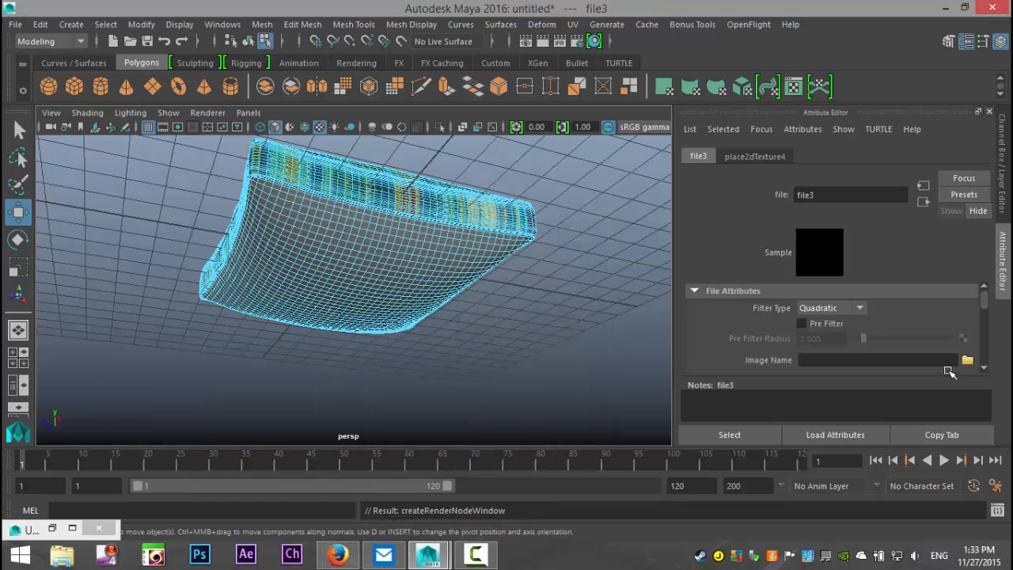
left_click(966, 360)
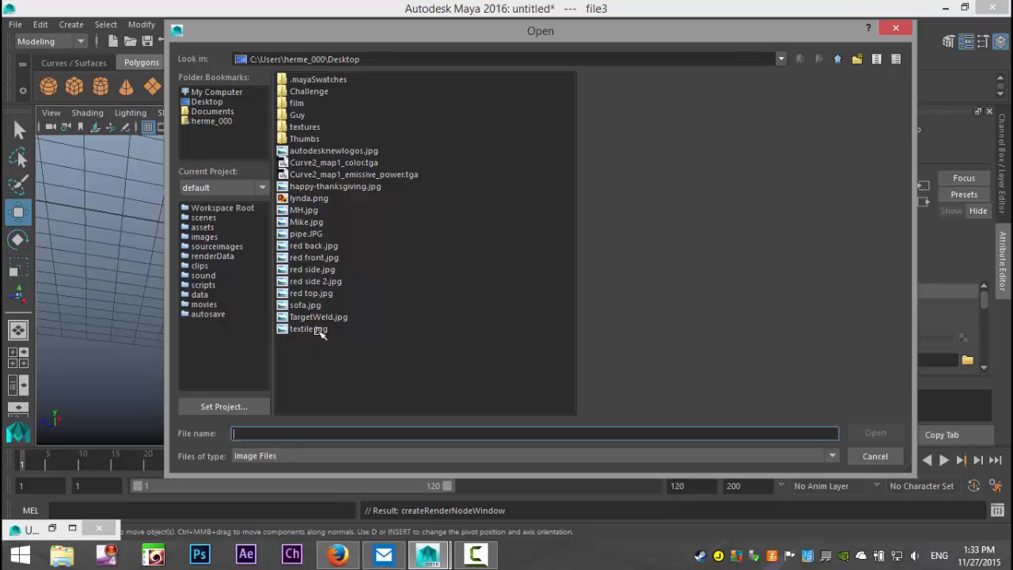
left_click(308, 329)
left_click(876, 433)
Rotate the underside's UV shell clockwise about a quarter turn so its stripes line up with the sides, and deselect it
left_click_drag(501, 358, 421, 333, "alt")
left_click(380, 276)
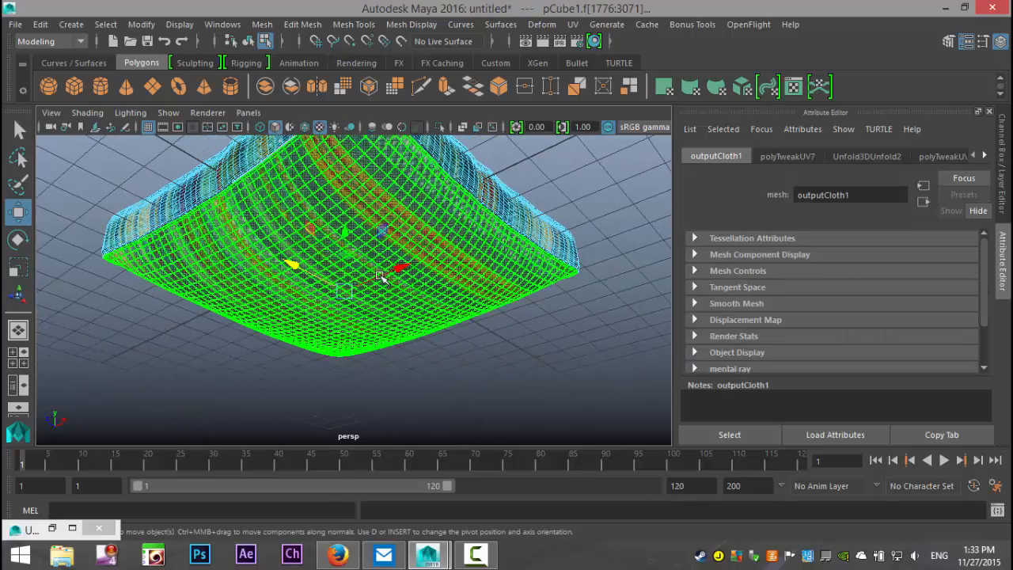
left_click(572, 24)
left_click(628, 31)
left_click_drag(573, 290, 570, 330, "alt")
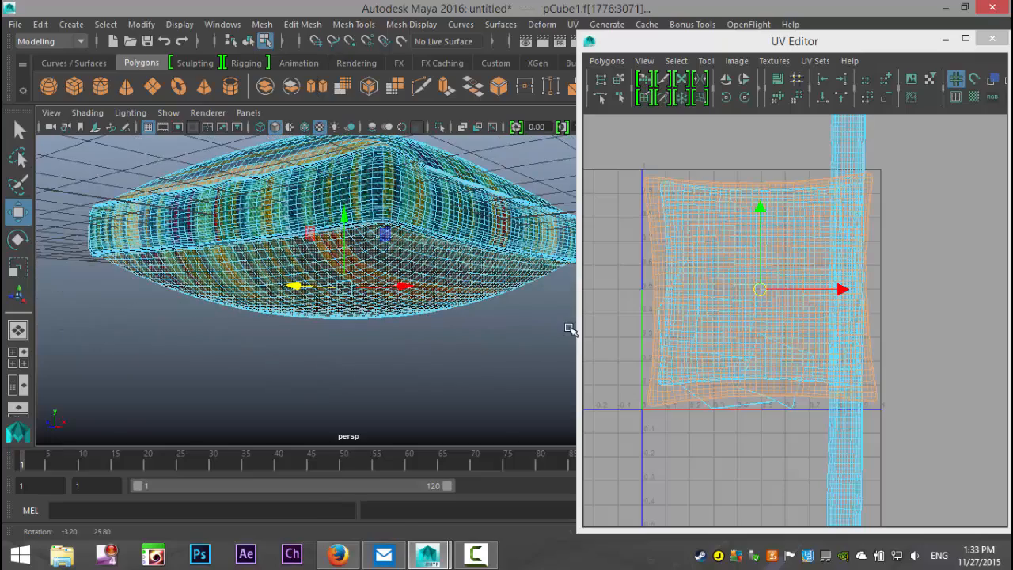
key("e")
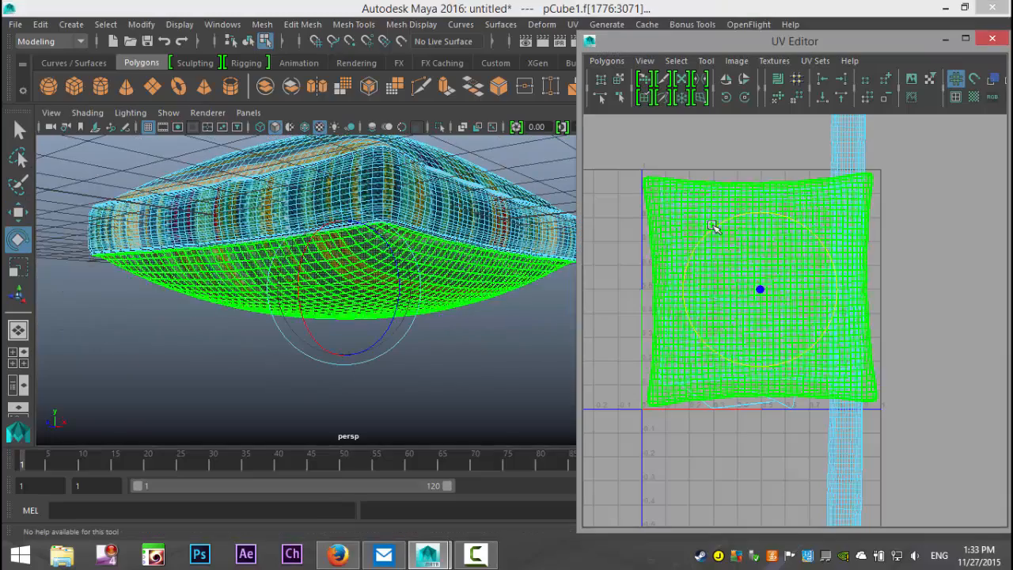
left_click_drag(717, 230, 813, 253)
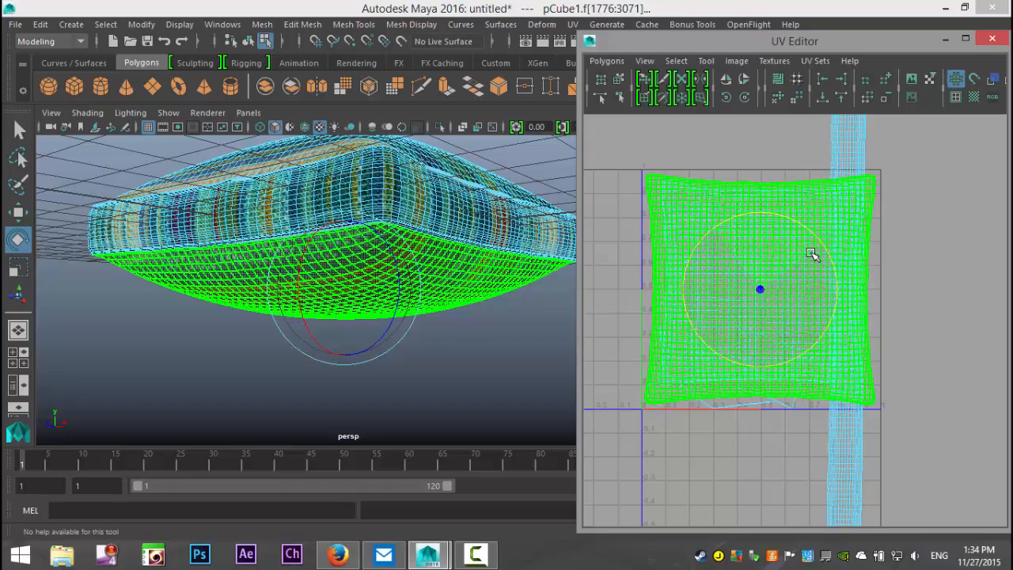
left_click_drag(495, 287, 417, 286, "alt")
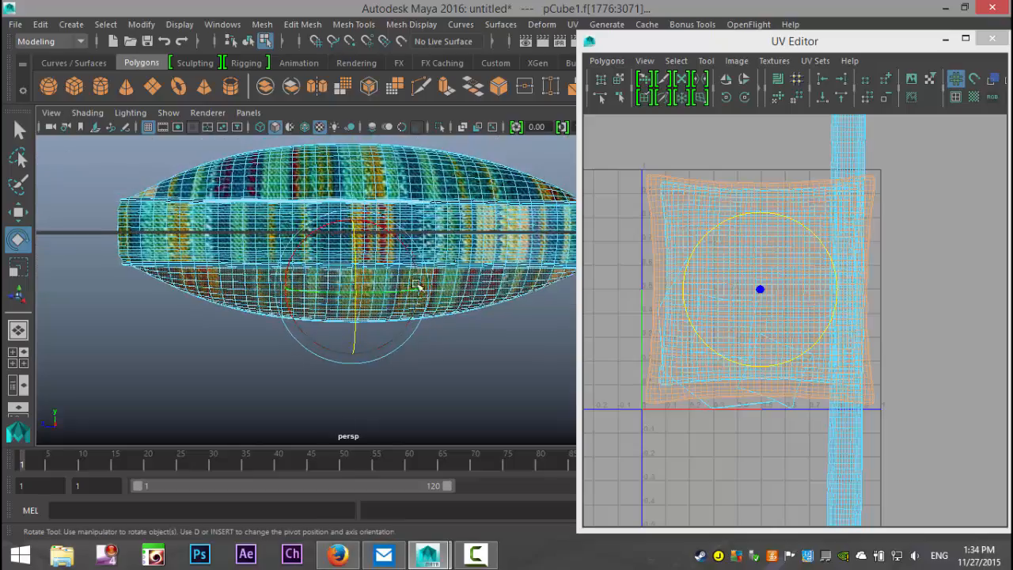
left_click_drag(419, 344, 541, 382, "alt")
left_click(493, 371)
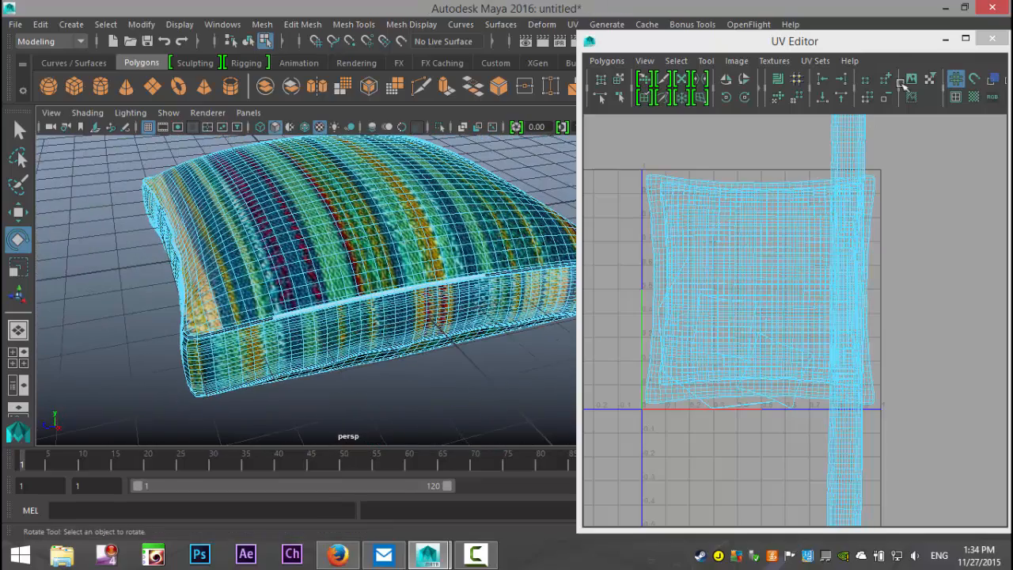
Minimize the UV Editor and select the loop of untextured white faces along the pillow's upper seam, using wireframe display
left_click(942, 39)
left_click_drag(633, 231, 486, 362, "alt")
scroll(488, 364, "up", 5)
middle_click_drag(491, 366, 510, 297, "alt")
scroll(509, 331, "up", 5)
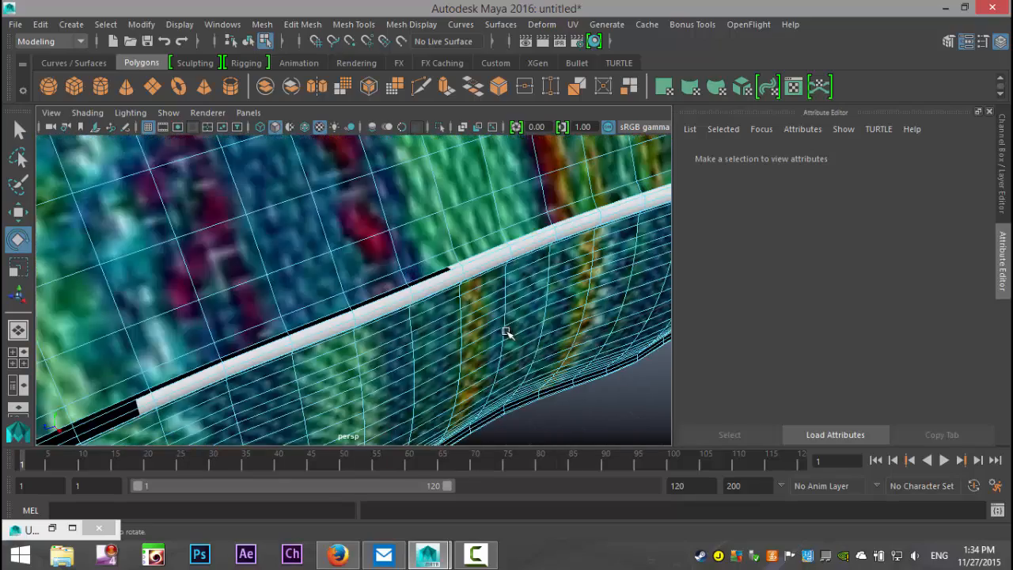
right_click_drag(402, 304, 414, 168)
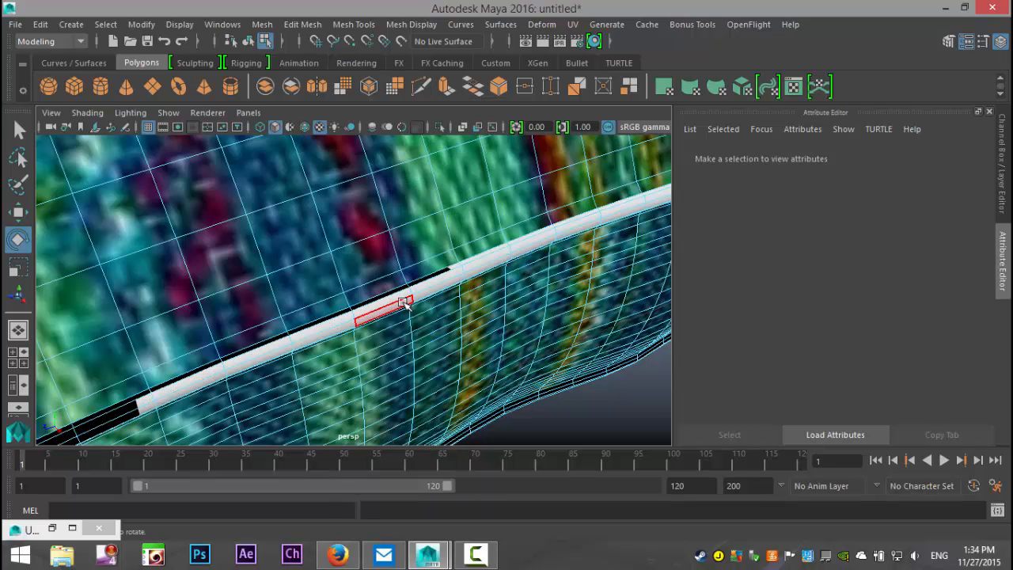
key("4")
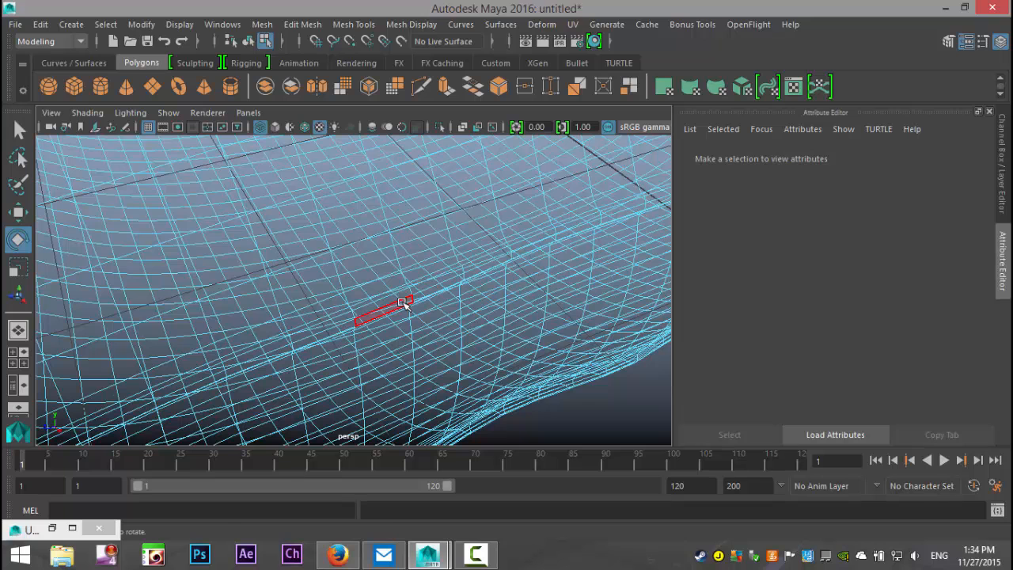
left_click(404, 304)
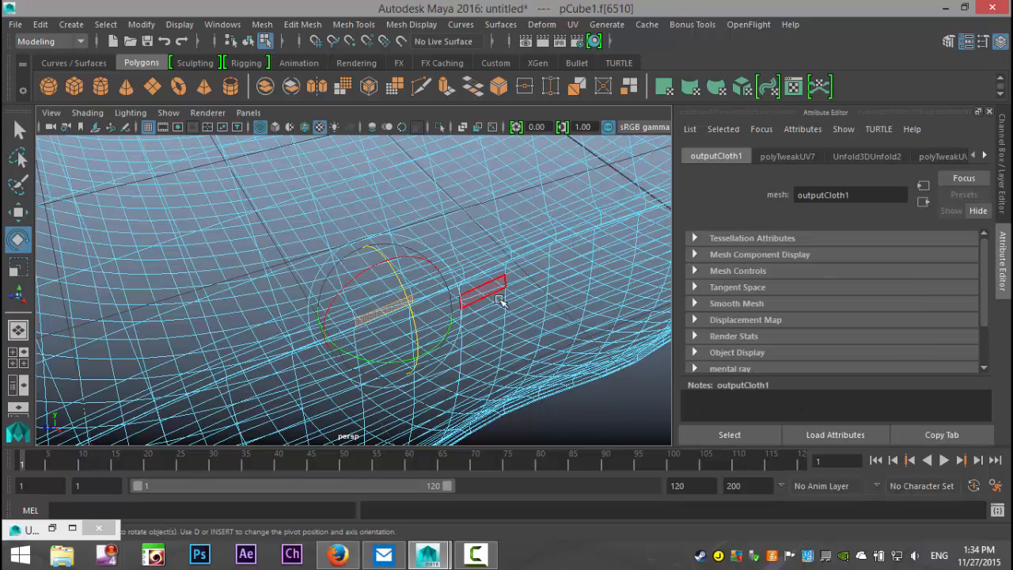
scroll(520, 301, "up", 3)
scroll(517, 304, "down", 1)
key("f")
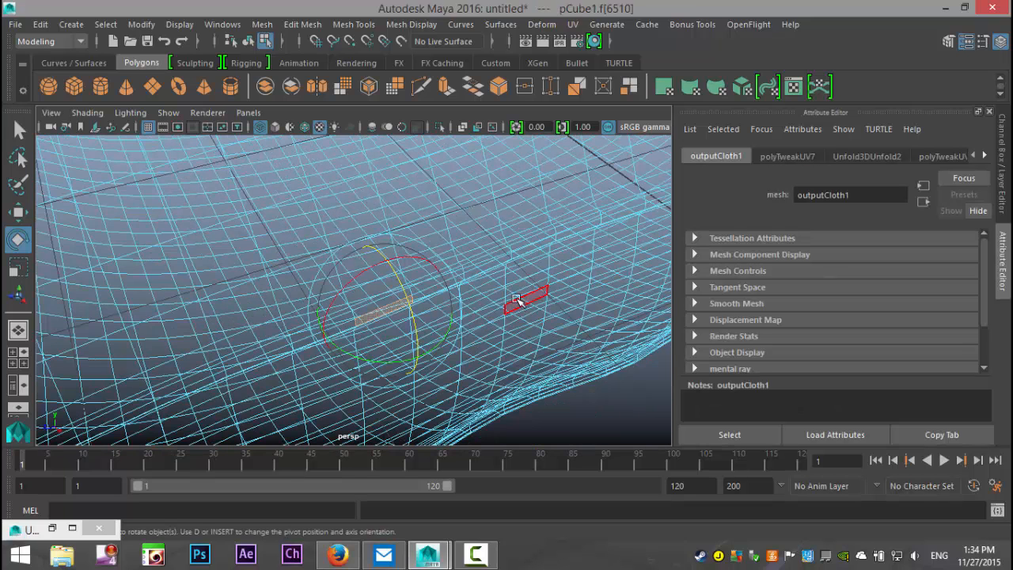
double_click(462, 281)
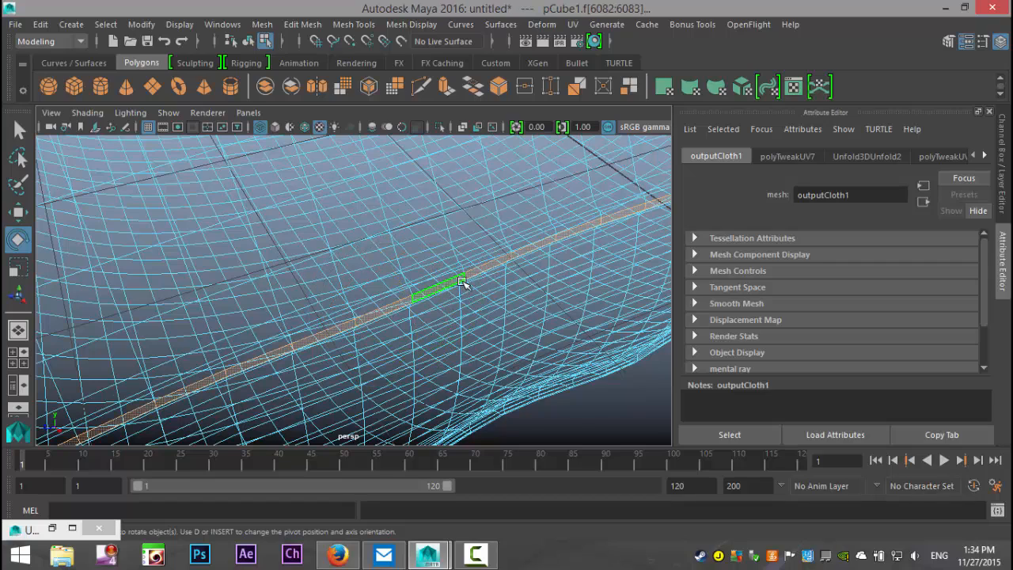
Switch to shaded display and grow the selected face loop twice to cover the full width of the upper seam
scroll(462, 283, "down", 3)
scroll(463, 288, "up", 3)
left_click_drag(464, 291, 478, 307, "alt")
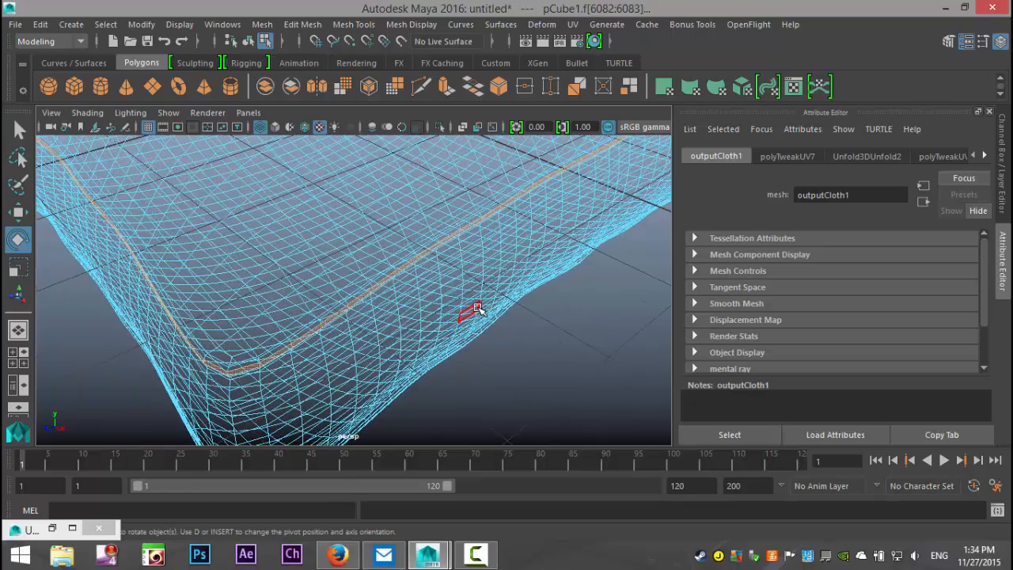
key("5")
scroll(495, 318, "up", 5)
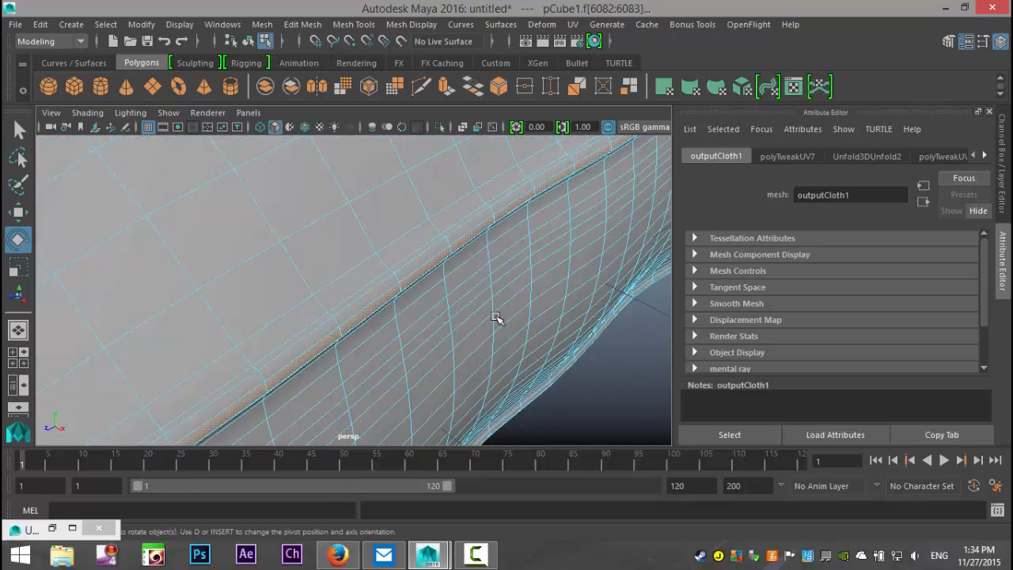
left_click_drag(491, 324, 495, 319, "alt")
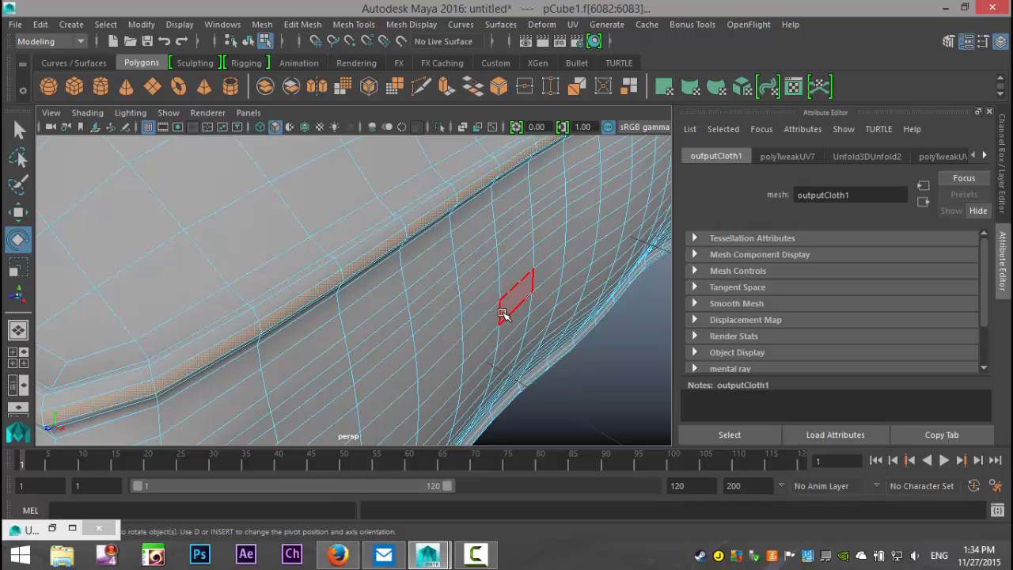
key("shift+period")
key("shift+period")
Assign a new Lambert material to the selected upper seam faces and set its color to red
scroll(463, 308, "down", 5)
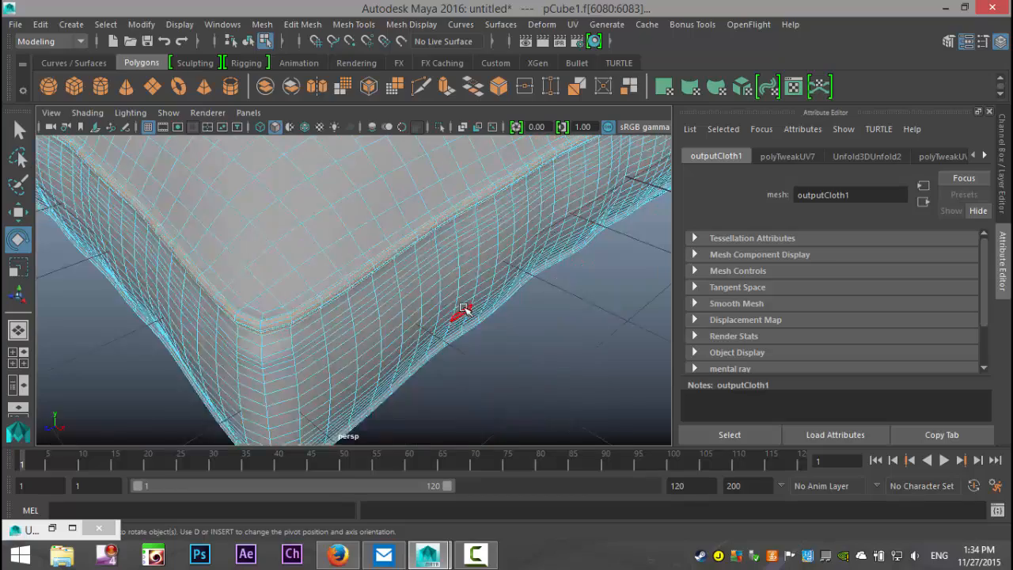
left_click_drag(392, 316, 358, 329, "alt")
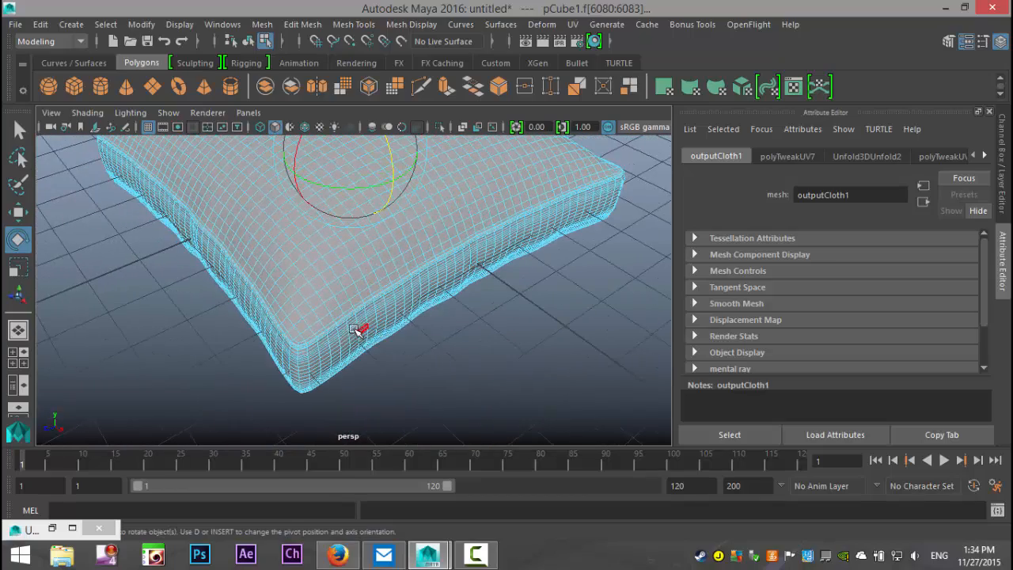
scroll(357, 355, "up", 5)
right_click_drag(363, 346, 351, 489)
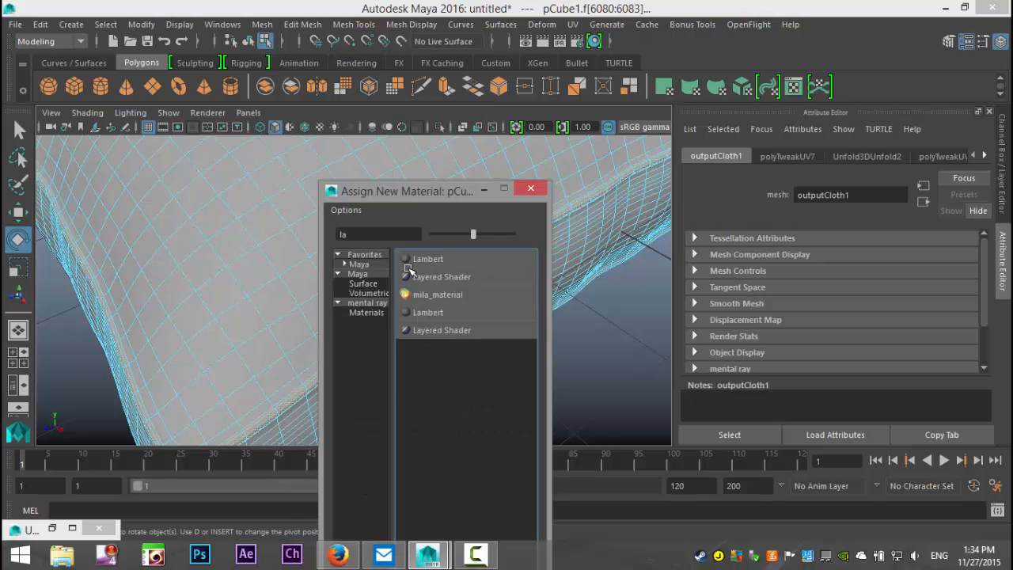
left_click(443, 259)
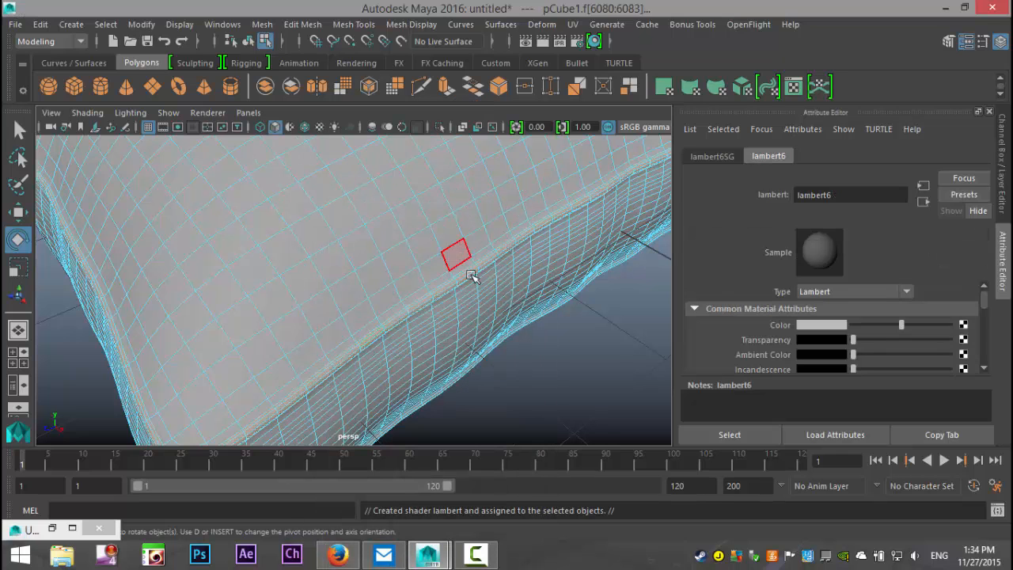
left_click(827, 326)
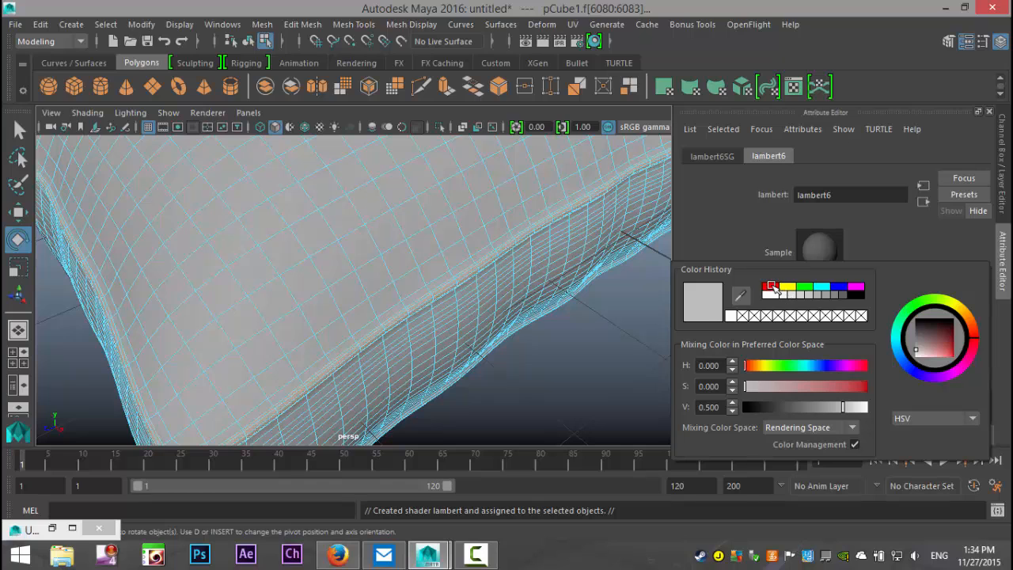
left_click(772, 288)
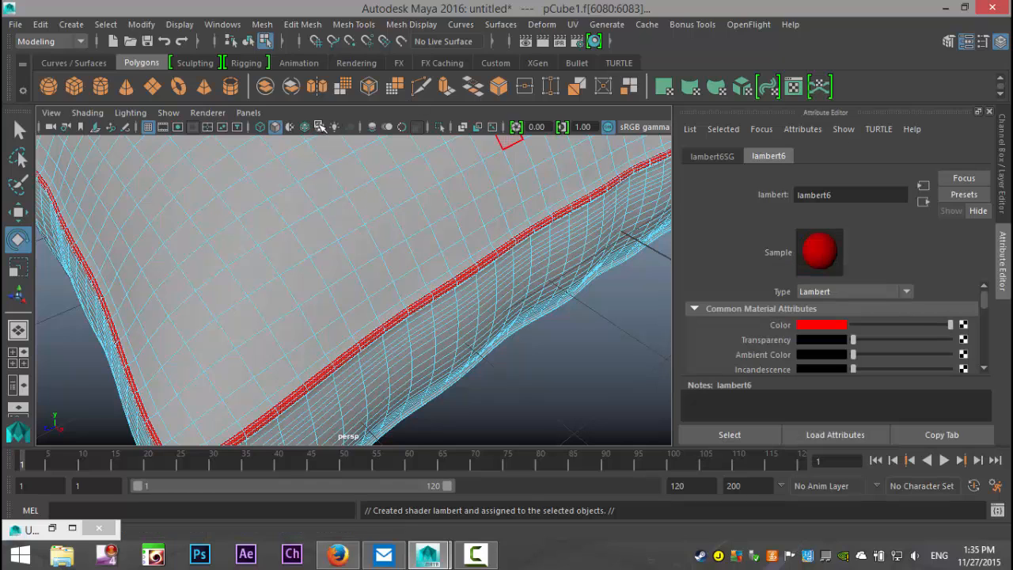
Turn textured display back on and inspect the seam border against the fabric at the pillow's corner
left_click(320, 126)
scroll(538, 362, "down", 5)
scroll(541, 363, "up", 2)
scroll(538, 362, "up", 3)
left_click_drag(533, 362, 549, 389, "alt")
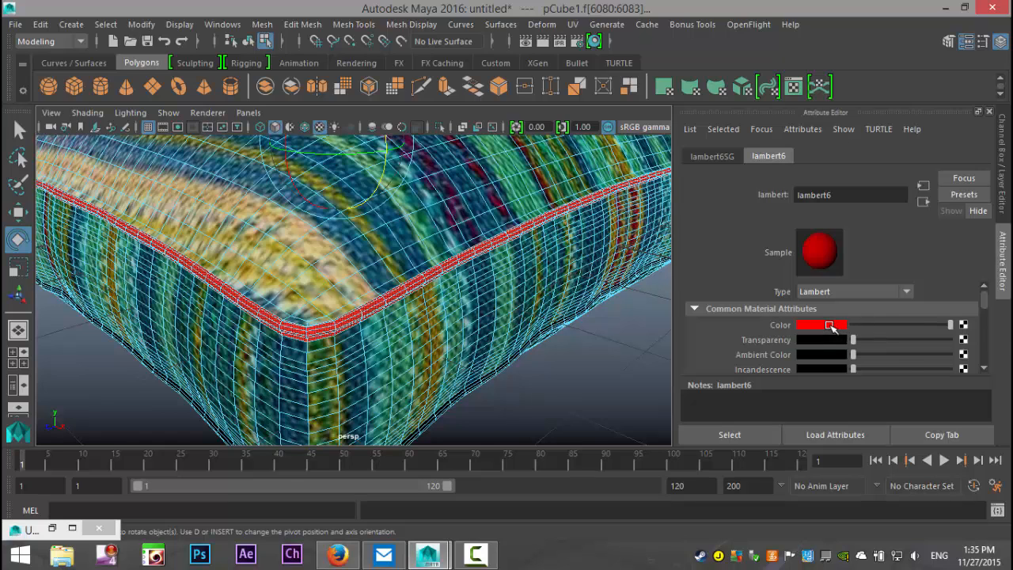
Recolor the seam's Lambert, trying green and dark green before sampling a green from the fabric, and deselect the faces
left_click(829, 325)
left_click(807, 286)
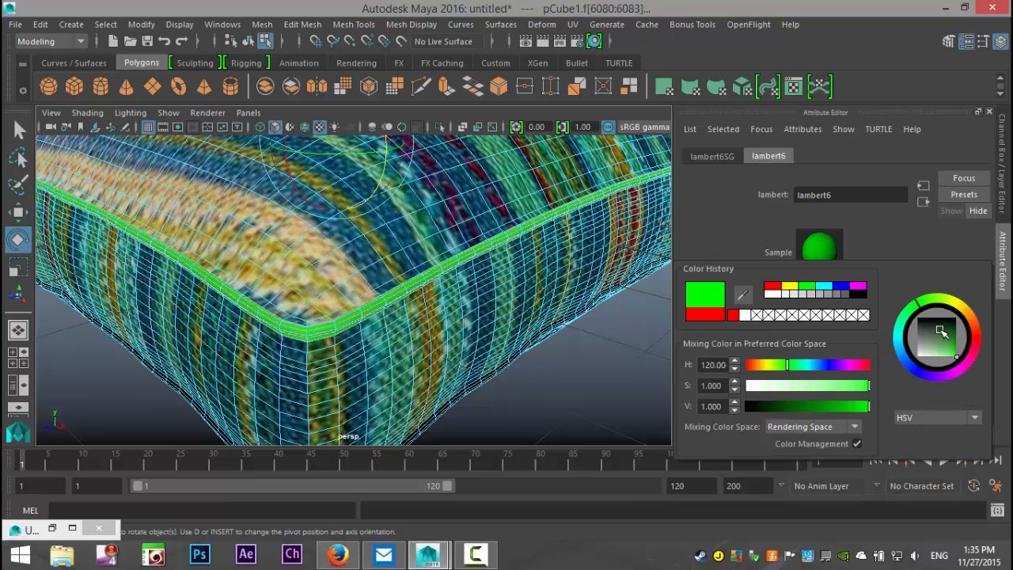
left_click_drag(943, 334, 958, 329)
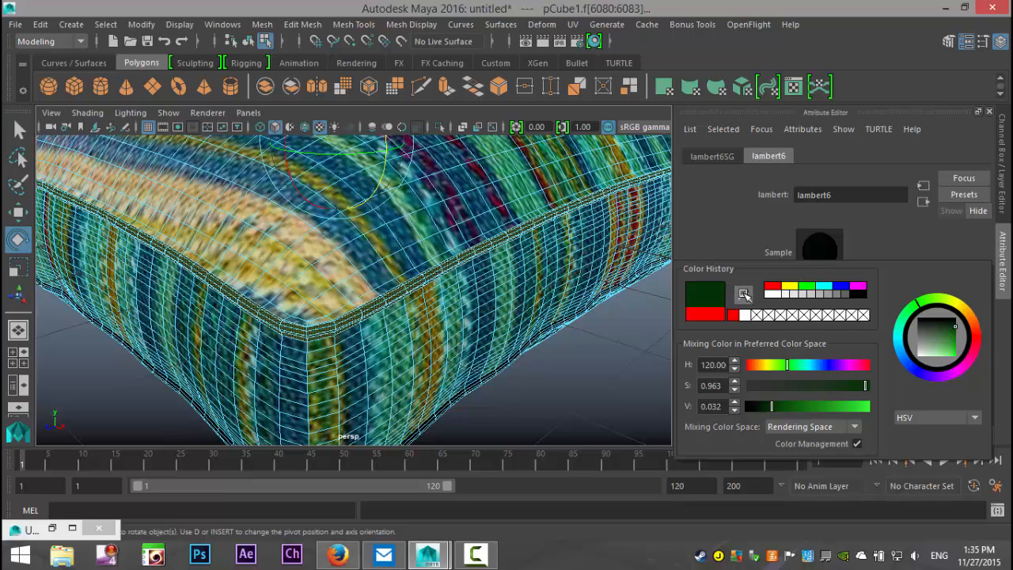
left_click(744, 295)
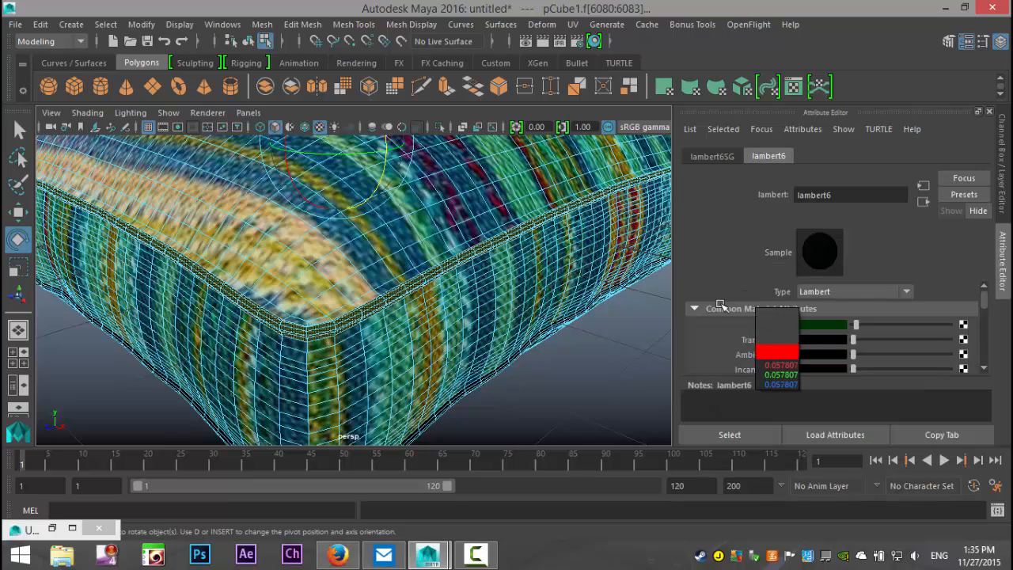
left_click(523, 205)
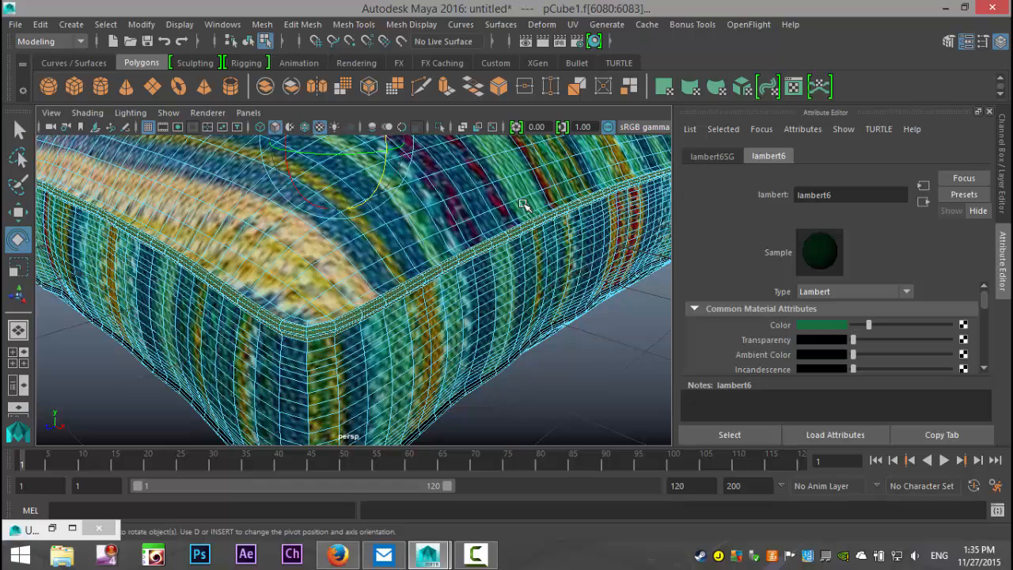
left_click(587, 394)
Select the middle loop of faces along the black, untextured lower seam between the pillow's side and underside
key("f")
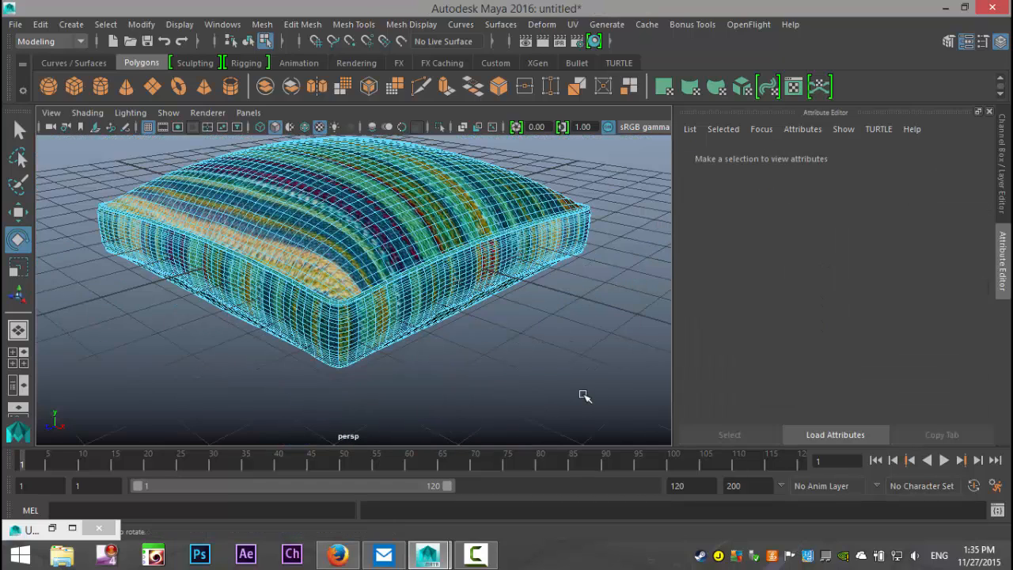
scroll(585, 396, "up", 5)
left_click_drag(568, 412, 557, 446, "alt")
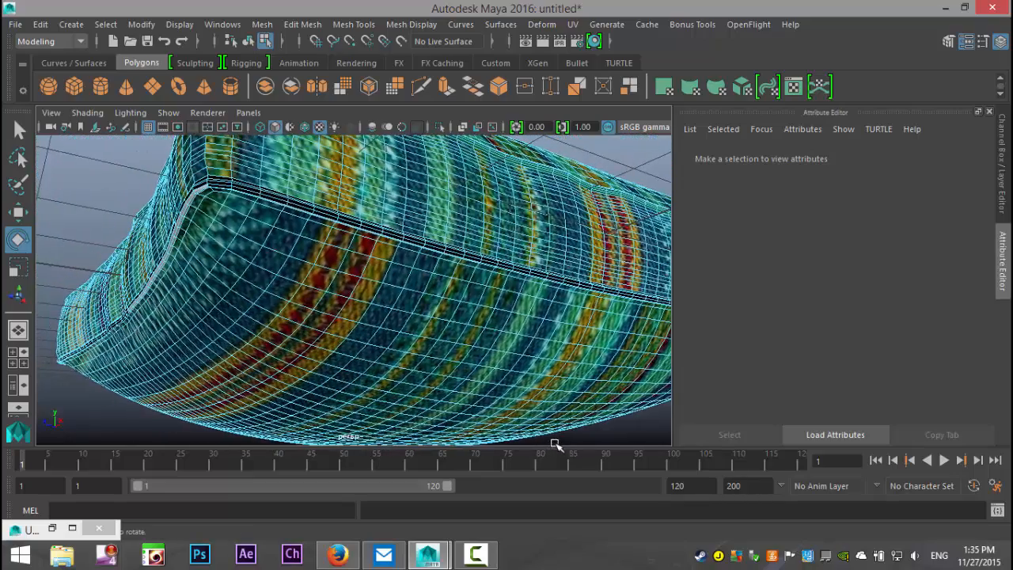
scroll(555, 443, "up", 3)
middle_click_drag(470, 362, 495, 422, "alt")
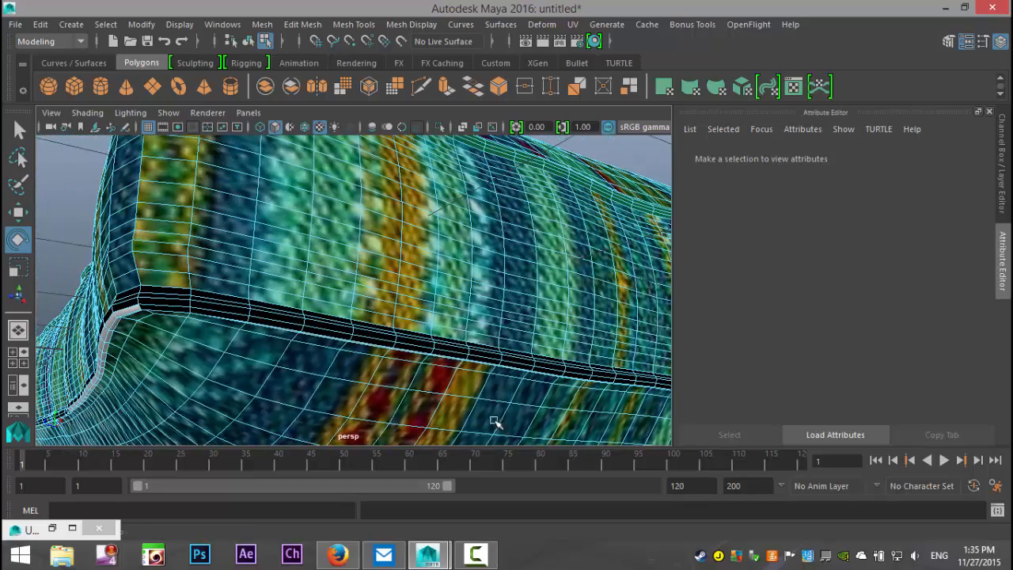
left_click(449, 354)
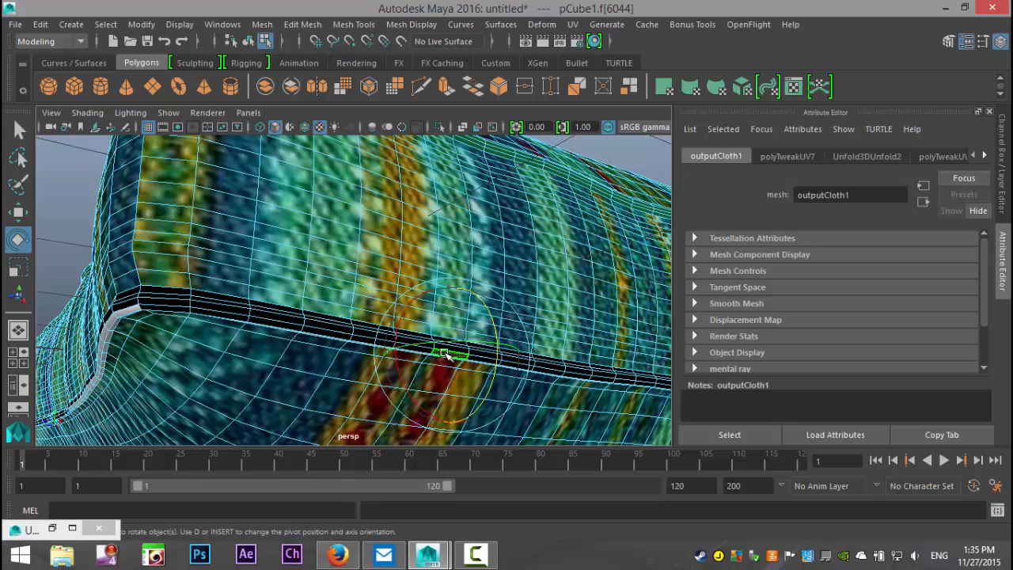
left_click(560, 370)
scroll(557, 377, "up", 3)
middle_click_drag(557, 377, 475, 335, "alt")
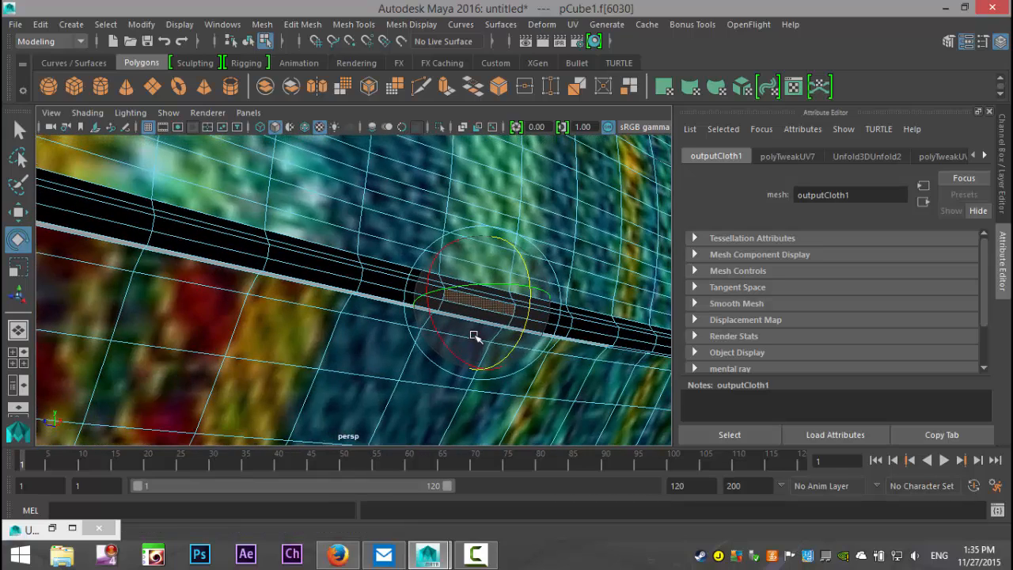
double_click(399, 284)
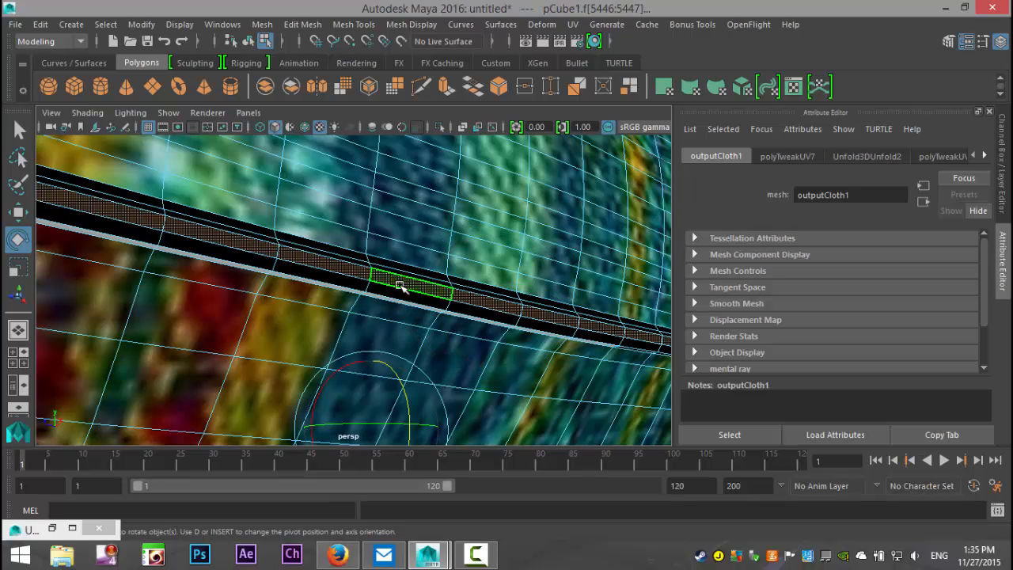
Grow the face selection on the pillow's lower seam until it spans the seam's full width
key("shift+period")
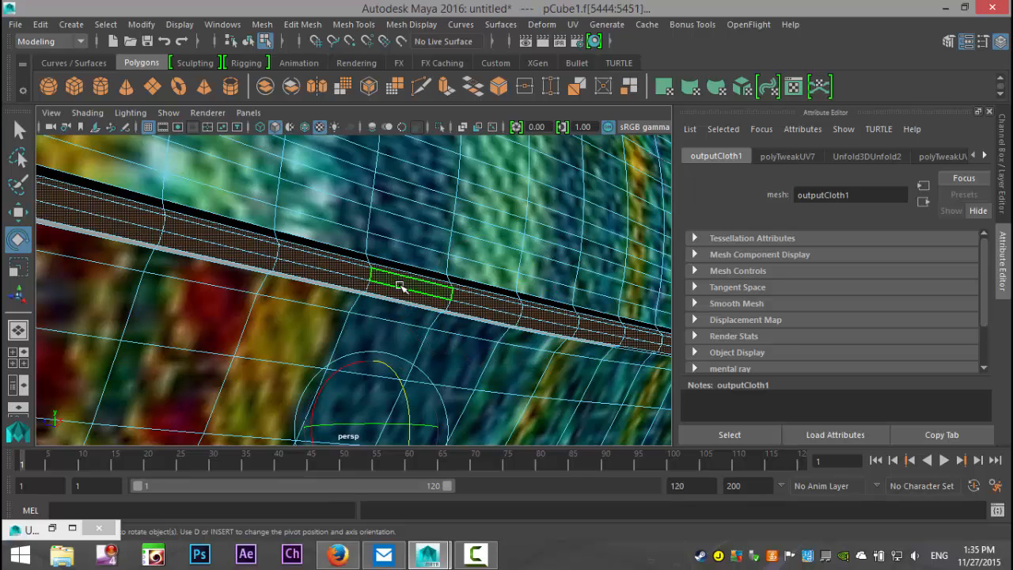
key("shift+period")
left_click_drag(366, 277, 354, 417, "alt")
mouse_move(372, 373)
left_mouse_down("alt")
mouse_move(351, 359)
mouse_move(359, 364)
left_mouse_up("alt")
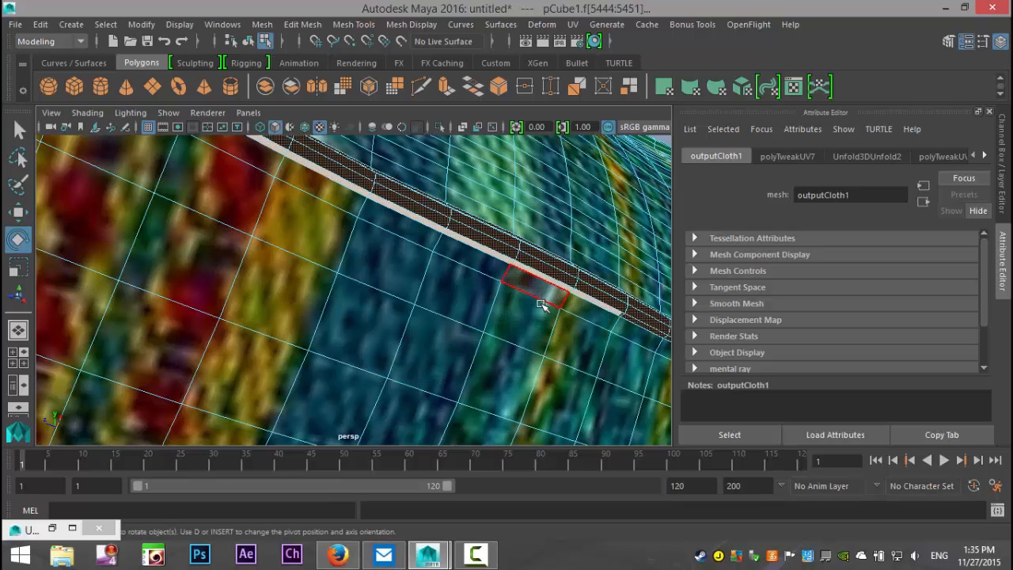
scroll(529, 317, "down", 6)
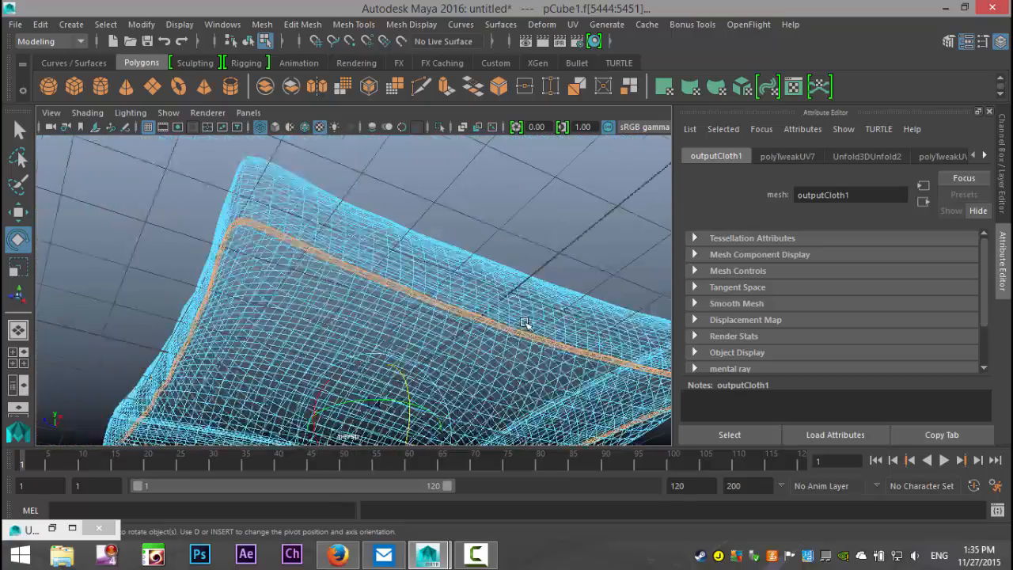
Return the viewport to shaded display and assign a new Lambert material to the selected lower seam faces
left_click_drag(554, 351, 554, 400, "alt")
key("5")
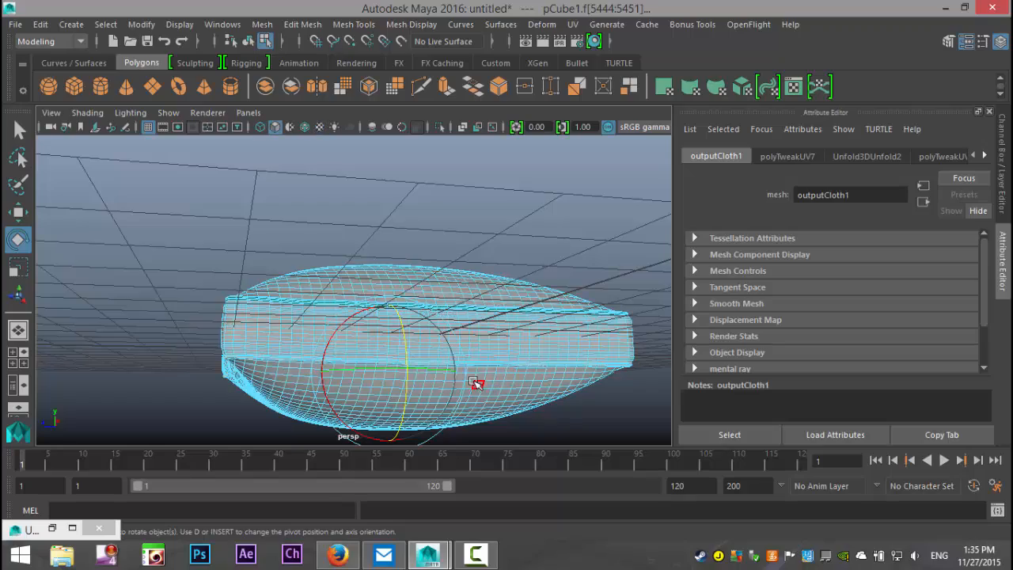
scroll(448, 389, "up", 3)
left_click_drag(433, 390, 459, 314, "alt")
right_click_drag(441, 212, 466, 491)
left_click(441, 259)
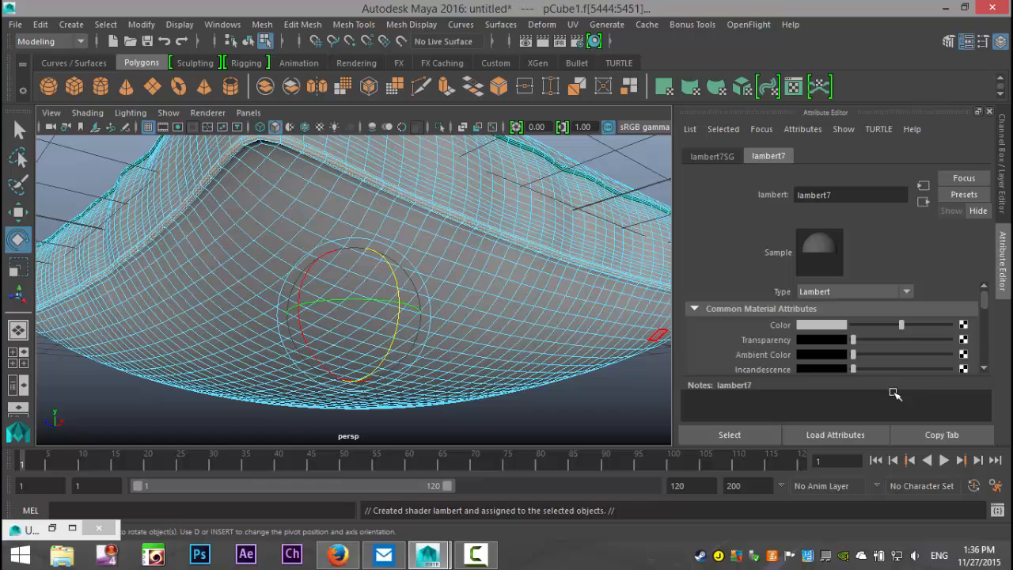
Set the lower seam Lambert's color to the dark green from the color history, turn textured display back on and deselect the faces
left_click(962, 338)
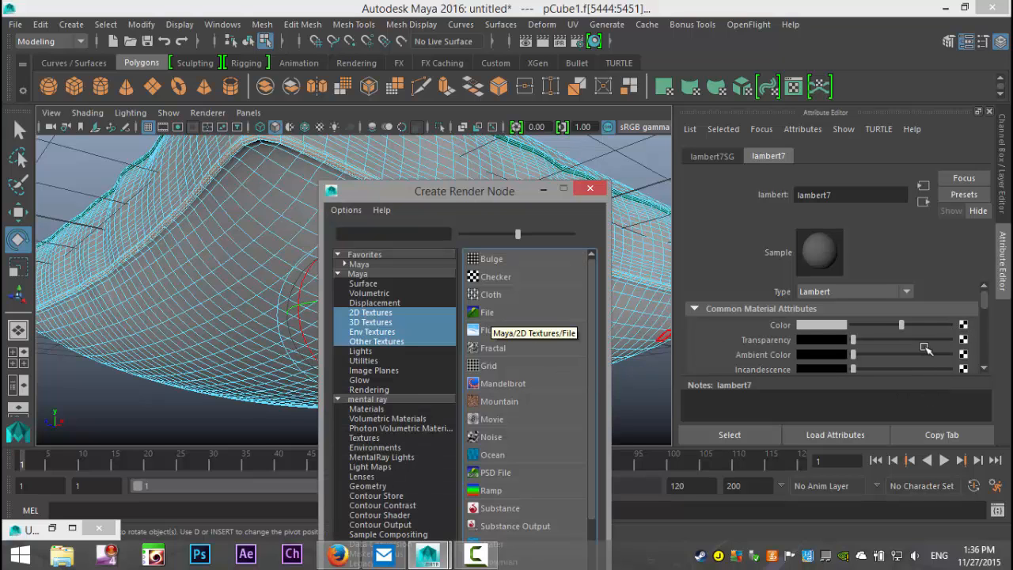
left_click(590, 190)
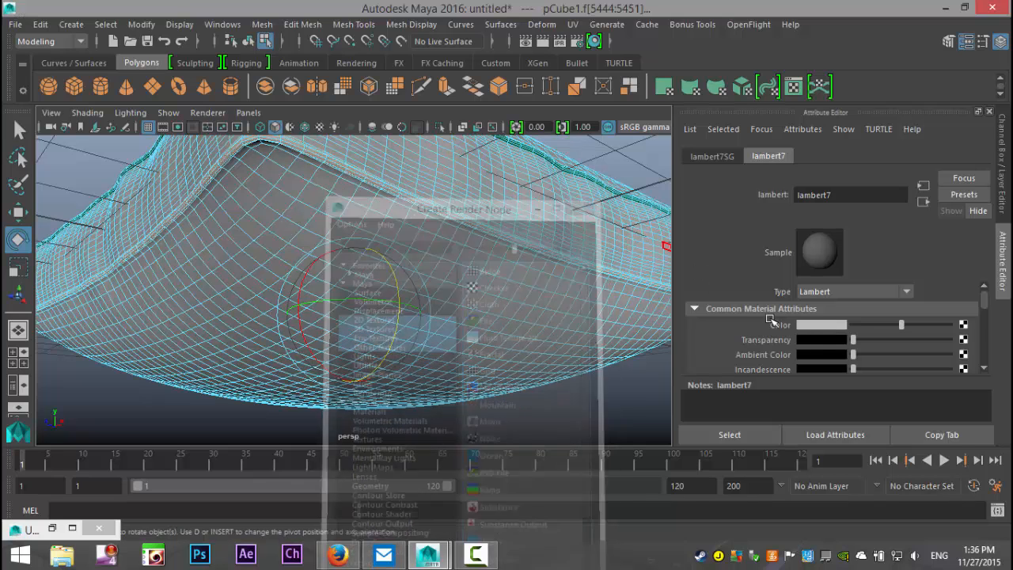
left_click(816, 325)
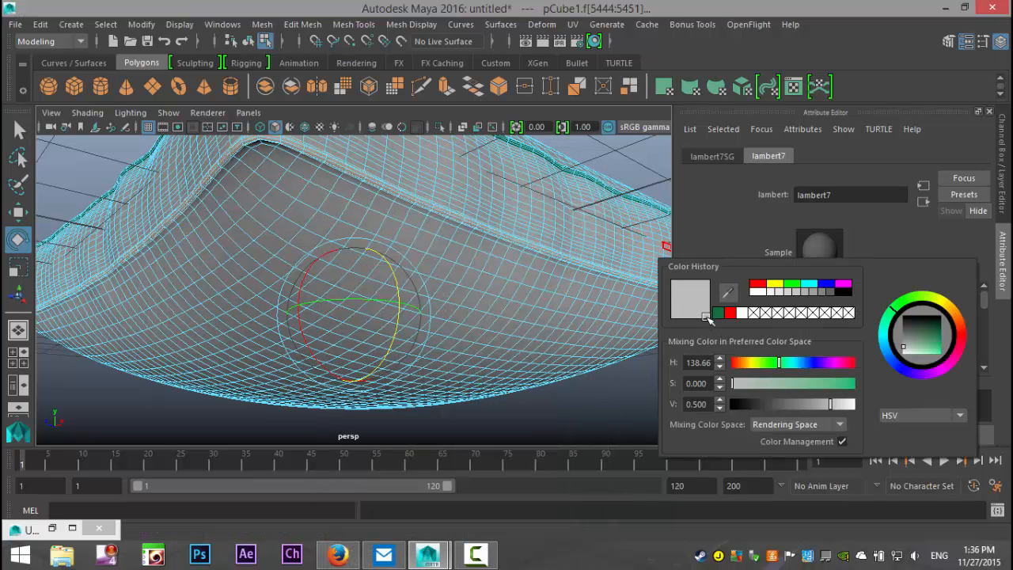
left_click_drag(903, 346, 939, 334)
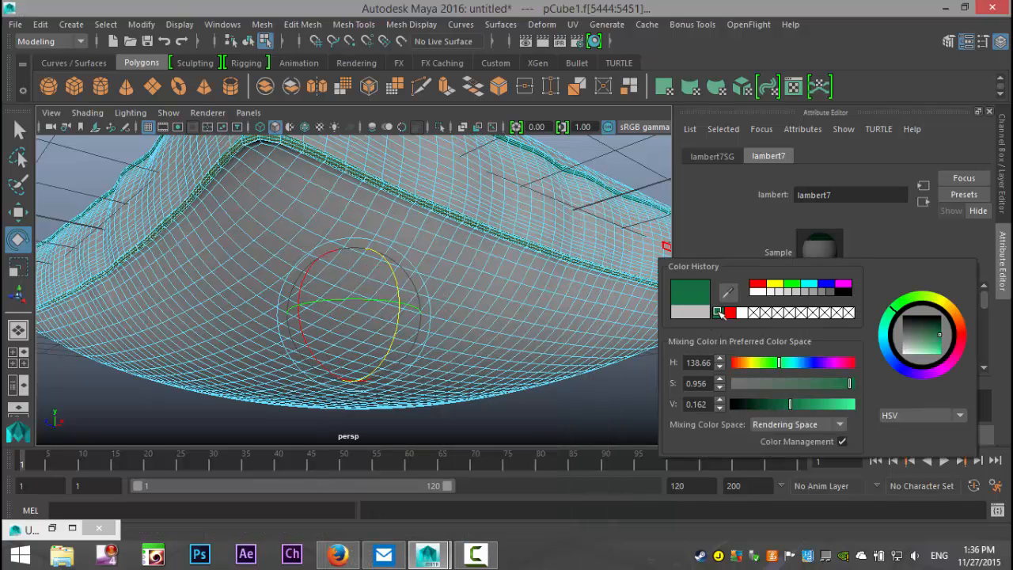
left_click(321, 127)
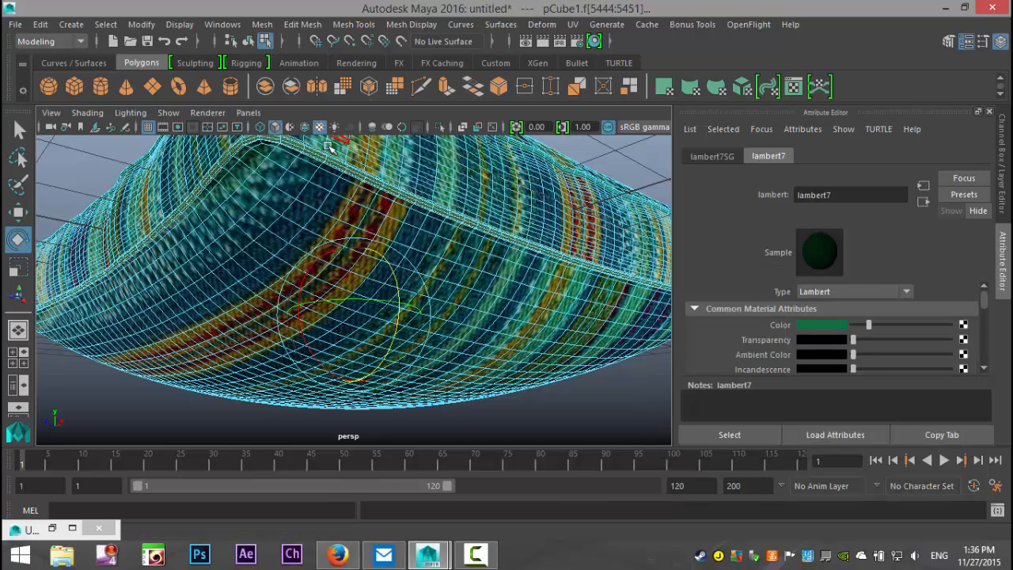
left_click(582, 379)
Check the textured pillow from below and above, and open the UV Editor to show its complete UV layout
scroll(579, 355, "down", 5)
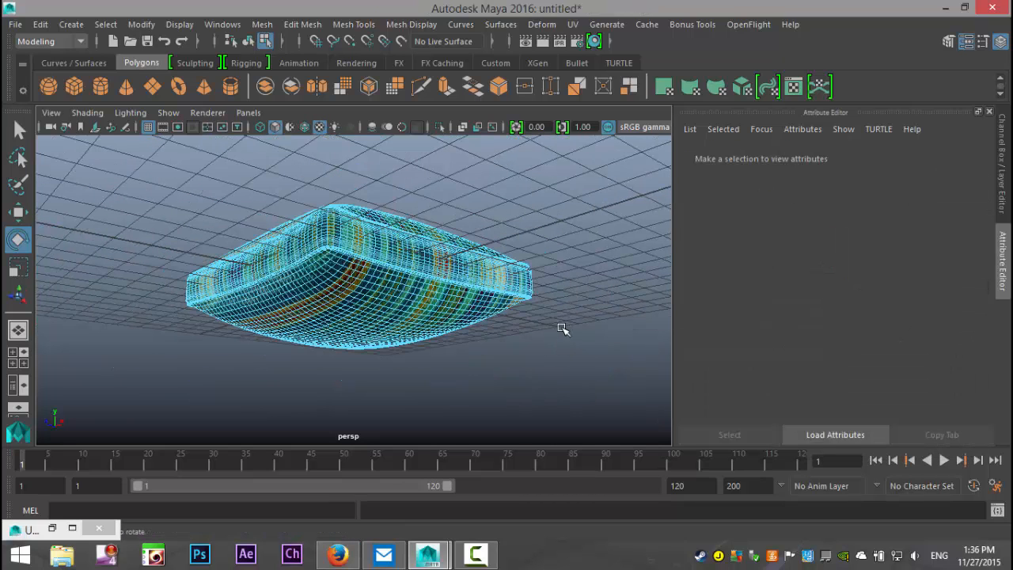
left_click_drag(561, 296, 525, 389, "alt")
scroll(558, 394, "up", 5)
scroll(526, 389, "down", 5)
left_click_drag(607, 414, 532, 402, "alt")
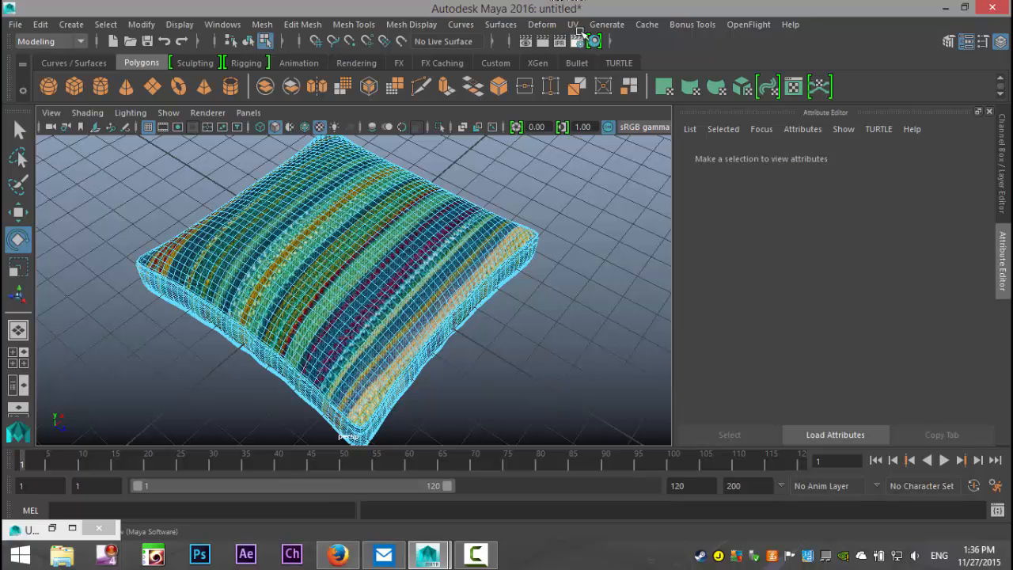
left_click(575, 25)
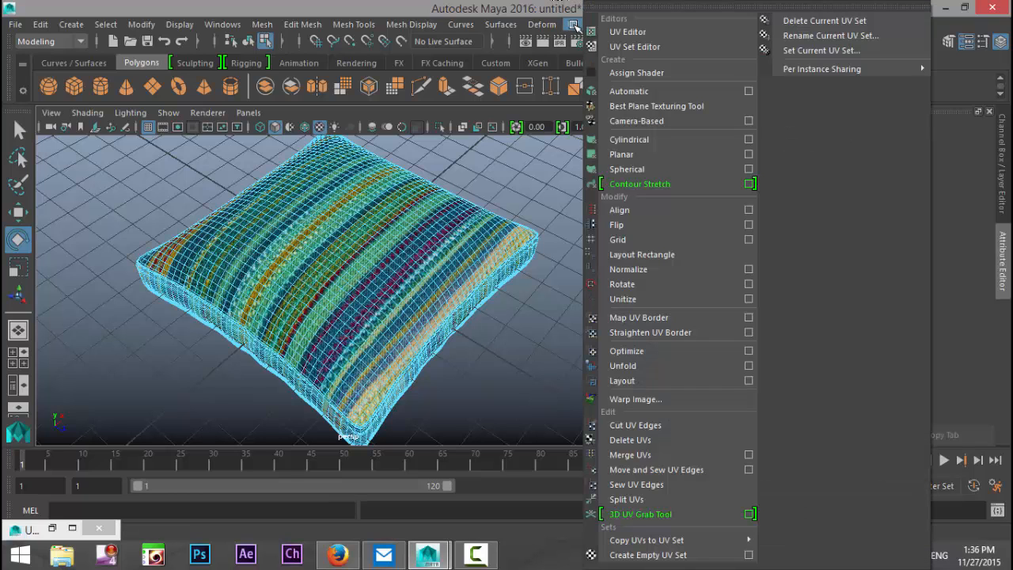
left_click(625, 32)
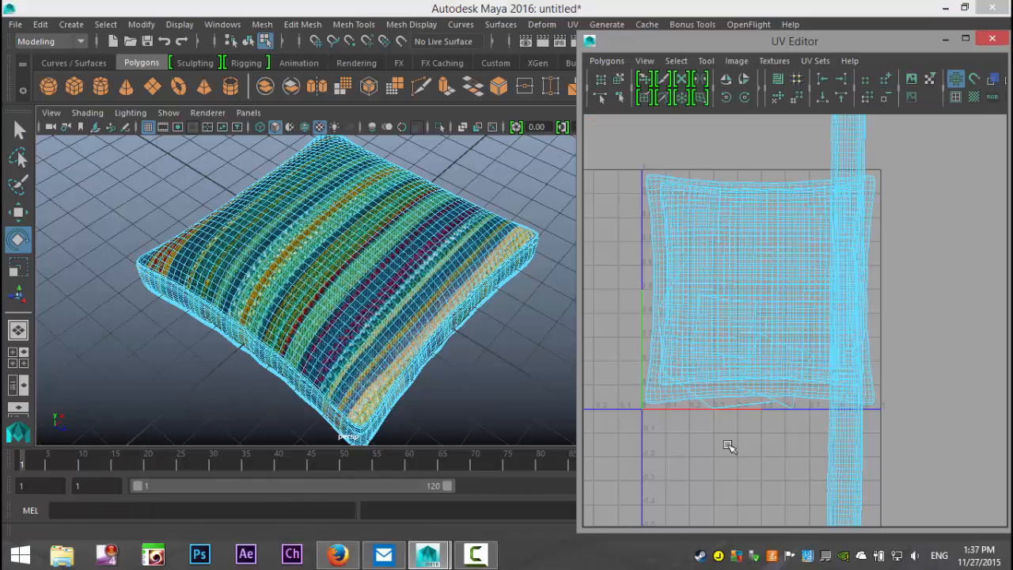
scroll(855, 363, "down", 5)
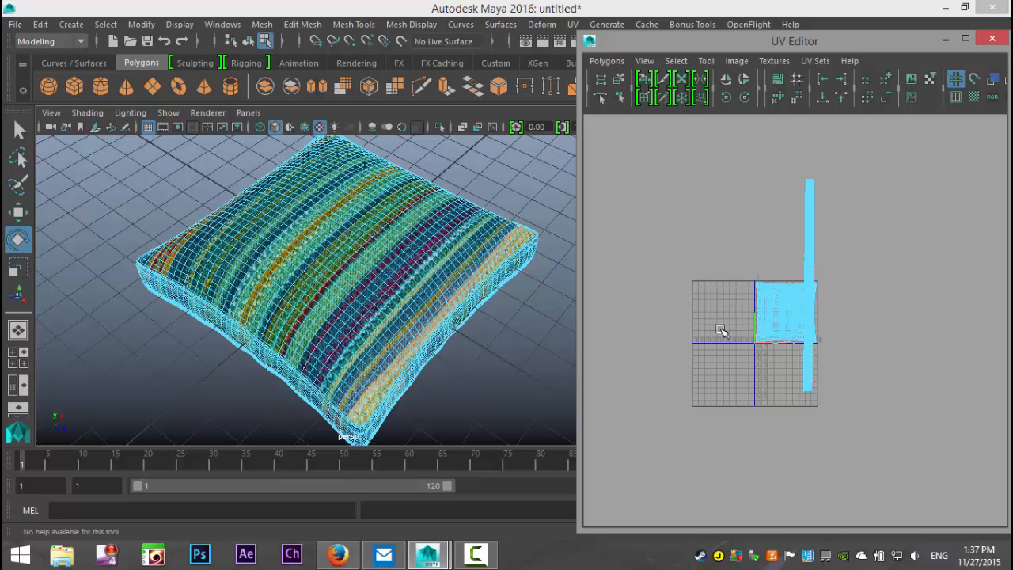
scroll(863, 427, "up", 4)
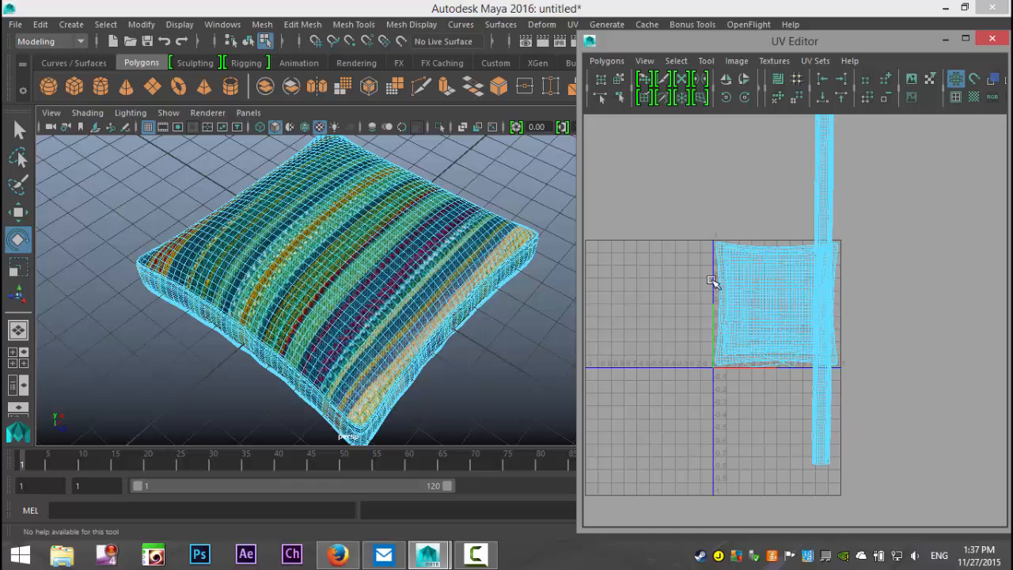
Select all of the pillow's UVs and run Layout to repack the overlapping shells inside the 0–1 square
right_click_drag(772, 283, 720, 260)
right_click_drag(770, 290, 838, 293)
scroll(835, 295, "down", 3)
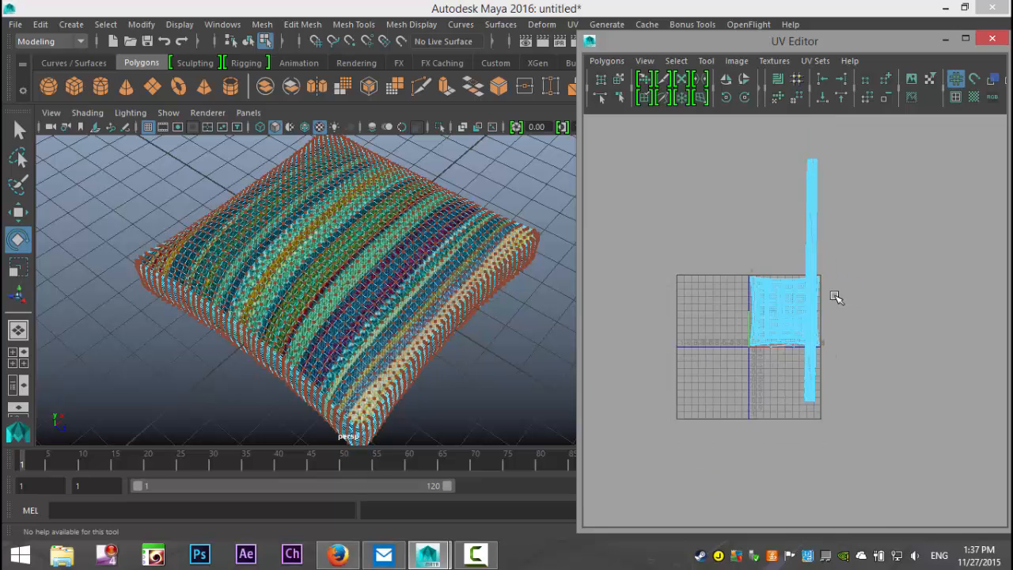
left_click_drag(725, 172, 877, 512)
key("e")
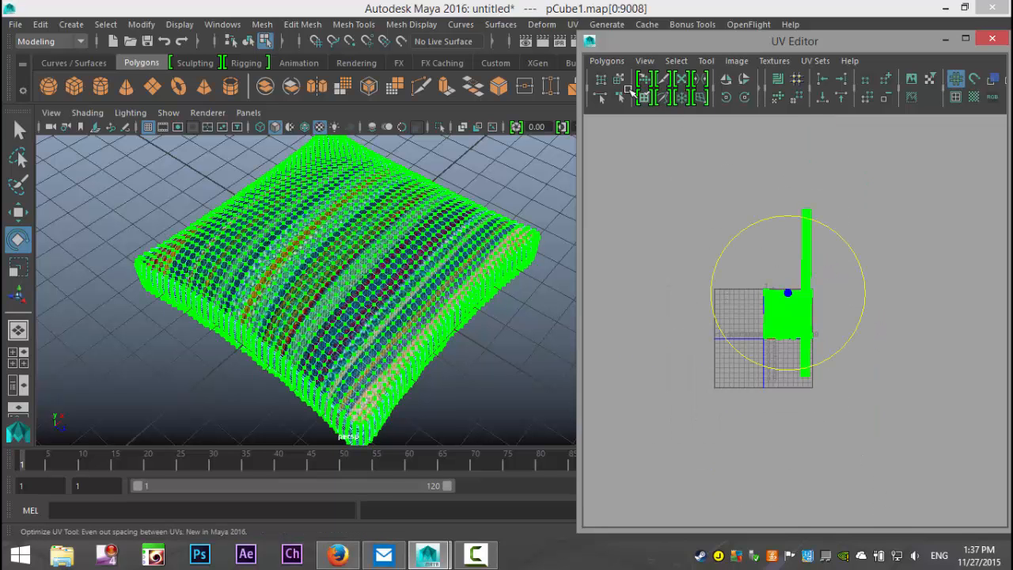
left_click(607, 61)
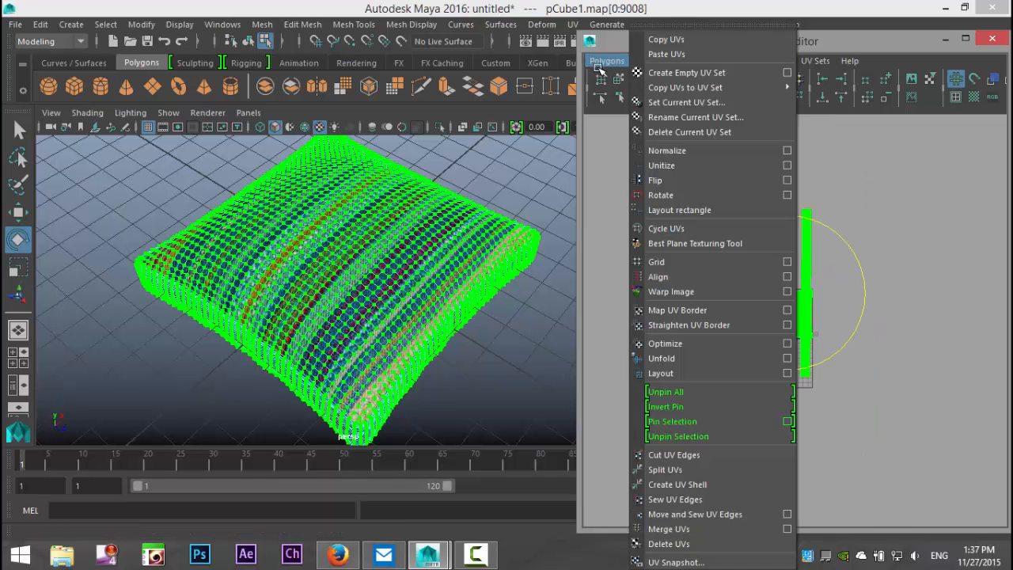
left_click(689, 373)
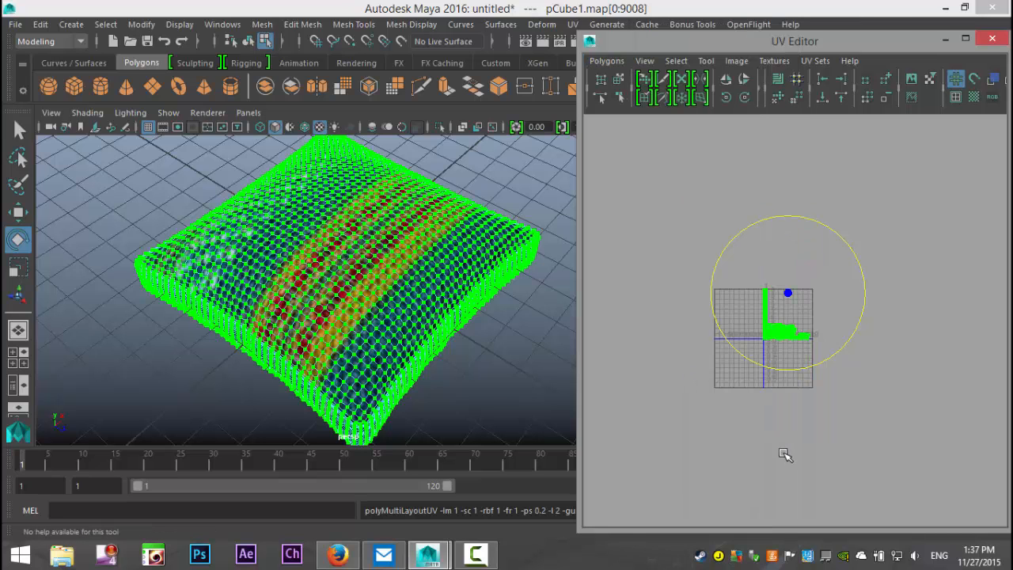
scroll(762, 431, "up", 5)
scroll(758, 429, "up", 2)
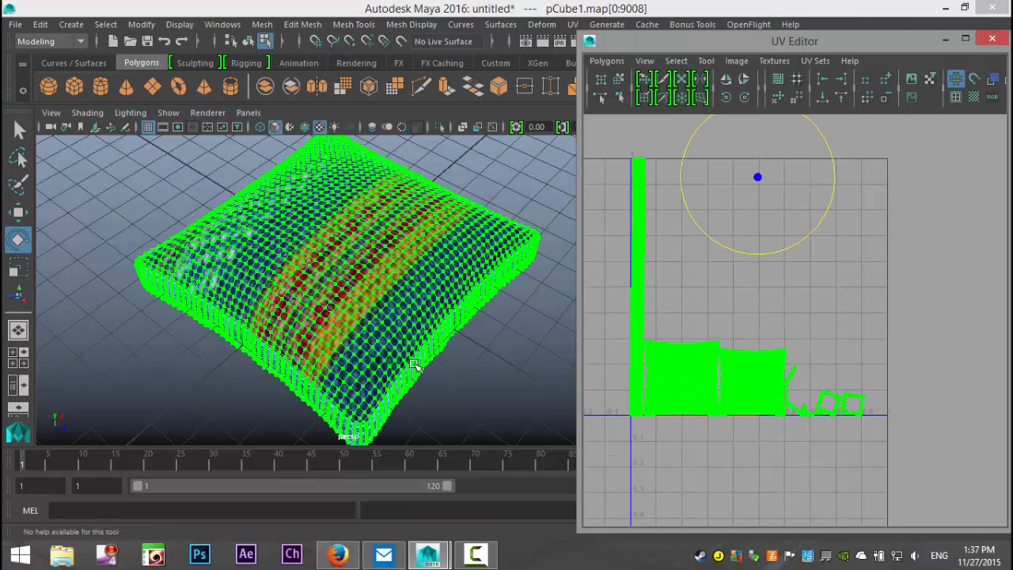
Deselect the UVs and examine how the repacked shells map the fabric onto the pillow
left_click_drag(479, 385, 485, 309, "alt")
left_click(511, 365)
left_click_drag(502, 355, 345, 359, "alt")
scroll(756, 445, "up", 2)
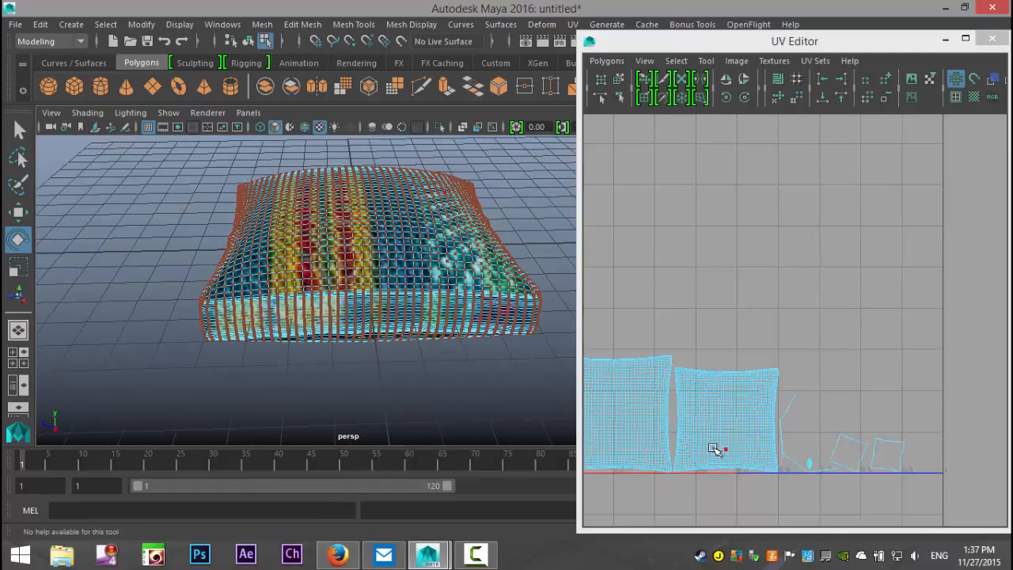
middle_click_drag(717, 448, 817, 406, "alt")
scroll(823, 398, "down", 5)
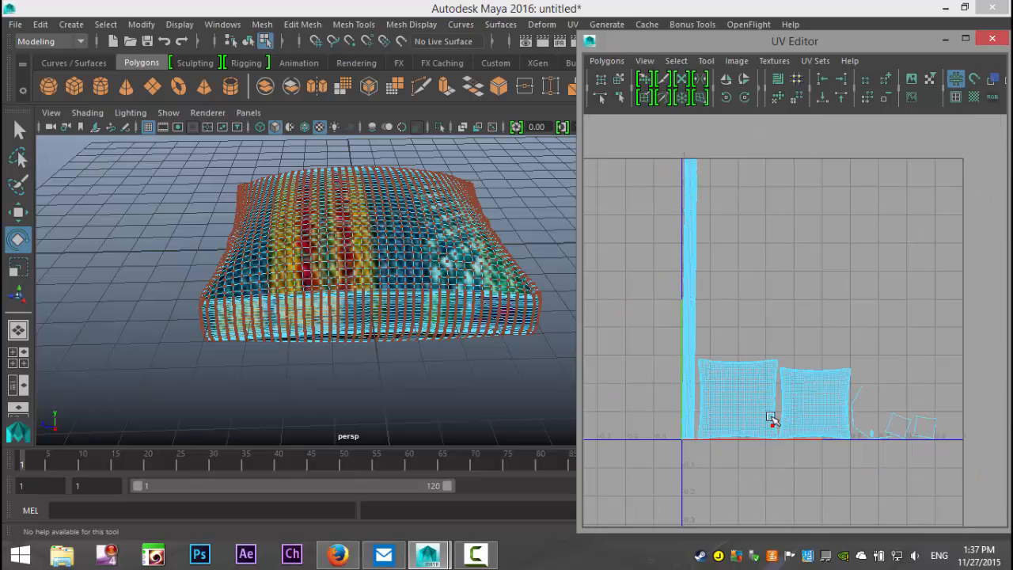
Select the underside's UV shell, scale it up to about twice its size and move it to the upper part of the UV square
left_click(746, 402)
right_click_drag(734, 387, 733, 423)
left_click(737, 402)
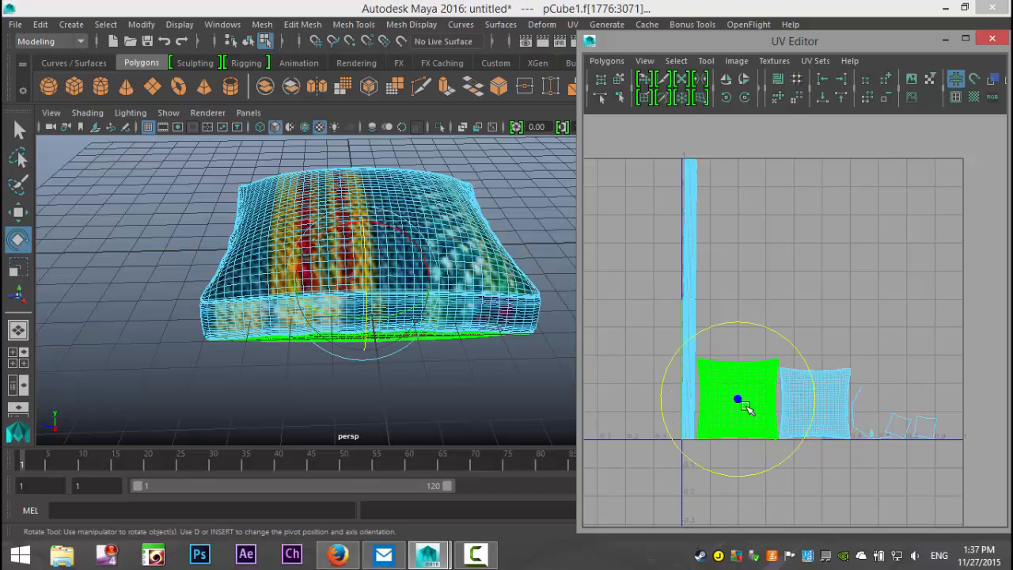
key("w")
left_click_drag(739, 400, 889, 269)
key("r")
key("w")
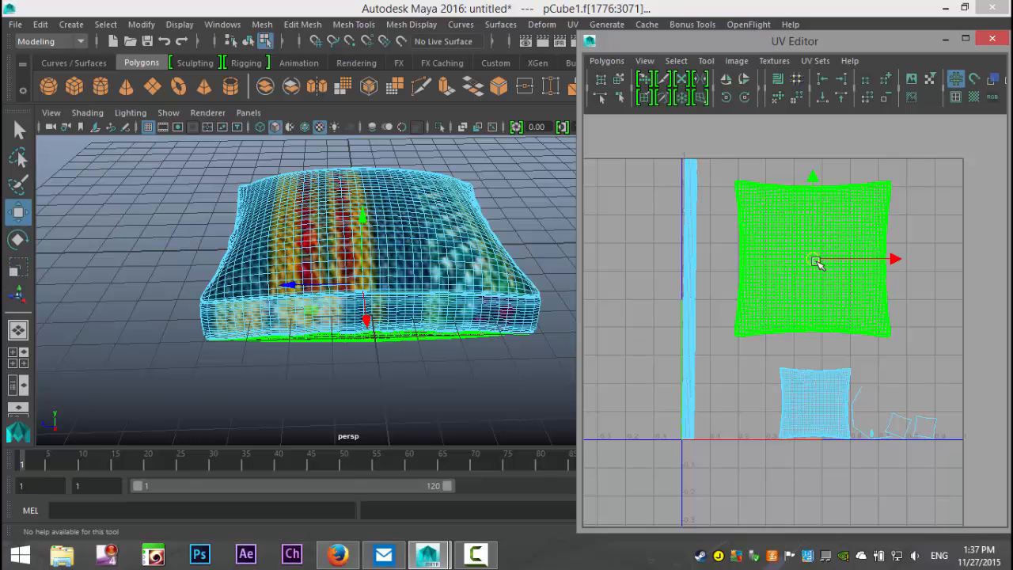
left_click_drag(819, 260, 819, 241)
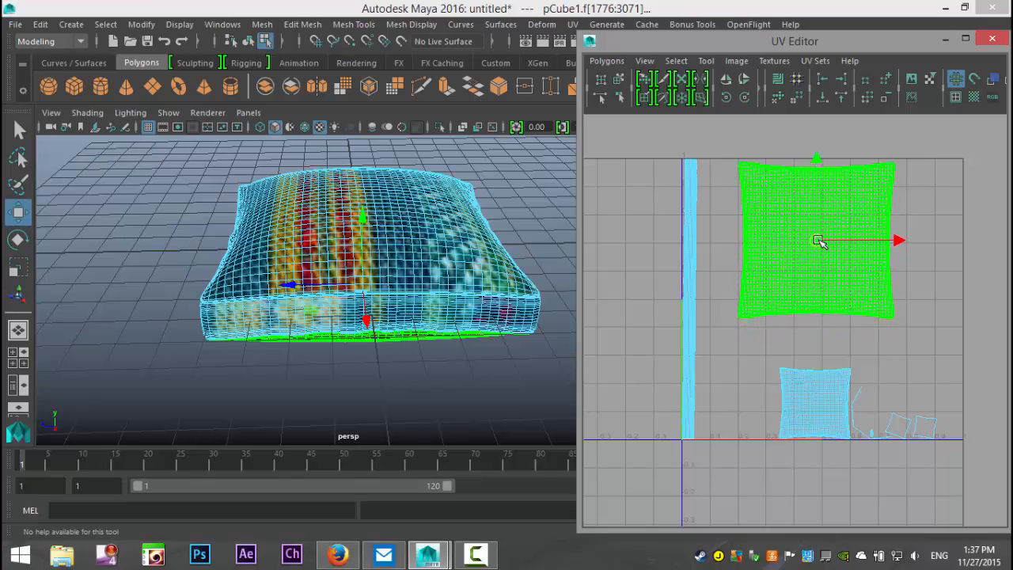
Enlarge the top's UV shell, and shrink the underside's shell and place it beside the side strip near the UV square's upper edge
left_click(809, 407)
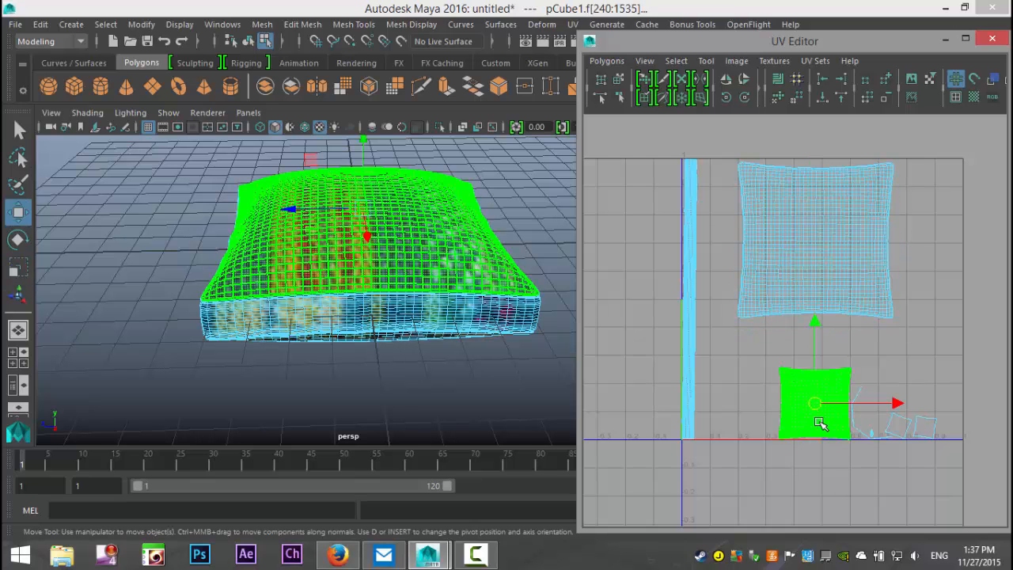
key("r")
left_click_drag(818, 404, 912, 404)
left_click(863, 264)
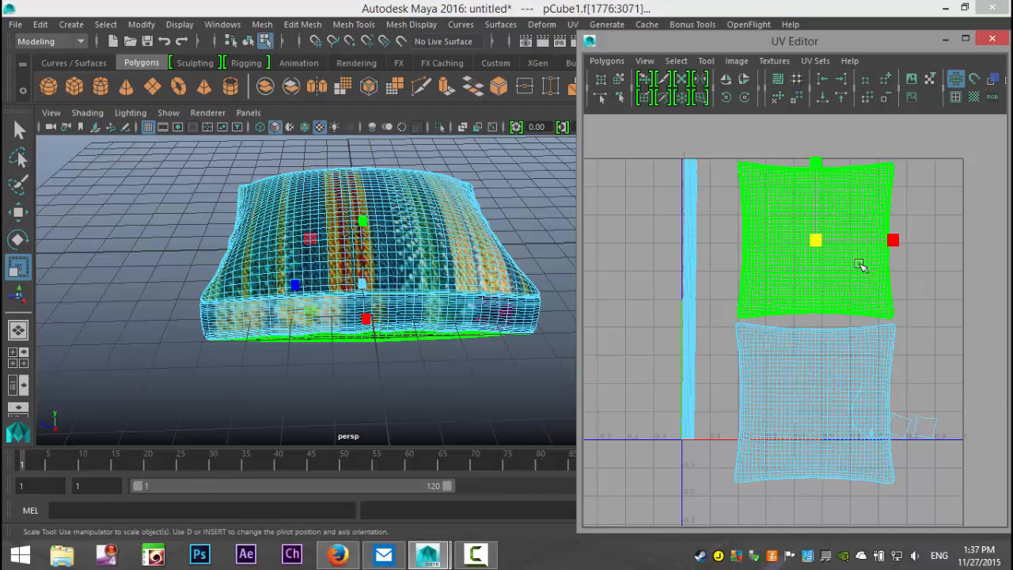
left_click_drag(817, 242, 769, 228)
key("w")
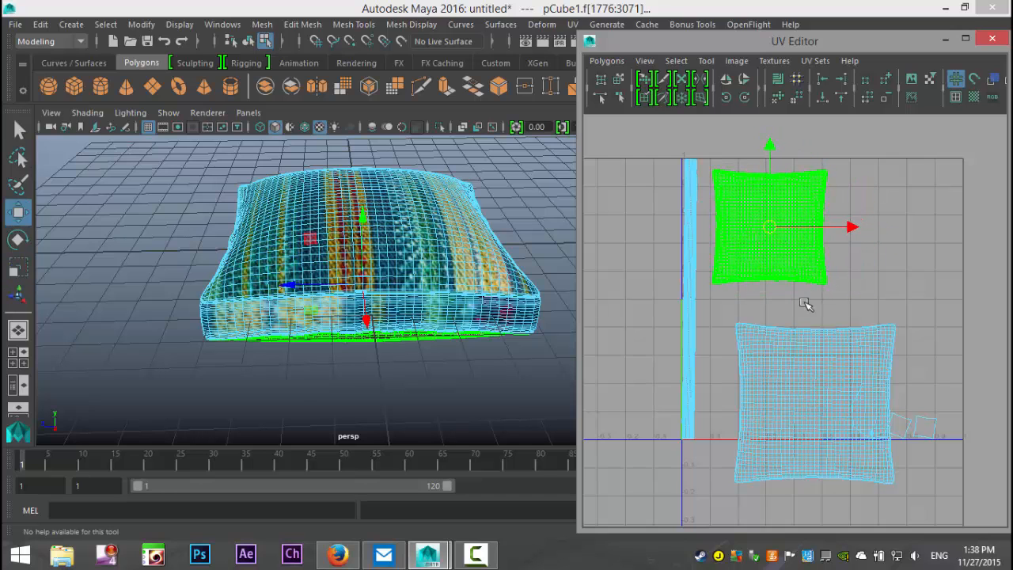
Scale the top's UV shell down to about the underside shell's size and place it next to that shell inside the UV square
left_click(818, 403)
key("r")
left_click_drag(815, 403, 893, 231)
key("w")
key("r")
key("w")
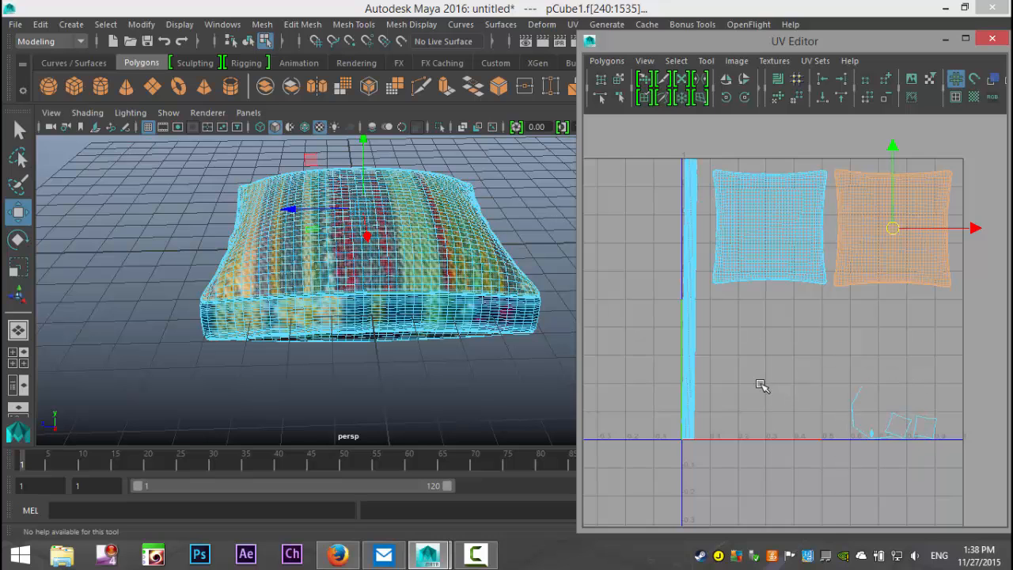
Minimize the UV Editor, switch the pillow back to object mode and review the finished fabric without the wireframe
left_click(447, 390)
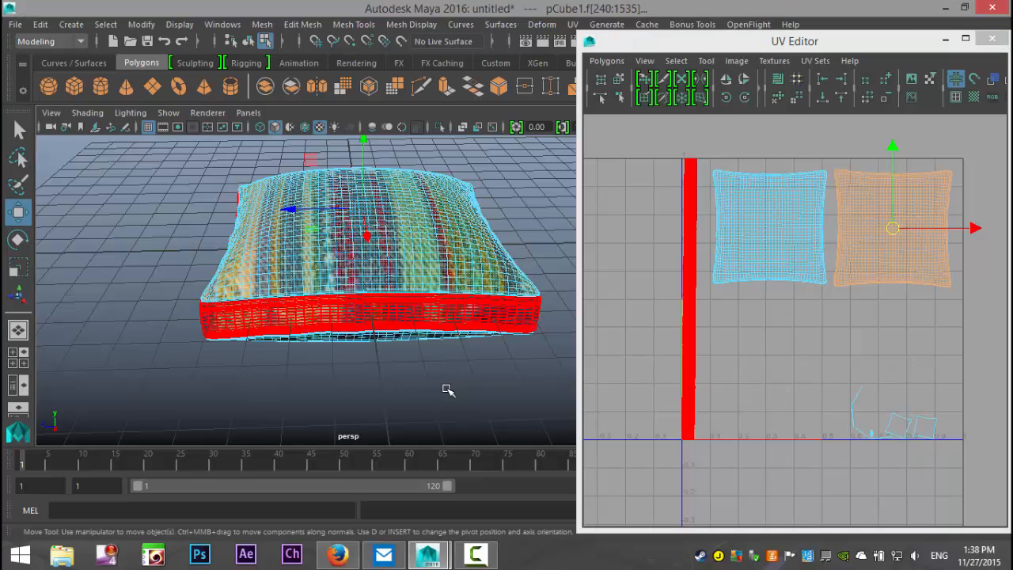
left_click(946, 40)
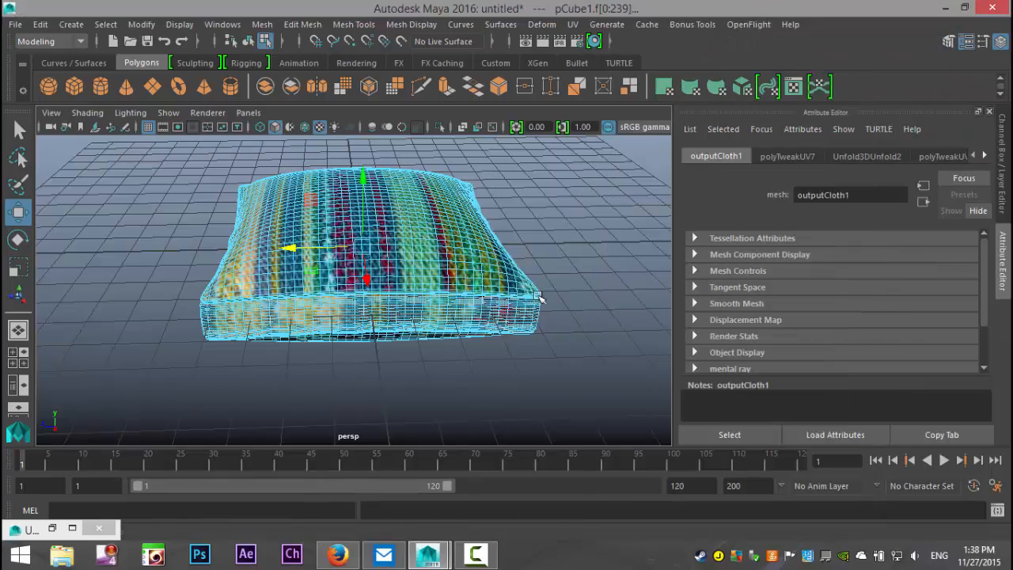
scroll(560, 373, "up", 3)
left_click(467, 411)
left_click_drag(423, 405, 490, 386, "alt")
right_click_drag(492, 233, 543, 108)
left_click(581, 340)
scroll(581, 341, "down", 3)
left_click_drag(581, 341, 534, 357, "alt")
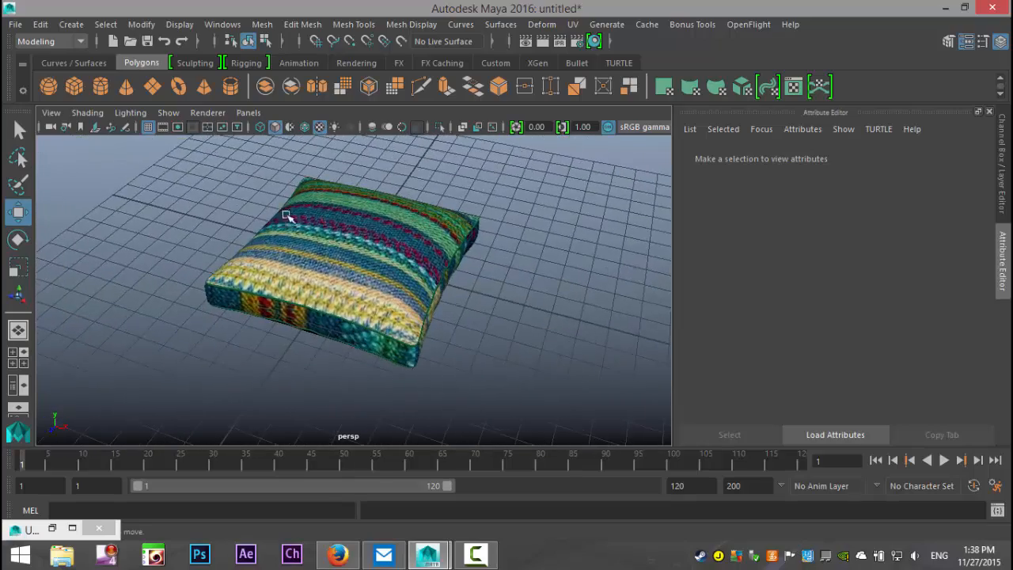
Select all scene objects, delete their history and freeze their transformations
scroll(249, 228, "down", 3)
left_click_drag(214, 201, 443, 382)
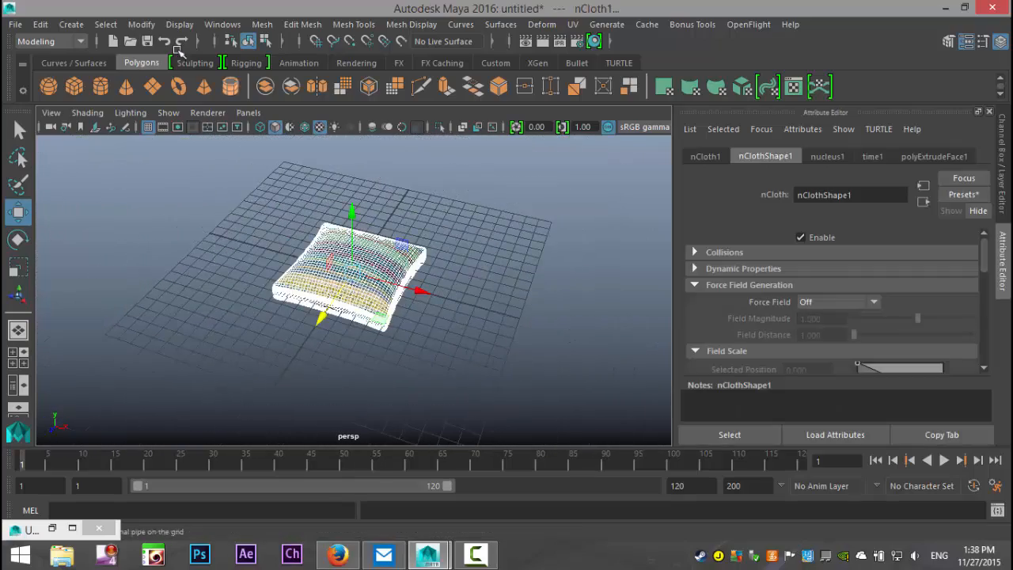
left_click(40, 24)
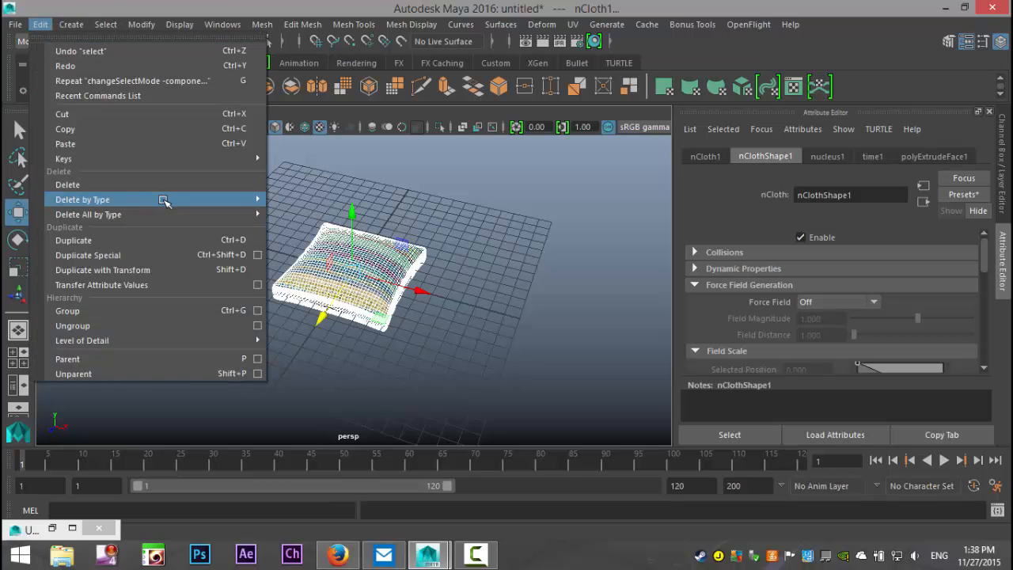
left_click(308, 209)
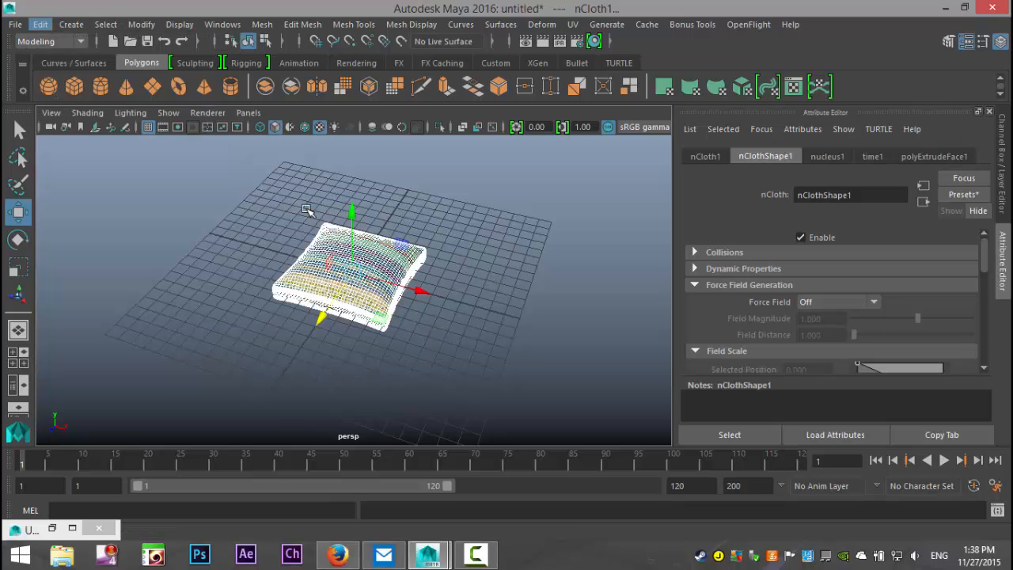
left_click(147, 24)
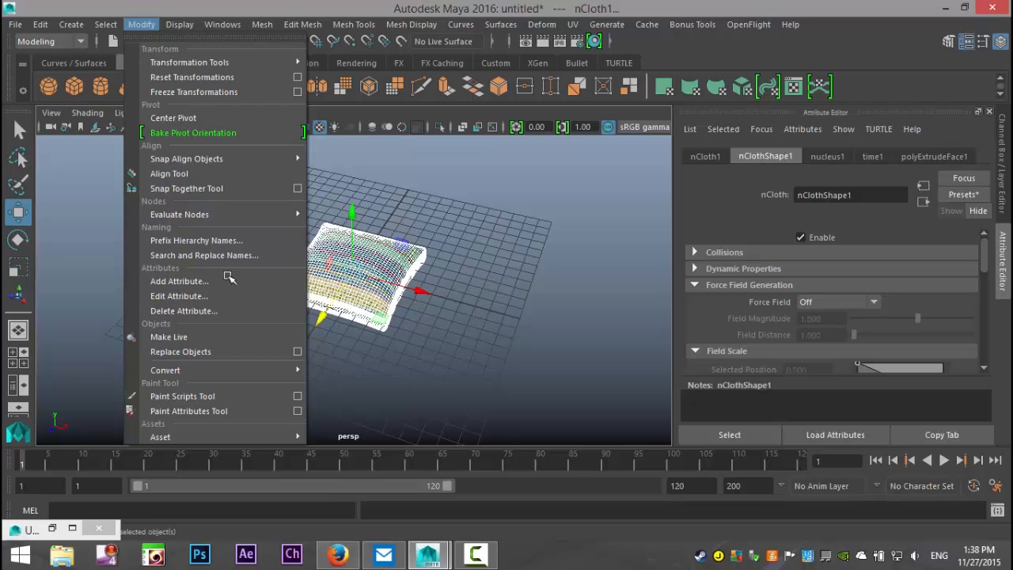
left_click(213, 94)
left_click(518, 331)
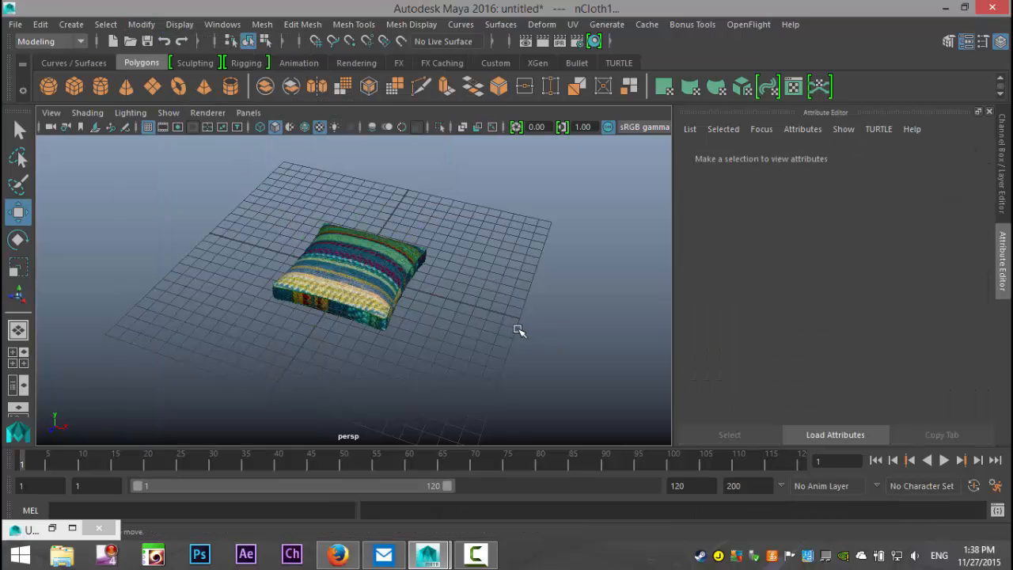
Raise the pillow by about 2.2 units, then create a polygon plane beneath it and scale it up to about 30 units wide
left_click(361, 255)
left_click_drag(350, 210, 351, 184)
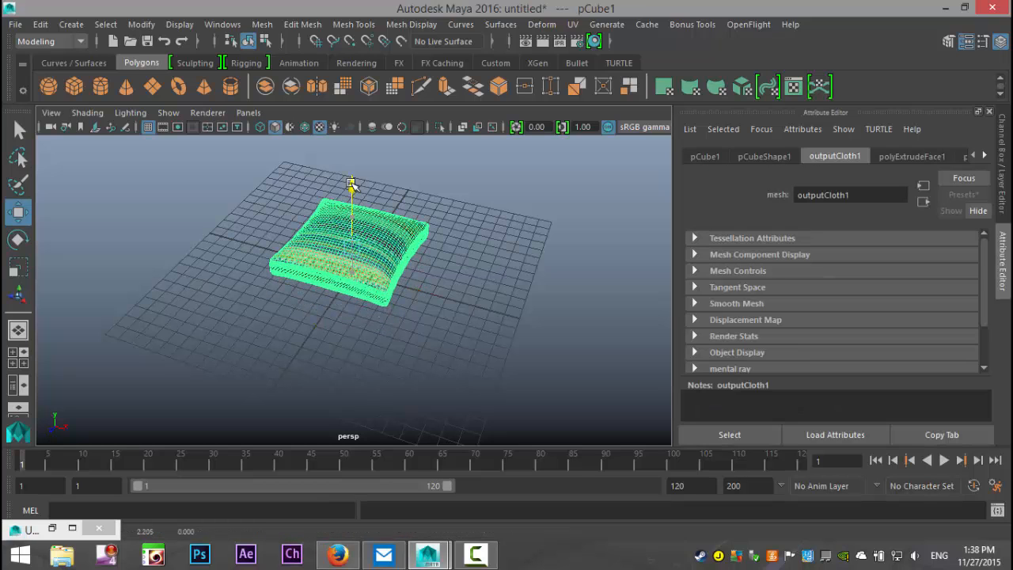
left_click(153, 87)
key("r")
left_click_drag(356, 276, 641, 330)
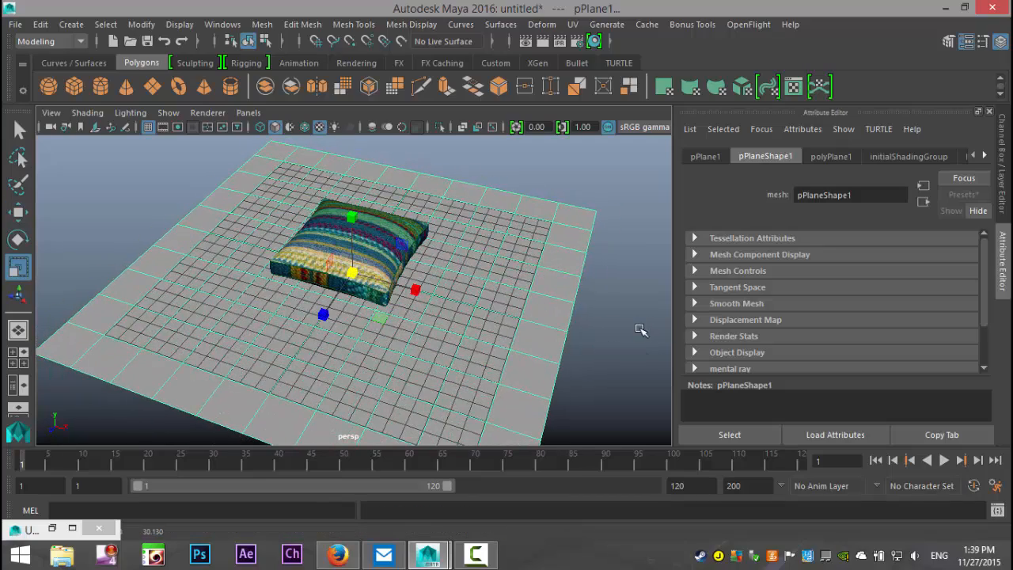
Extrude the plane's whole back border edge and pull it straight upward to form a backdrop wall
left_click_drag(567, 328, 438, 361, "alt")
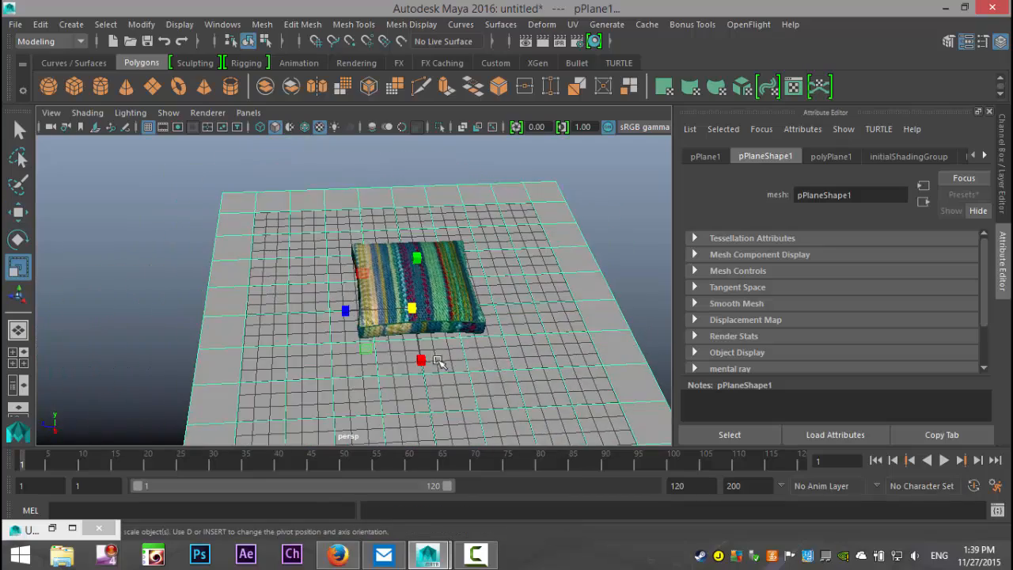
right_click_drag(245, 191, 245, 87)
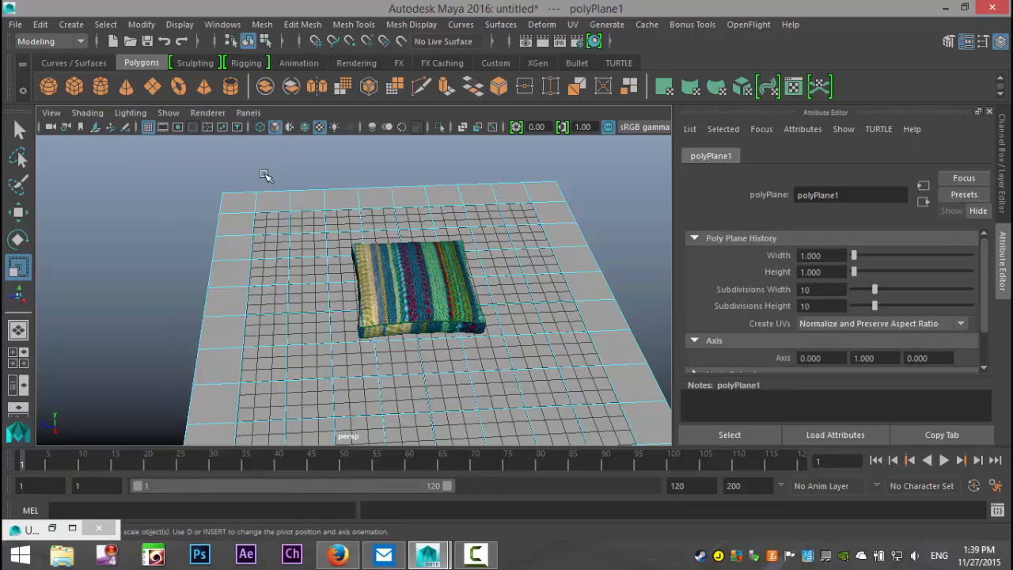
left_click(236, 193)
left_click(541, 187, "shift")
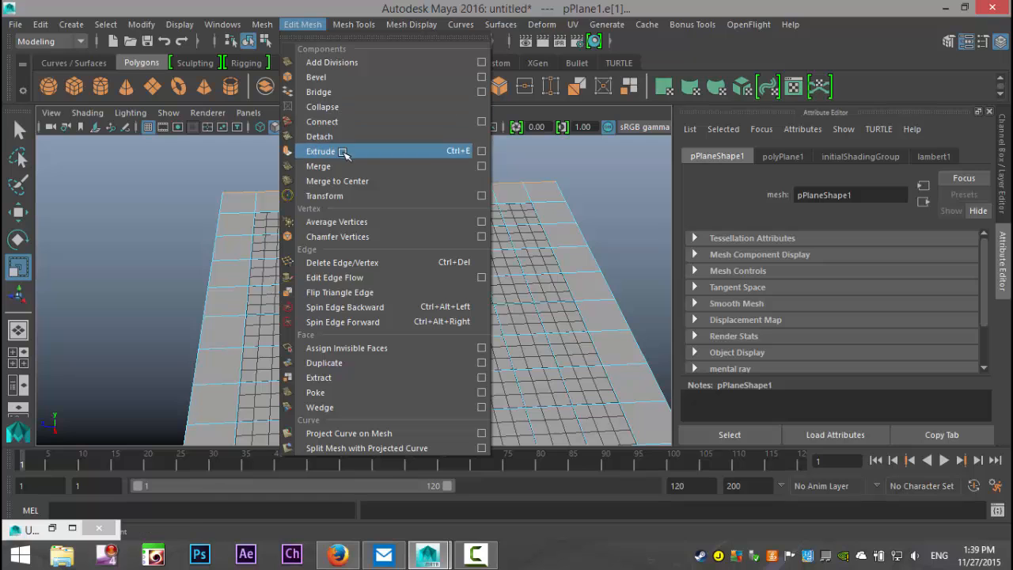
left_click(348, 150)
left_click_drag(390, 177, 401, 78)
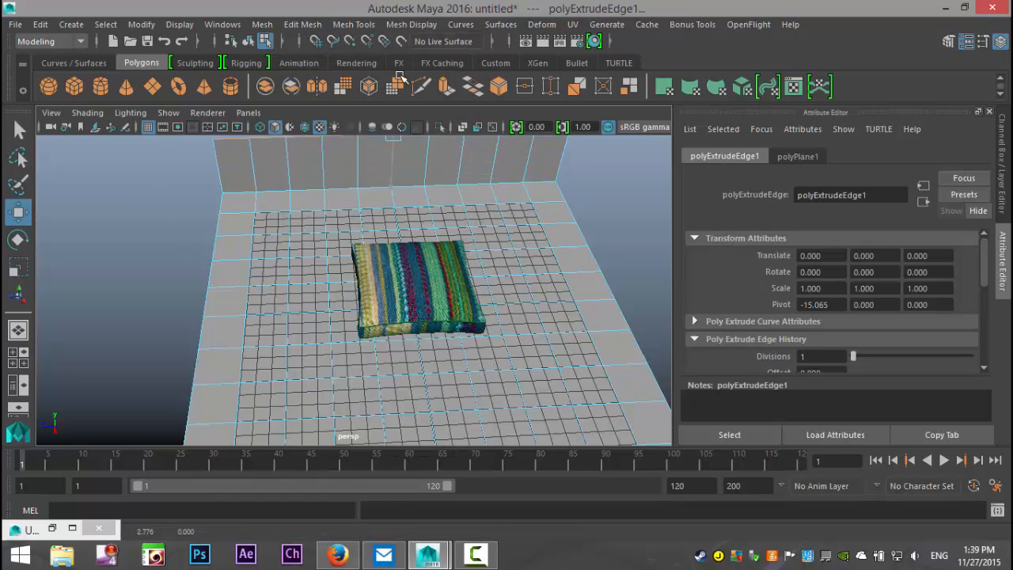
Bevel the edge row between floor and wall with a fraction of 1 and 10 segments, and return the plane to object mode
left_click(242, 195)
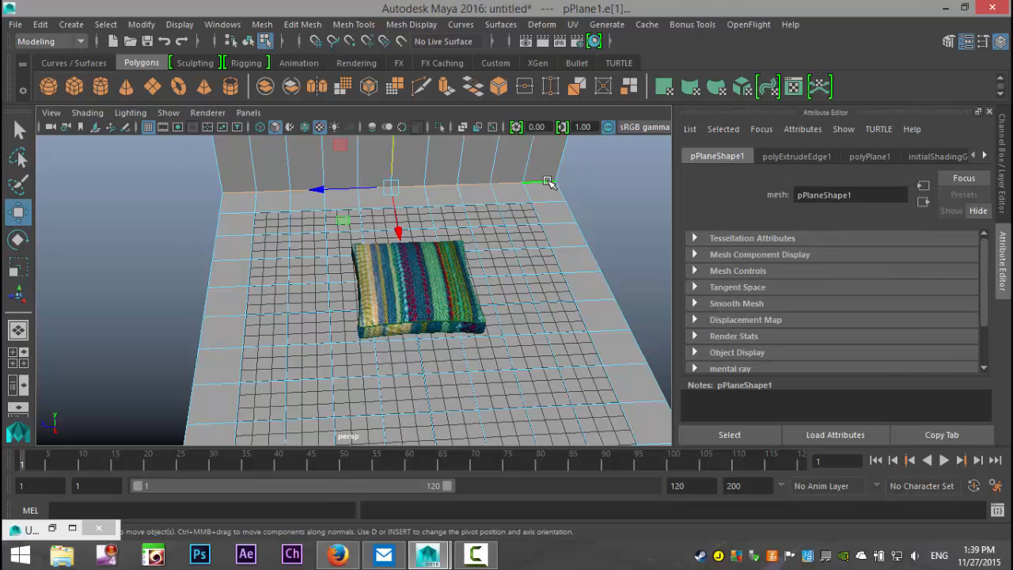
left_click(299, 25)
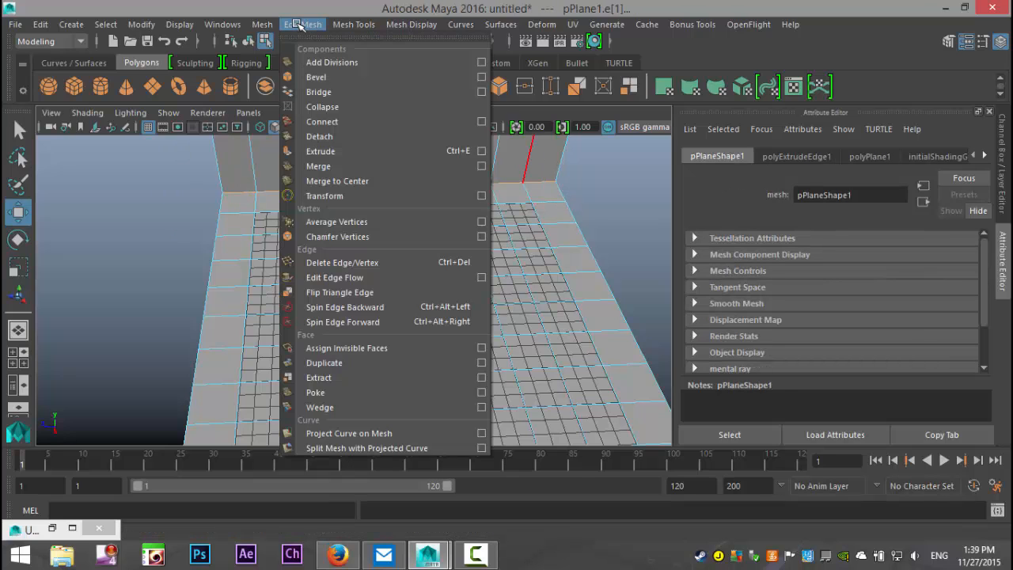
left_click(333, 77)
left_click_drag(574, 177, 616, 197)
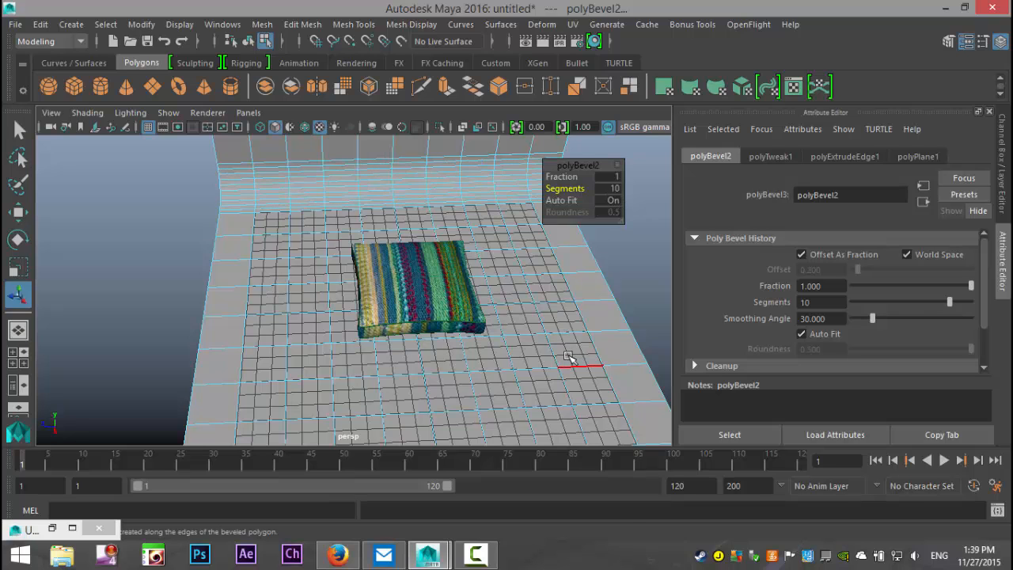
right_click_drag(570, 197, 631, 106)
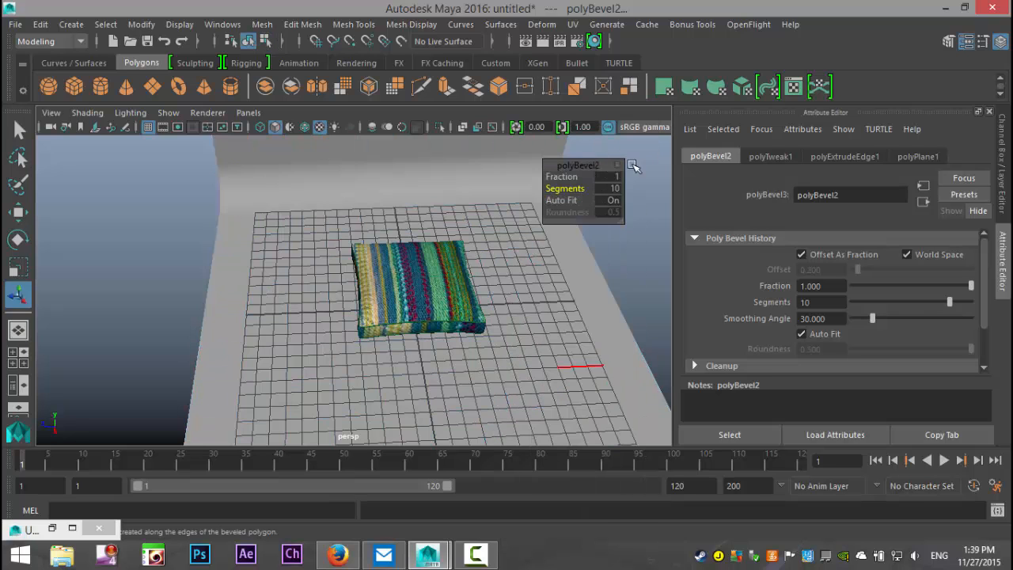
Assign a new Lambert material to the backdrop plane
right_click_drag(567, 337, 554, 494)
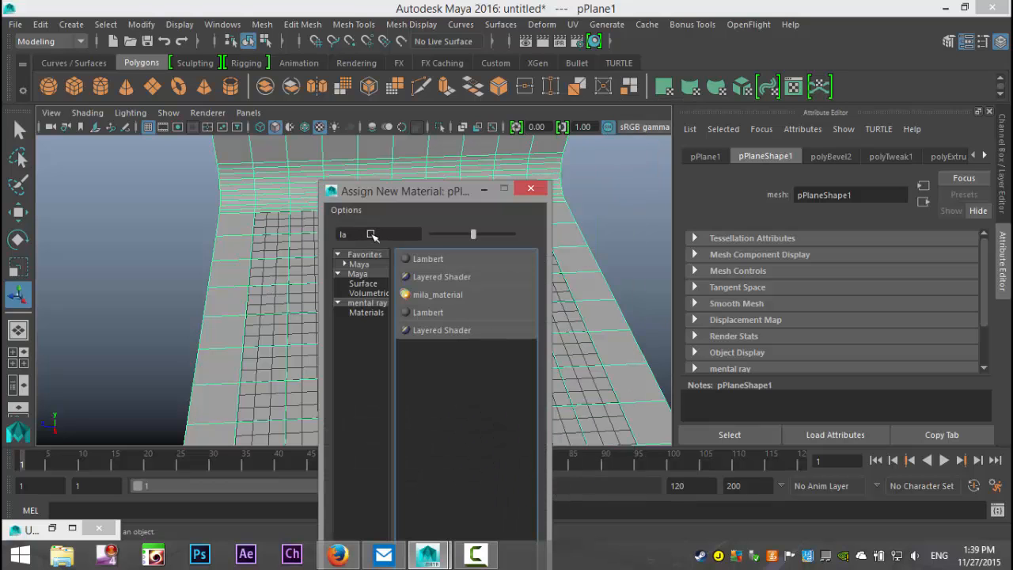
left_click(454, 260)
left_click(820, 325)
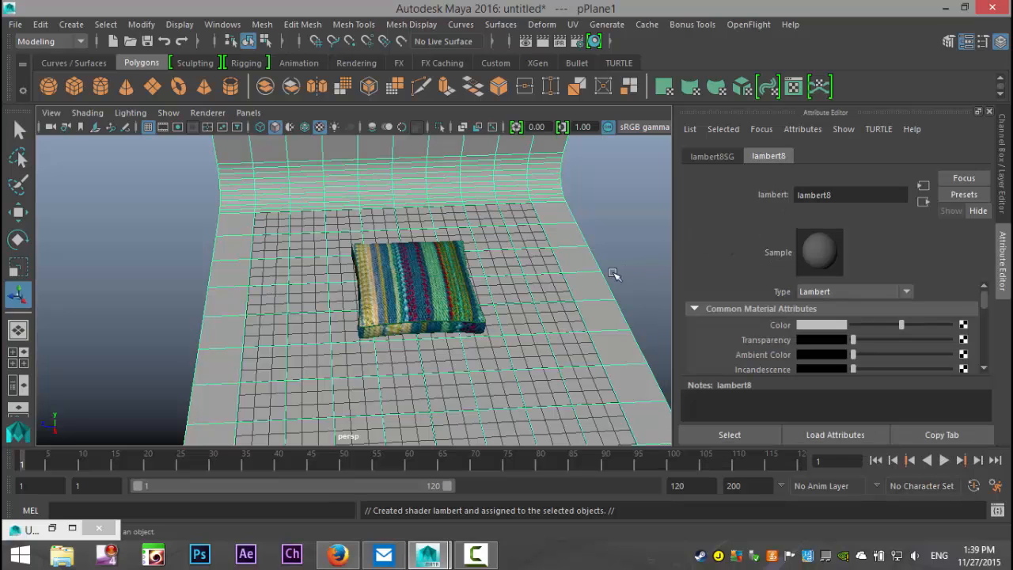
Assign a new Blinn material to the backdrop plane
right_click(549, 298)
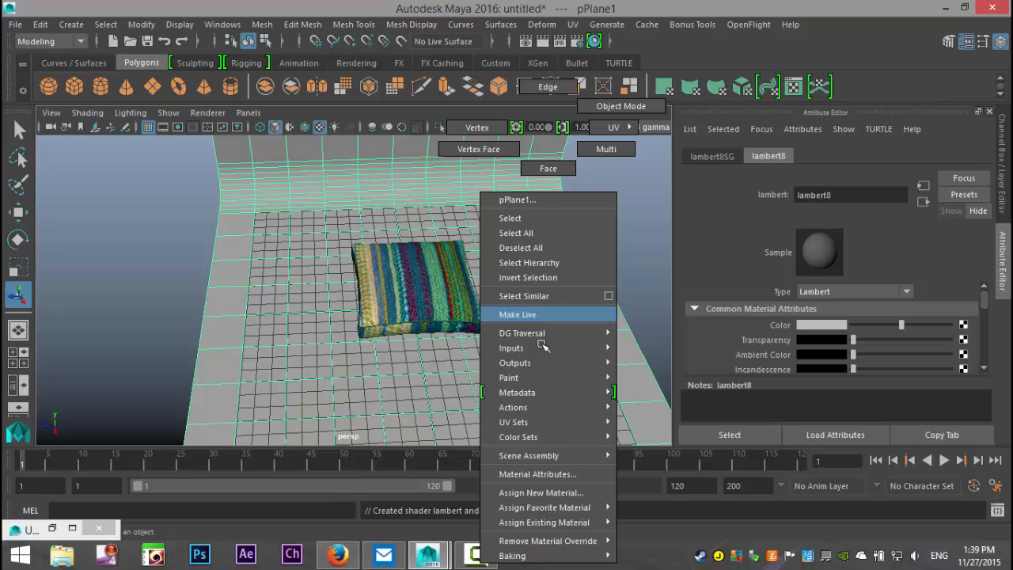
left_click(541, 492)
type("la")
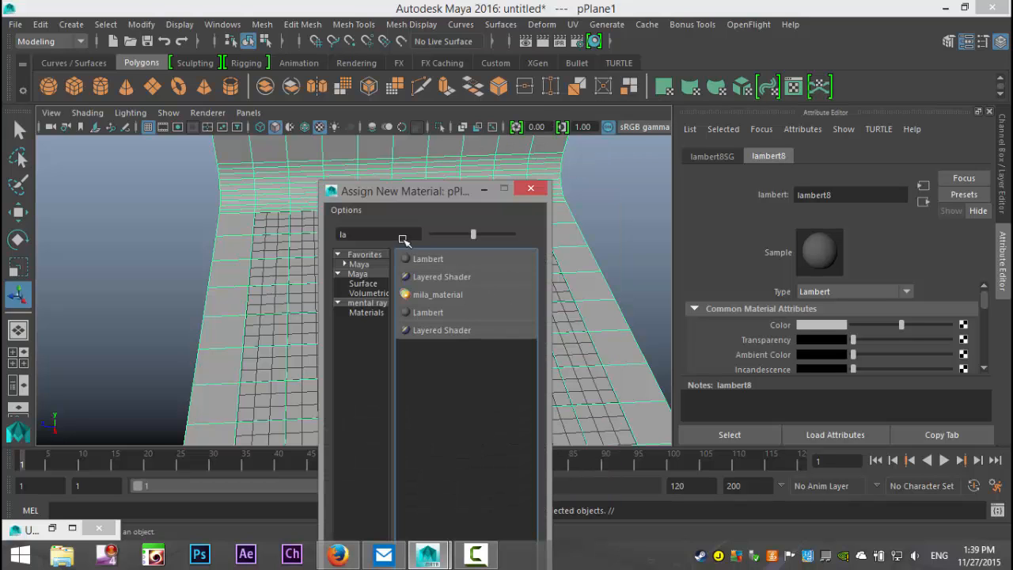
key("BackSpace")
key("BackSpace")
type("bli")
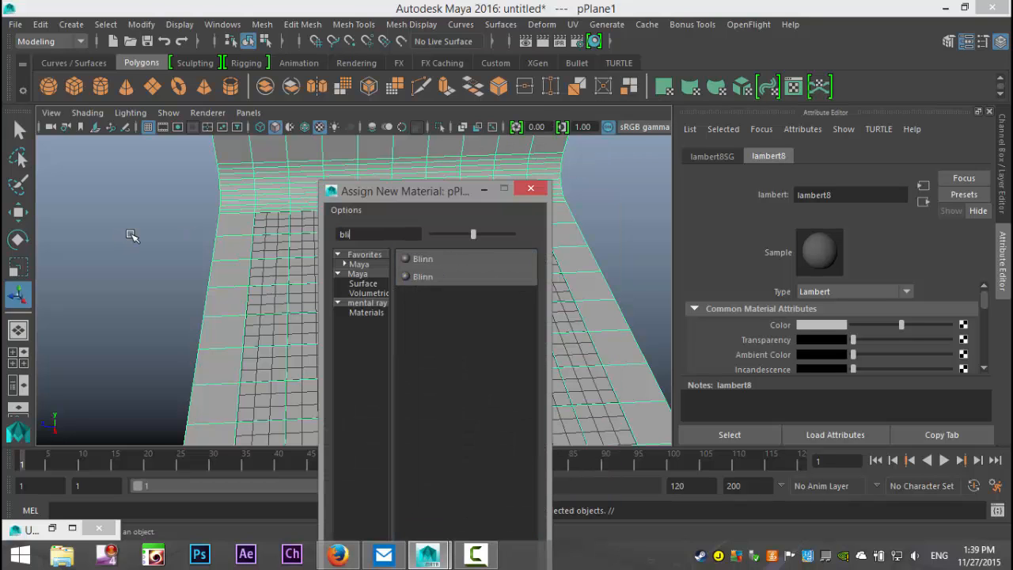
left_click(417, 258)
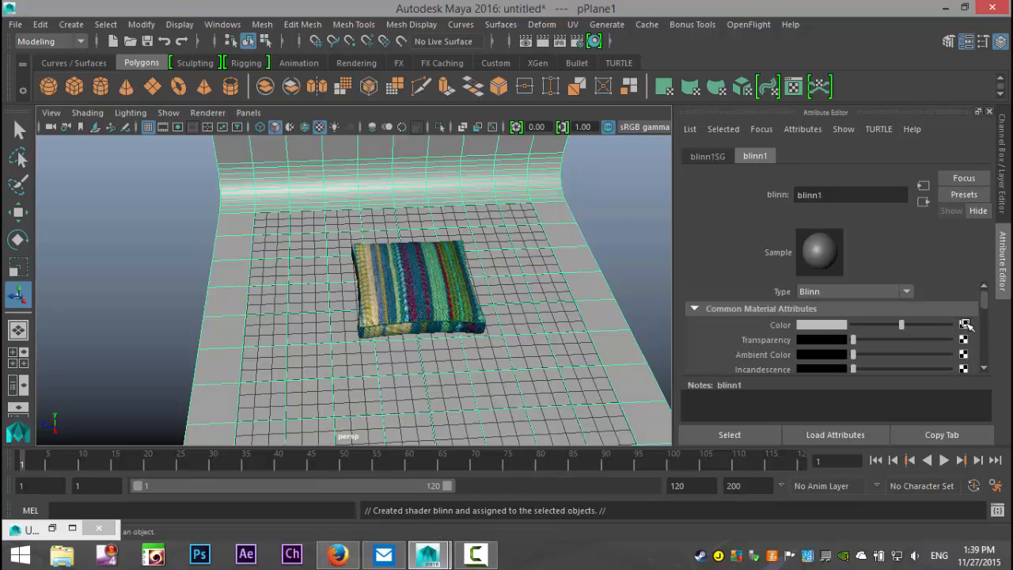
Set the backdrop's Blinn color to white
left_click(966, 324)
left_click(593, 190)
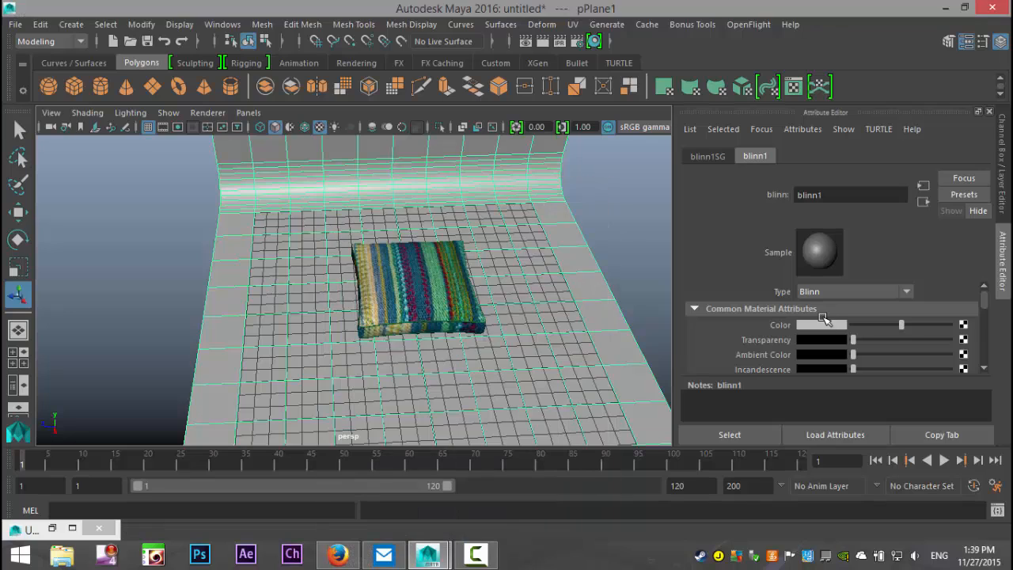
left_click(824, 325)
left_click(764, 295)
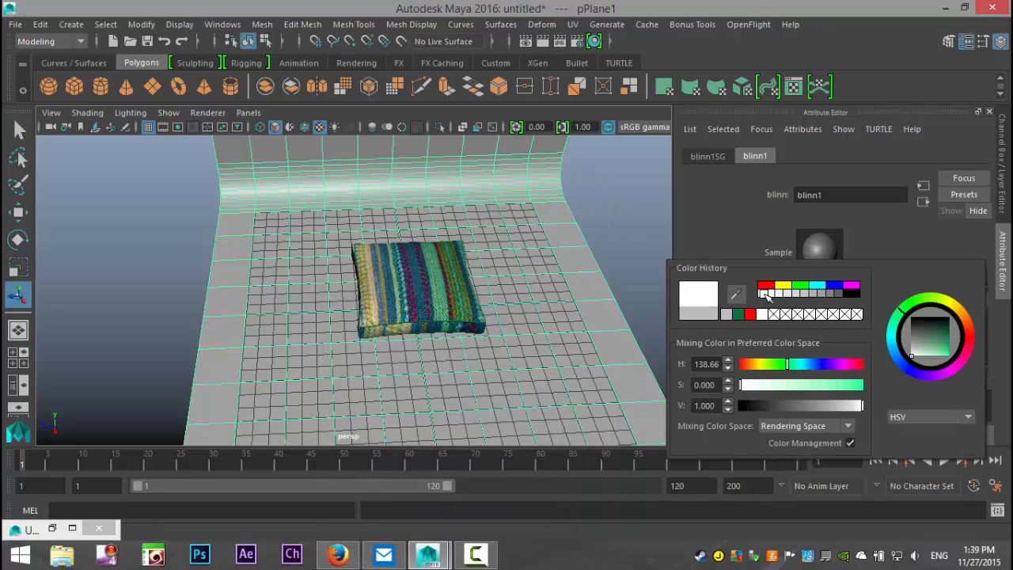
Adjust the pillow's height in the side view so it rests on the backdrop floor, and return to the perspective view
left_click_drag(511, 280, 497, 225, "alt")
left_click(23, 360)
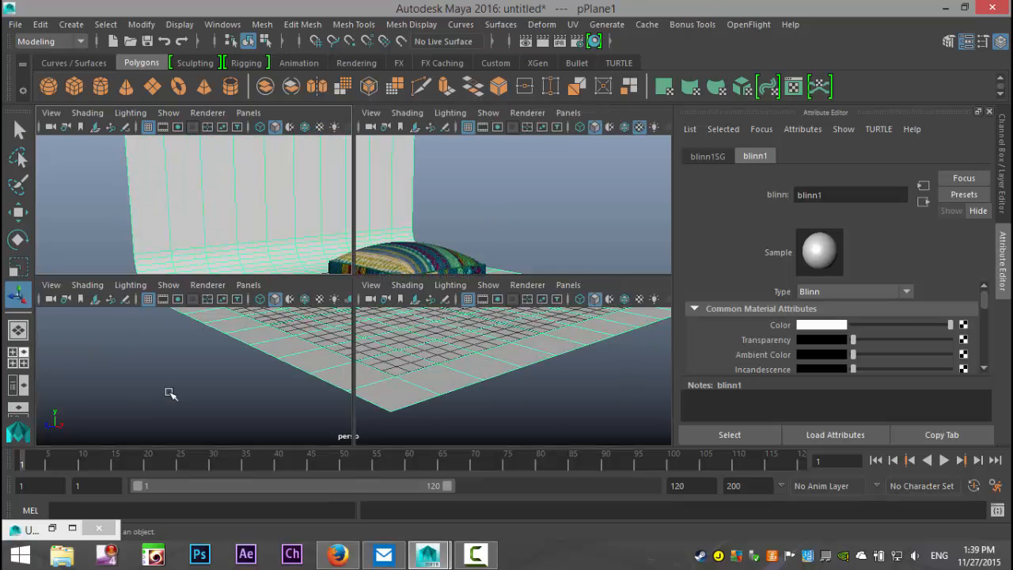
key("space")
left_click(402, 246)
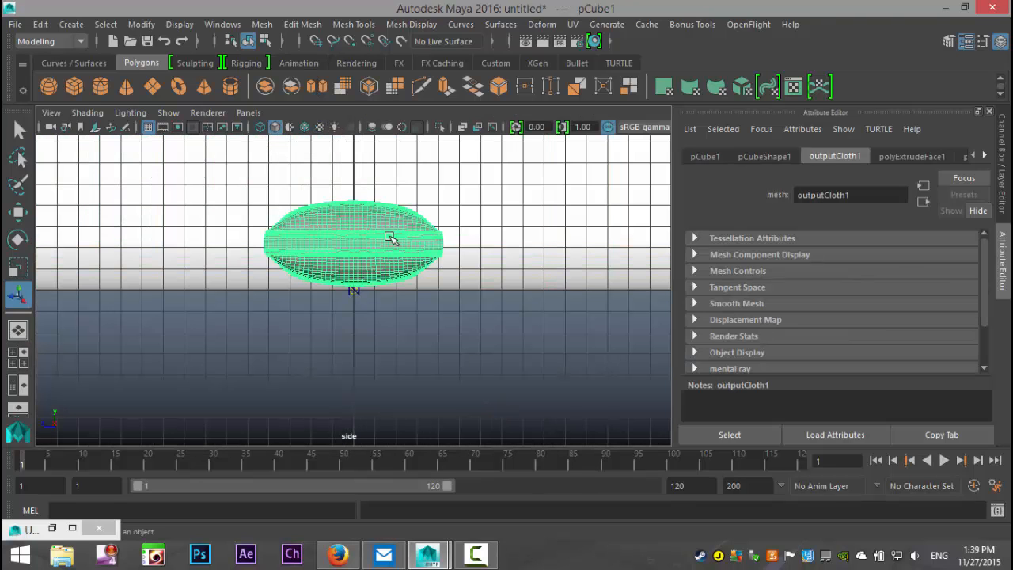
key("w")
left_click_drag(352, 171, 353, 173)
left_click(18, 358)
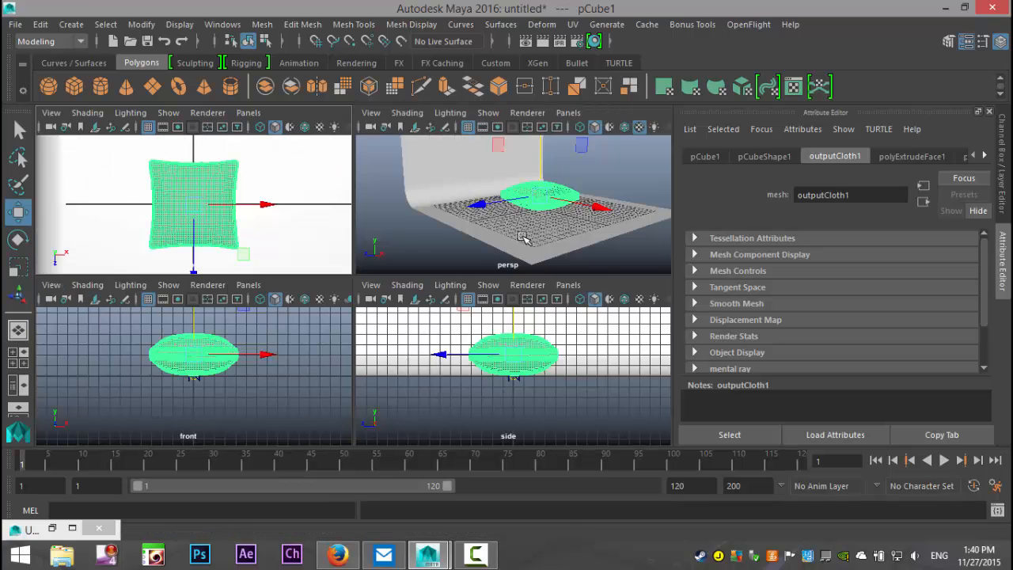
key("space")
scroll(503, 266, "up", 5)
mouse_move(497, 289)
left_mouse_down("alt")
mouse_move(491, 327)
mouse_move(495, 305)
left_mouse_up("alt")
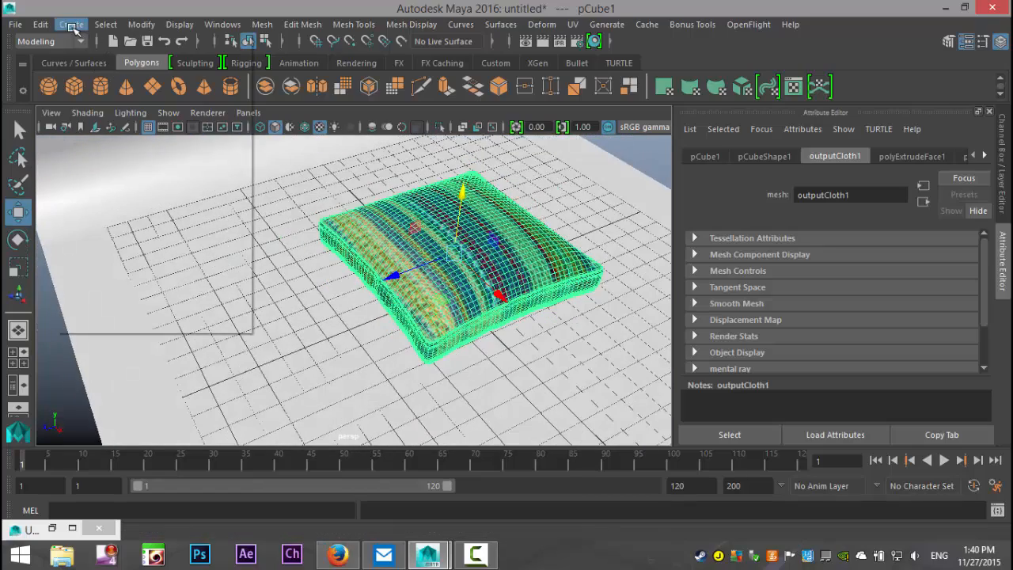
Create an area light, raise it about 9.4 units above the floor and display the viewport with scene lighting
left_click(71, 24)
mouse_move(138, 115)
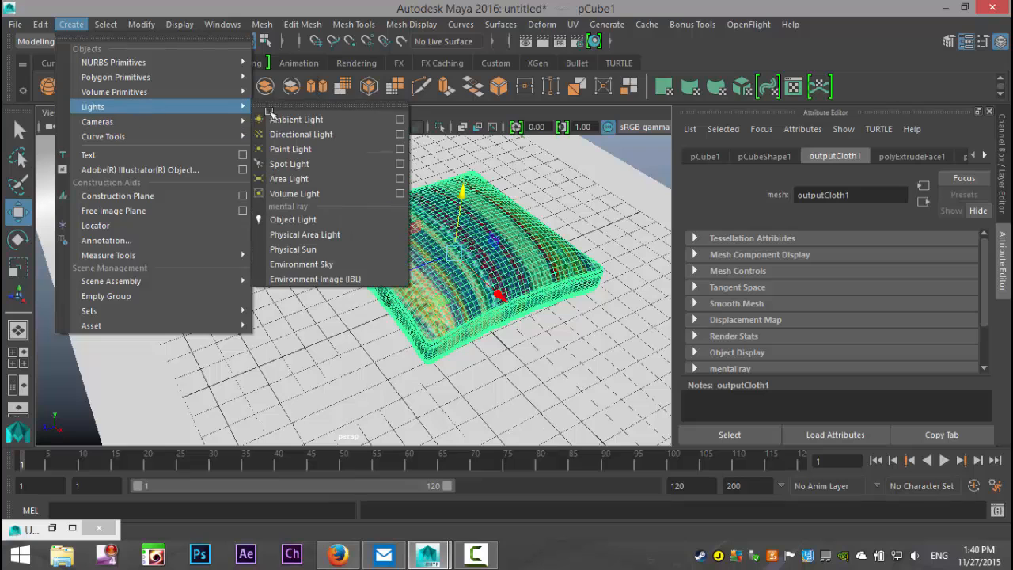
left_click(332, 180)
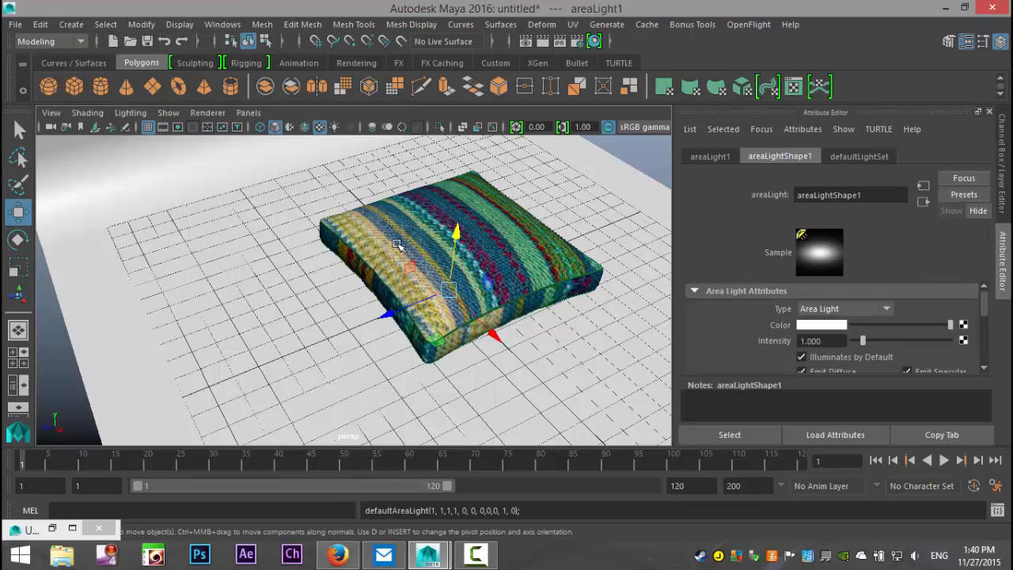
scroll(398, 242, "down", 5)
left_click_drag(400, 221, 418, 169)
key("7")
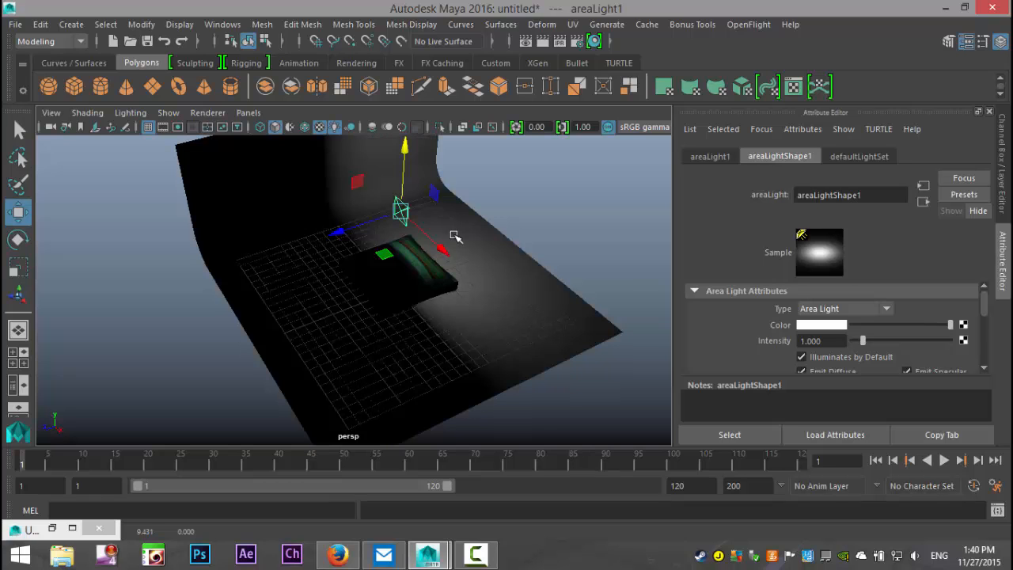
Move the area light about 10.9 units out to one side of the pillow and aim its target at the pillow
mouse_move(450, 233)
left_mouse_down("alt")
mouse_move(468, 335)
mouse_move(283, 344)
mouse_move(251, 370)
left_mouse_up("alt")
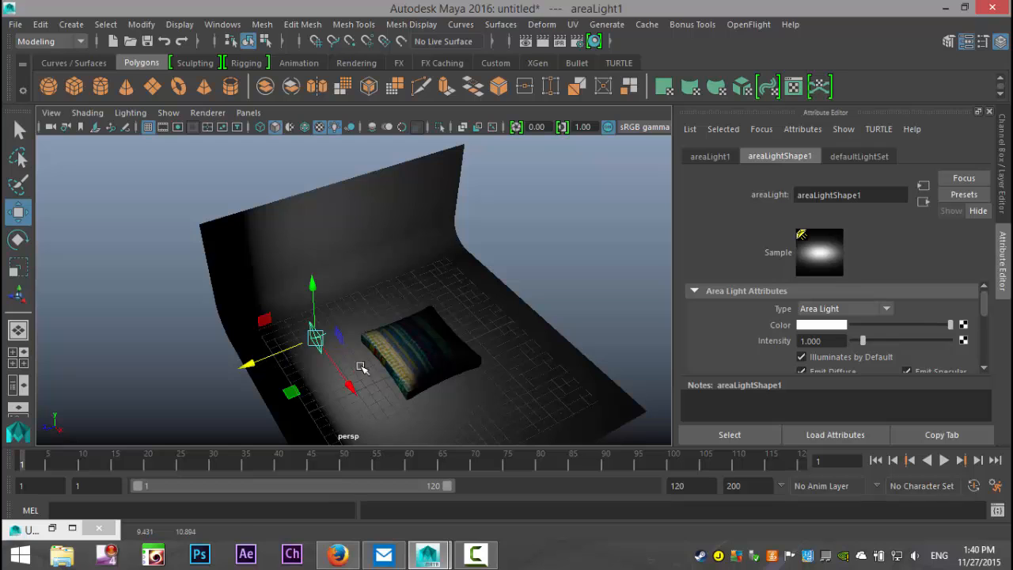
key("t")
left_click_drag(371, 281, 425, 357)
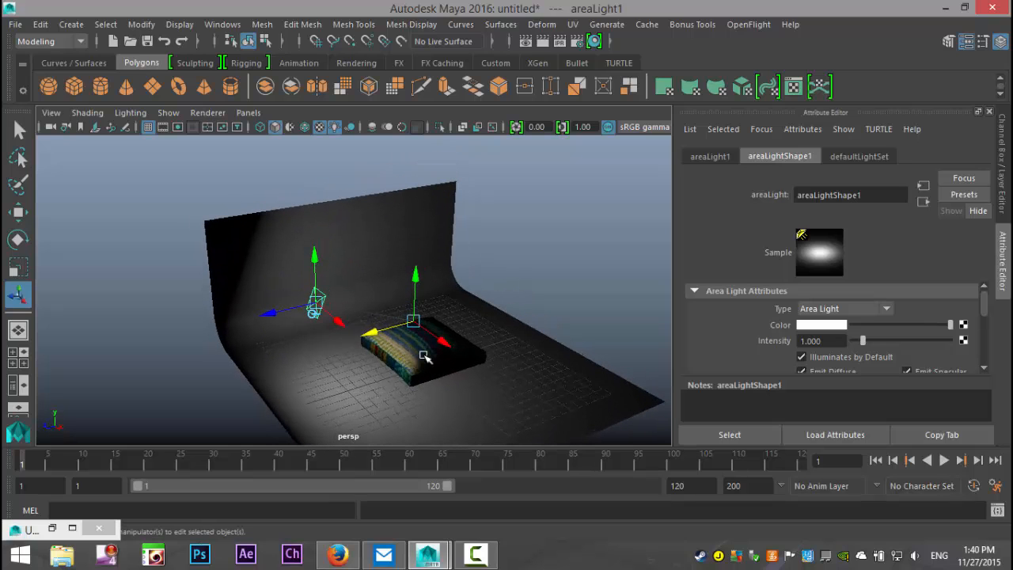
Duplicate the aimed area light and place the copy in front of the pillow
key("ctrl+d")
left_click_drag(339, 321, 538, 385)
left_click_drag(528, 273, 513, 340)
Duplicate the front area light and place the copy on the pillow's other side, across from the first light
key("ctrl+d")
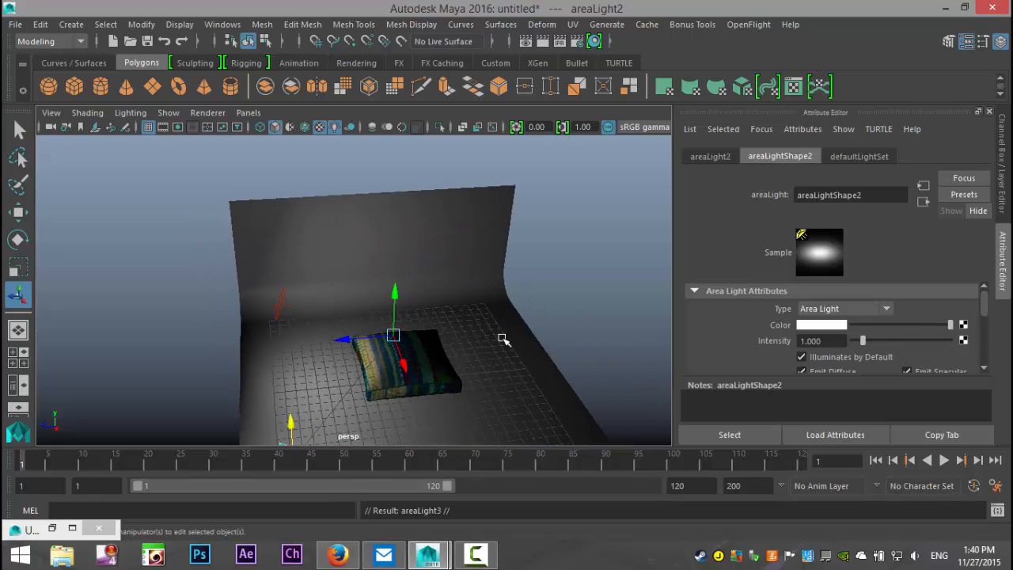
scroll(430, 351, "down", 5)
left_click_drag(283, 351, 446, 349)
scroll(463, 377, "up", 5)
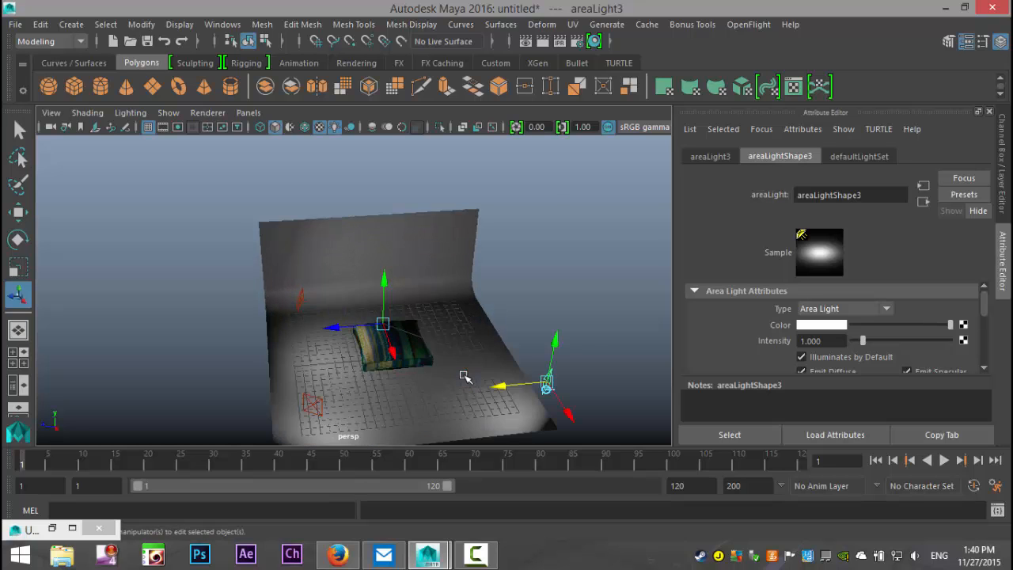
left_click_drag(467, 392, 418, 325, "alt")
scroll(418, 325, "down", 6)
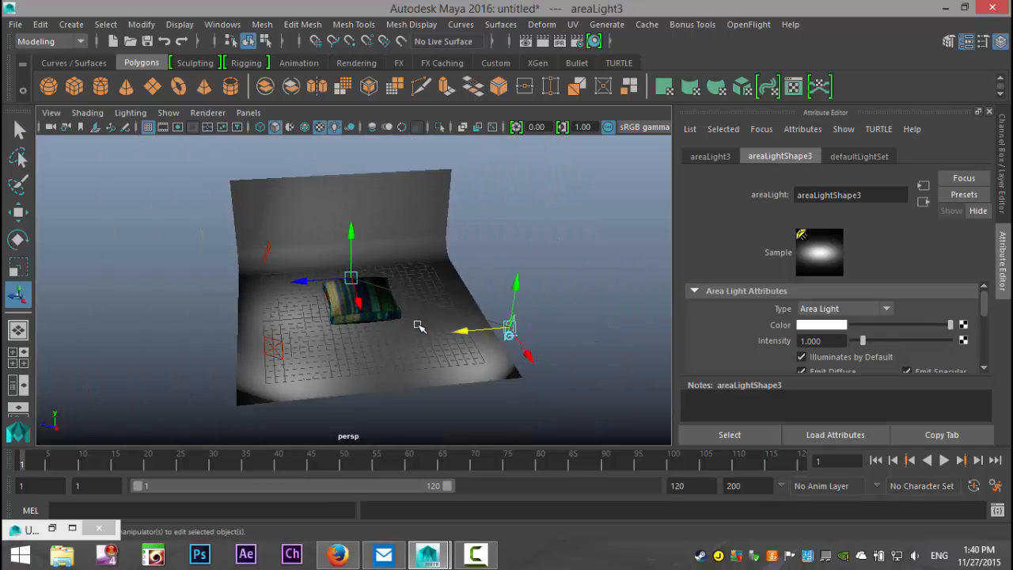
Duplicate the most recent side area light and raise the copy high above the floor, level with the backdrop's upper edge
key("ctrl+d")
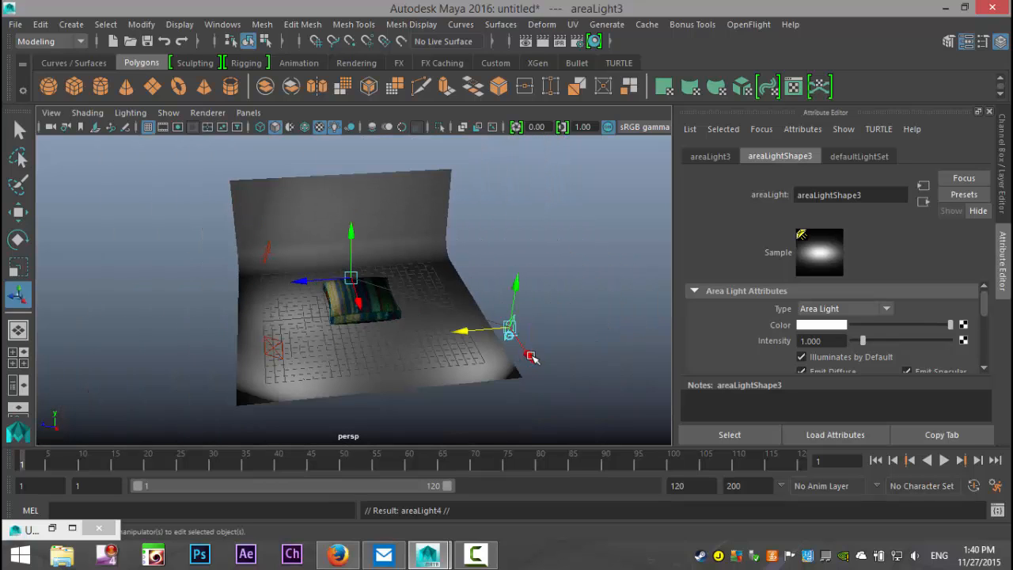
left_click_drag(501, 311, 453, 121)
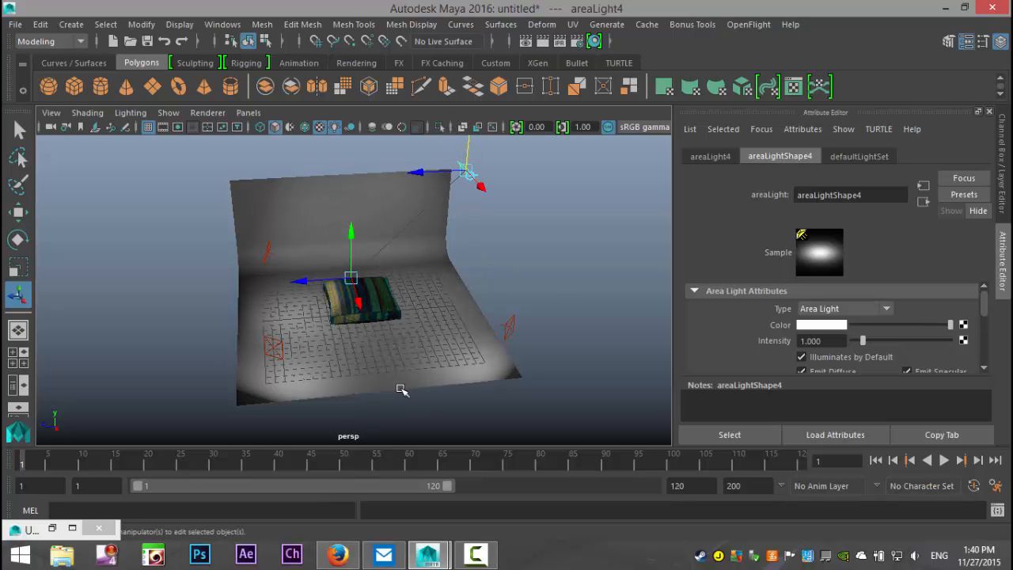
Widen the curved backdrop plane along its blue axis so it fills the area behind the pillow in a close angled view
scroll(402, 386, "up", 6)
scroll(401, 386, "up", 4)
scroll(403, 389, "down", 2)
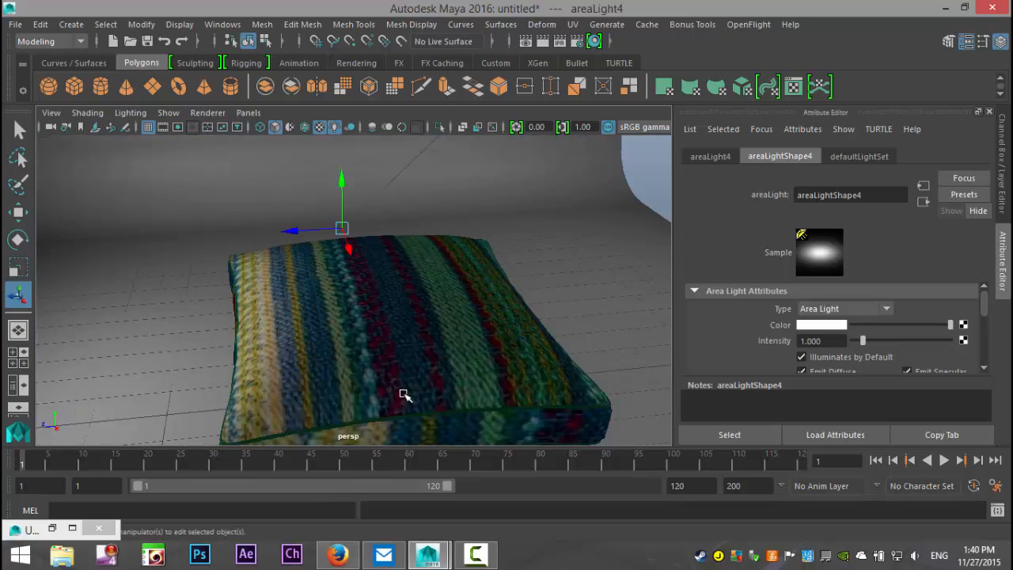
left_click_drag(399, 421, 412, 384, "alt")
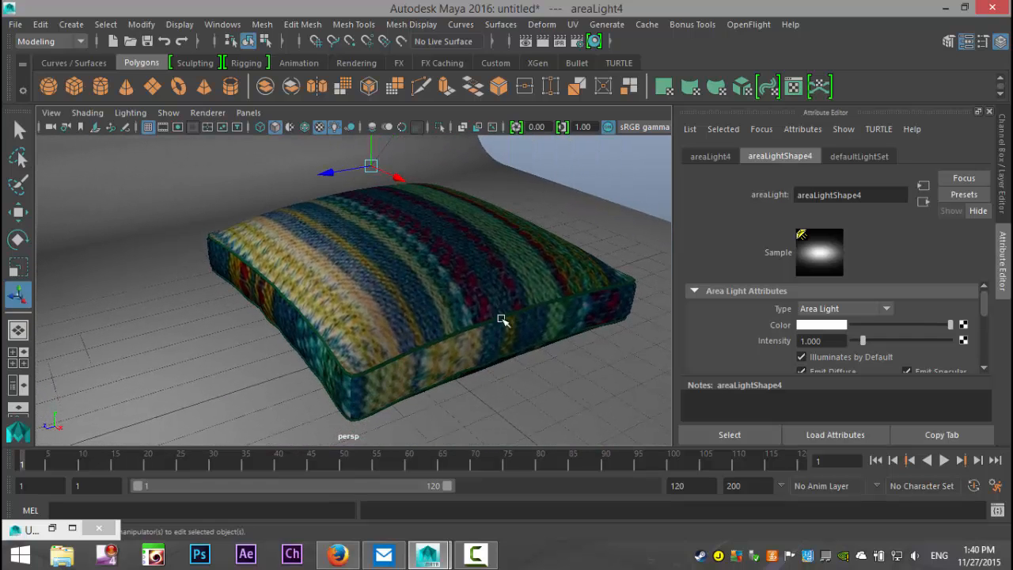
left_click(546, 196)
key("r")
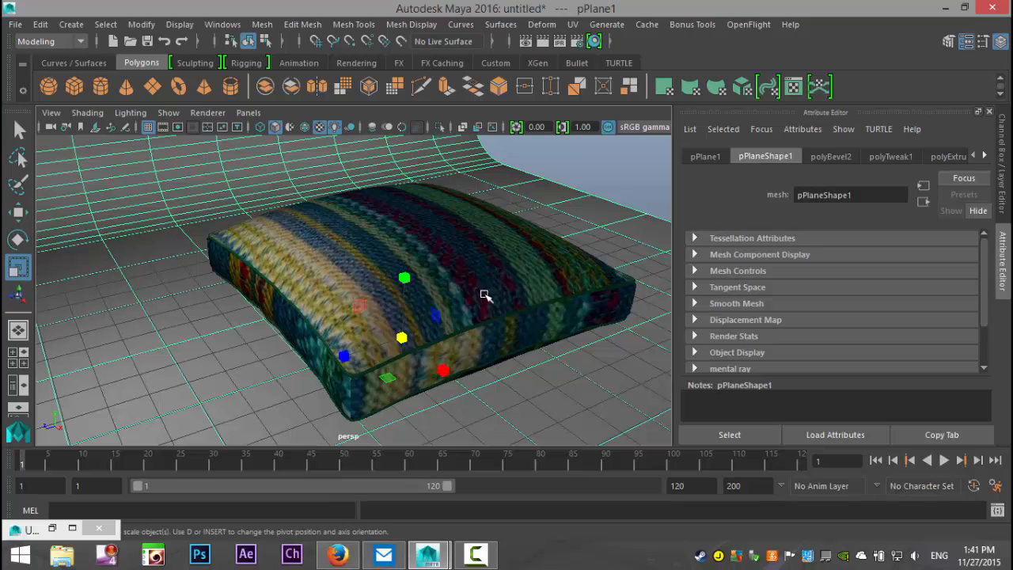
left_click_drag(344, 356, 268, 385)
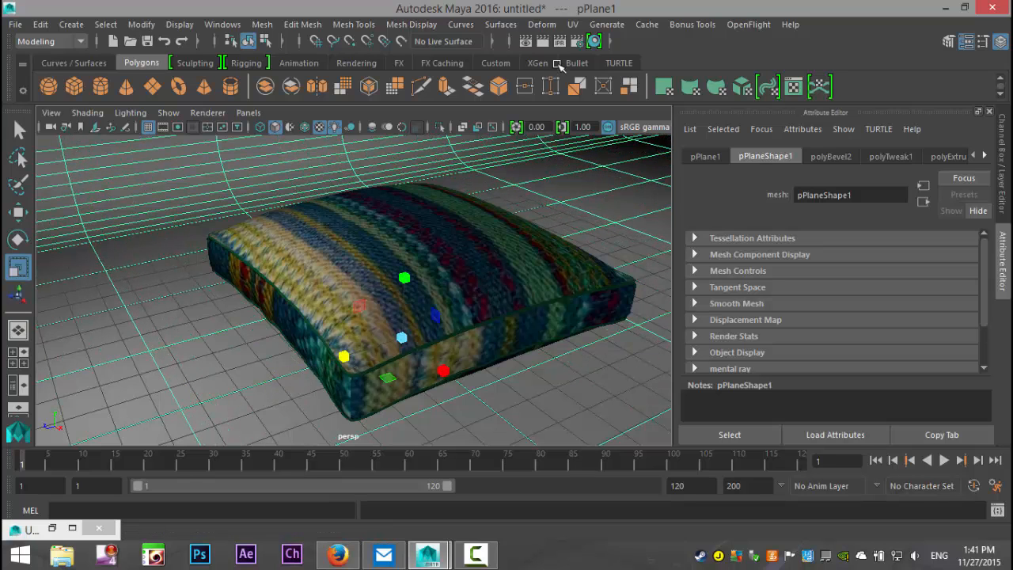
In the render settings, set the renderer to mental ray and the image size preset to HD 1080
left_click(576, 41)
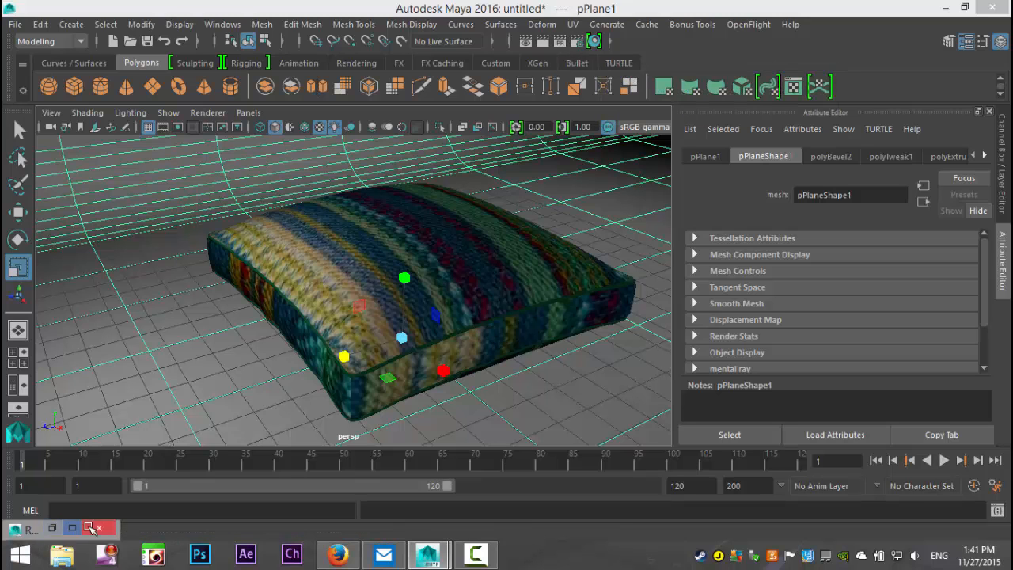
left_click(72, 528)
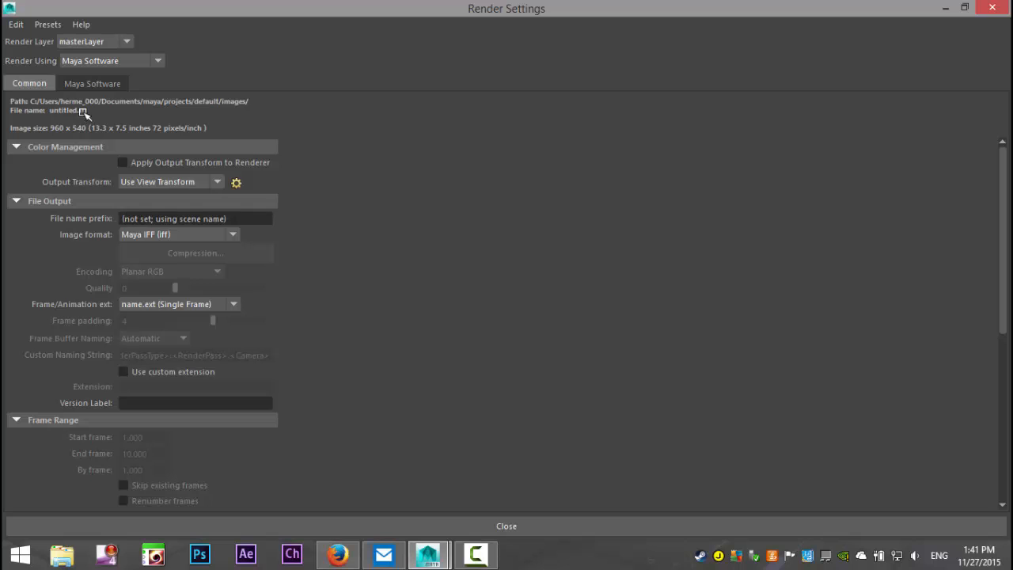
left_click(126, 64)
left_click(124, 136)
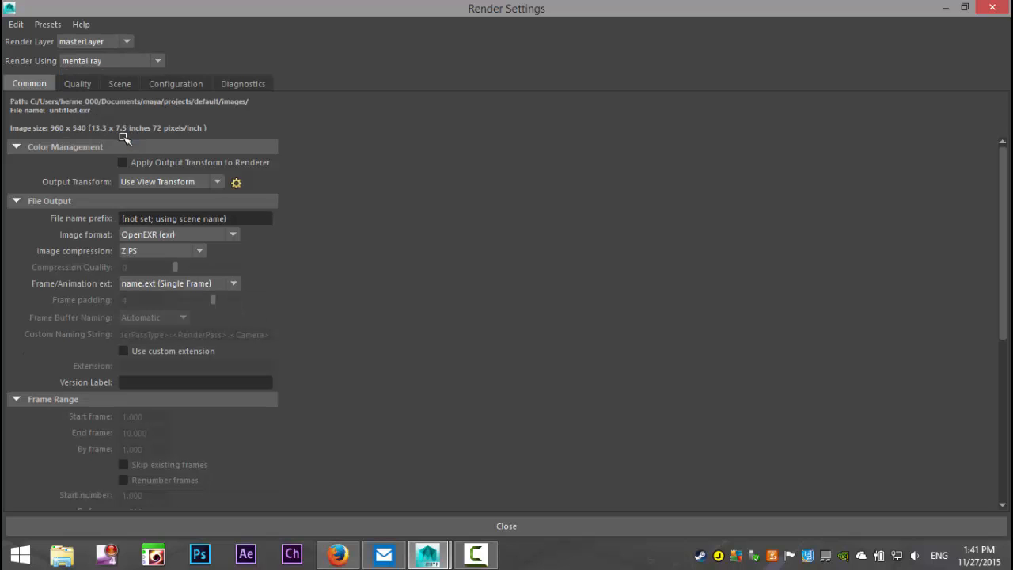
scroll(119, 205, "down", 5)
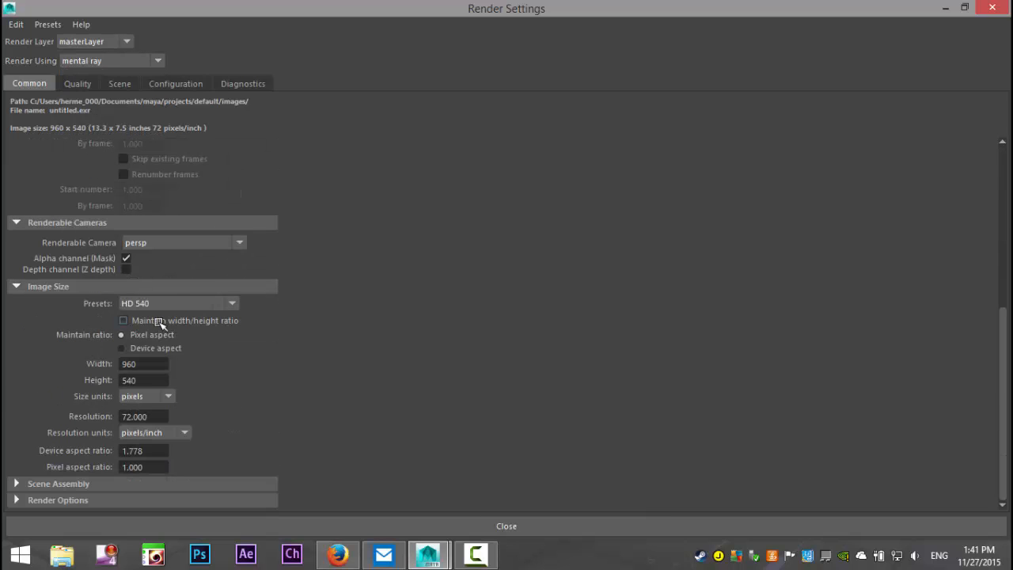
left_click(176, 306)
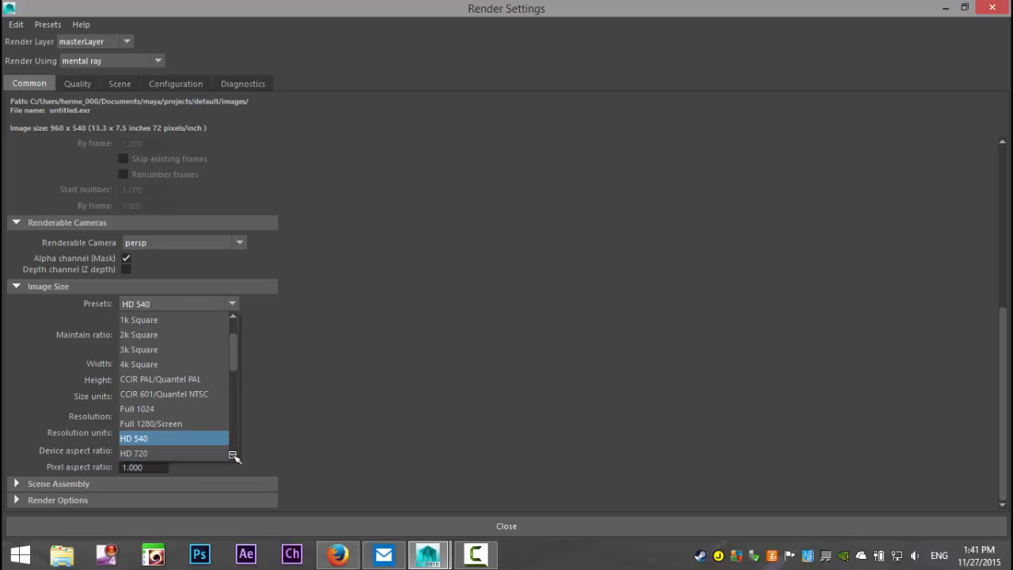
left_click(213, 455)
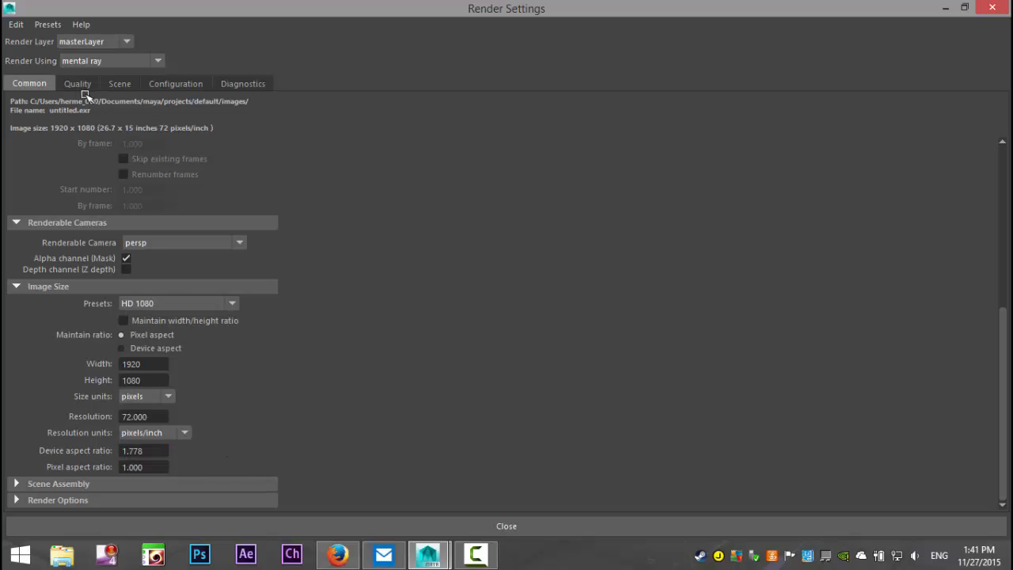
Expand the legacy quality options and raise the overall sampling quality to about 1.55
left_click(77, 84)
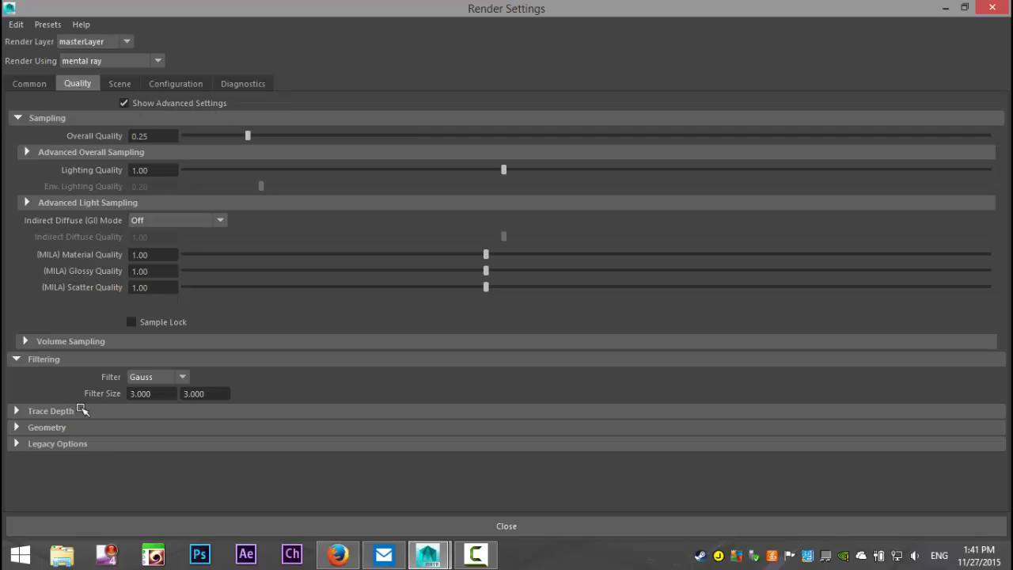
left_click(17, 444)
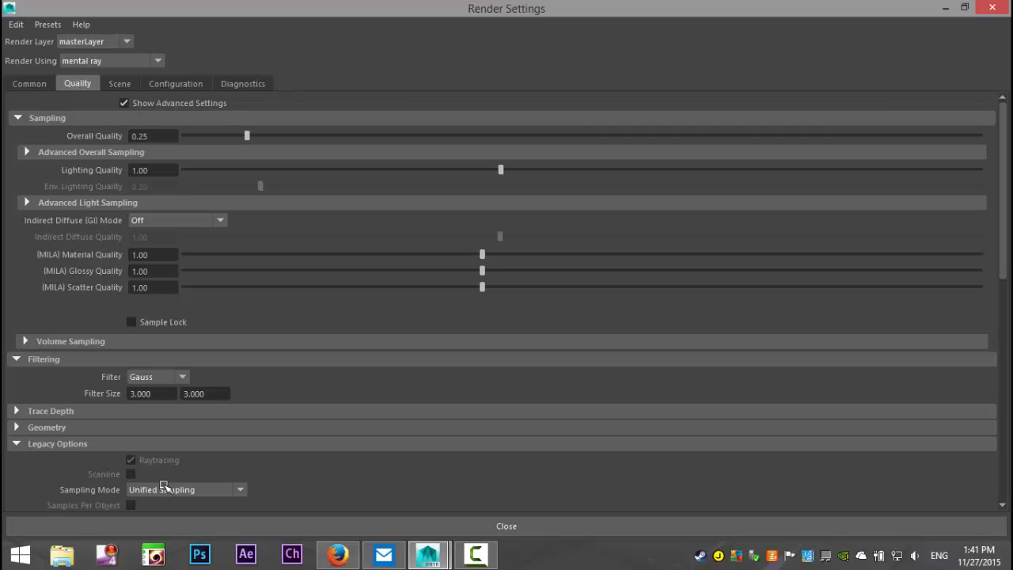
scroll(377, 407, "down", 5)
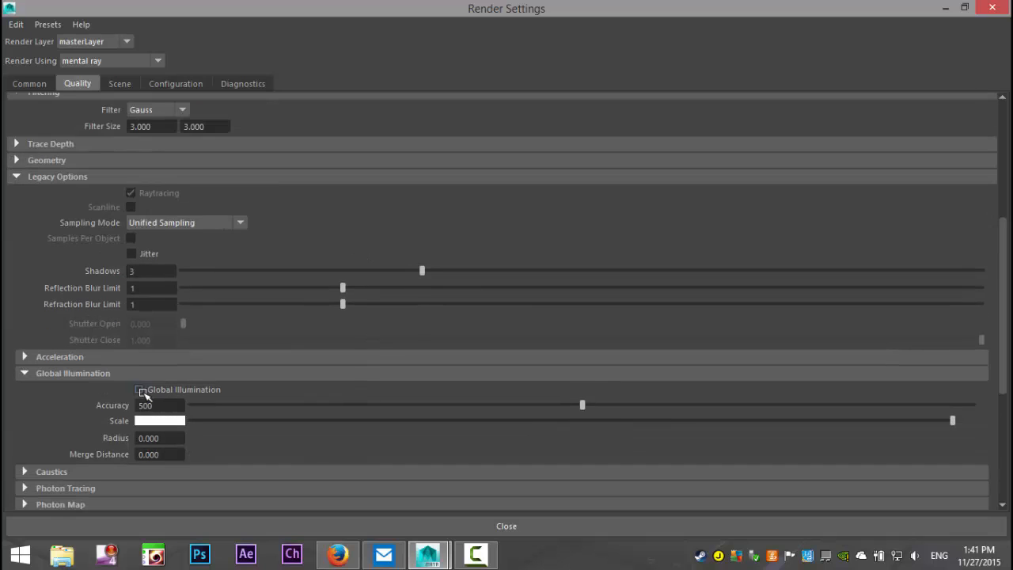
scroll(324, 434, "up", 5)
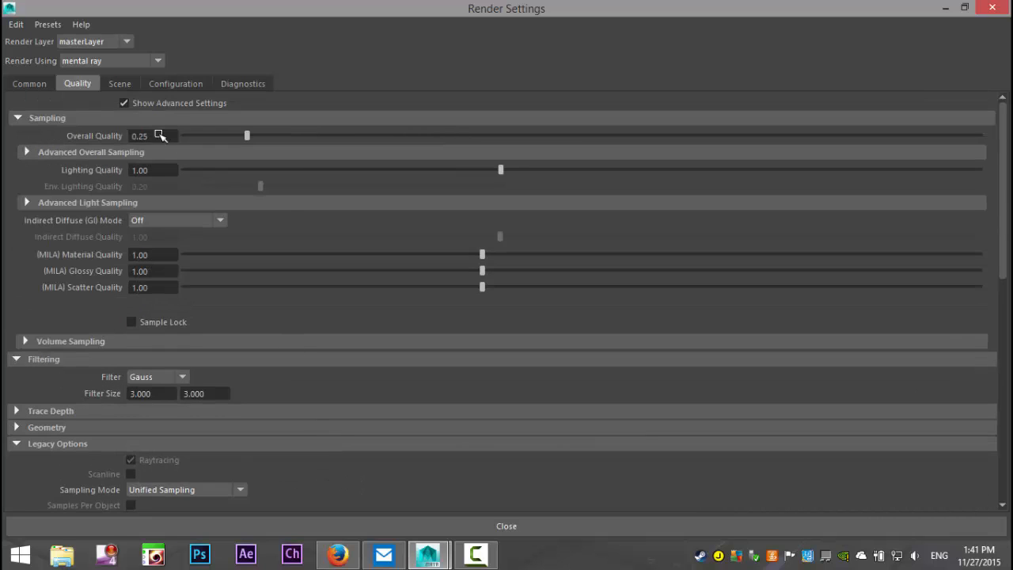
left_click(119, 84)
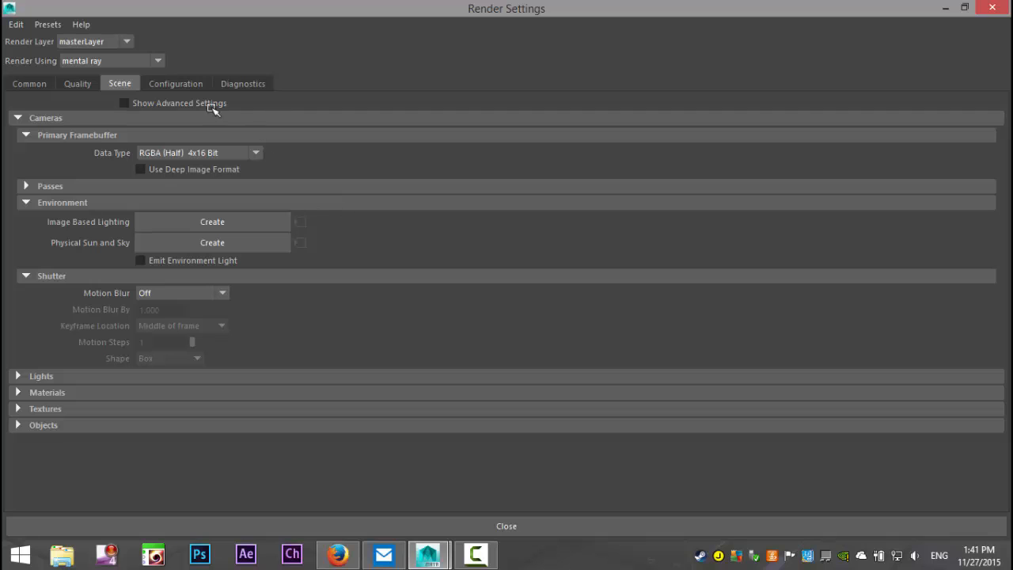
left_click(81, 83)
left_click_drag(248, 137, 799, 138)
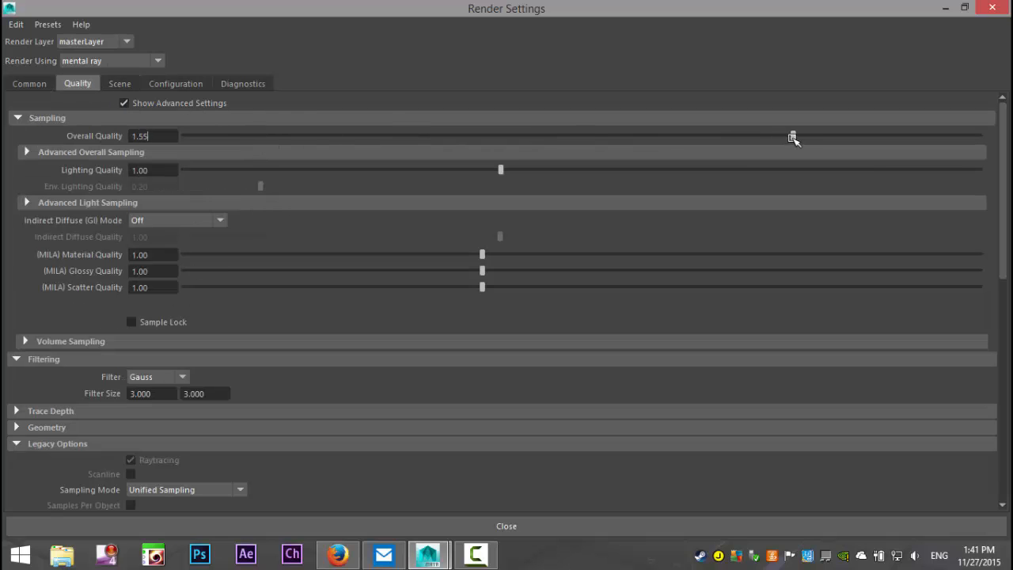
Create image-based lighting for the scene and switch off the default light in the common render options
left_click(124, 84)
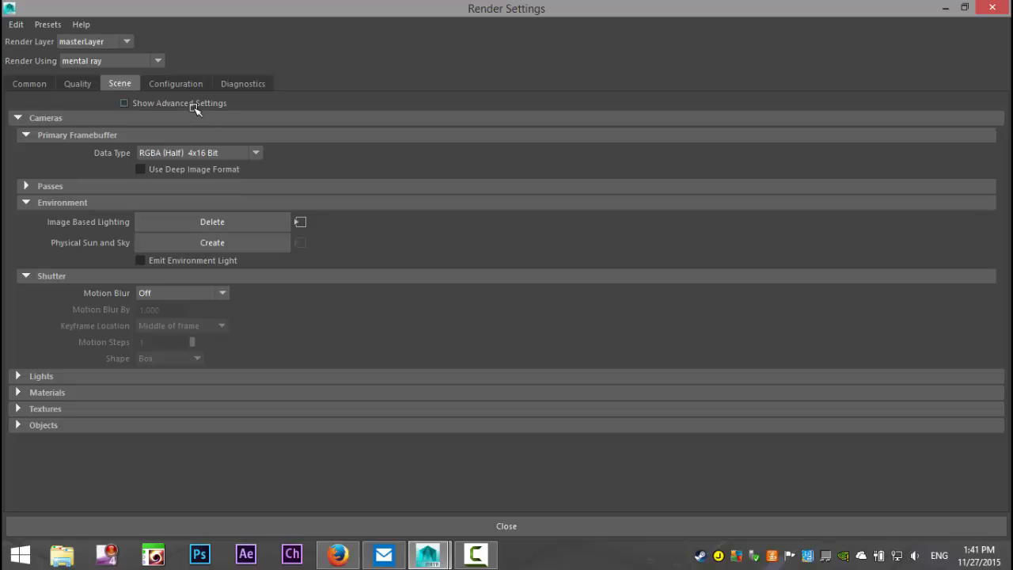
left_click(27, 85)
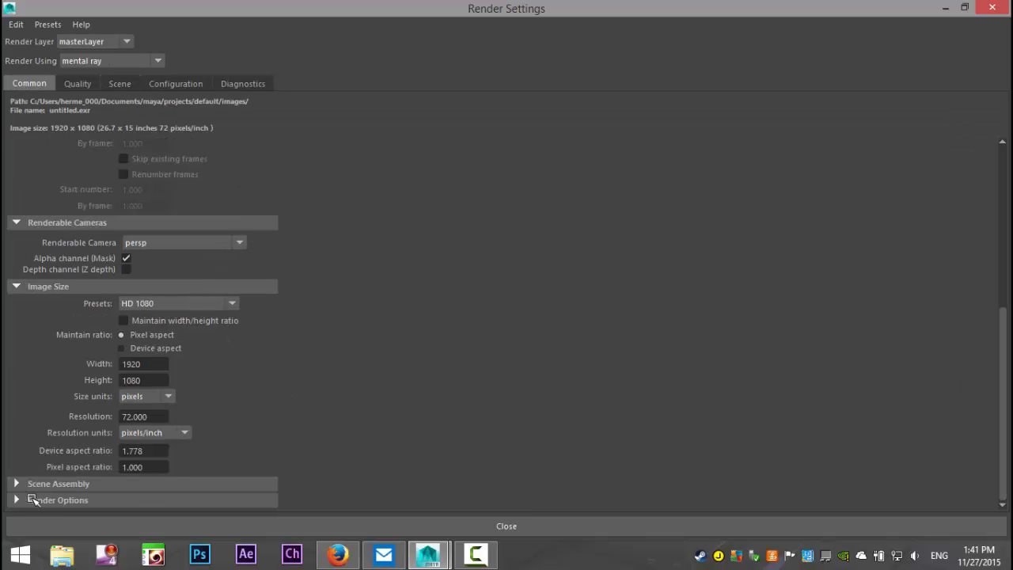
left_click(16, 500)
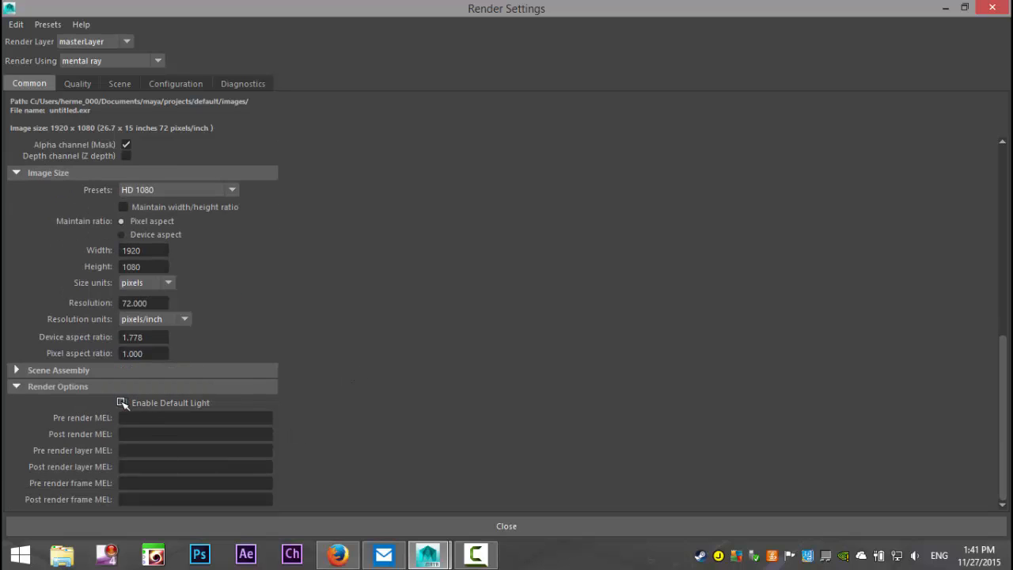
scroll(363, 410, "up", 10)
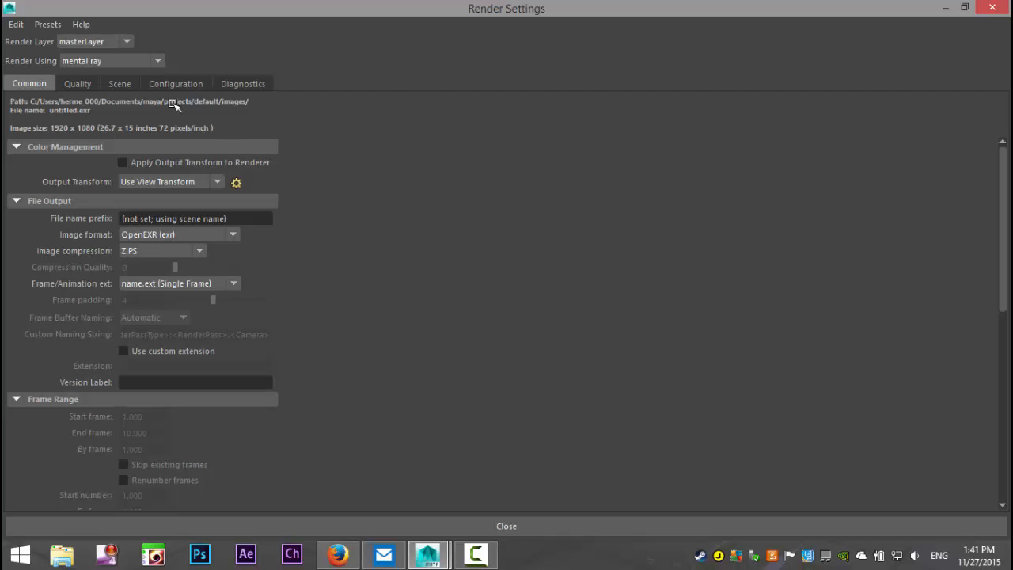
left_click(946, 7)
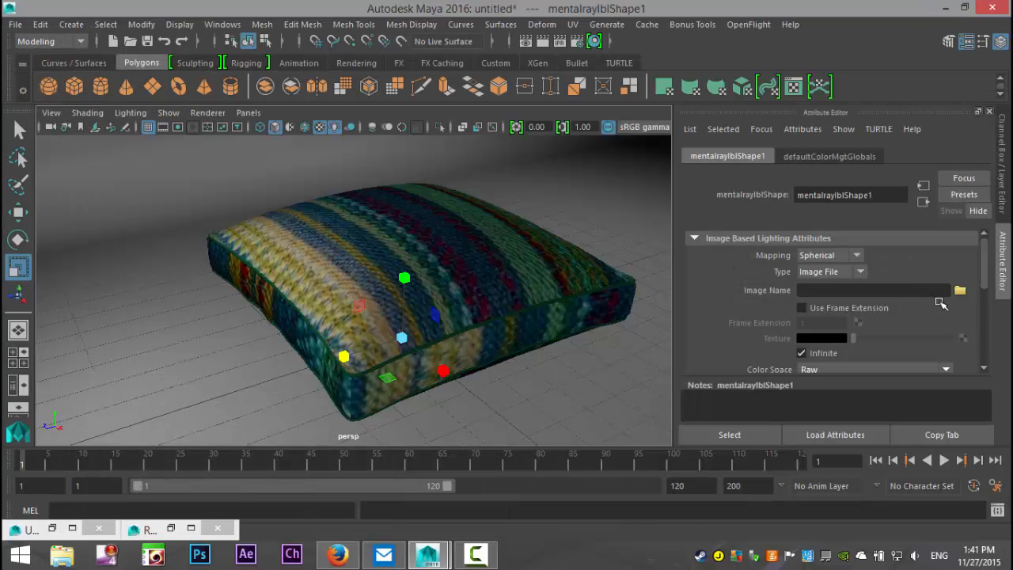
Load Sky 9.hdr from the HDRI folder in Documents\maya as the image for the image-based lighting
left_click(960, 290)
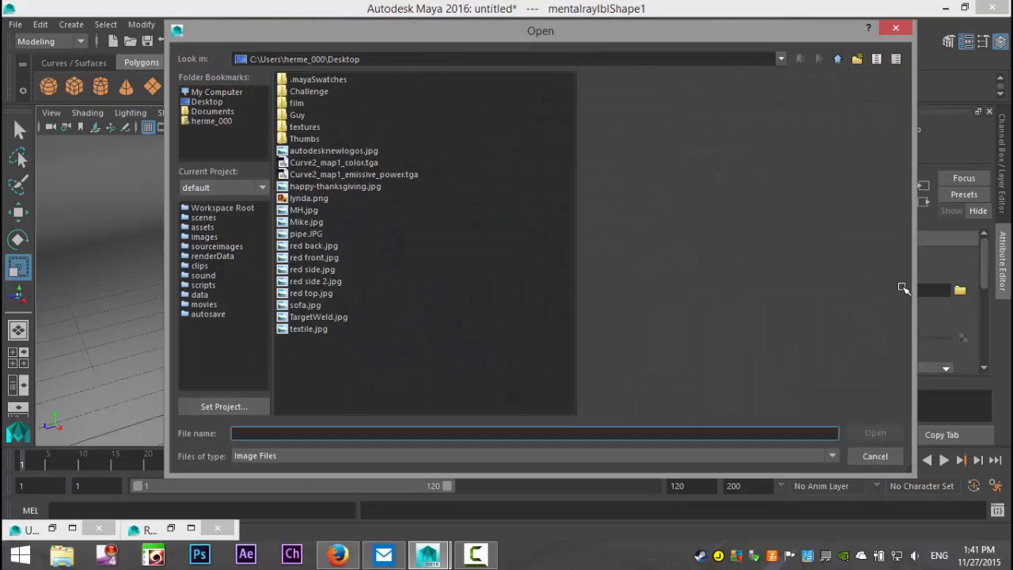
left_click(209, 113)
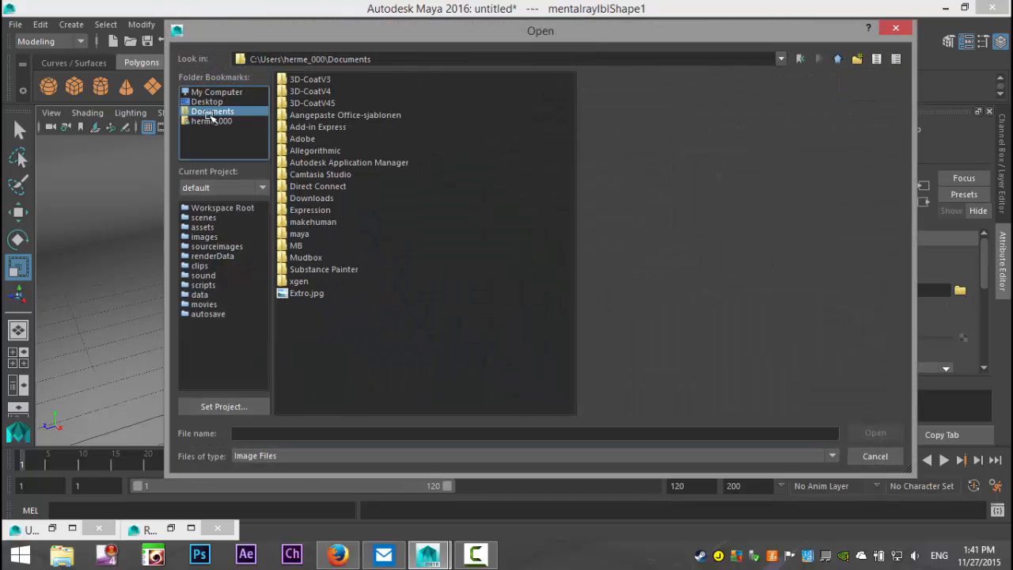
double_click(297, 233)
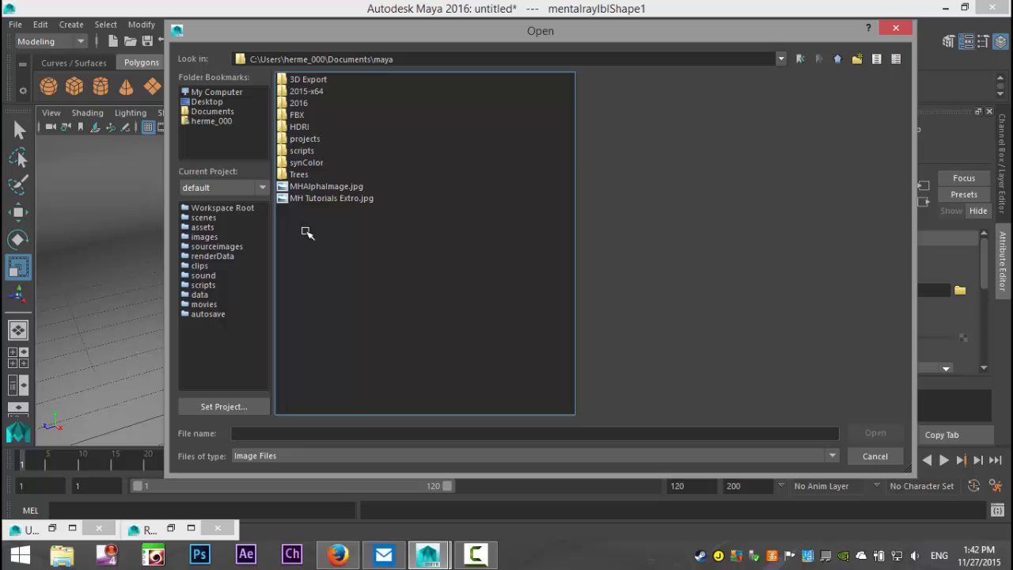
double_click(301, 127)
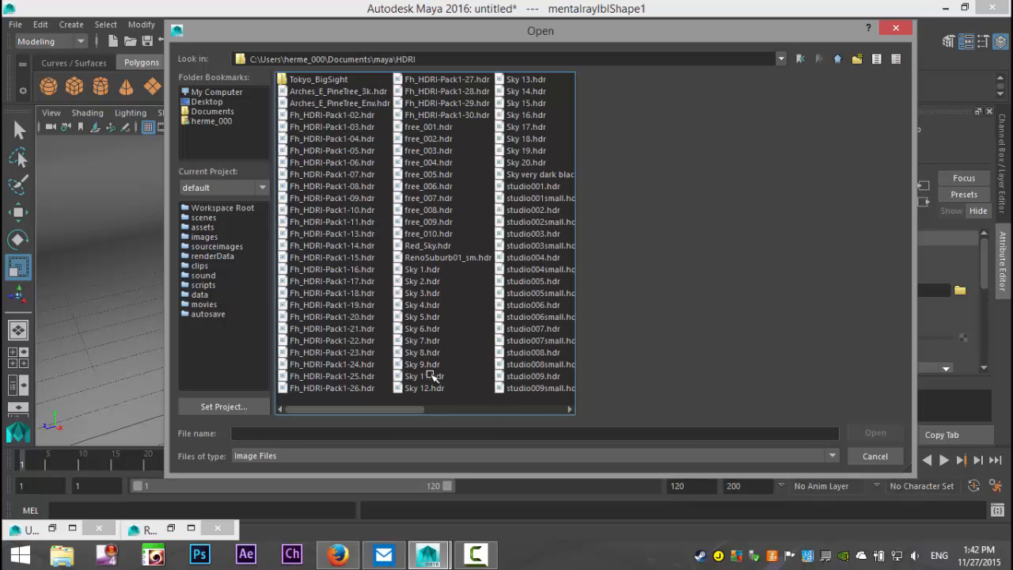
left_click(427, 365)
left_click(875, 432)
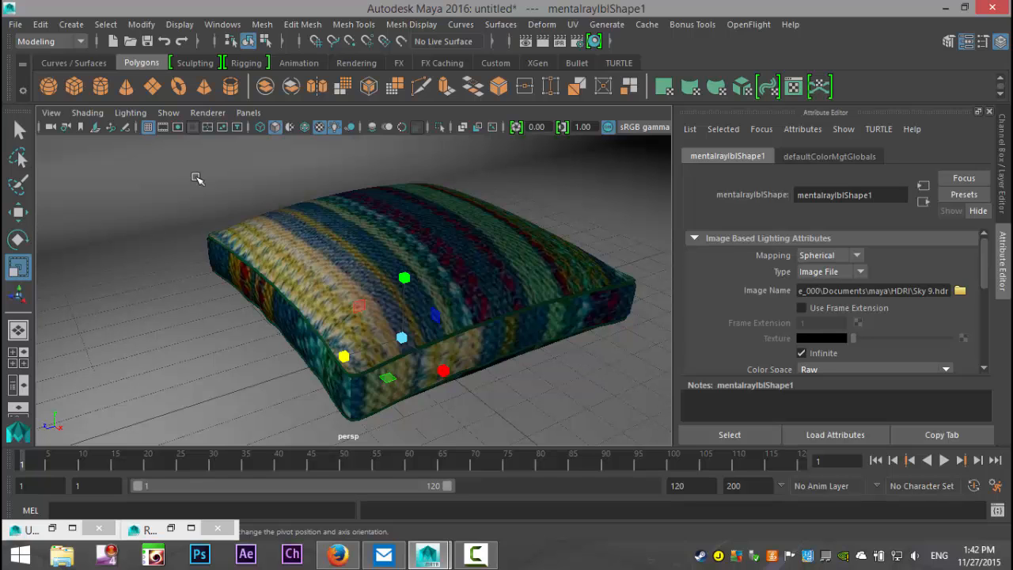
Show the resolution gate, frame the whole pillow inside it from a slightly higher angle and render it in the Render View
left_click(175, 127)
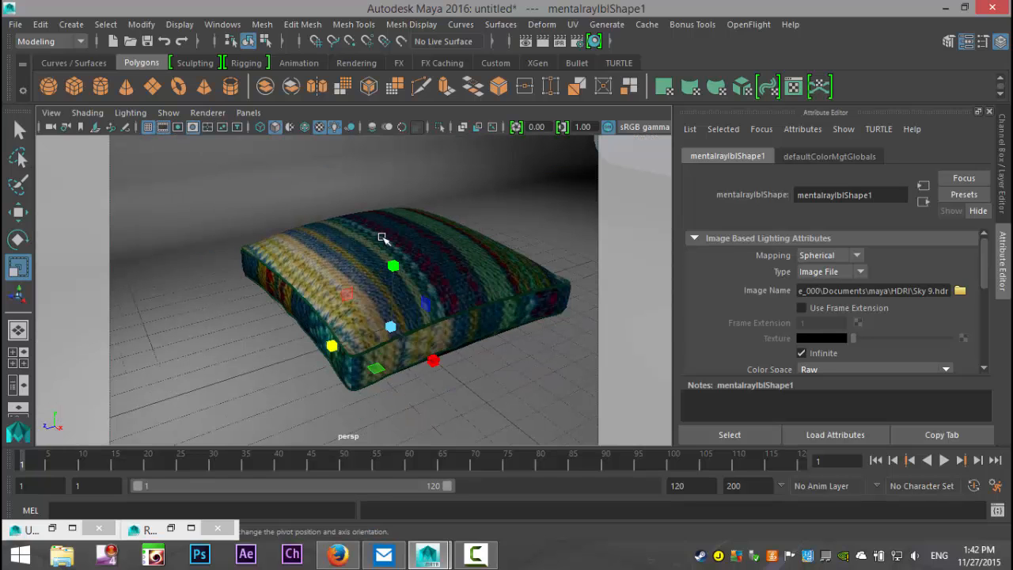
left_click_drag(341, 248, 362, 252, "alt")
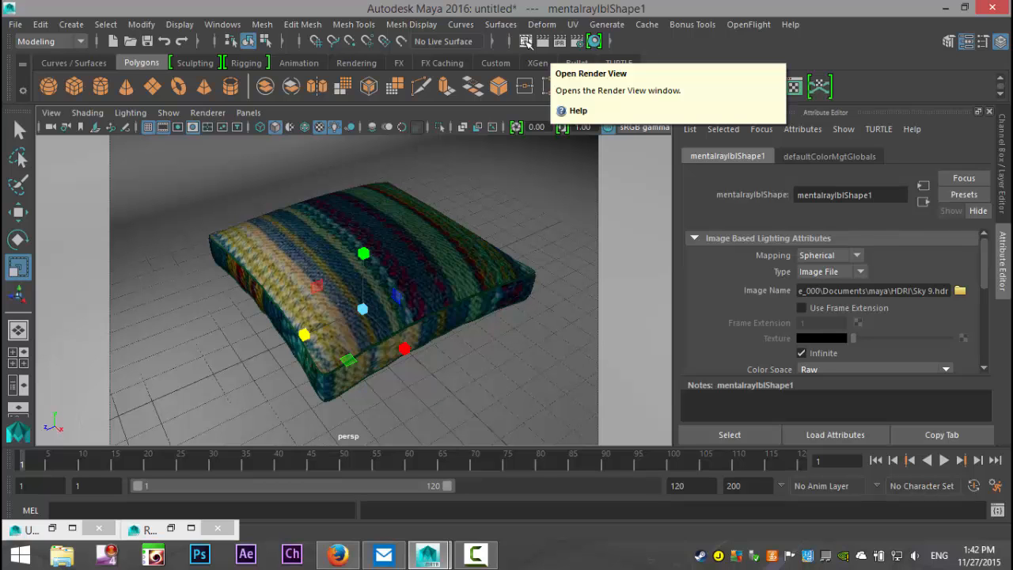
left_click(526, 42)
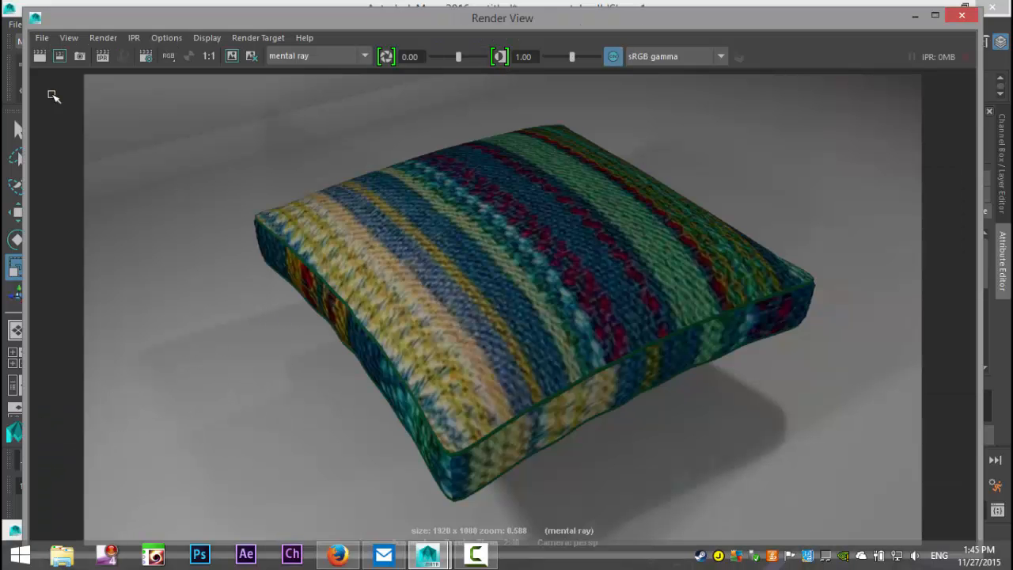